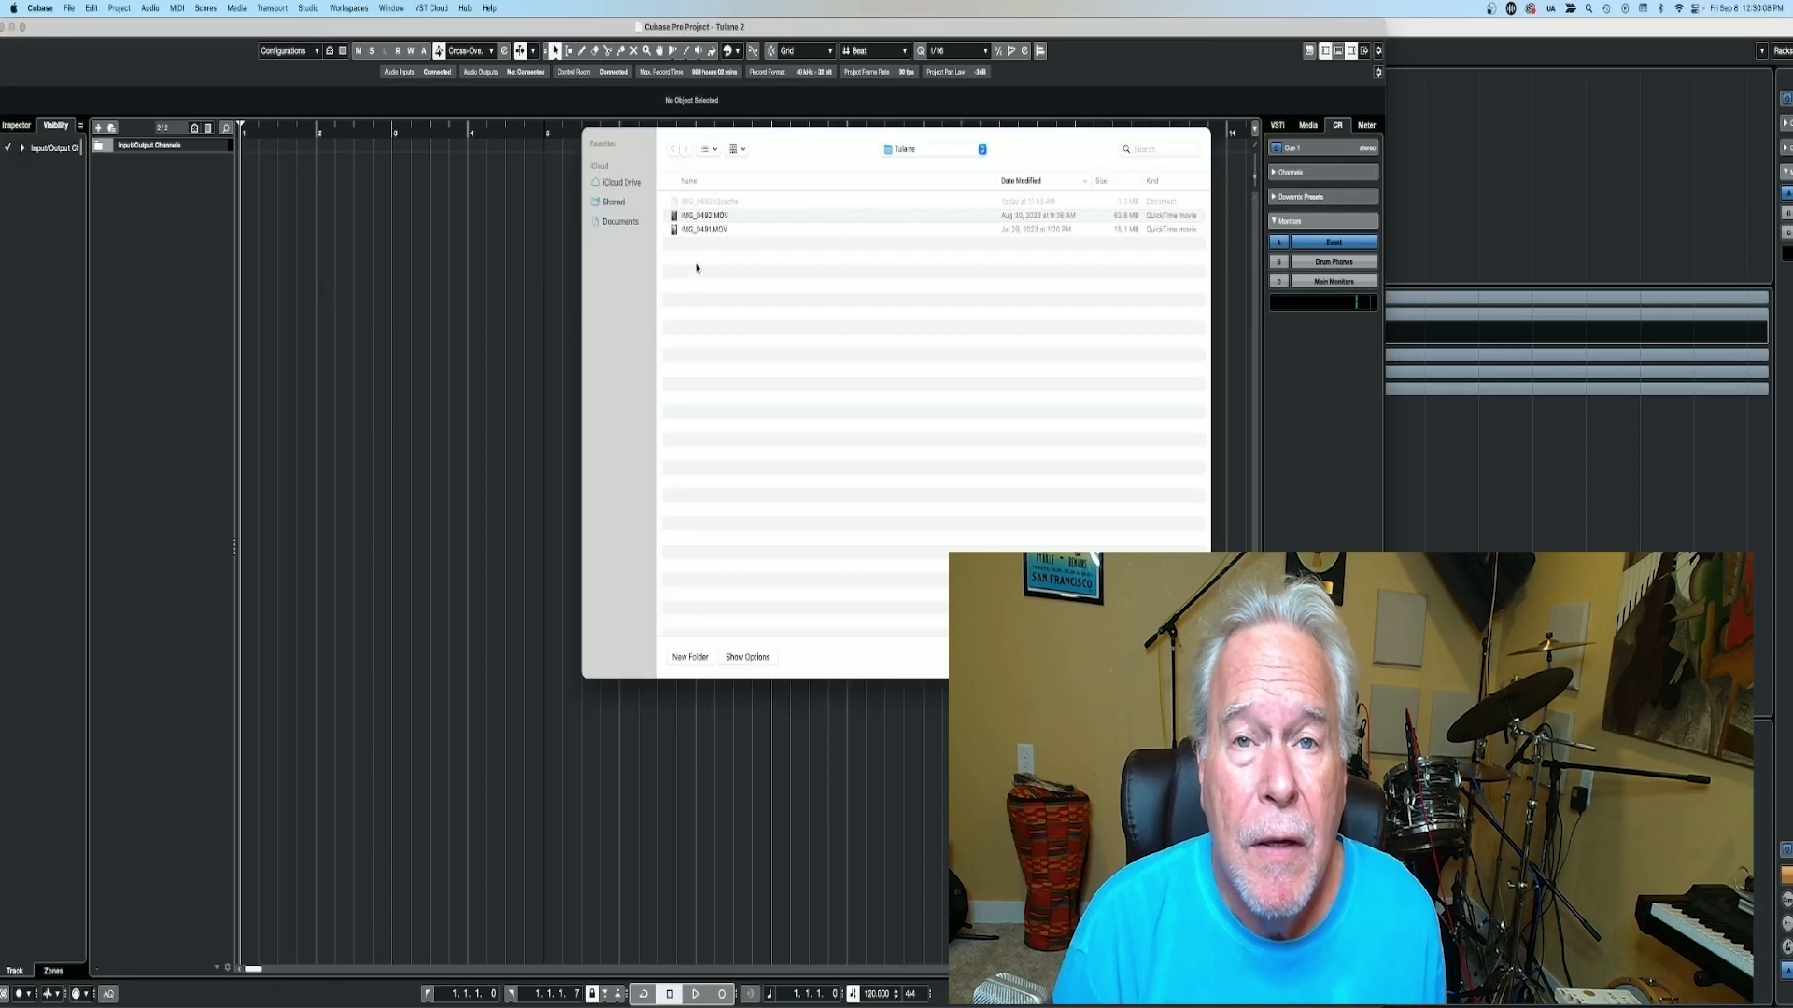
Import IMG_0492.MOV with its audio and play it back between bars 9 and 11 to locate the wanted sound.
double_click(706, 216)
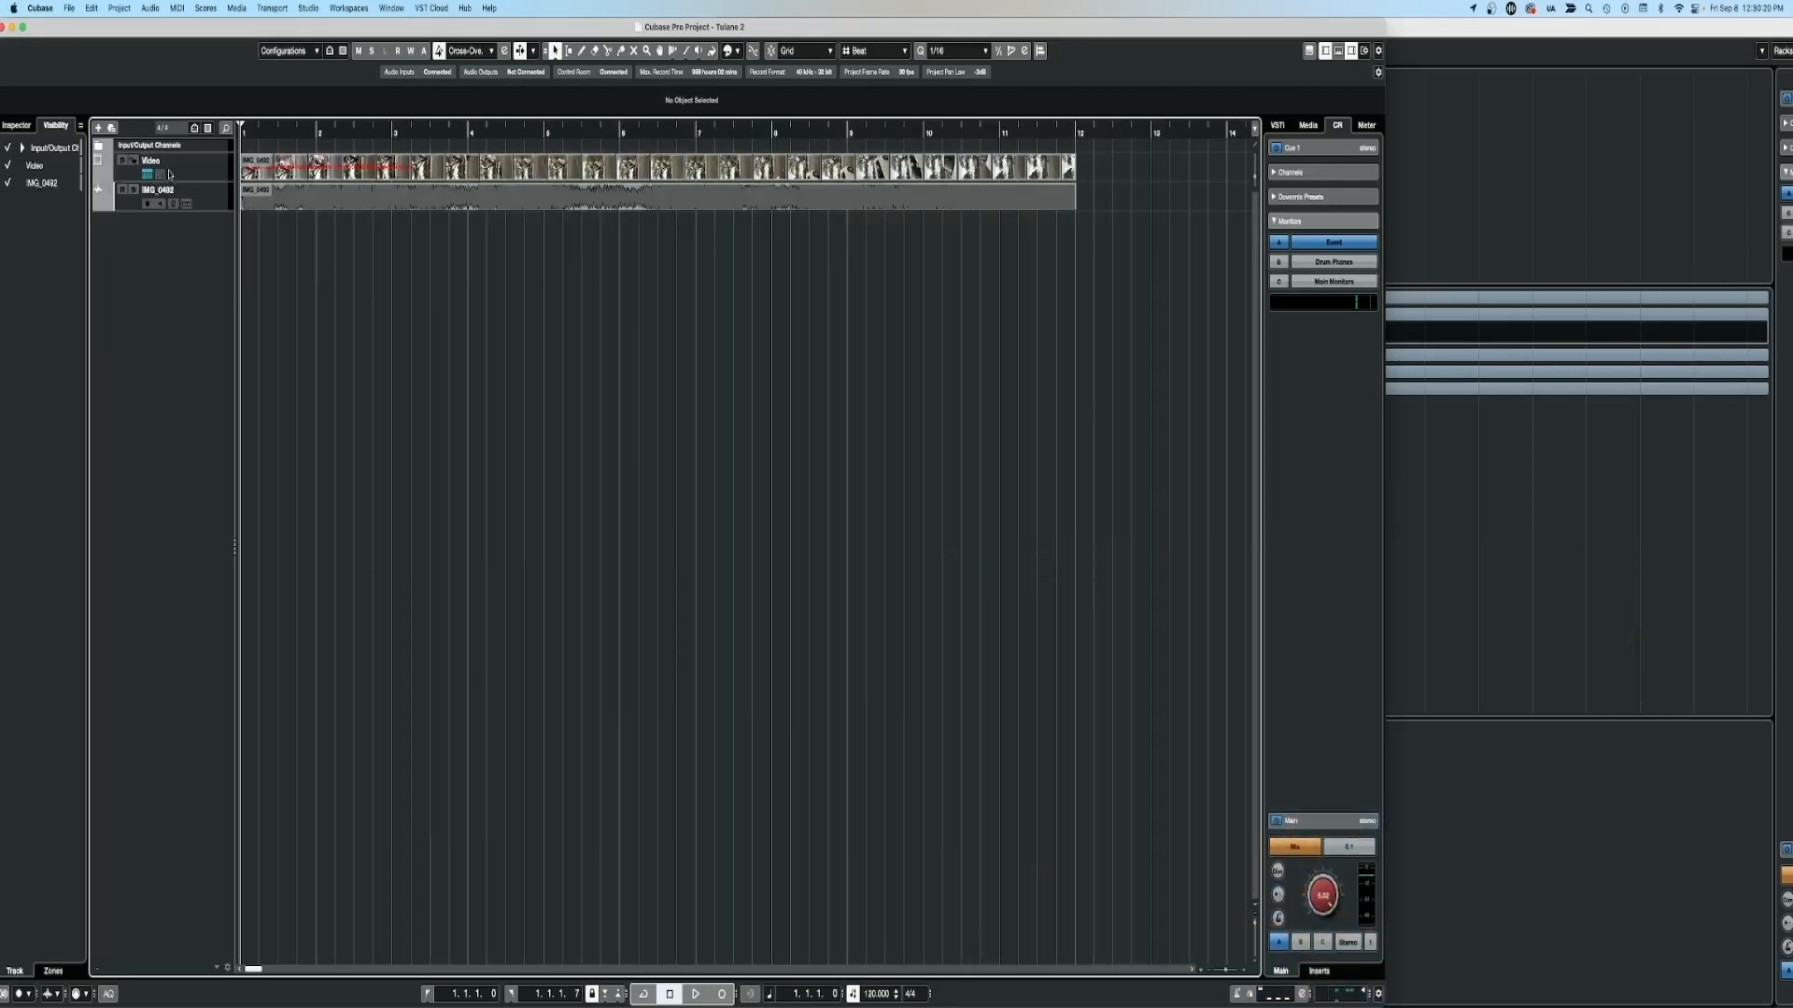
left_click(848, 134)
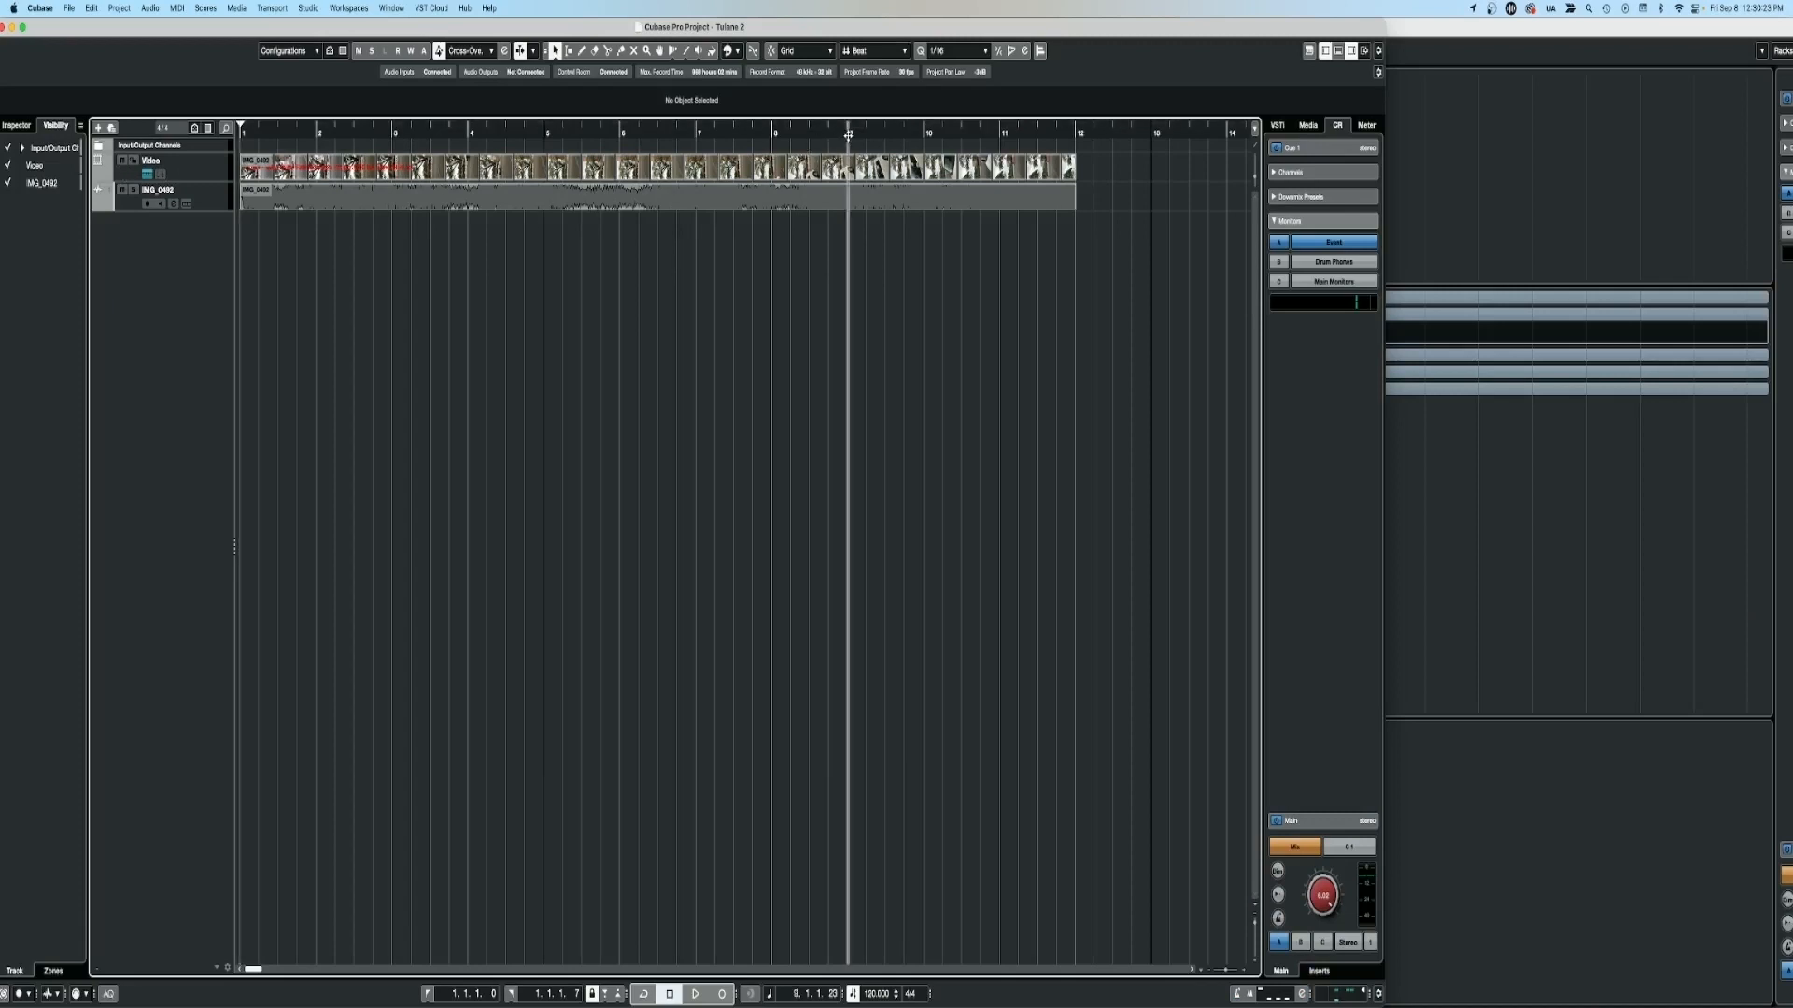
key("space")
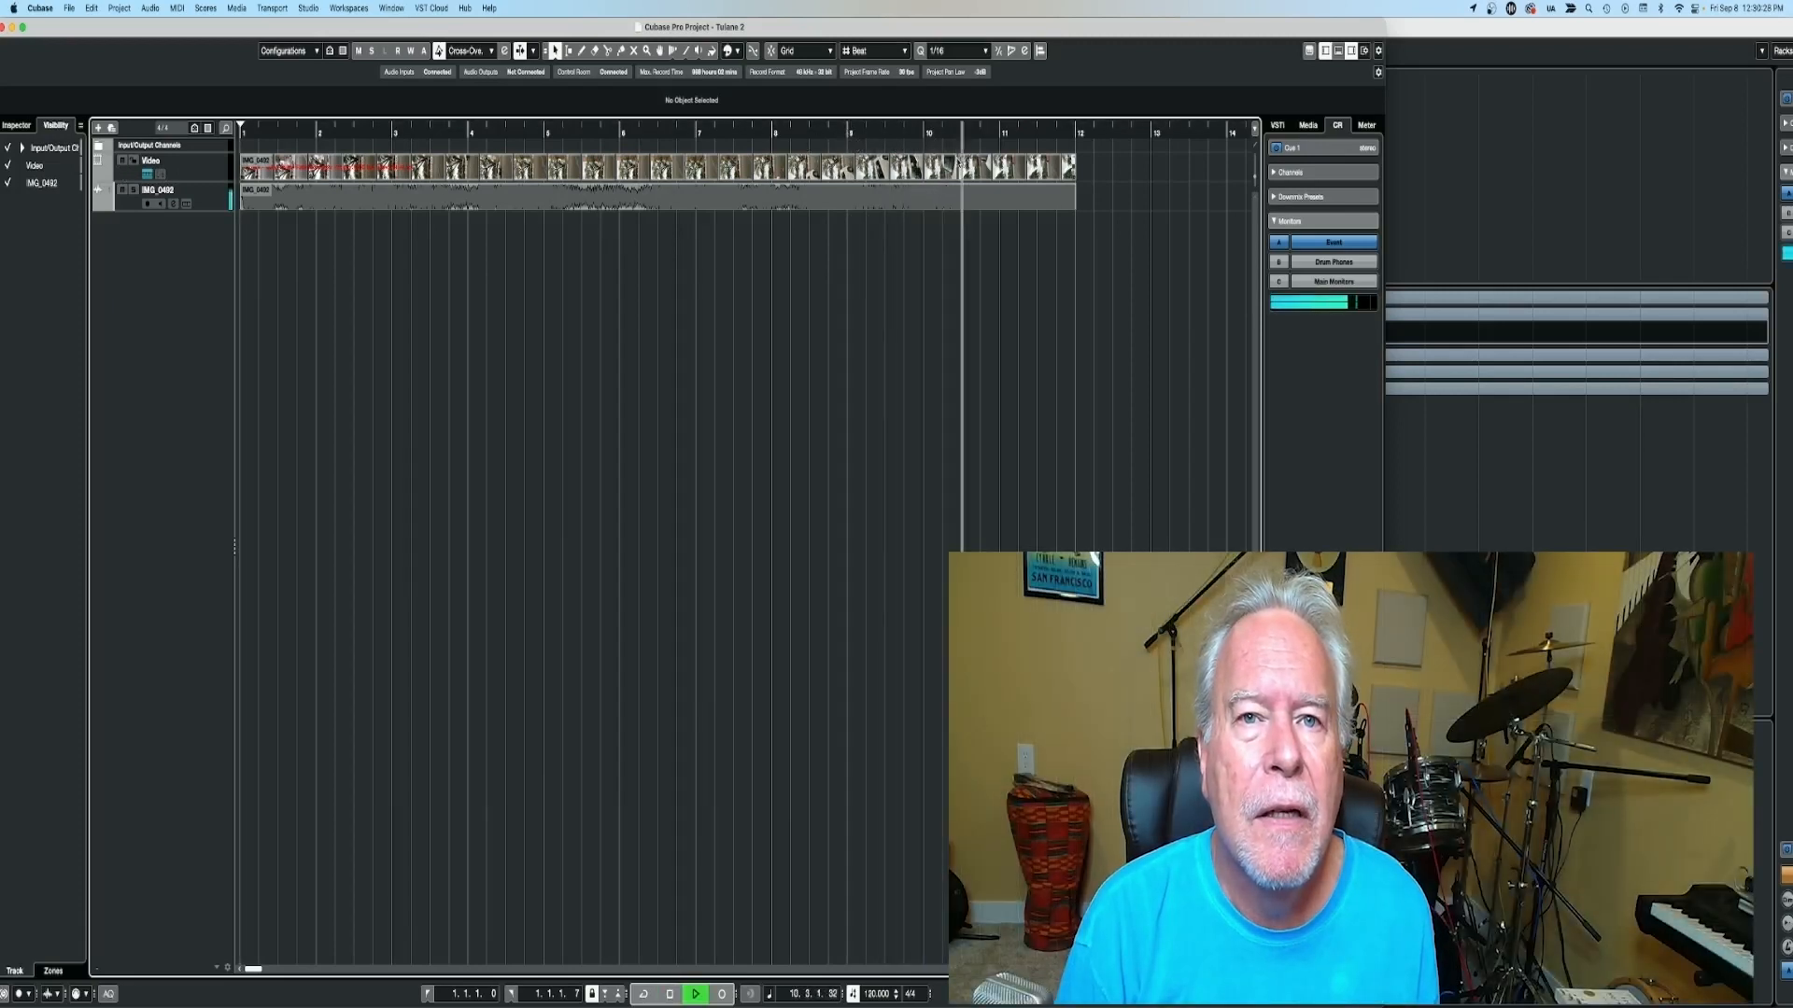
key("space")
left_click(950, 132)
key("space")
key("space")
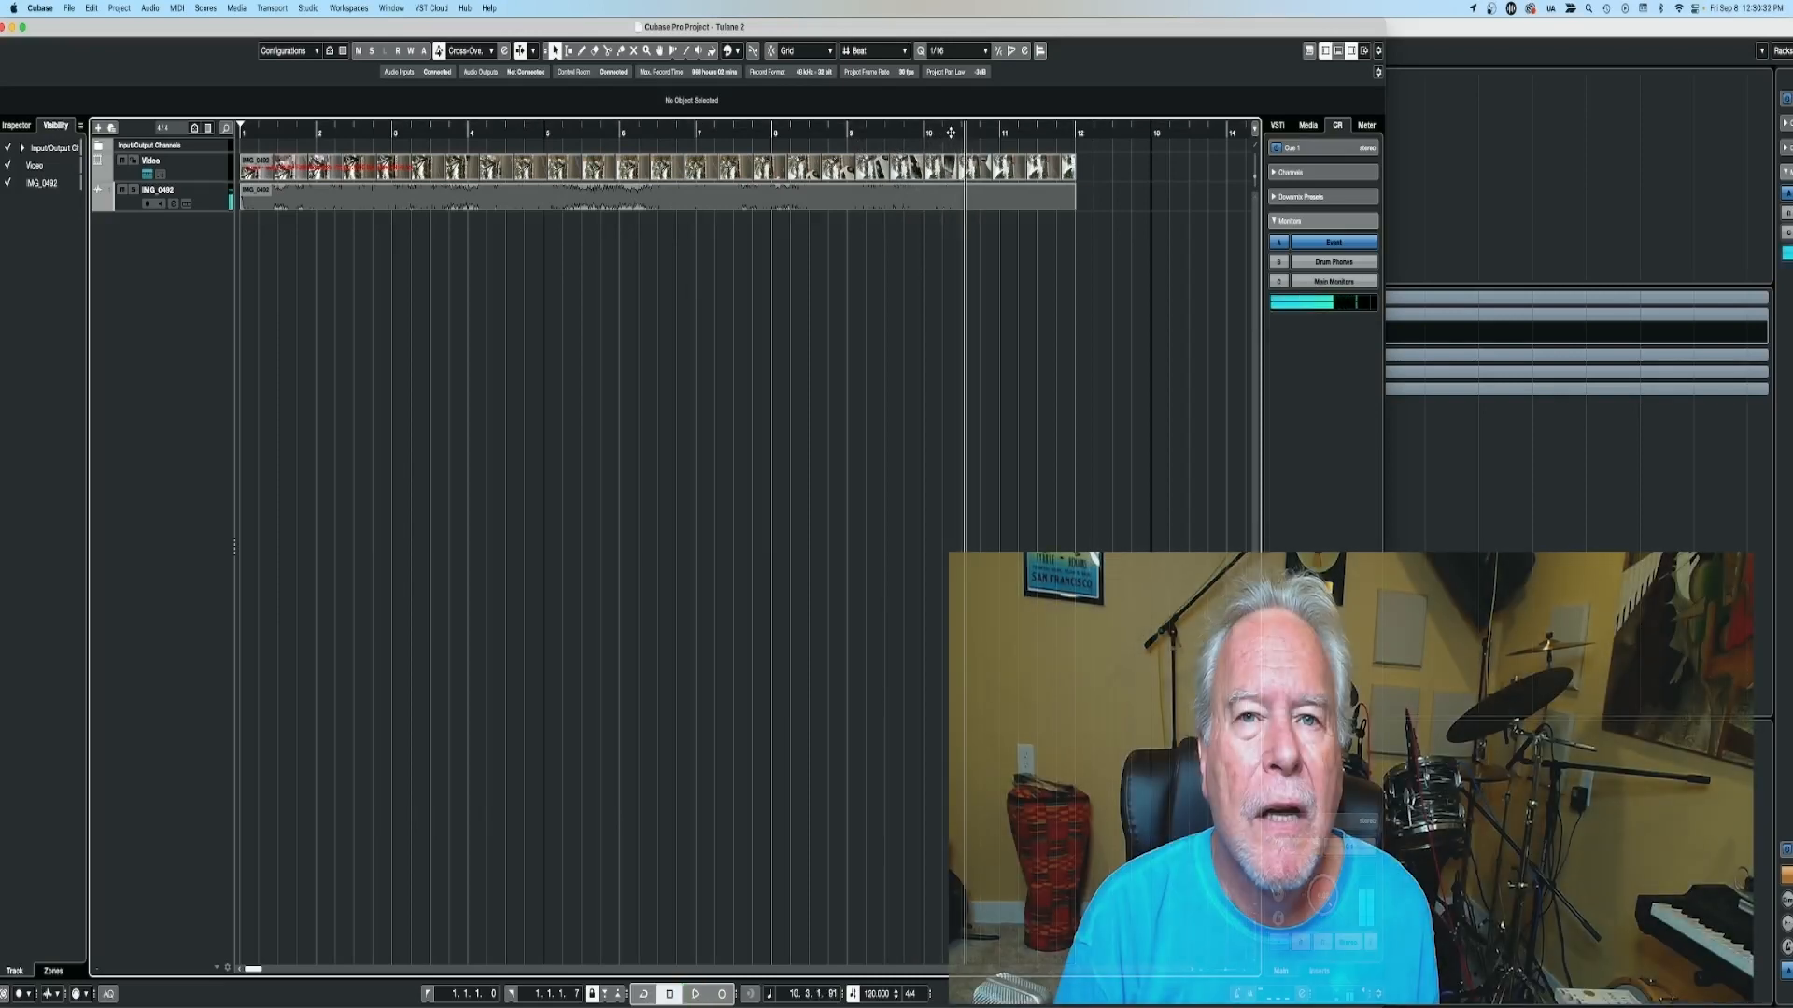
Remove the video track and increase the height of the remaining IMG_0492 audio track.
right_click(220, 182)
left_click(249, 220)
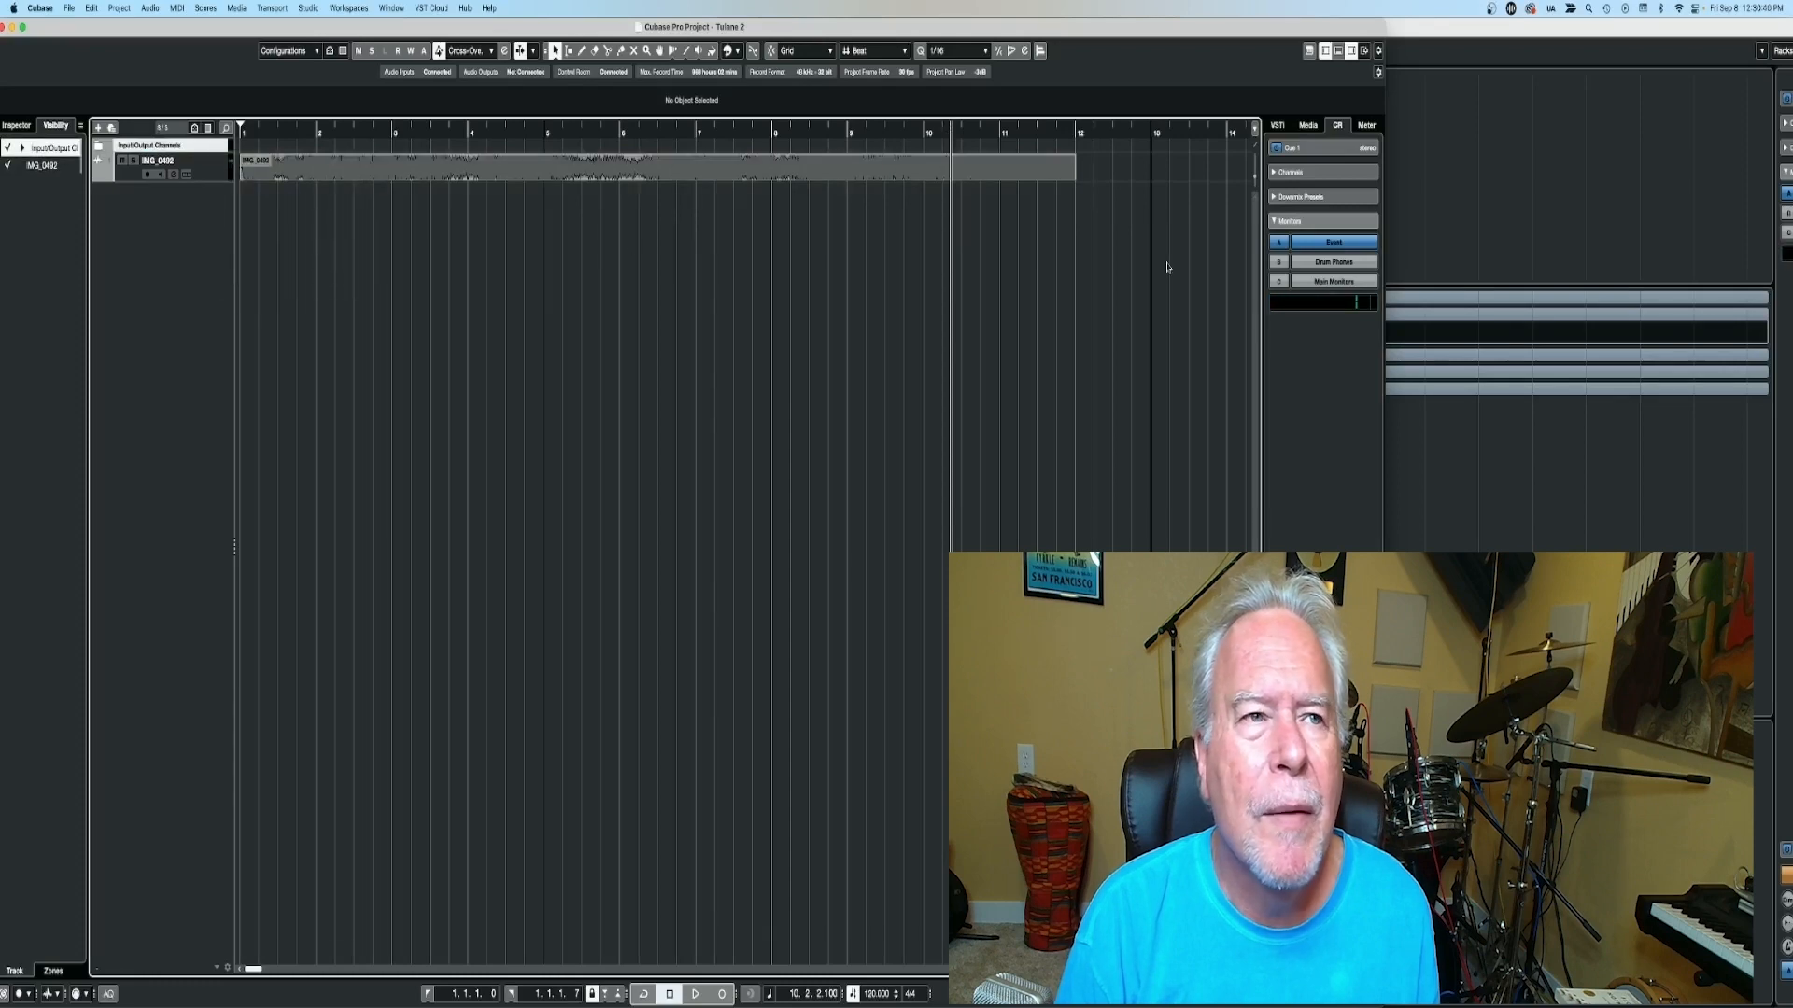
scroll(987, 187, "up", 5)
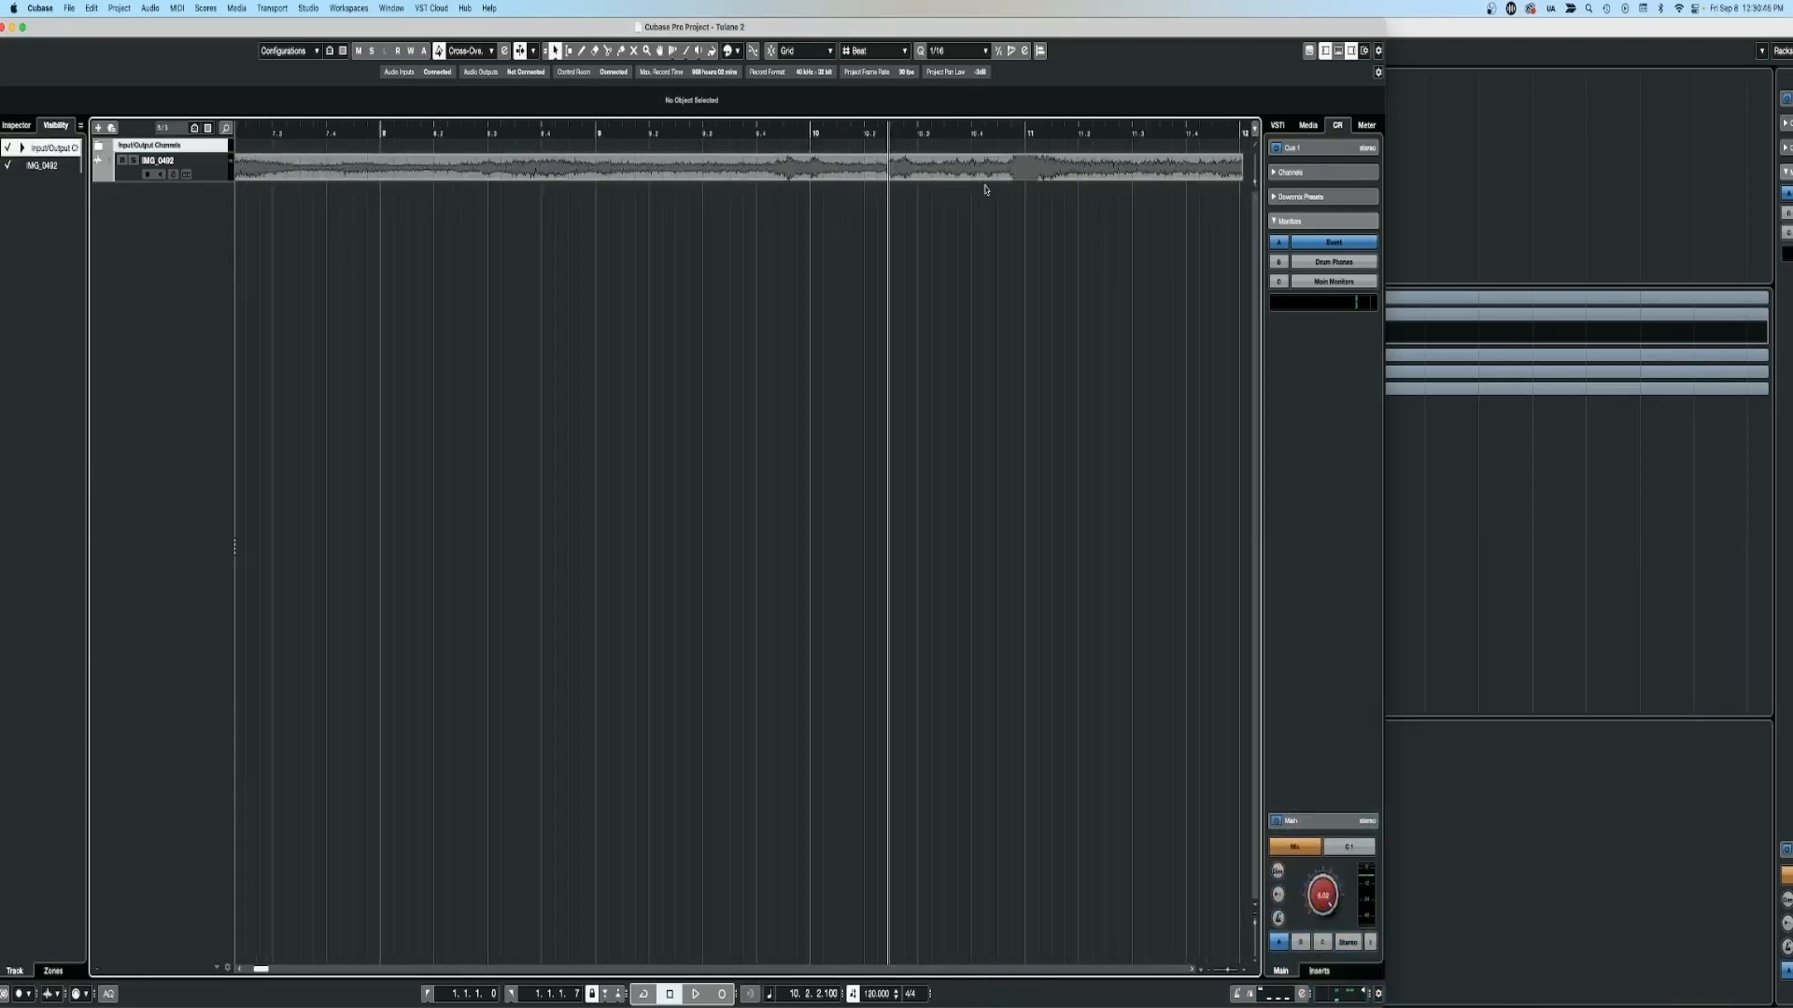
left_click(213, 177)
left_click_drag(213, 179, 210, 330)
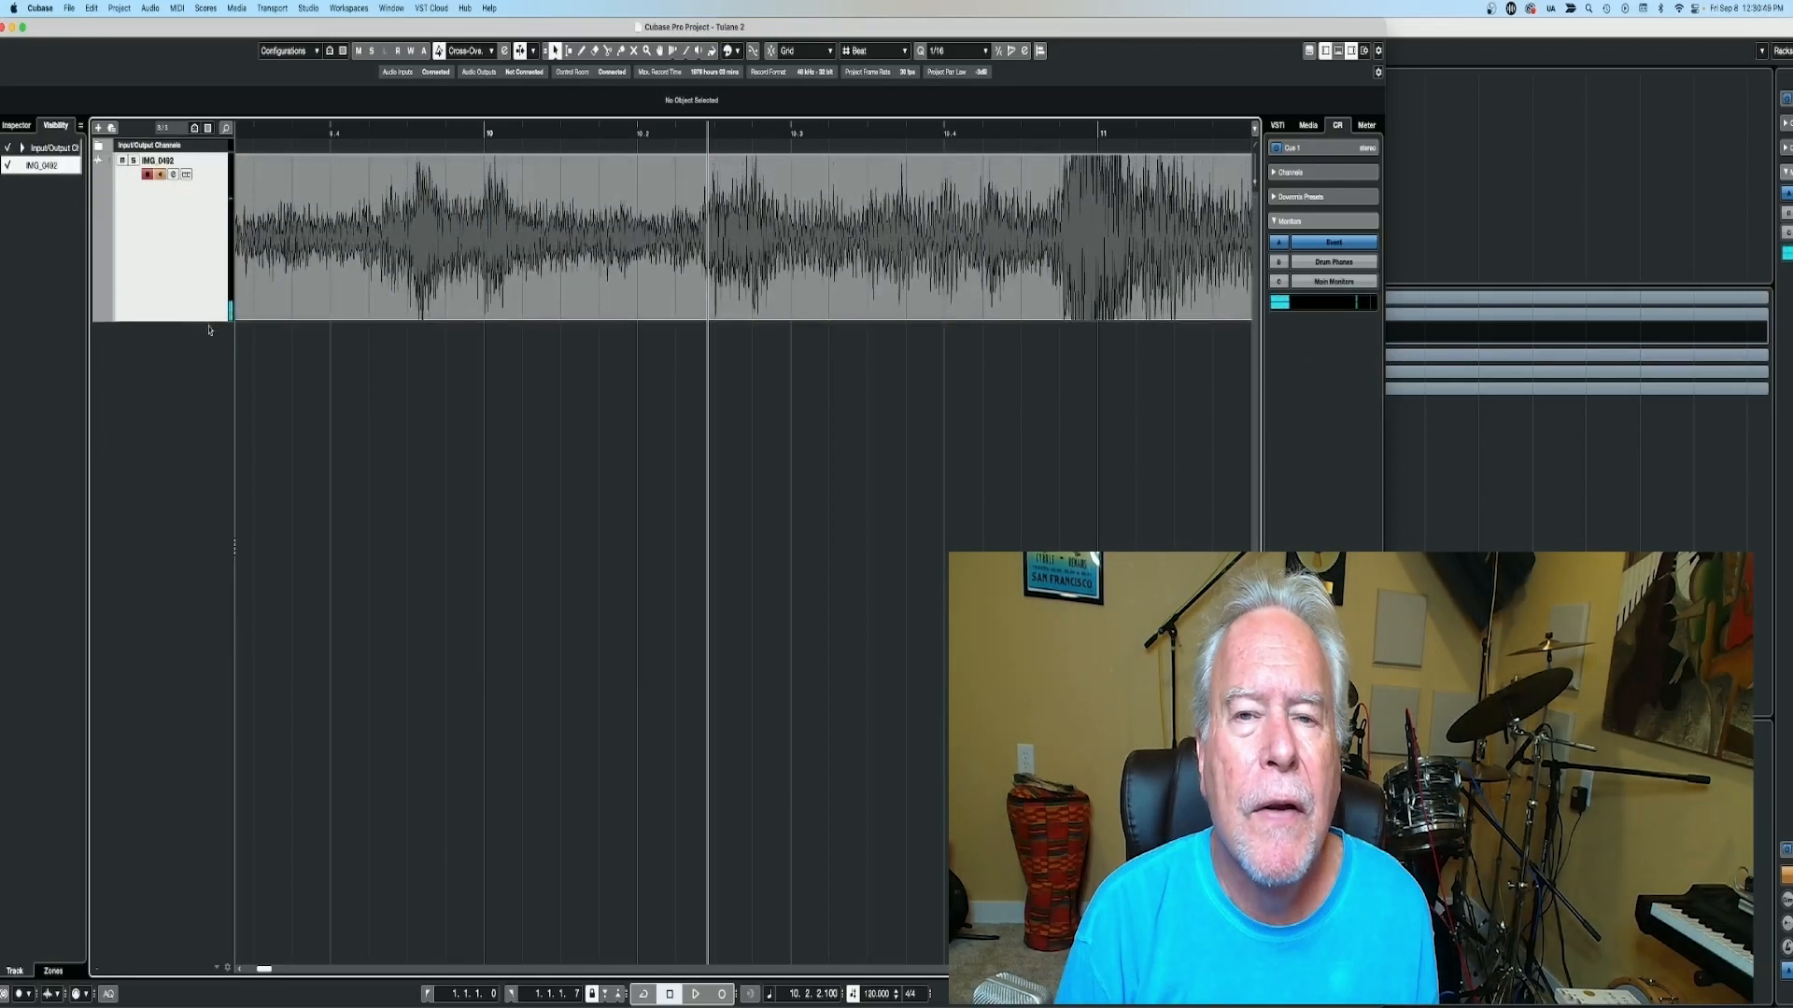
Locate the start of the sound within beat 2 of bar 10 and split the audio event there.
left_click(682, 139)
key("space")
key("space")
left_click_drag(696, 137, 718, 262)
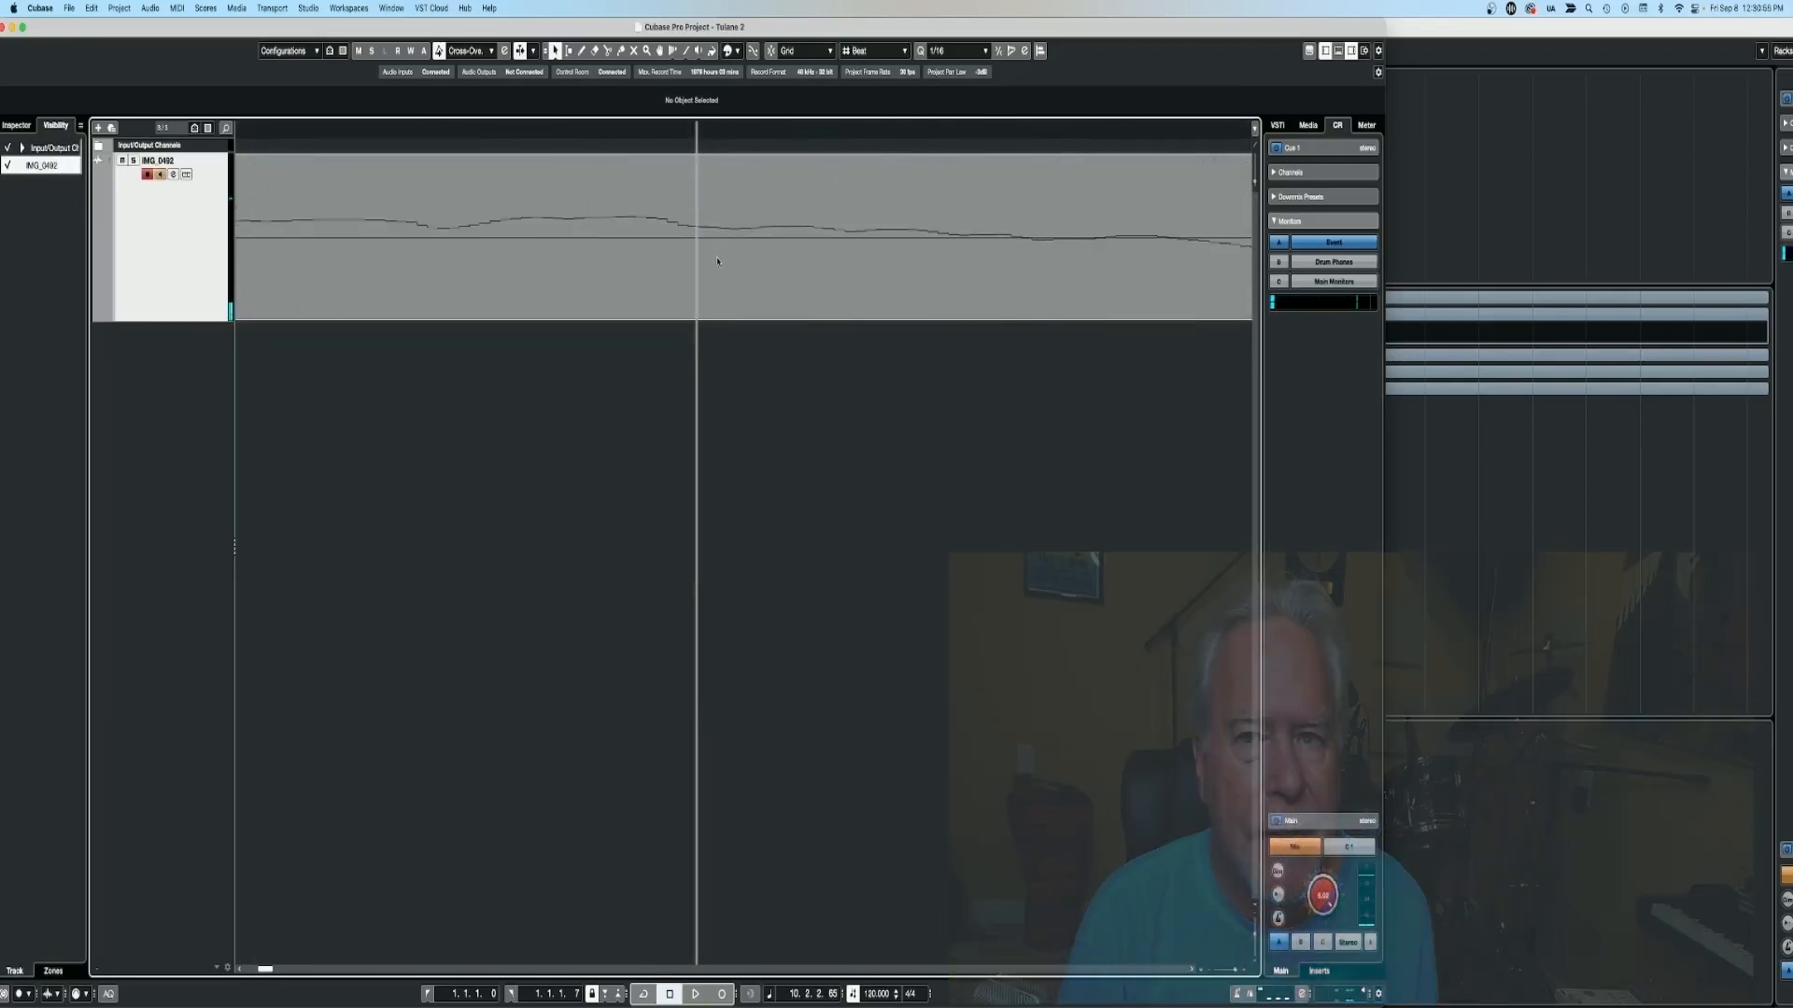
key("space")
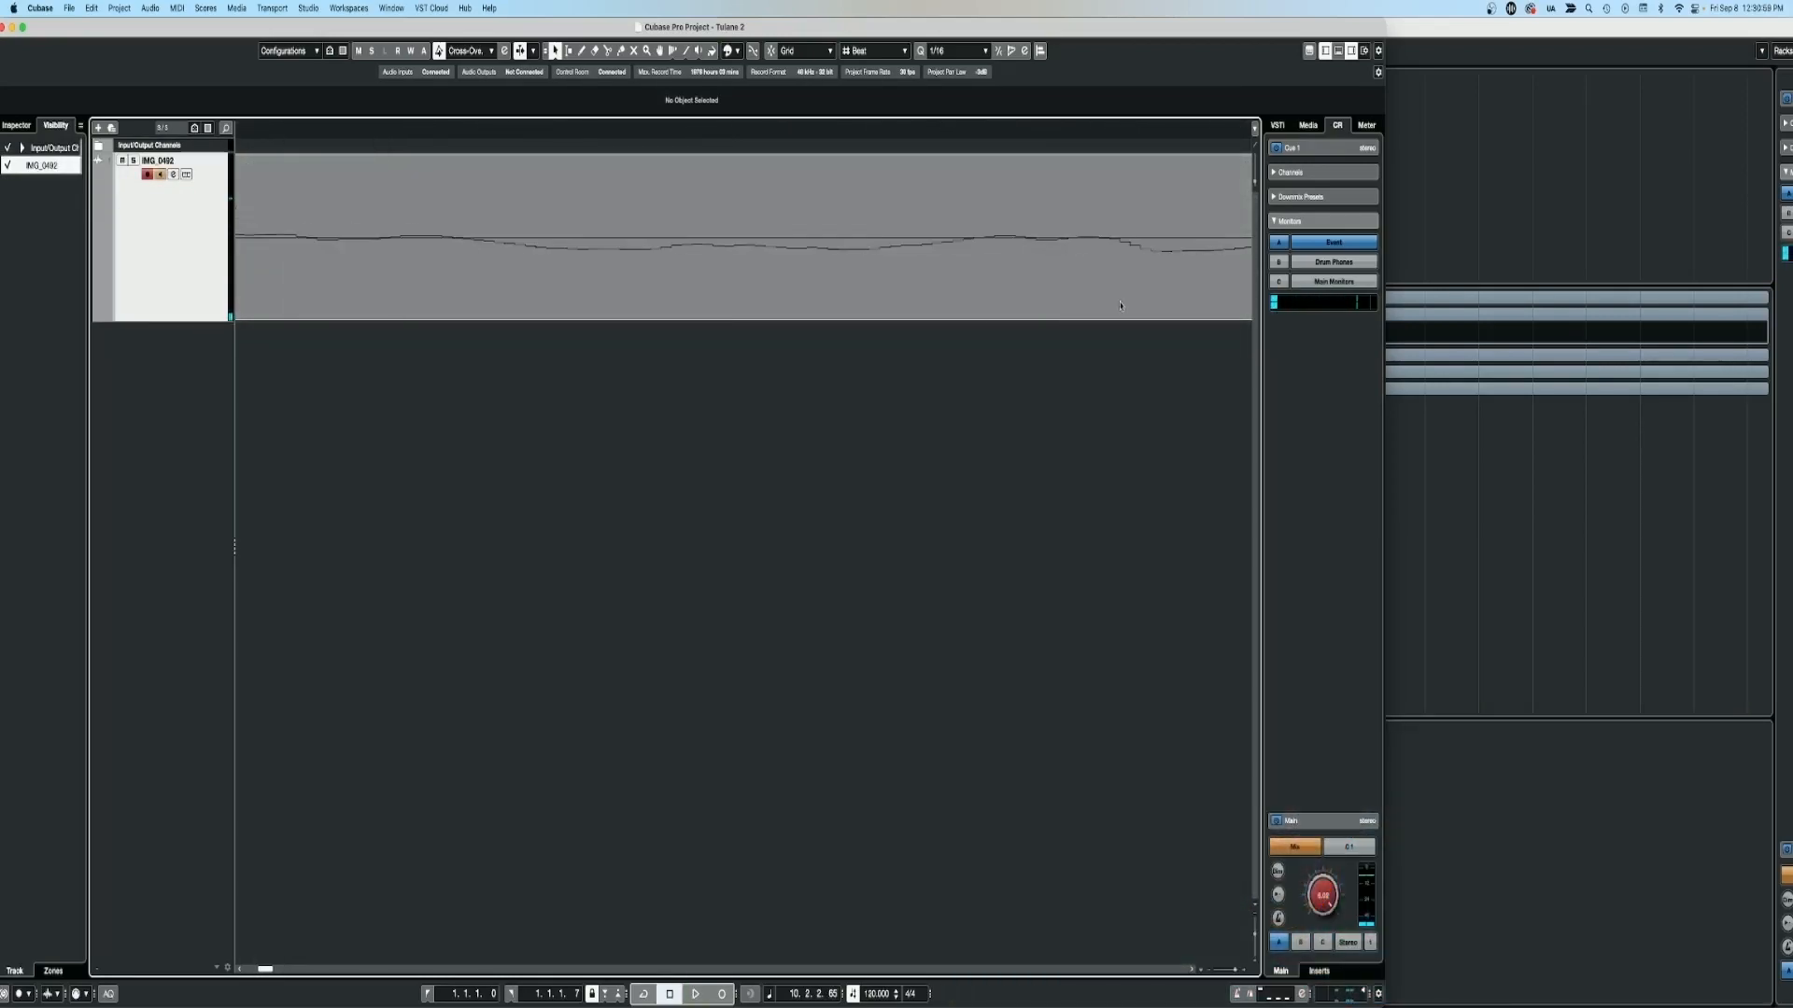
left_click(1074, 253)
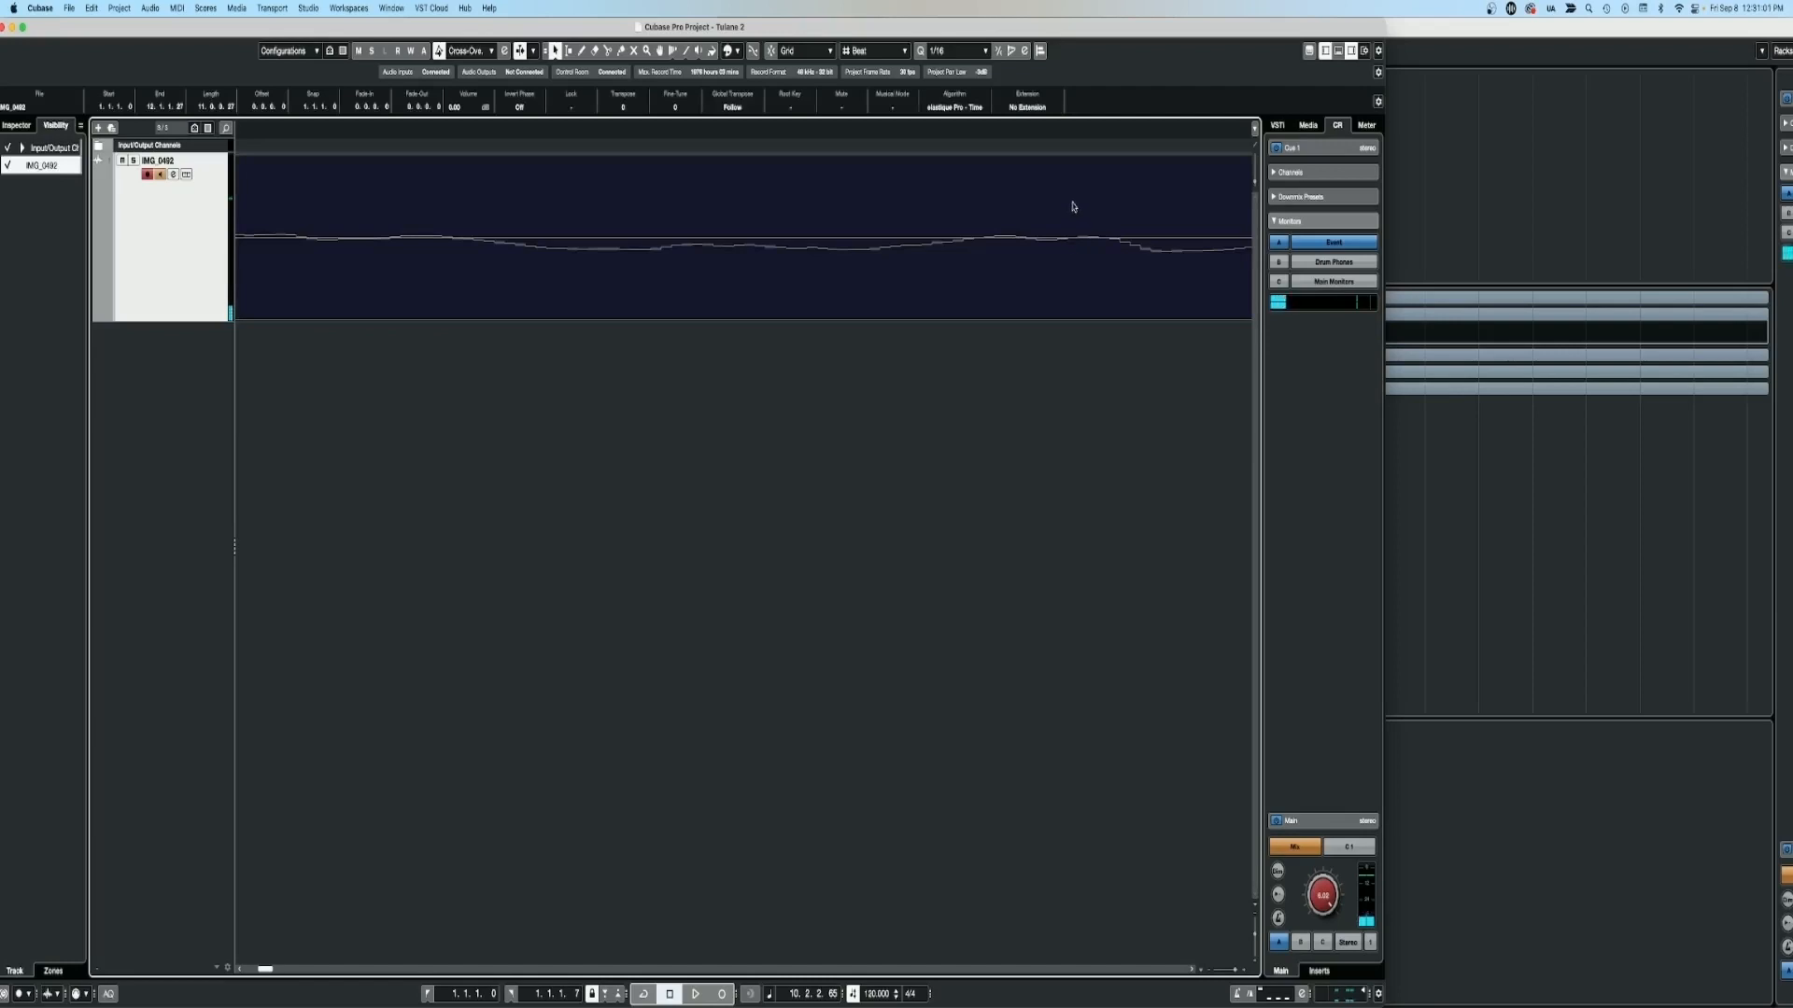
left_click(1075, 250)
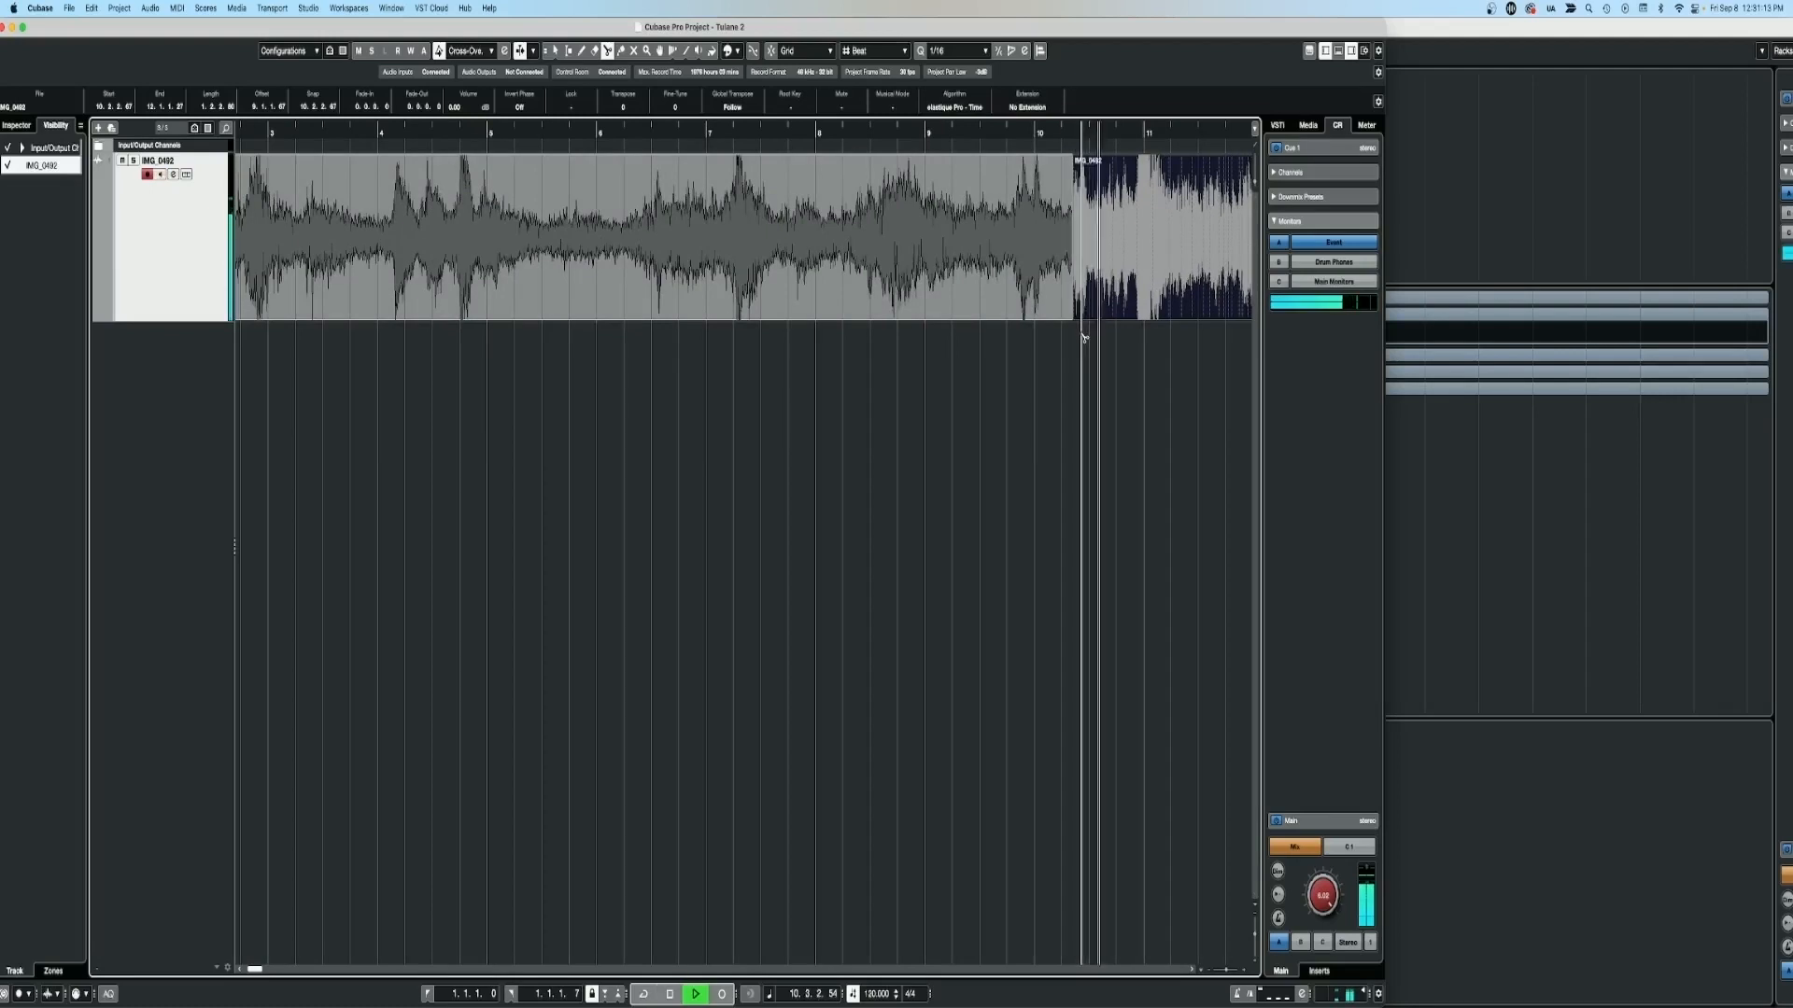
Locate the end of the sound at about 10.3.1 and split the audio event there.
key("space")
left_click_drag(1089, 132, 1080, 169)
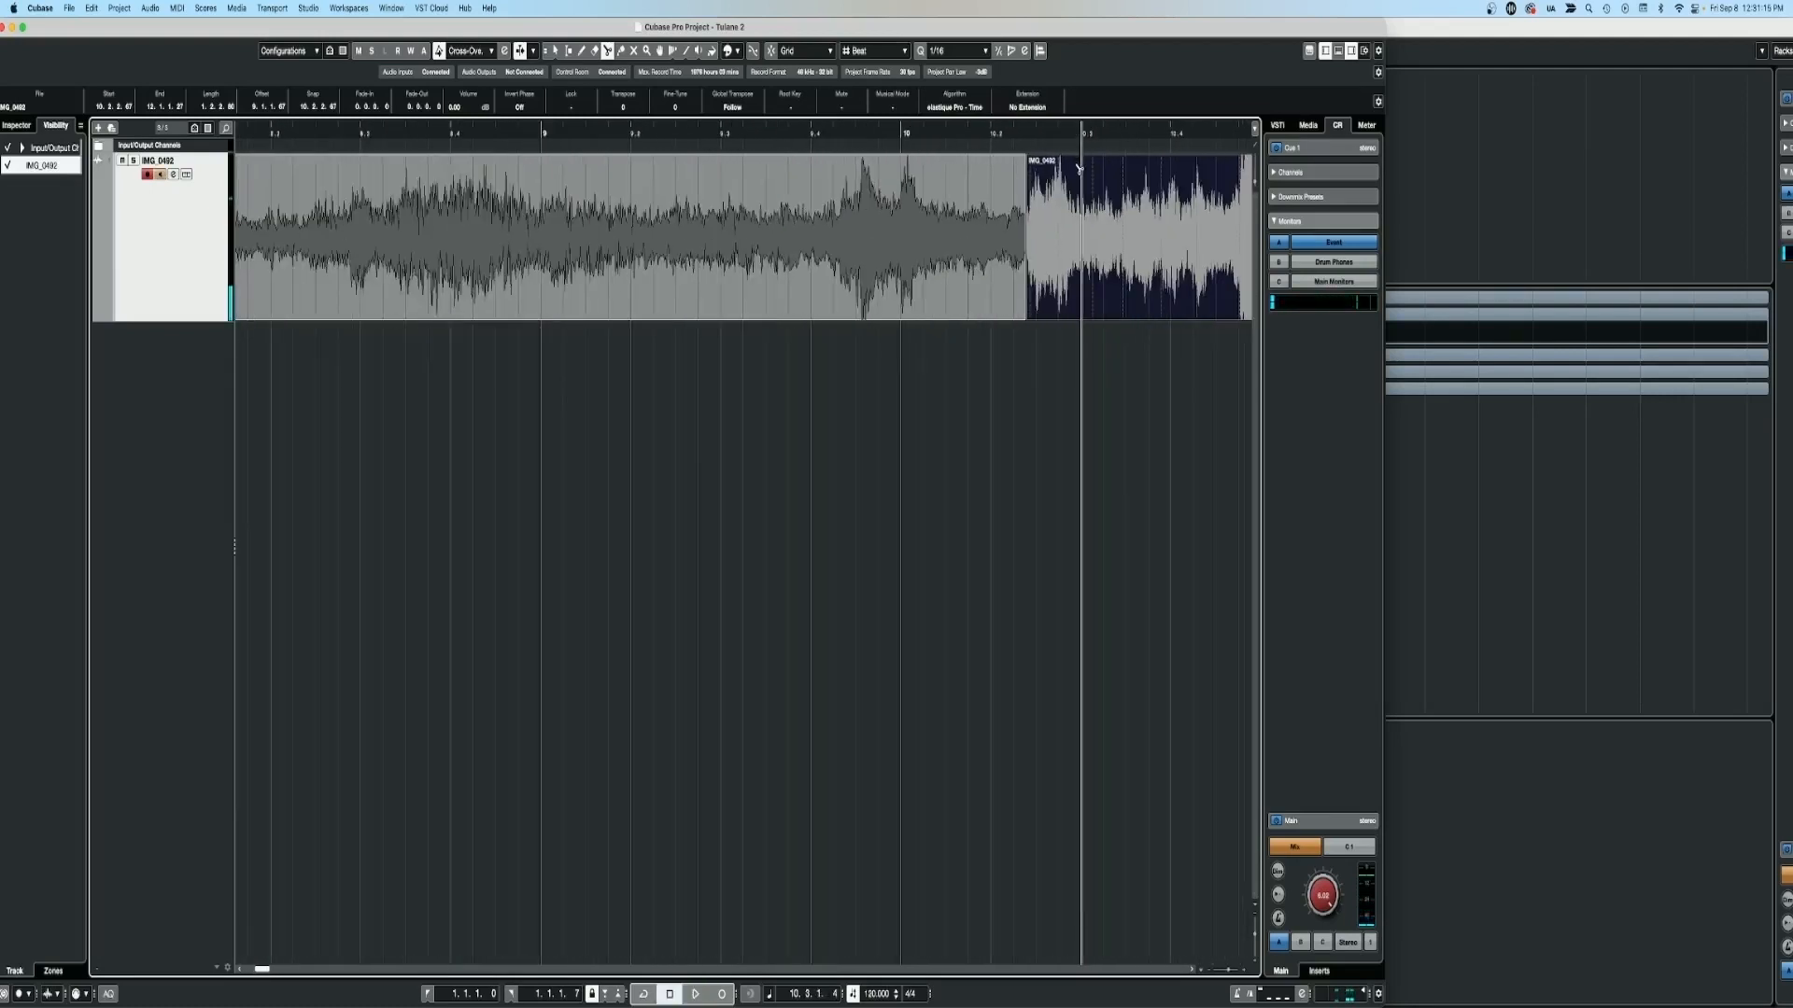
left_click(1021, 133)
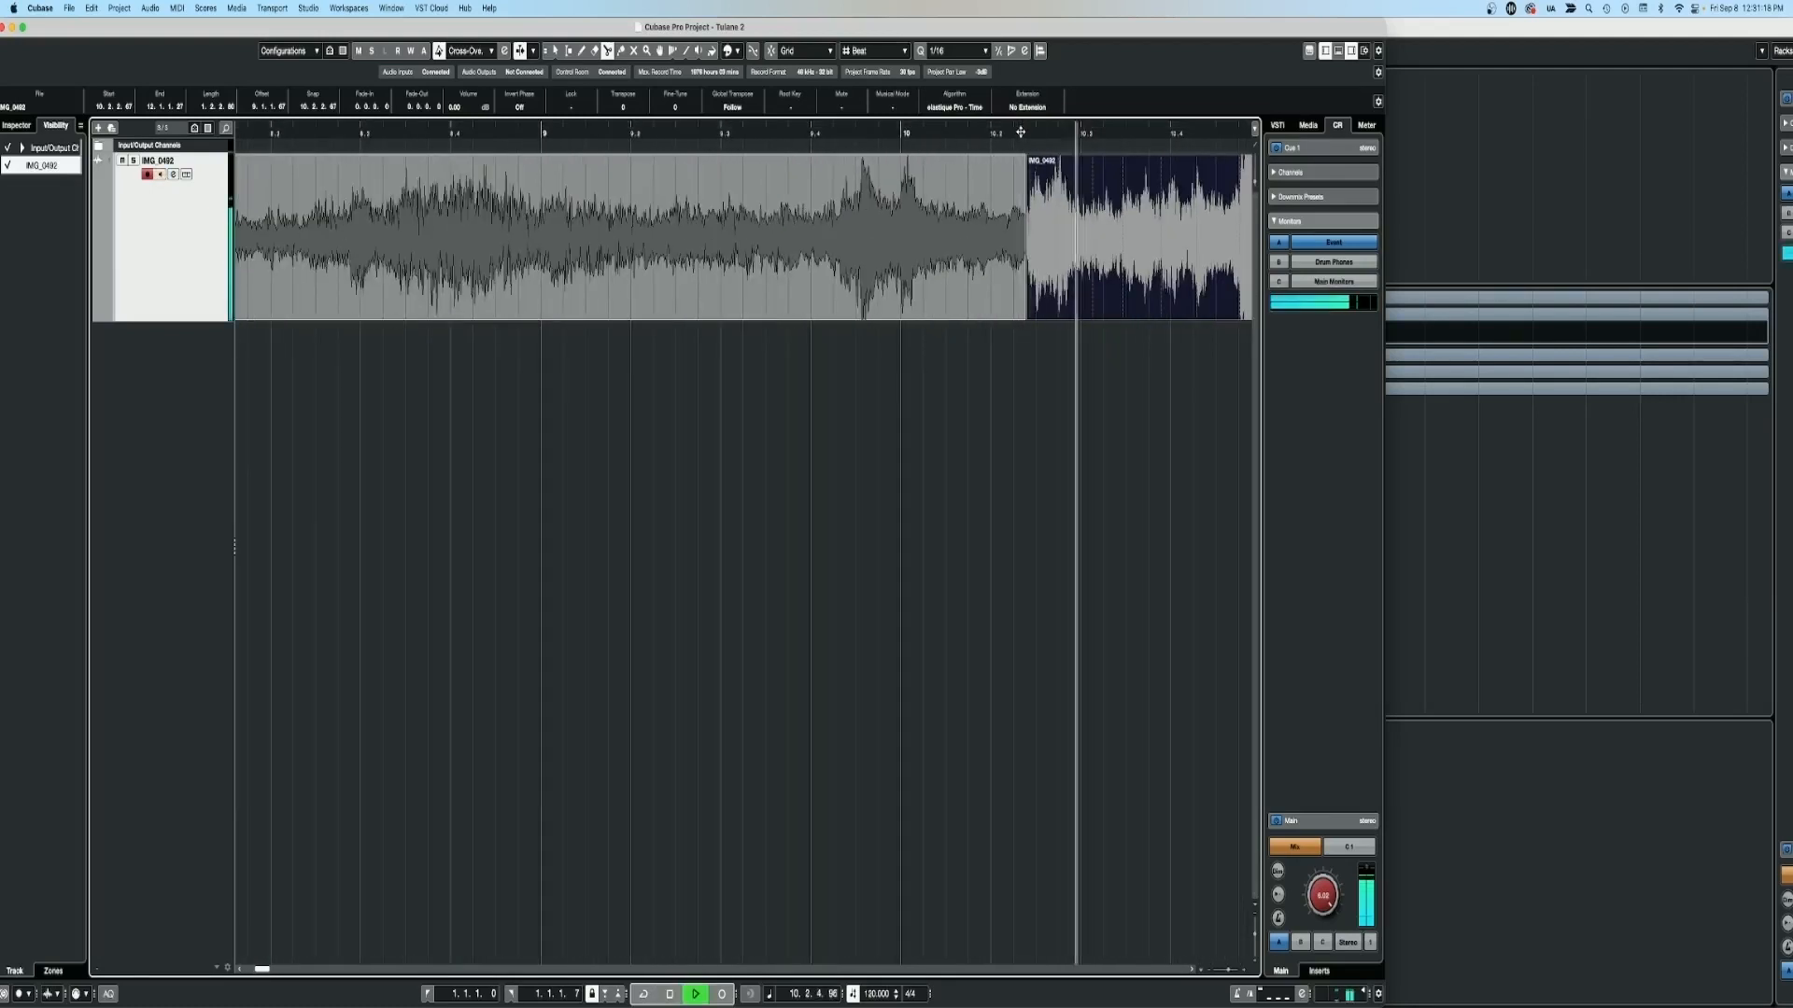
key("space")
left_click_drag(1083, 131, 1109, 348)
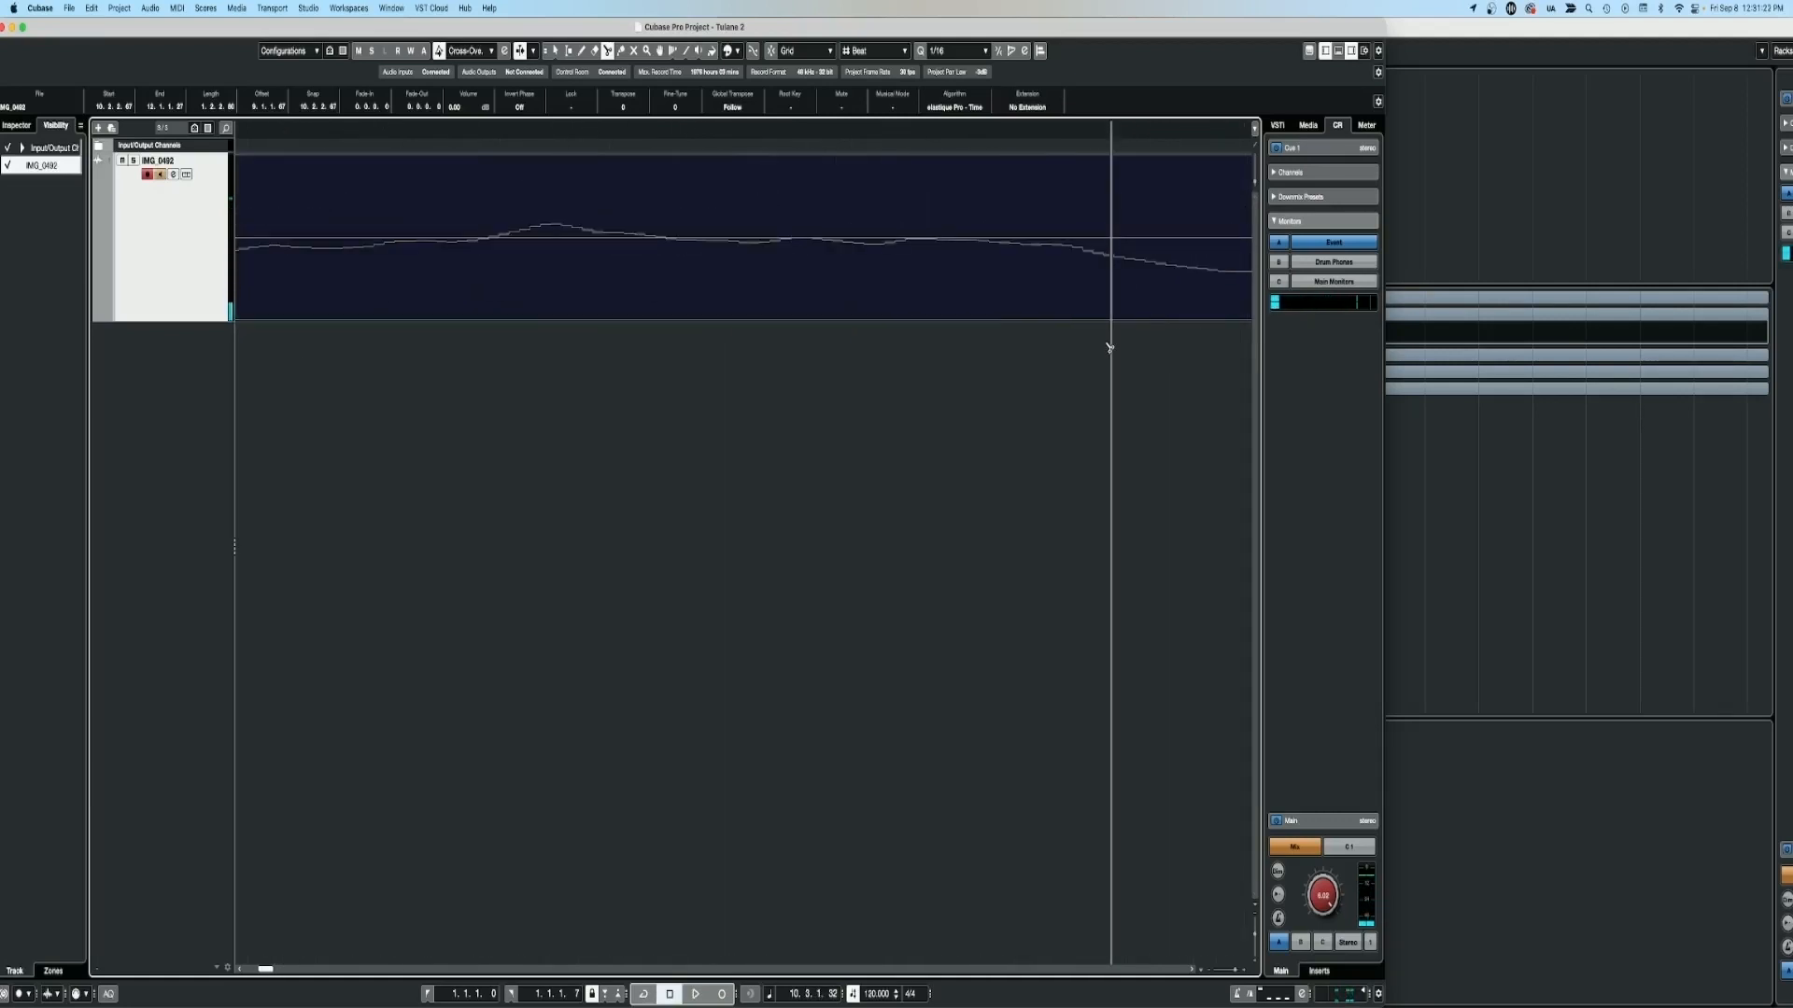
left_click(809, 253)
Delete the audio events before and after the short isolated slice.
scroll(884, 258, "down", 5)
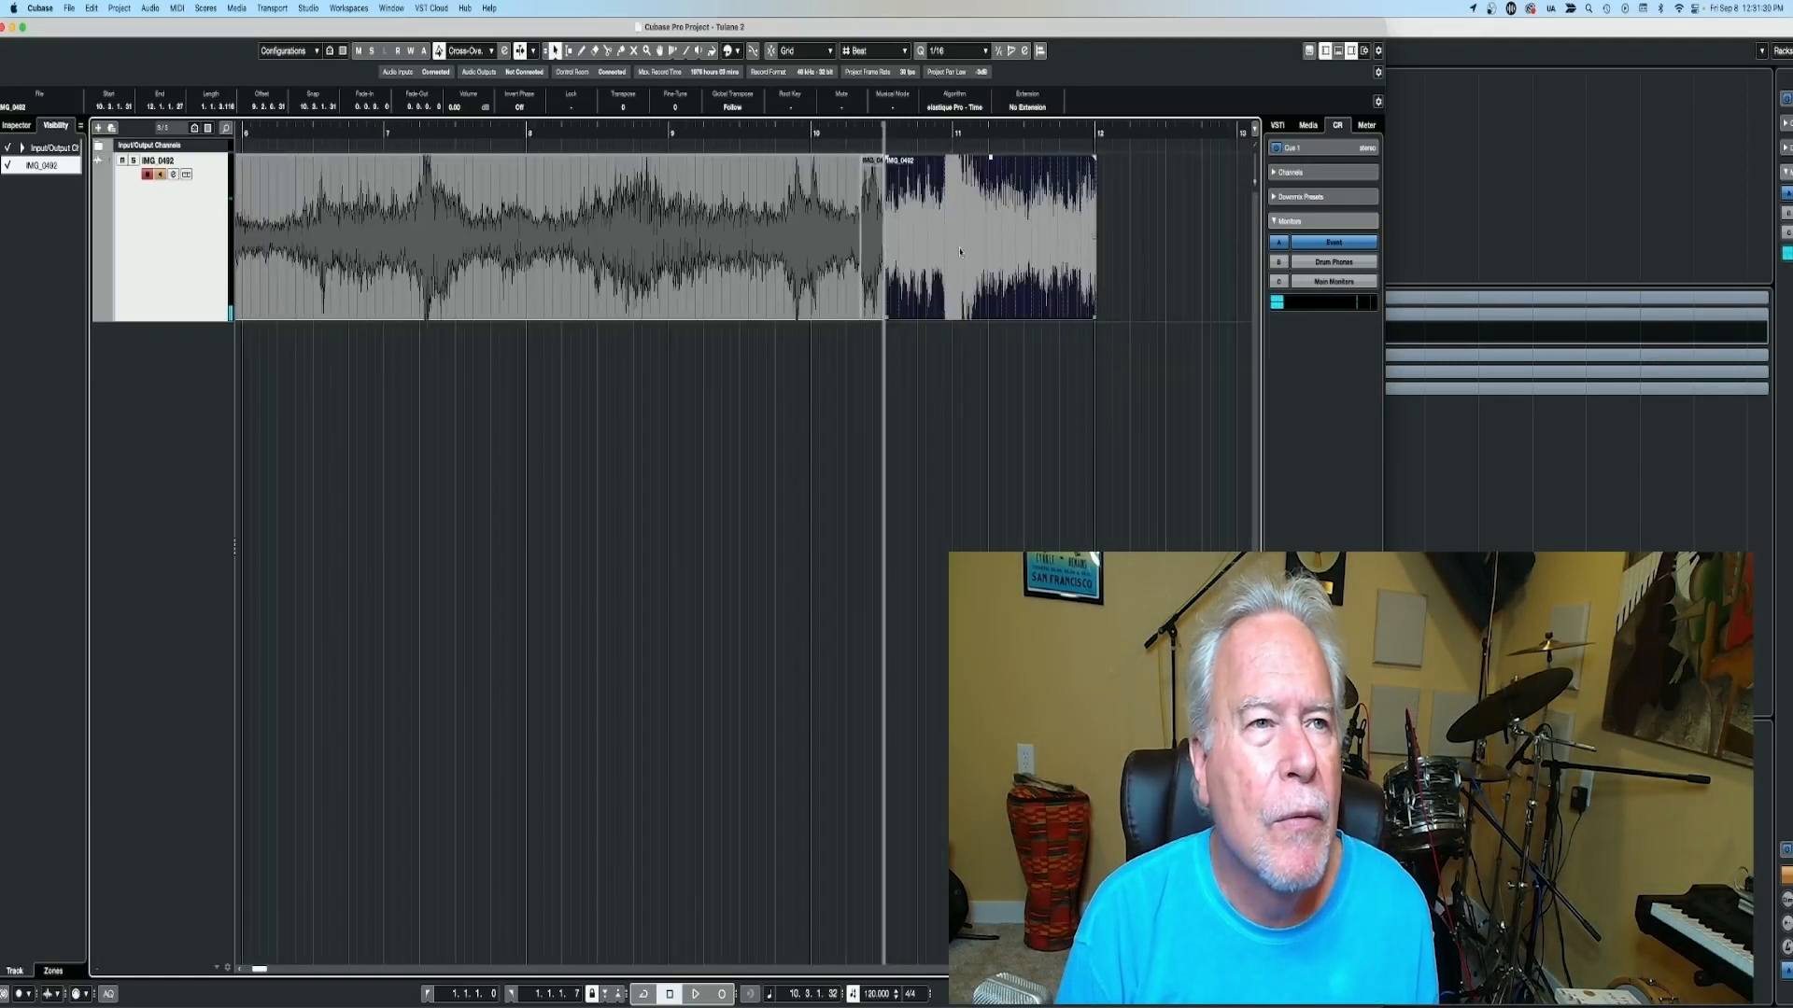
key("Delete")
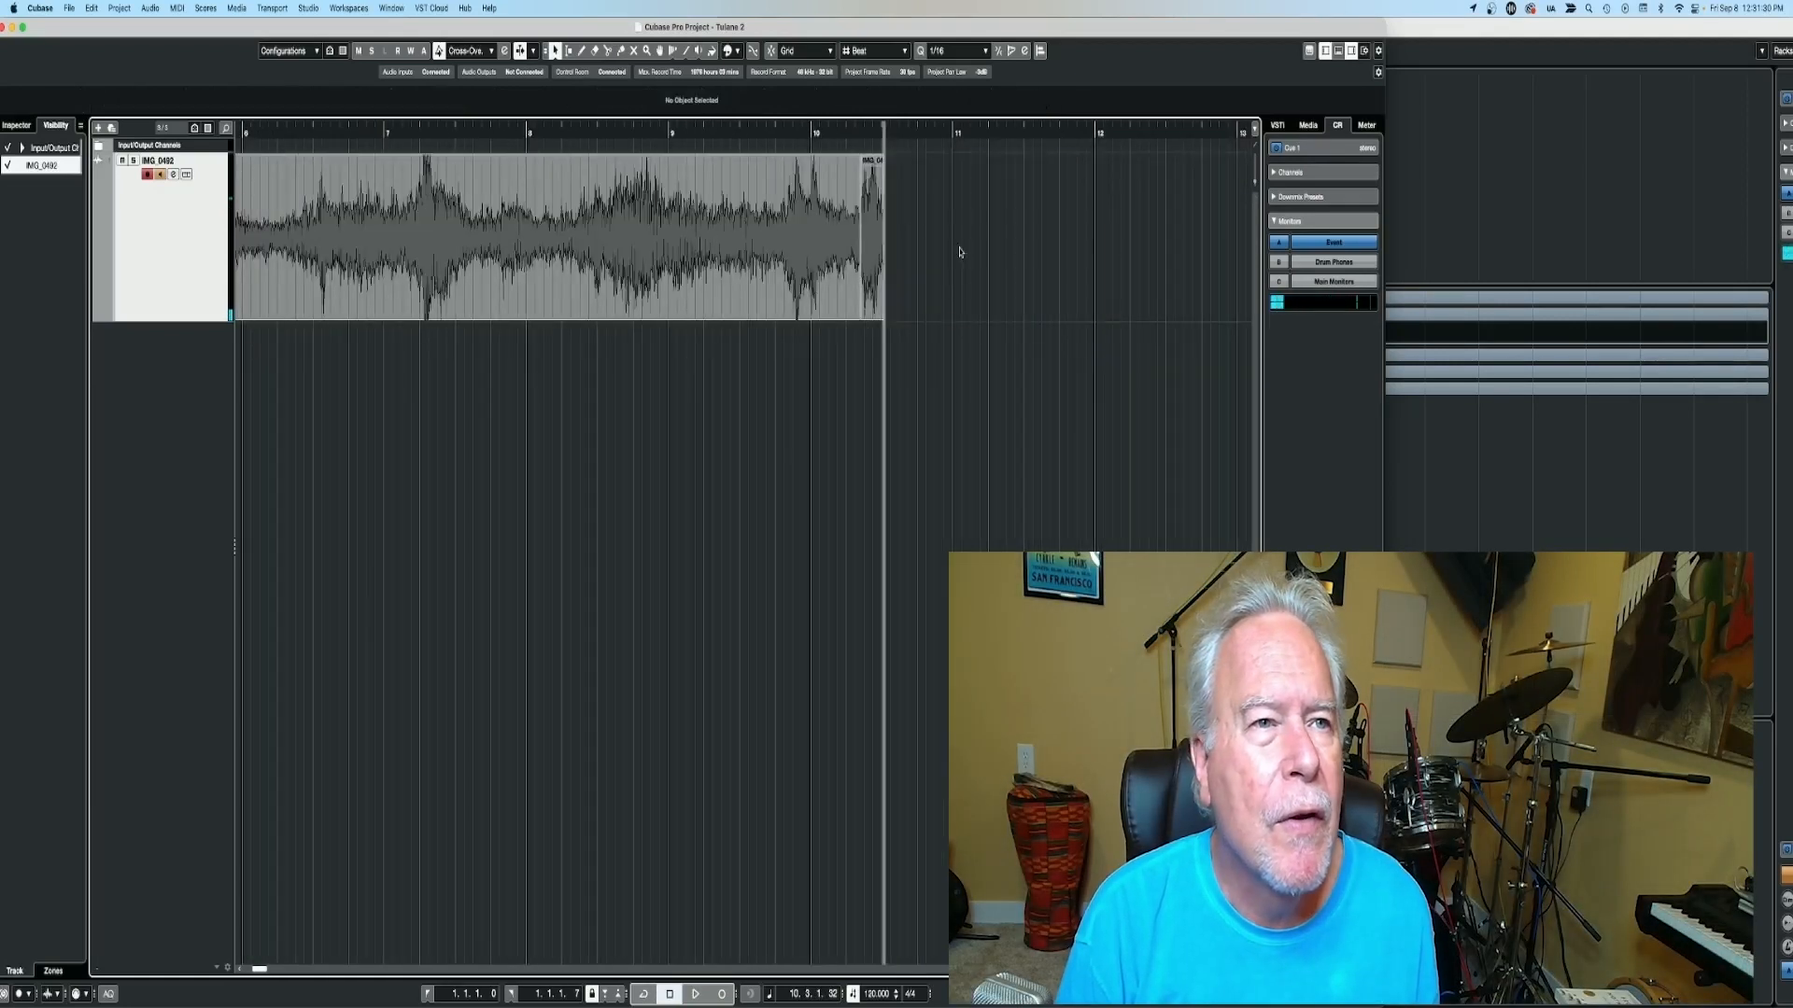
left_click(808, 265)
key("Delete")
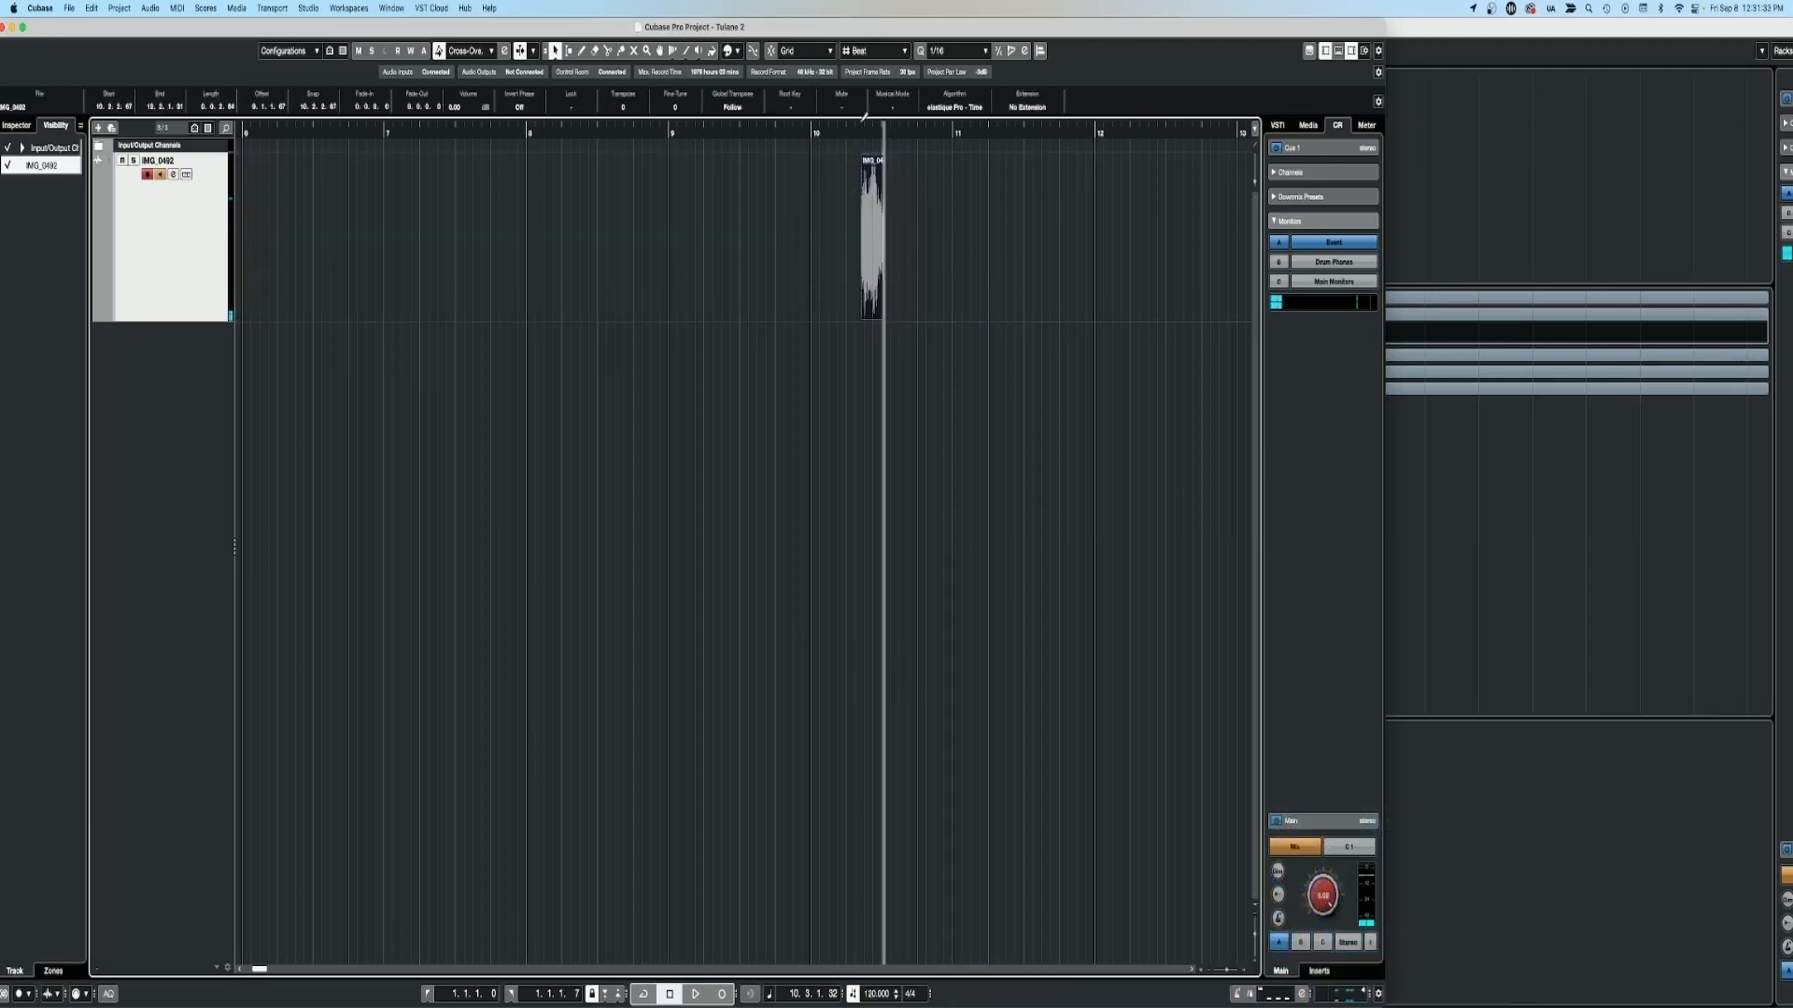
Move the isolated slice to the start of the project at bar 1.
key("h")
key("h")
key("h")
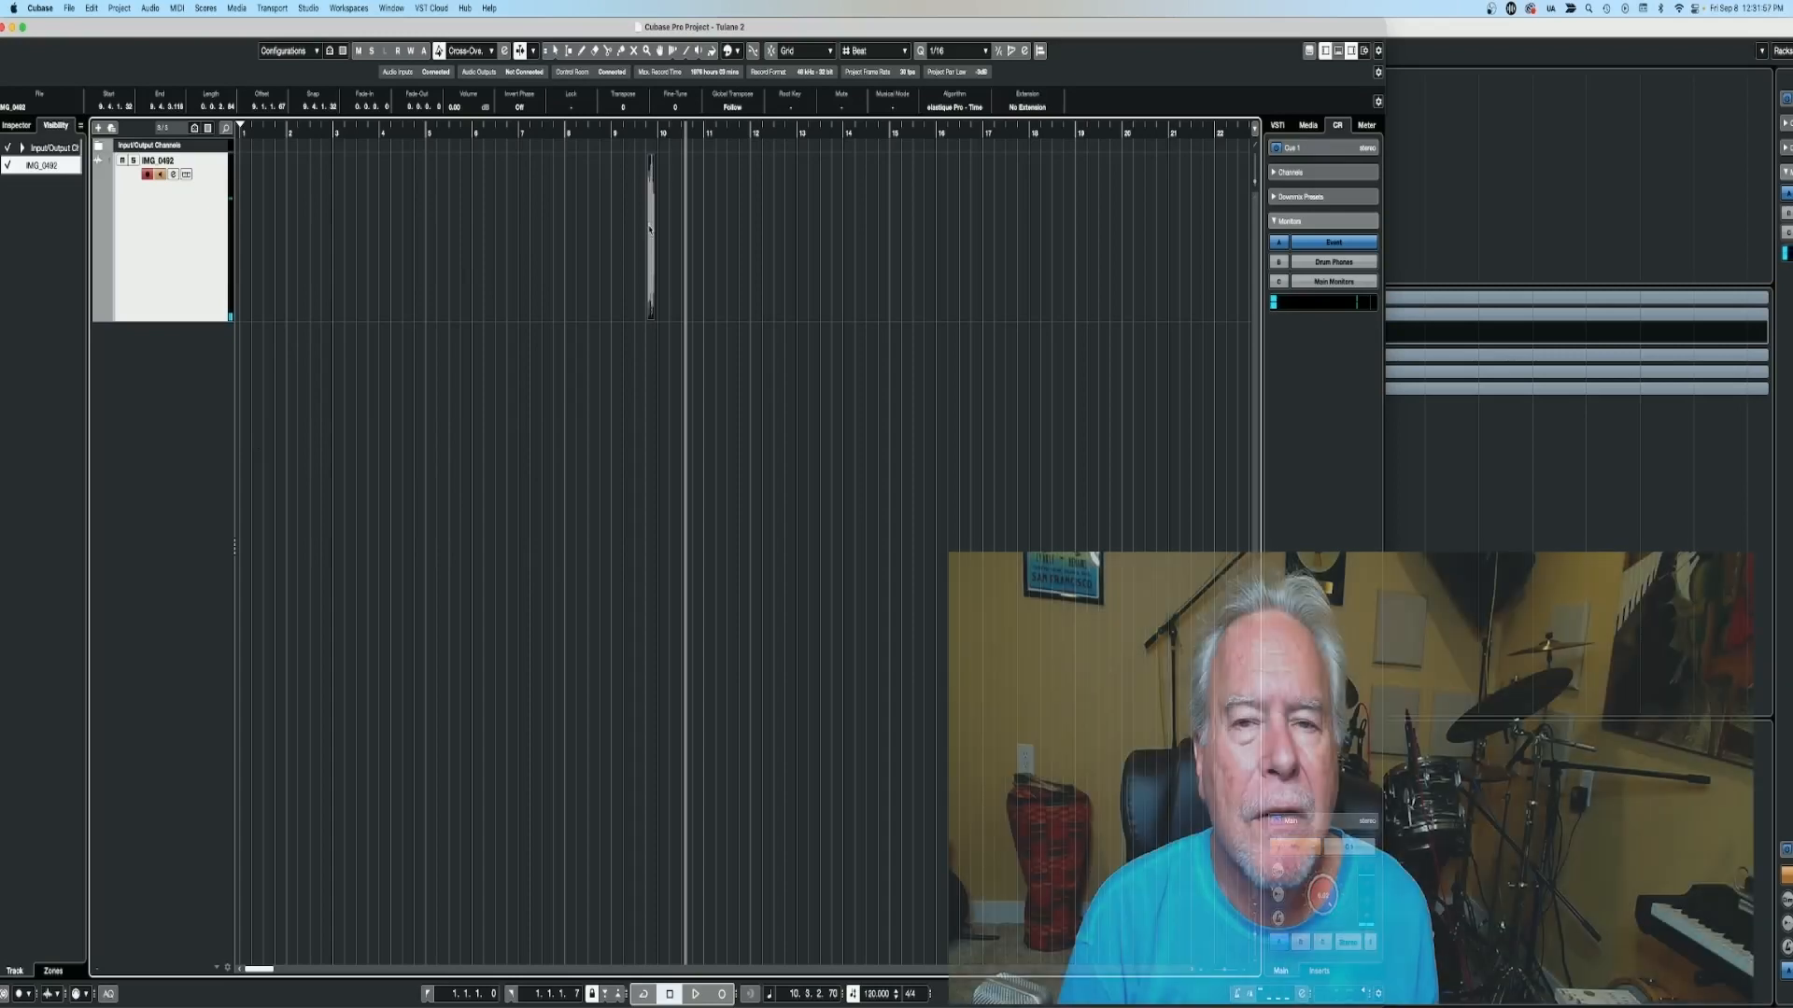
left_click_drag(651, 223, 242, 224)
key("h")
key("h")
key("h")
key("g")
key("g")
key("g")
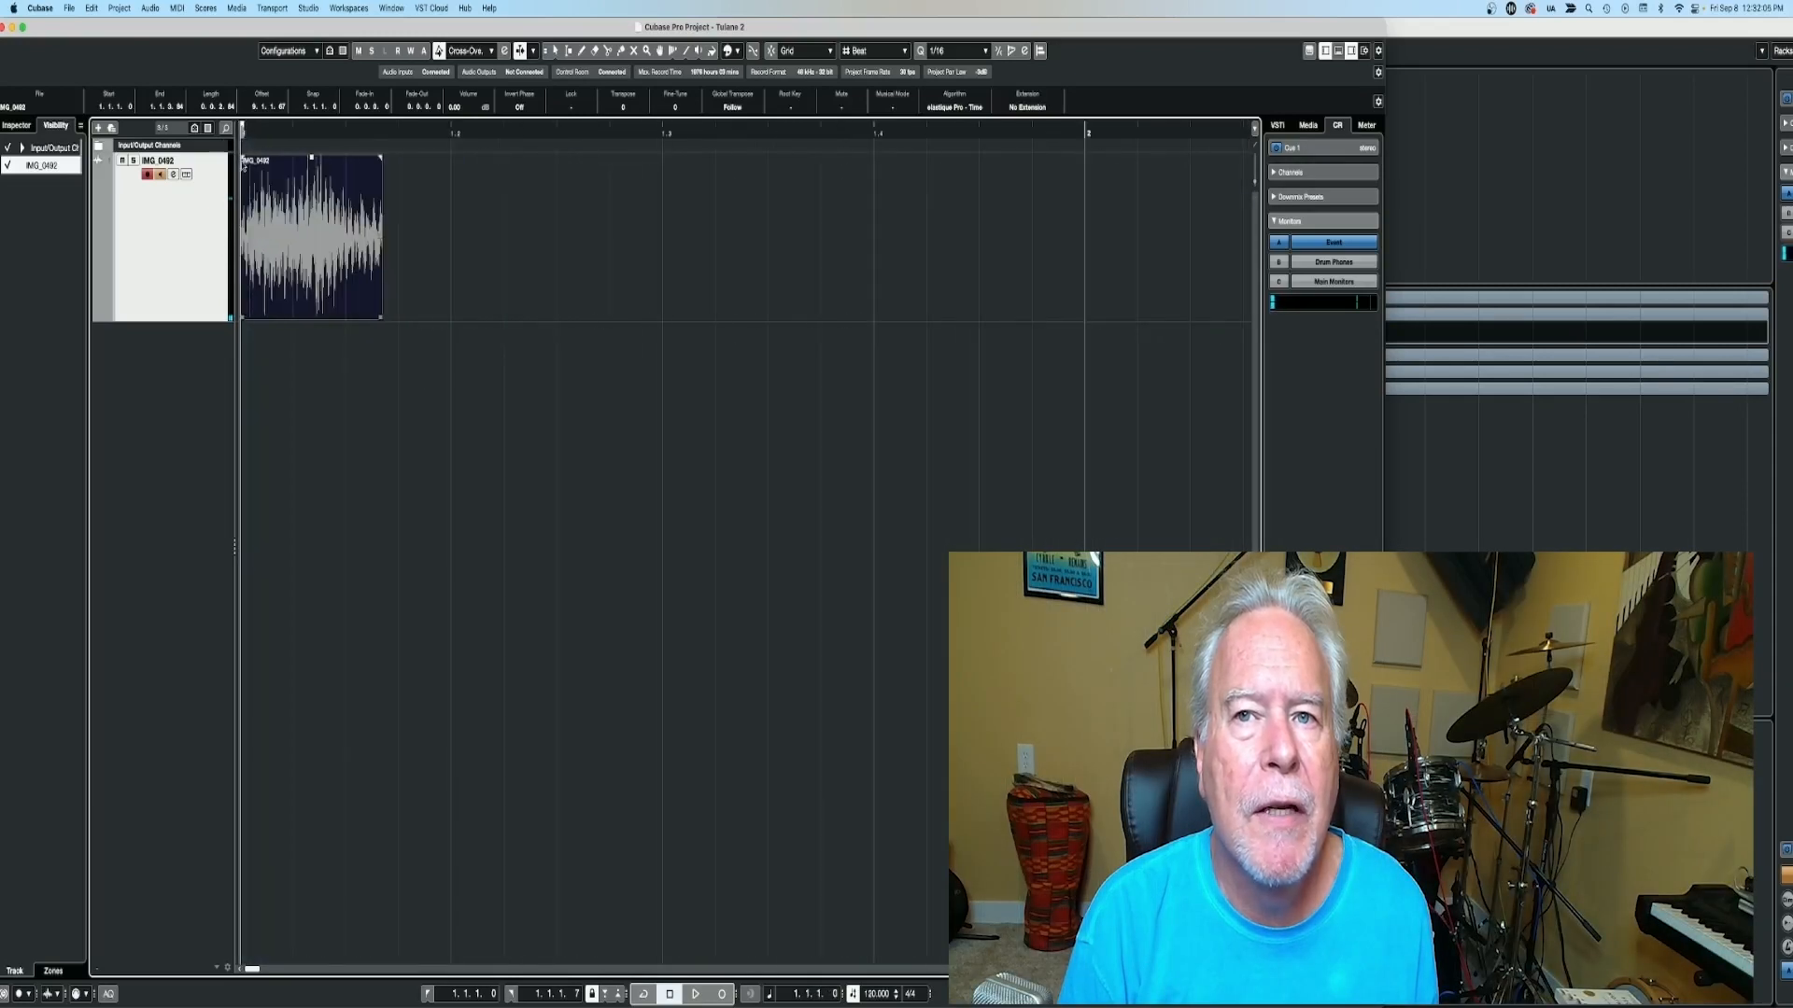
Cycle playback within the first beat, starting at 1.1.2, and trim the end of the slice while it loops.
left_click_drag(244, 125, 437, 126)
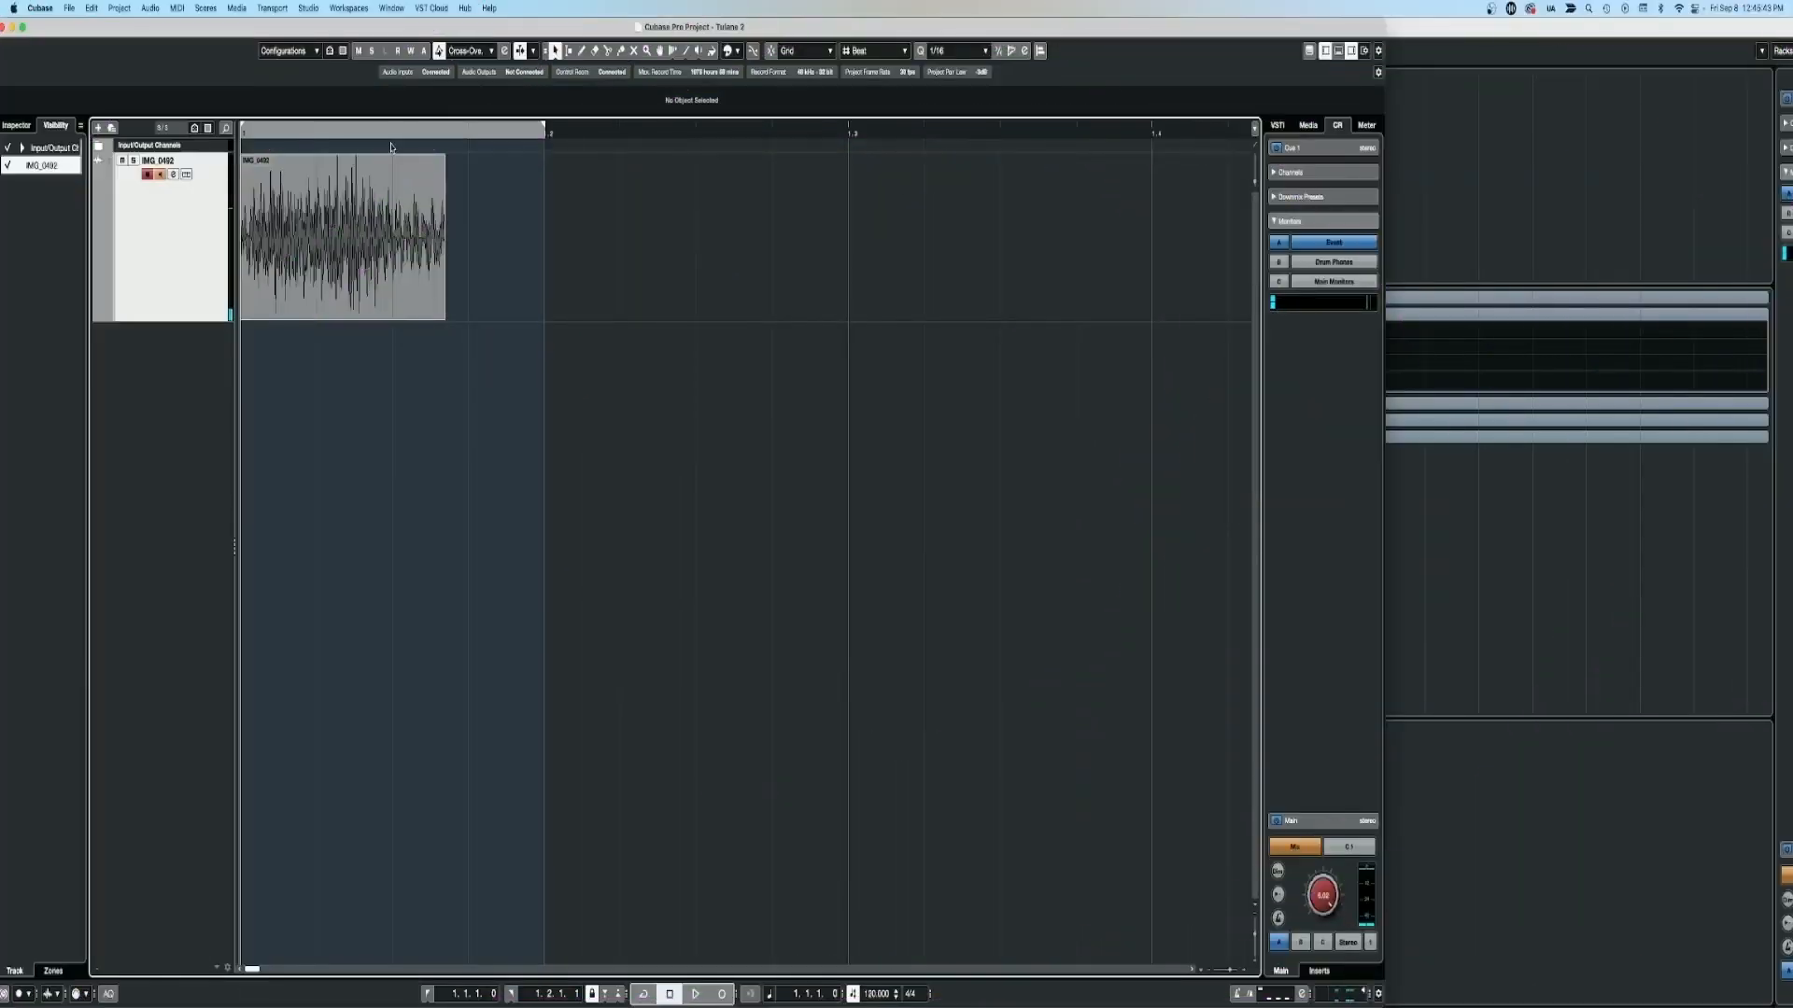
key("space")
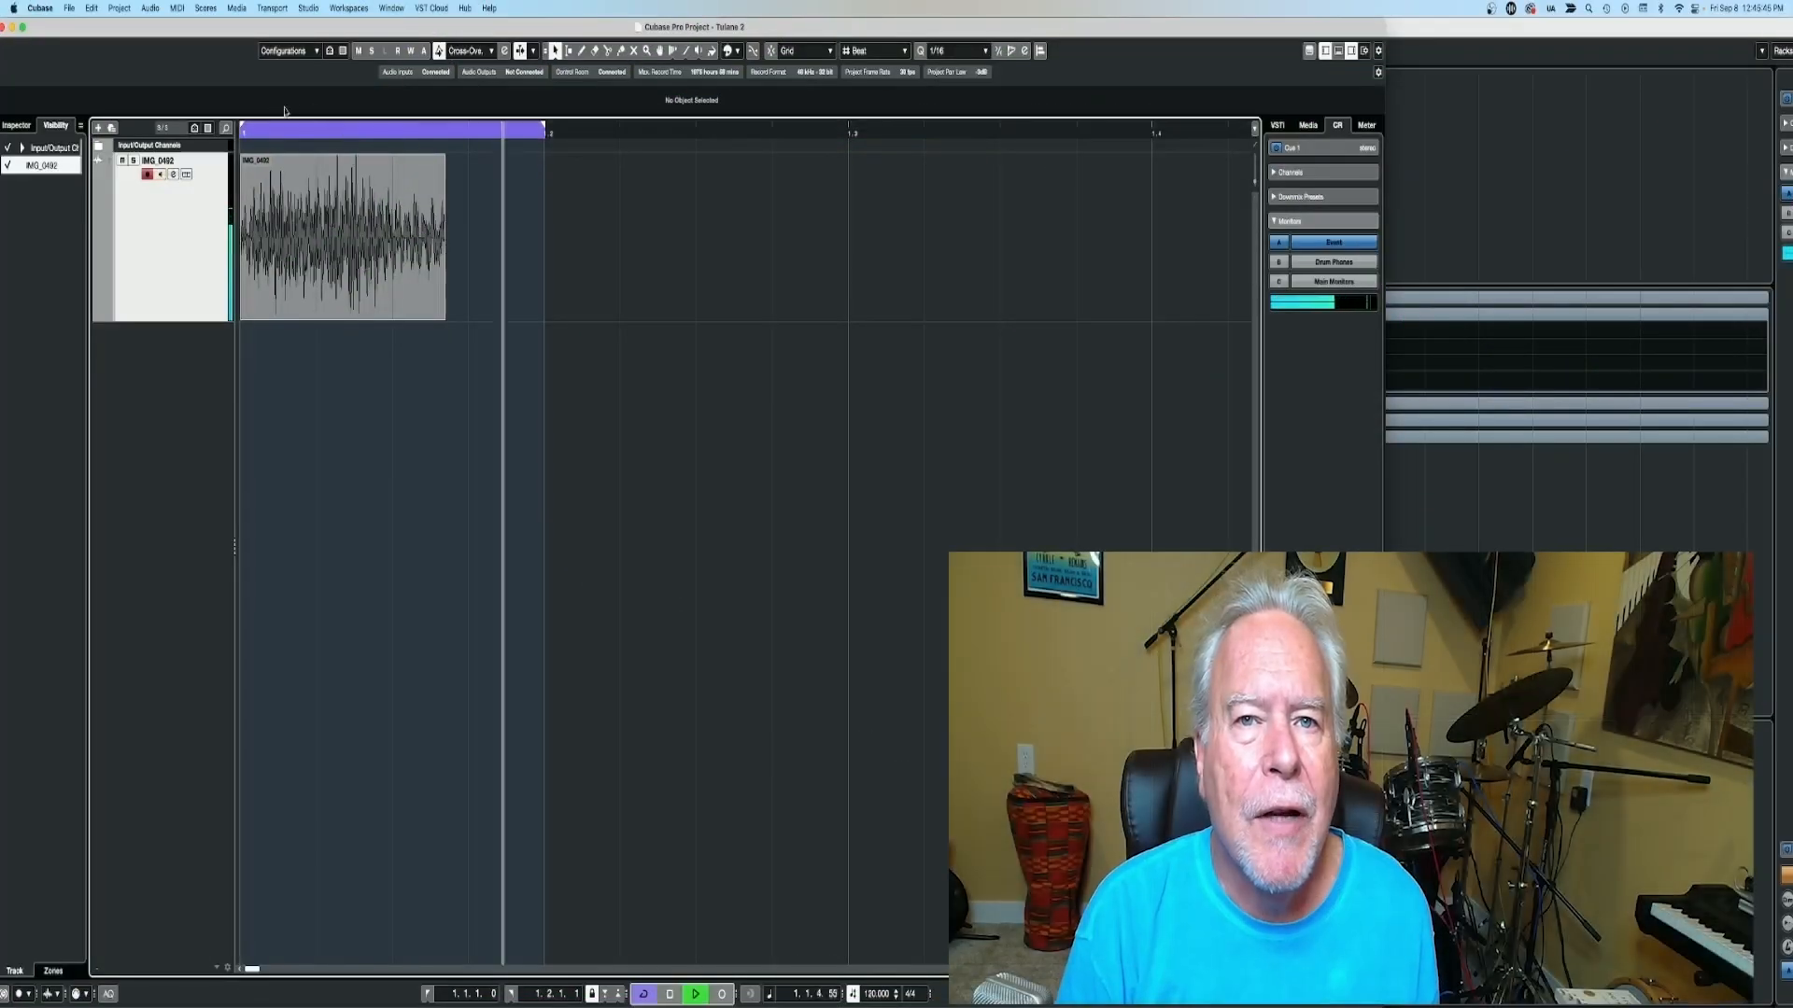
left_click_drag(243, 127, 324, 129)
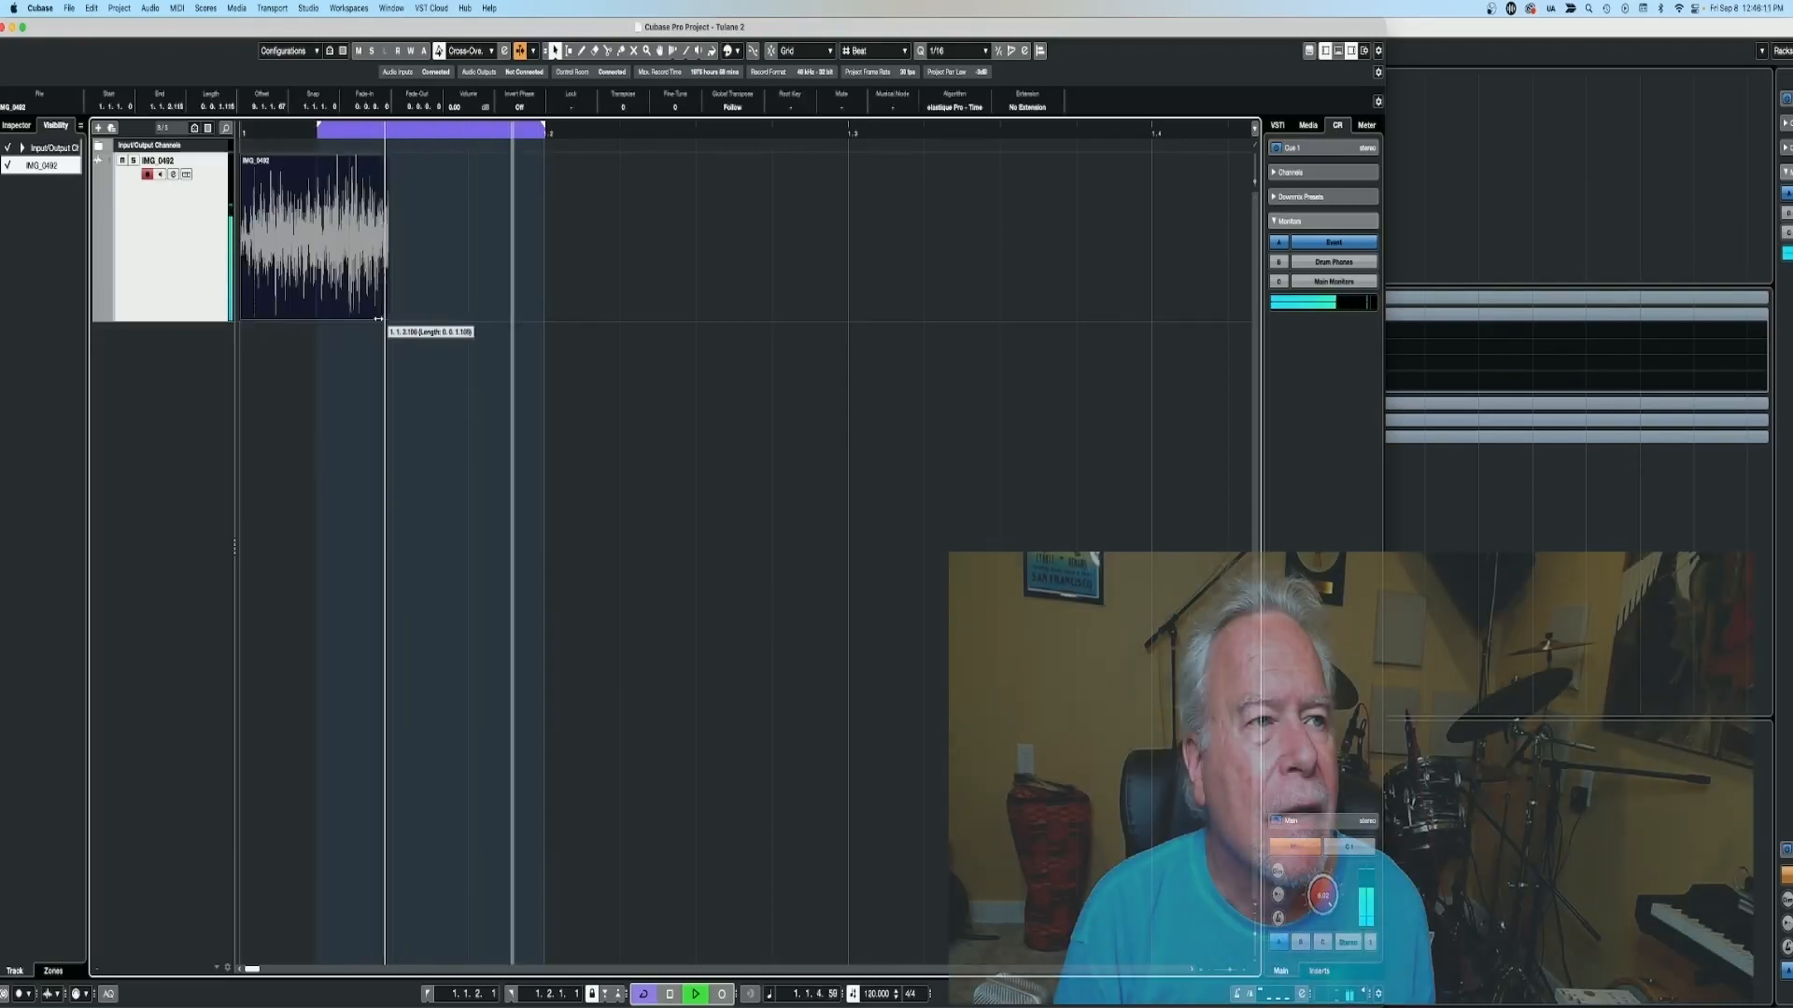
mouse_move(389, 317)
left_mouse_down()
mouse_move(329, 320)
mouse_move(355, 319)
left_mouse_up()
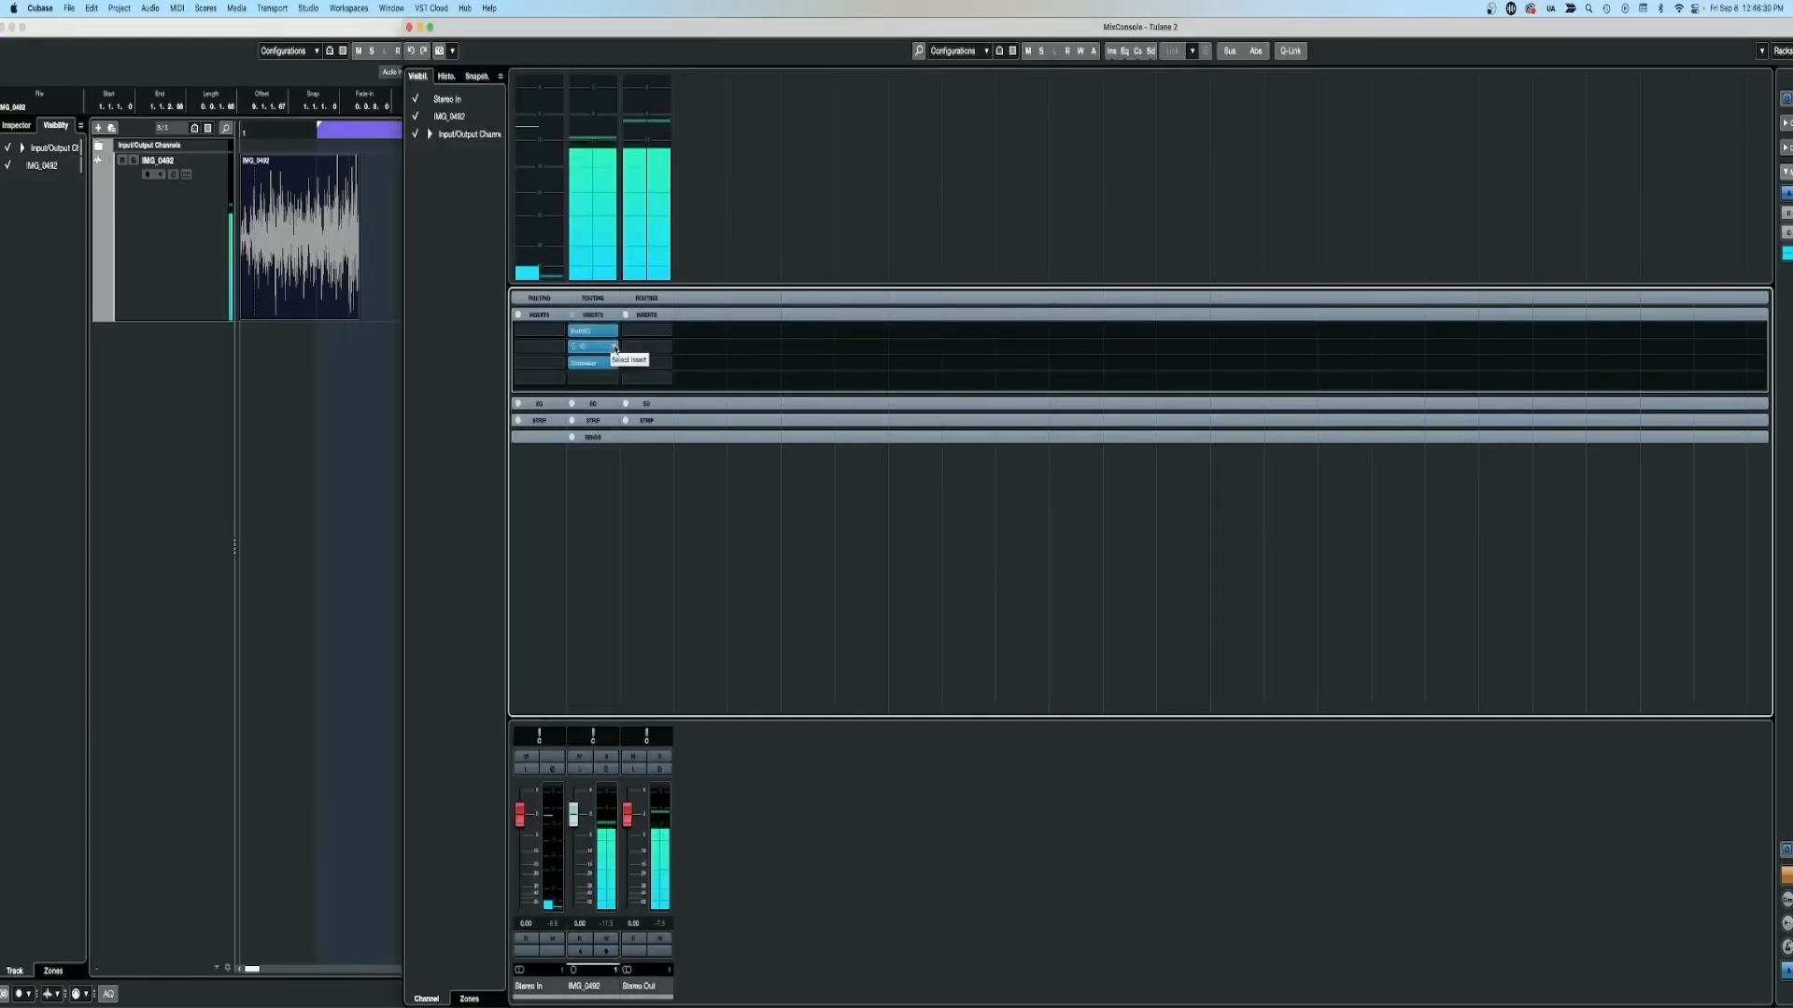
Clear the IMG_0492 channel's second insert and reshape the midrange boost in its StudioEQ.
left_click(615, 349)
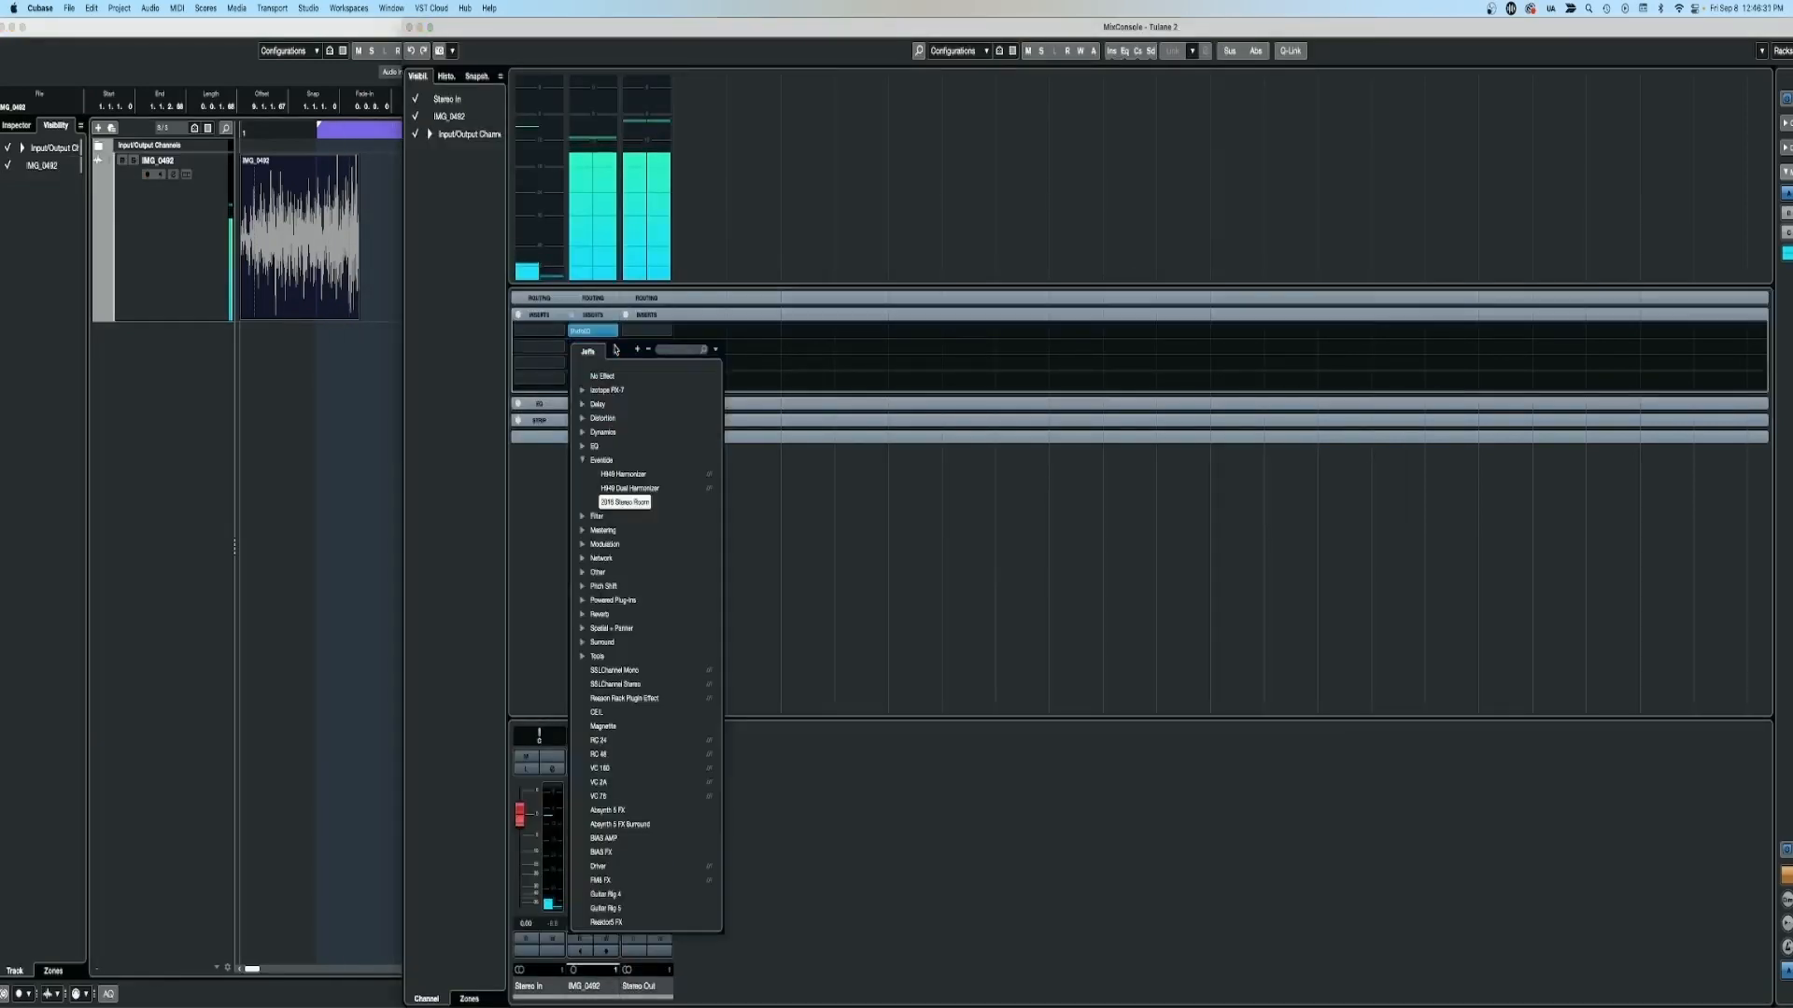
left_click(609, 379)
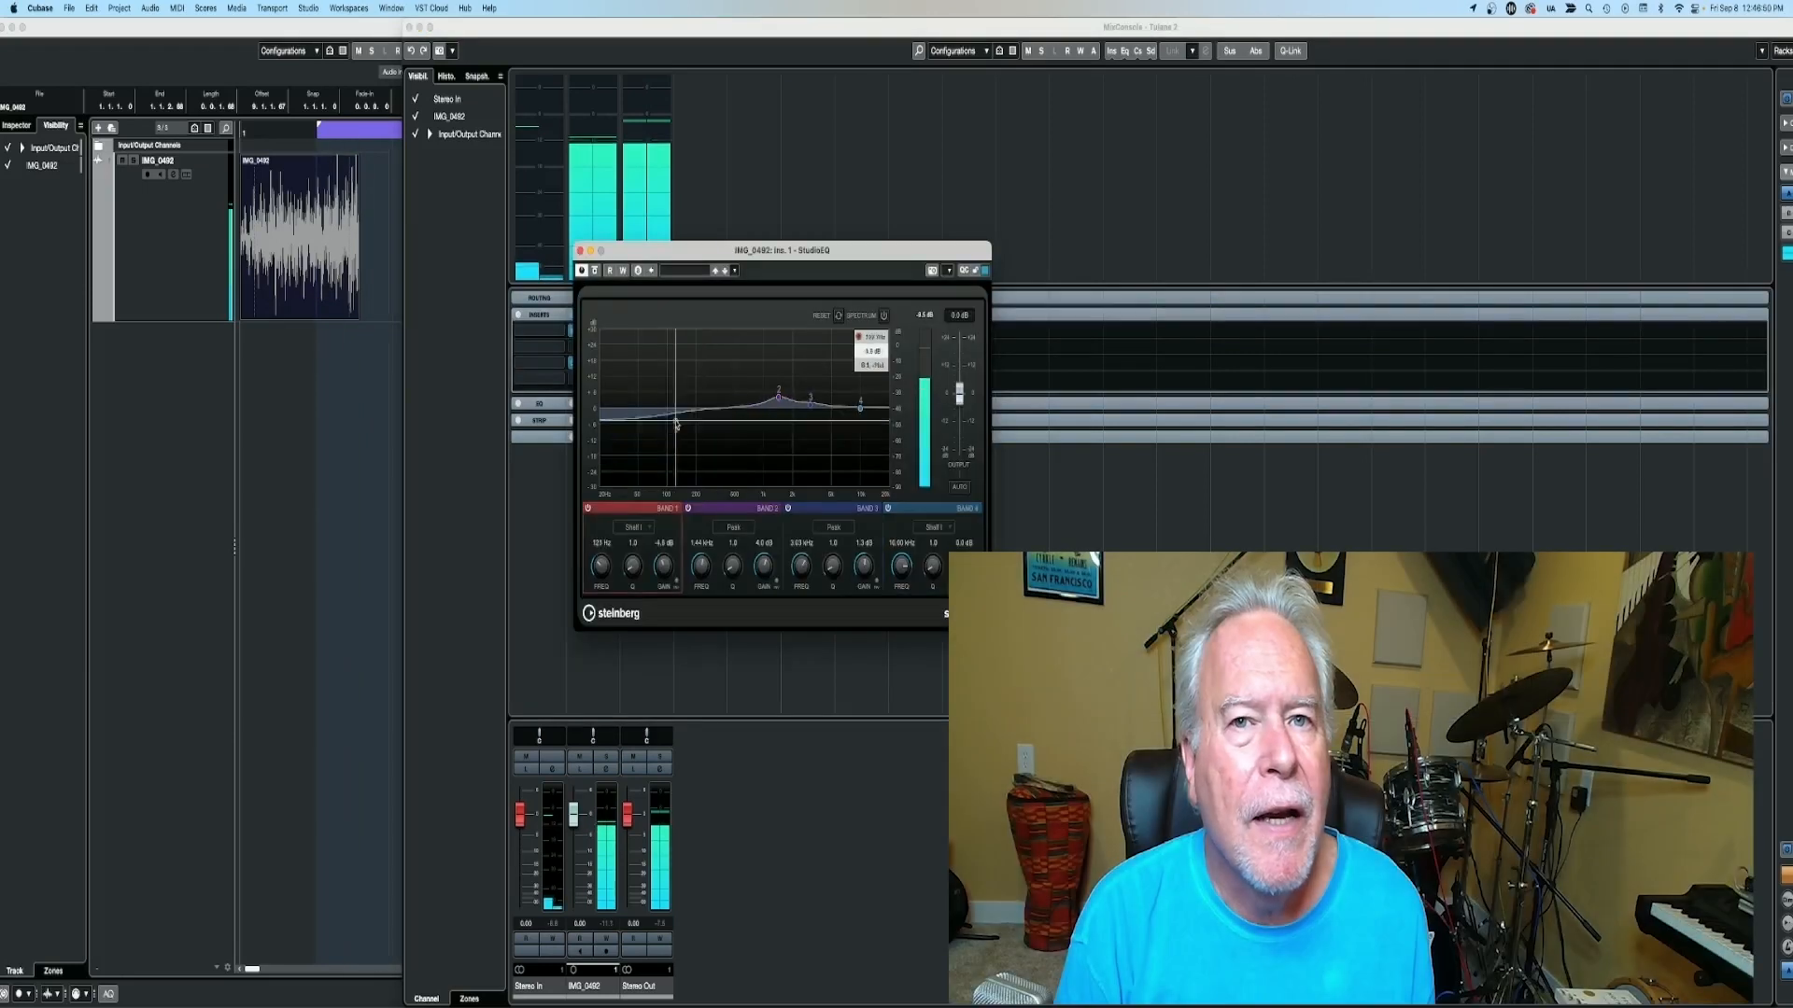
mouse_move(800, 397)
left_mouse_down()
mouse_move(798, 425)
mouse_move(789, 391)
left_mouse_up()
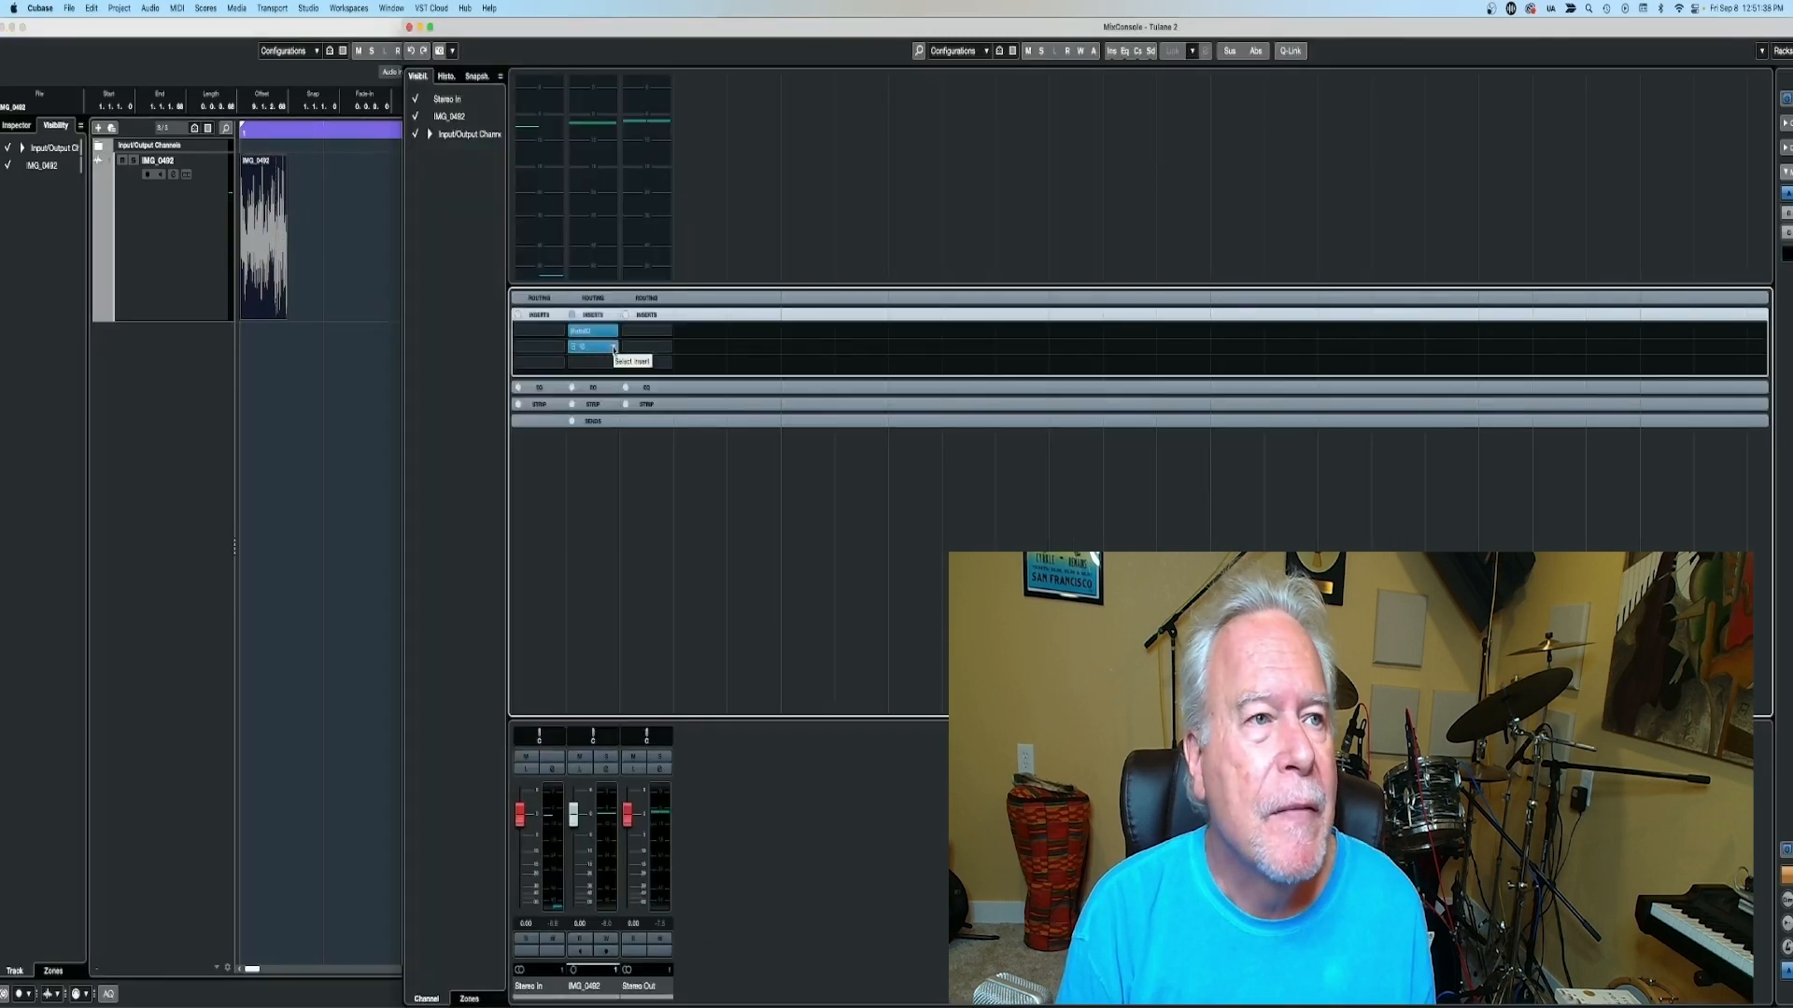
Load Scarlett Compressor in the IMG_0492 channel's second insert slot and play the loop through it.
left_click(592, 330)
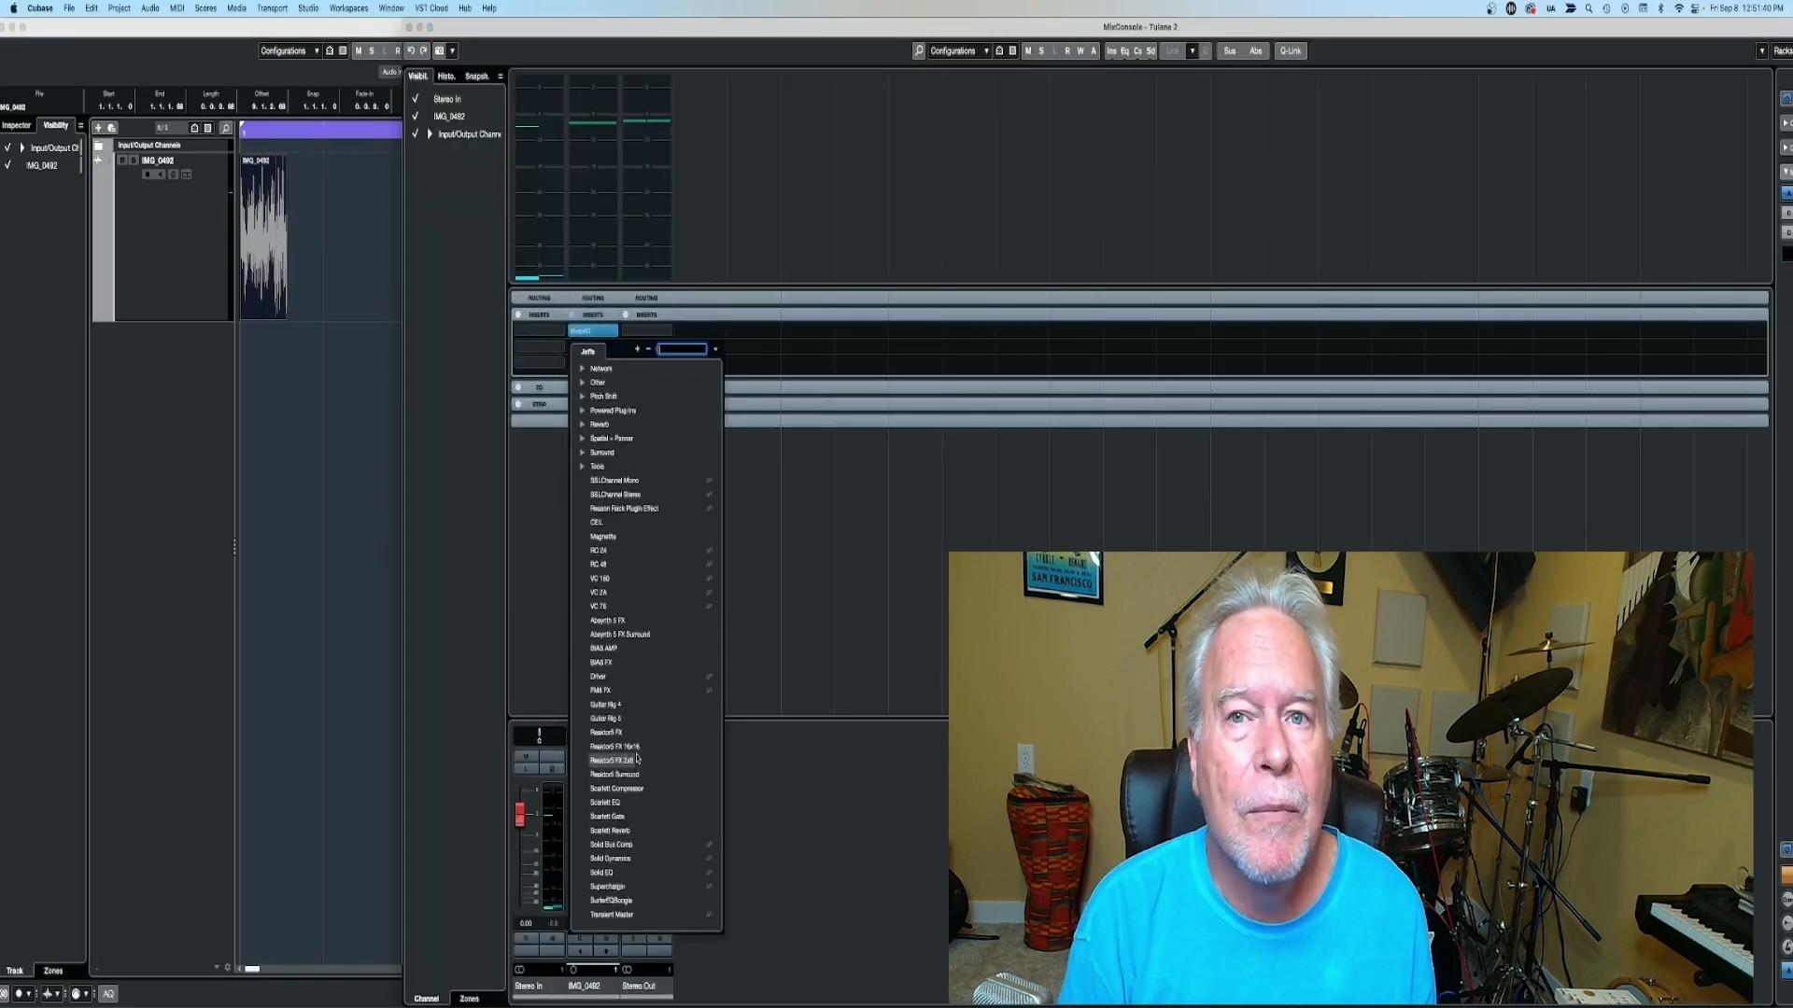
left_click(616, 789)
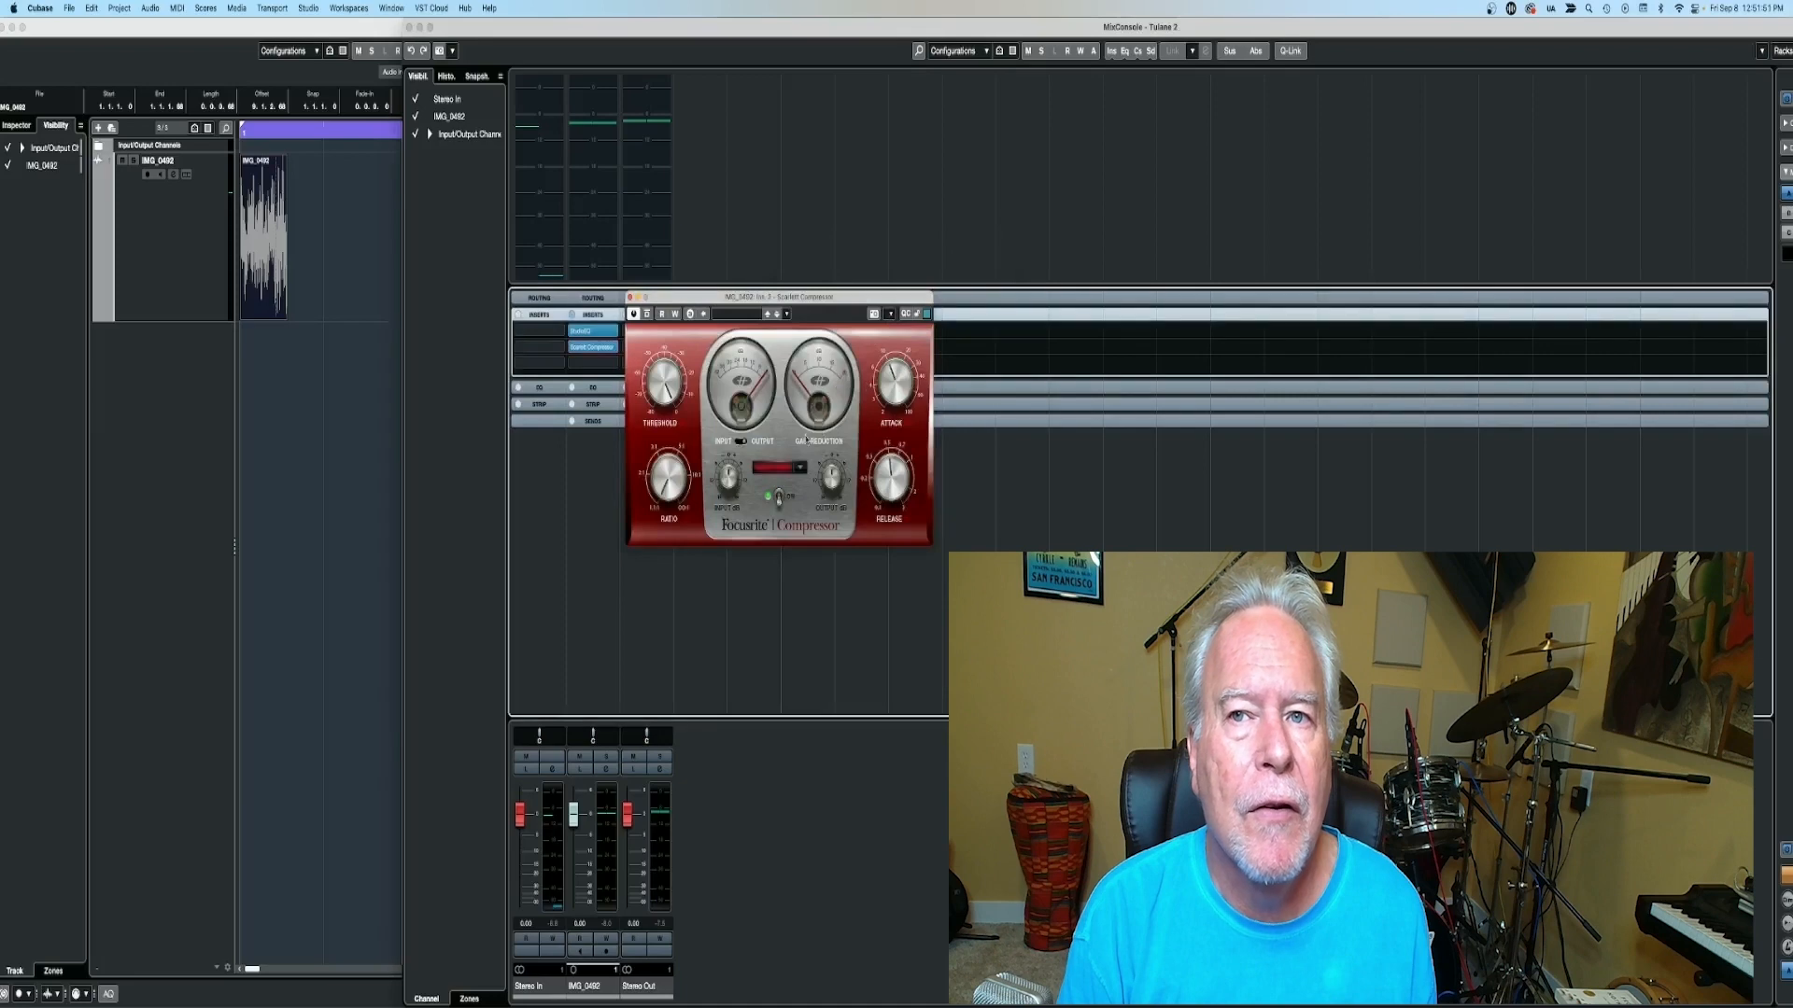
key("space")
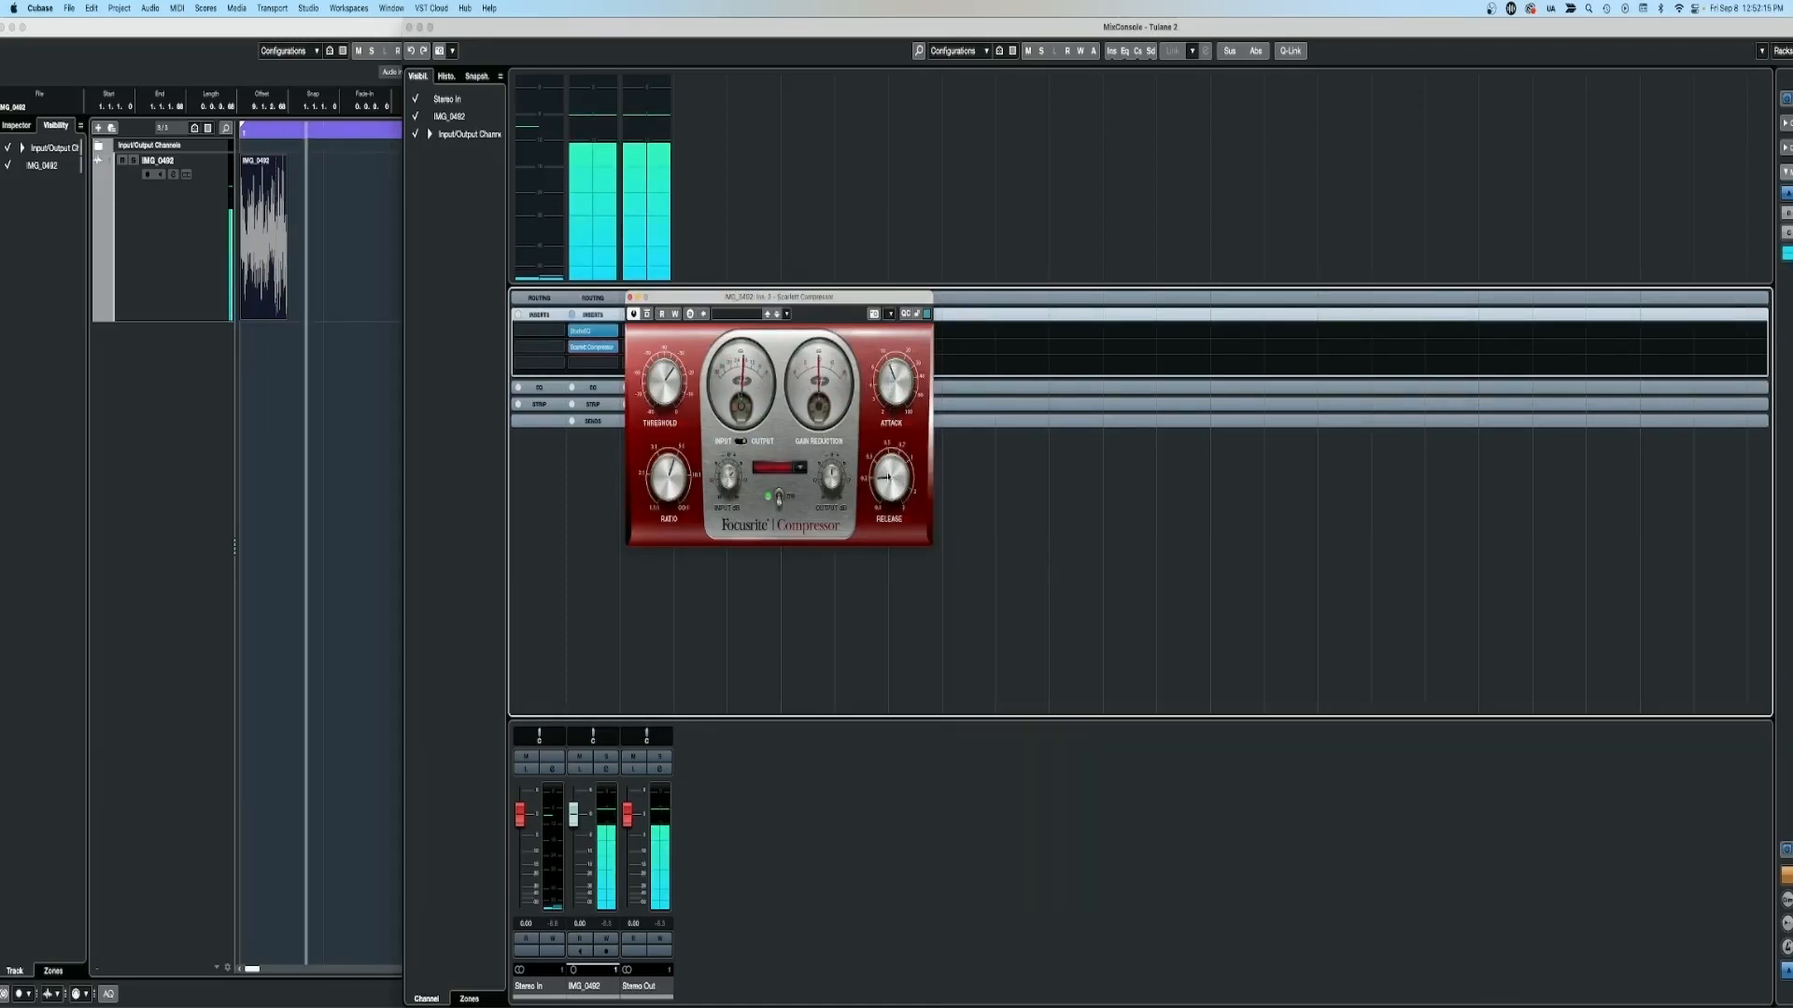
left_click(630, 297)
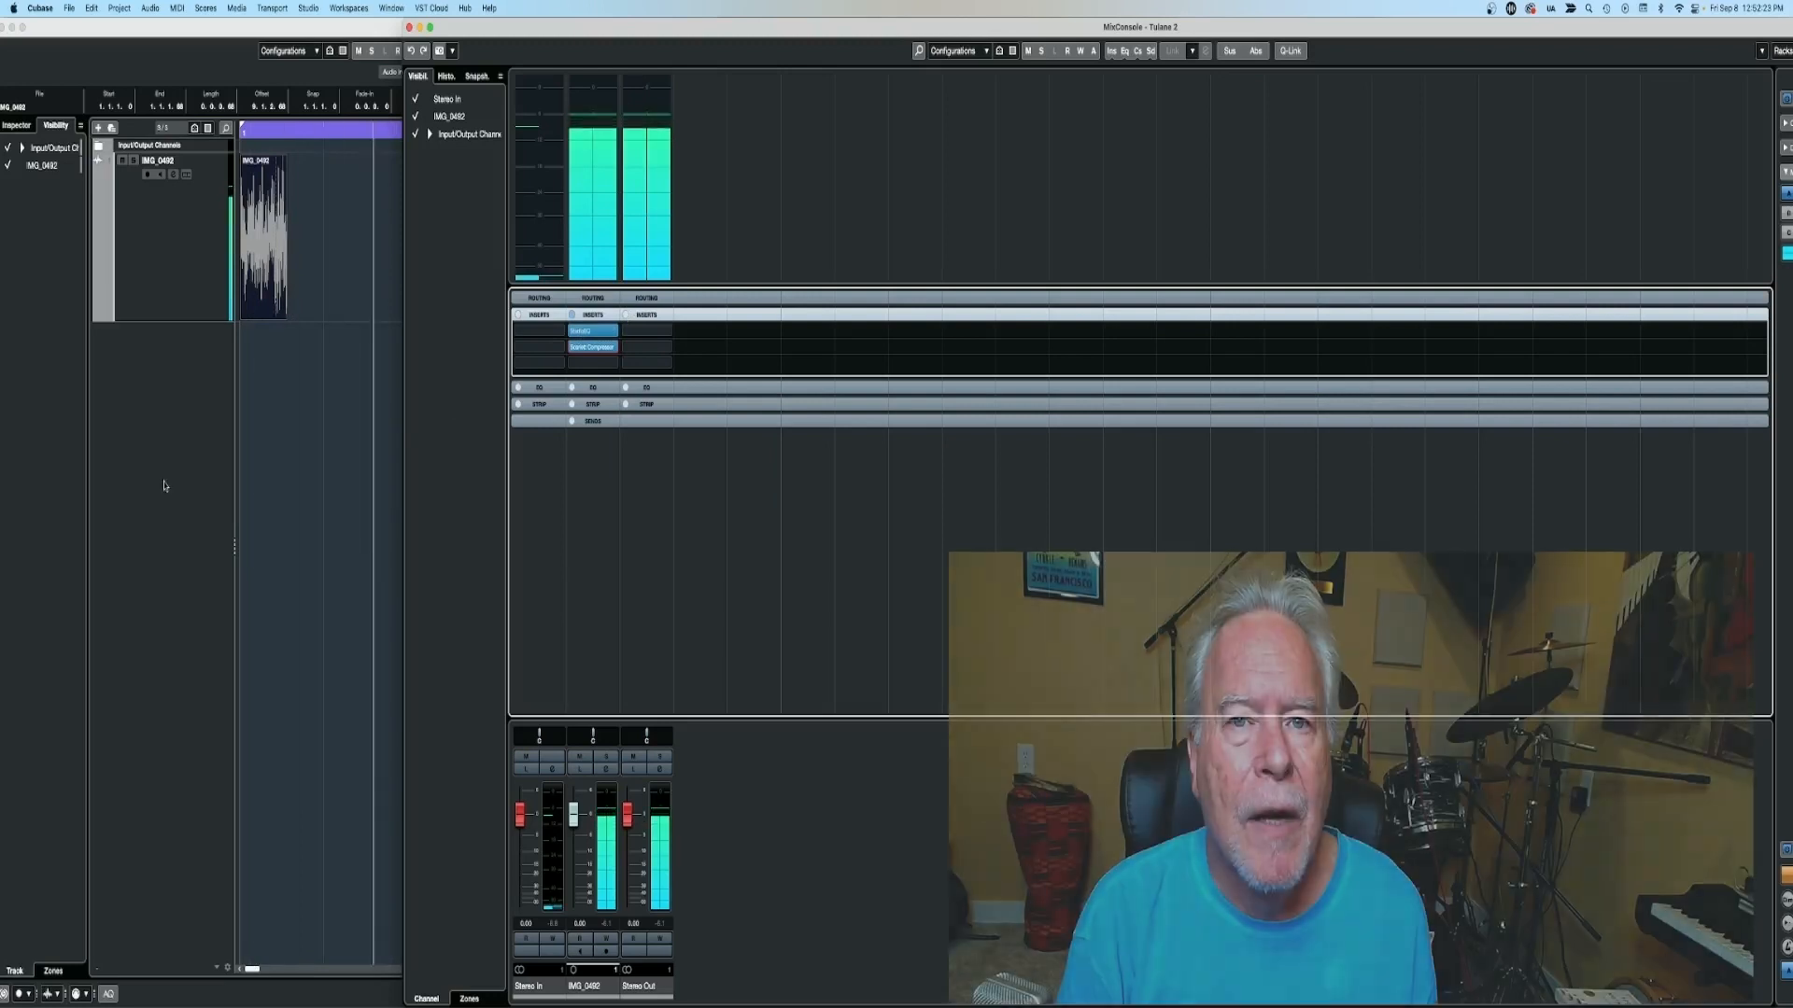
Return to the project view and duplicate the IMG_0492 audio track.
left_click(168, 473)
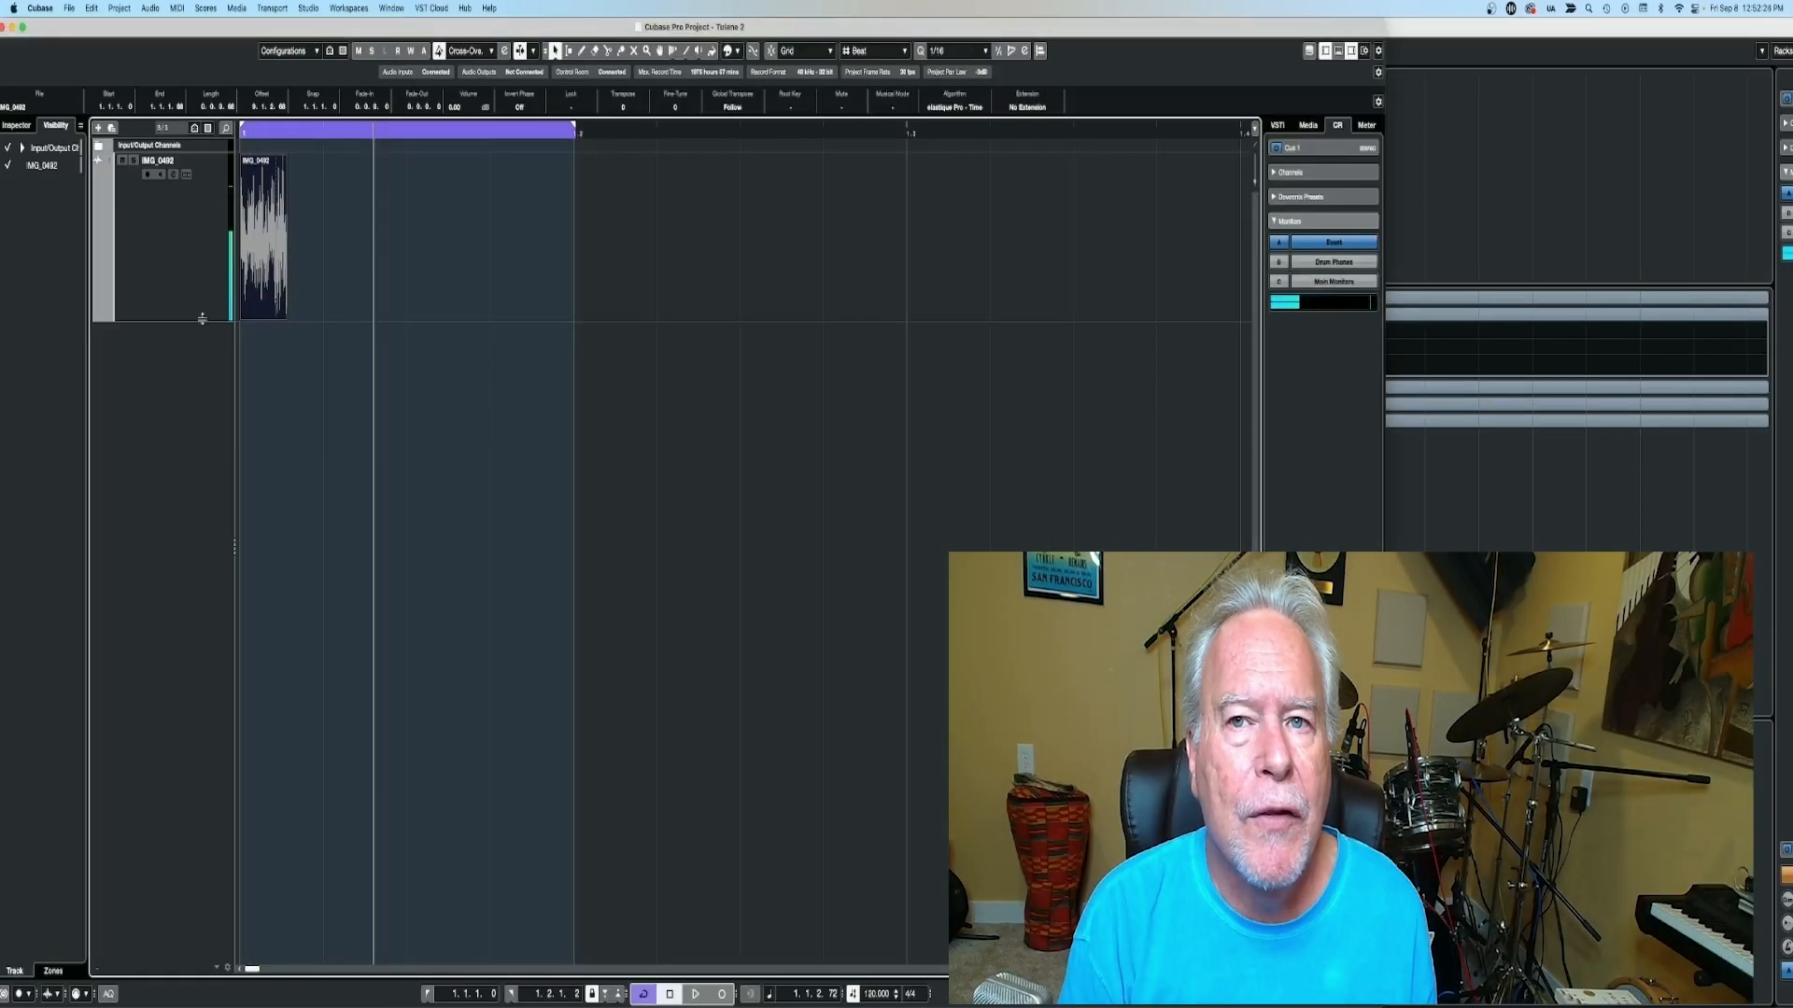
left_click(197, 280)
right_click(196, 276)
left_click(228, 316)
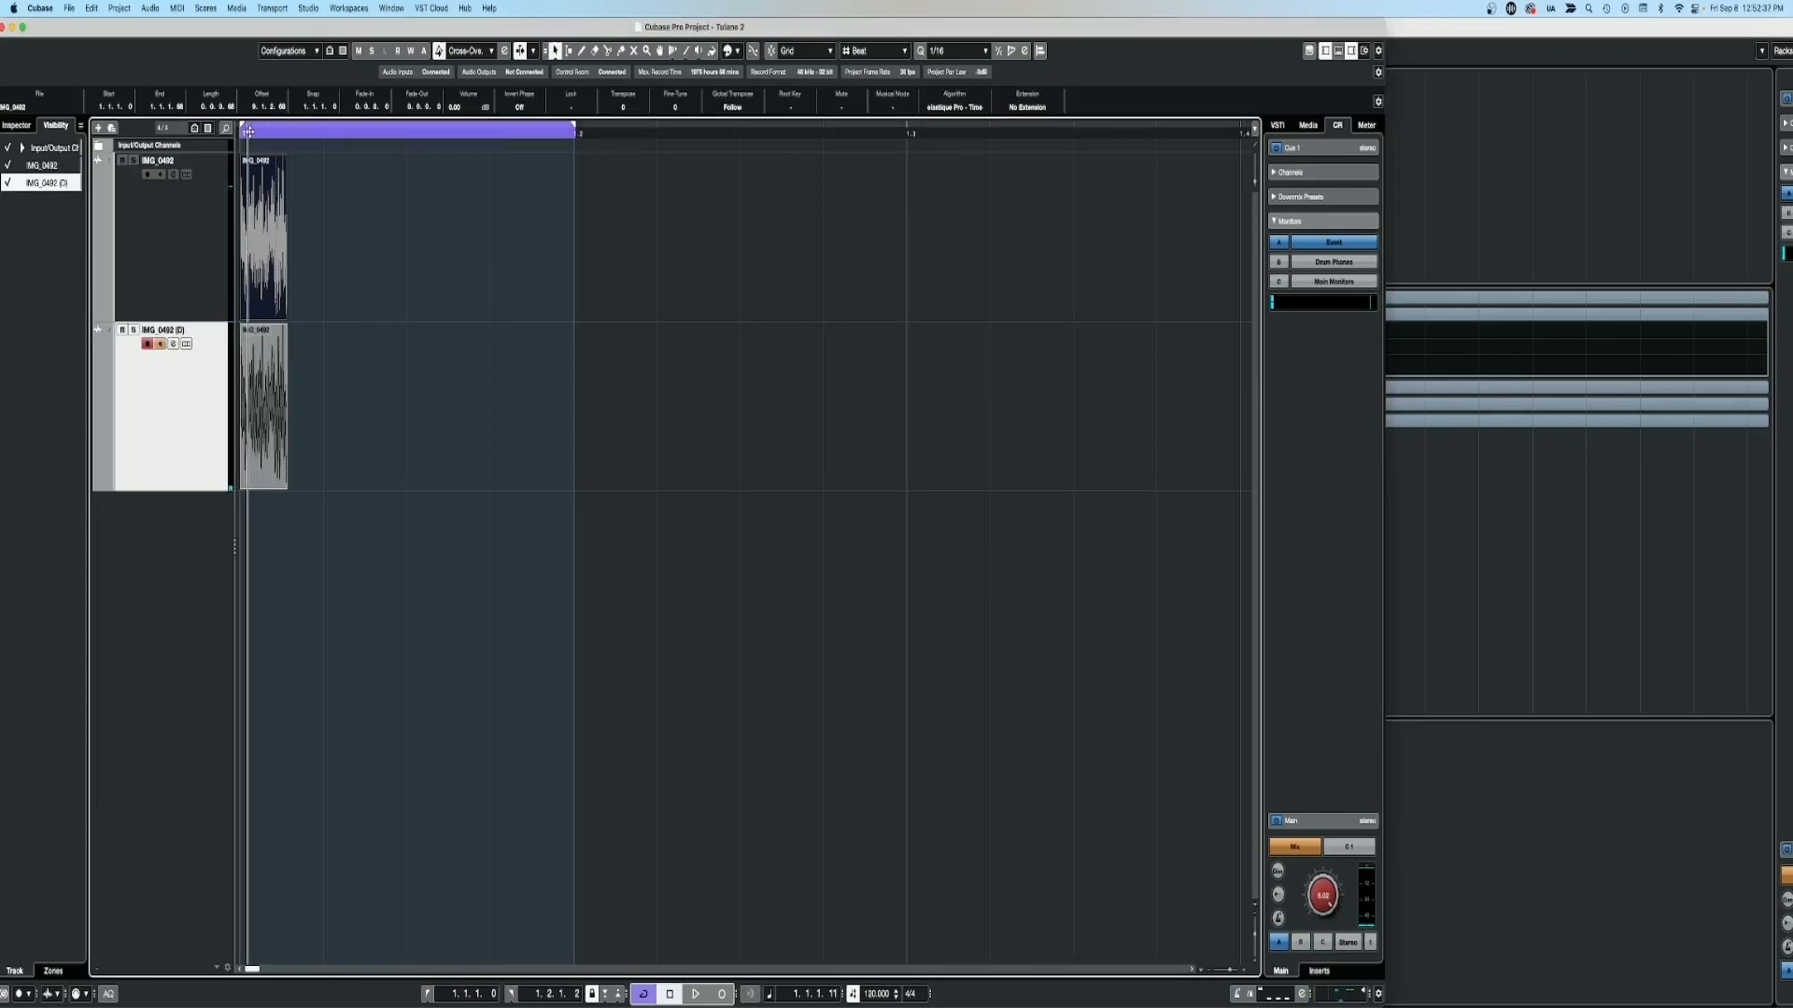
Apply Pitch Shift with a transpose of -11 to the duplicated slice as a new version, and mute the original track.
left_click(428, 539)
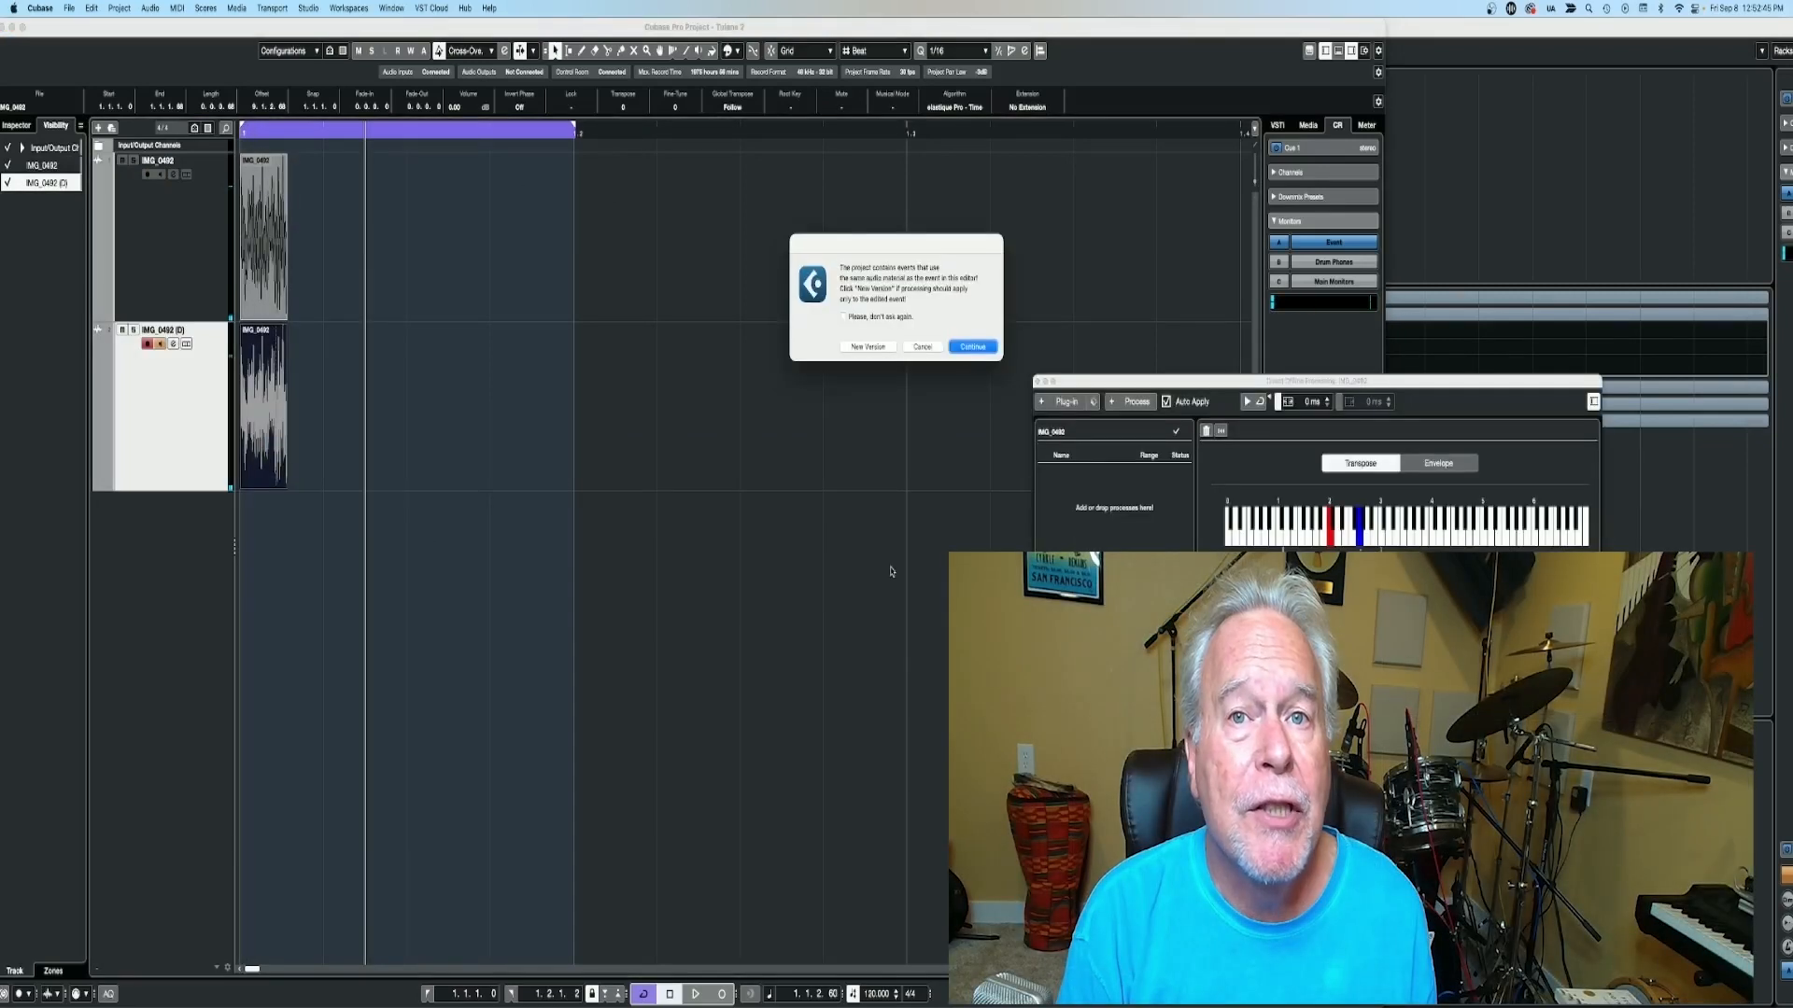
left_click(868, 346)
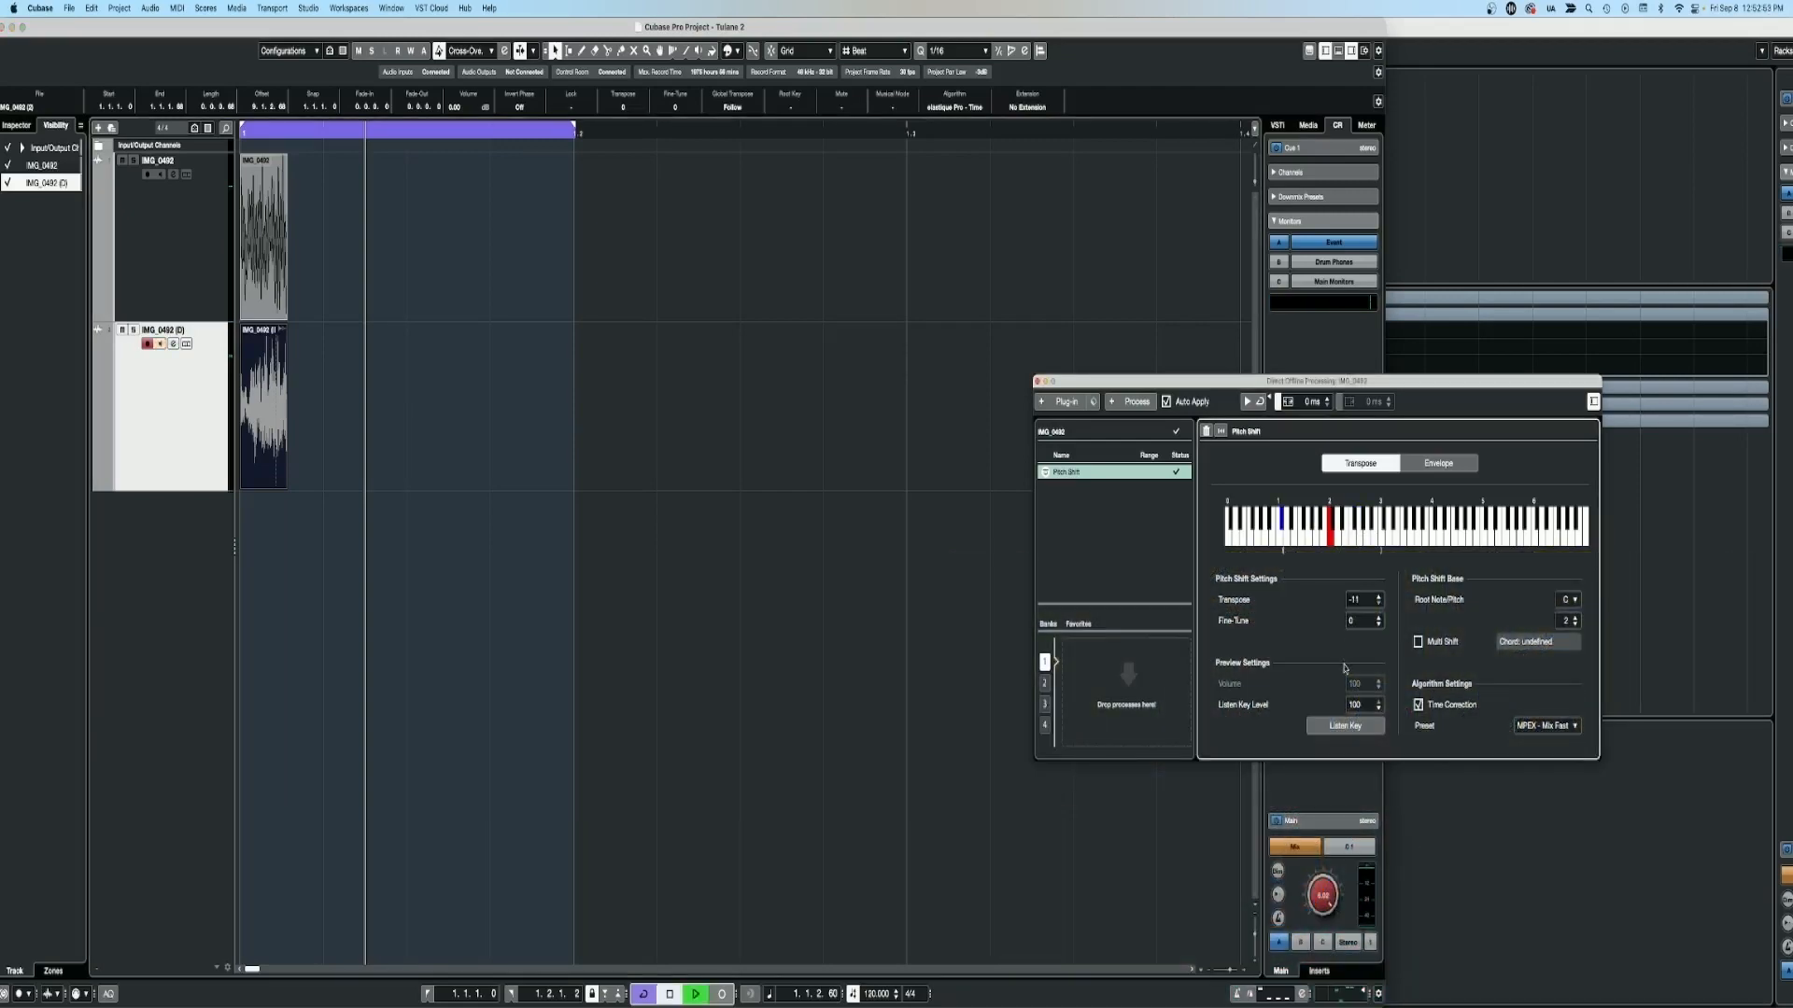
left_click(121, 160)
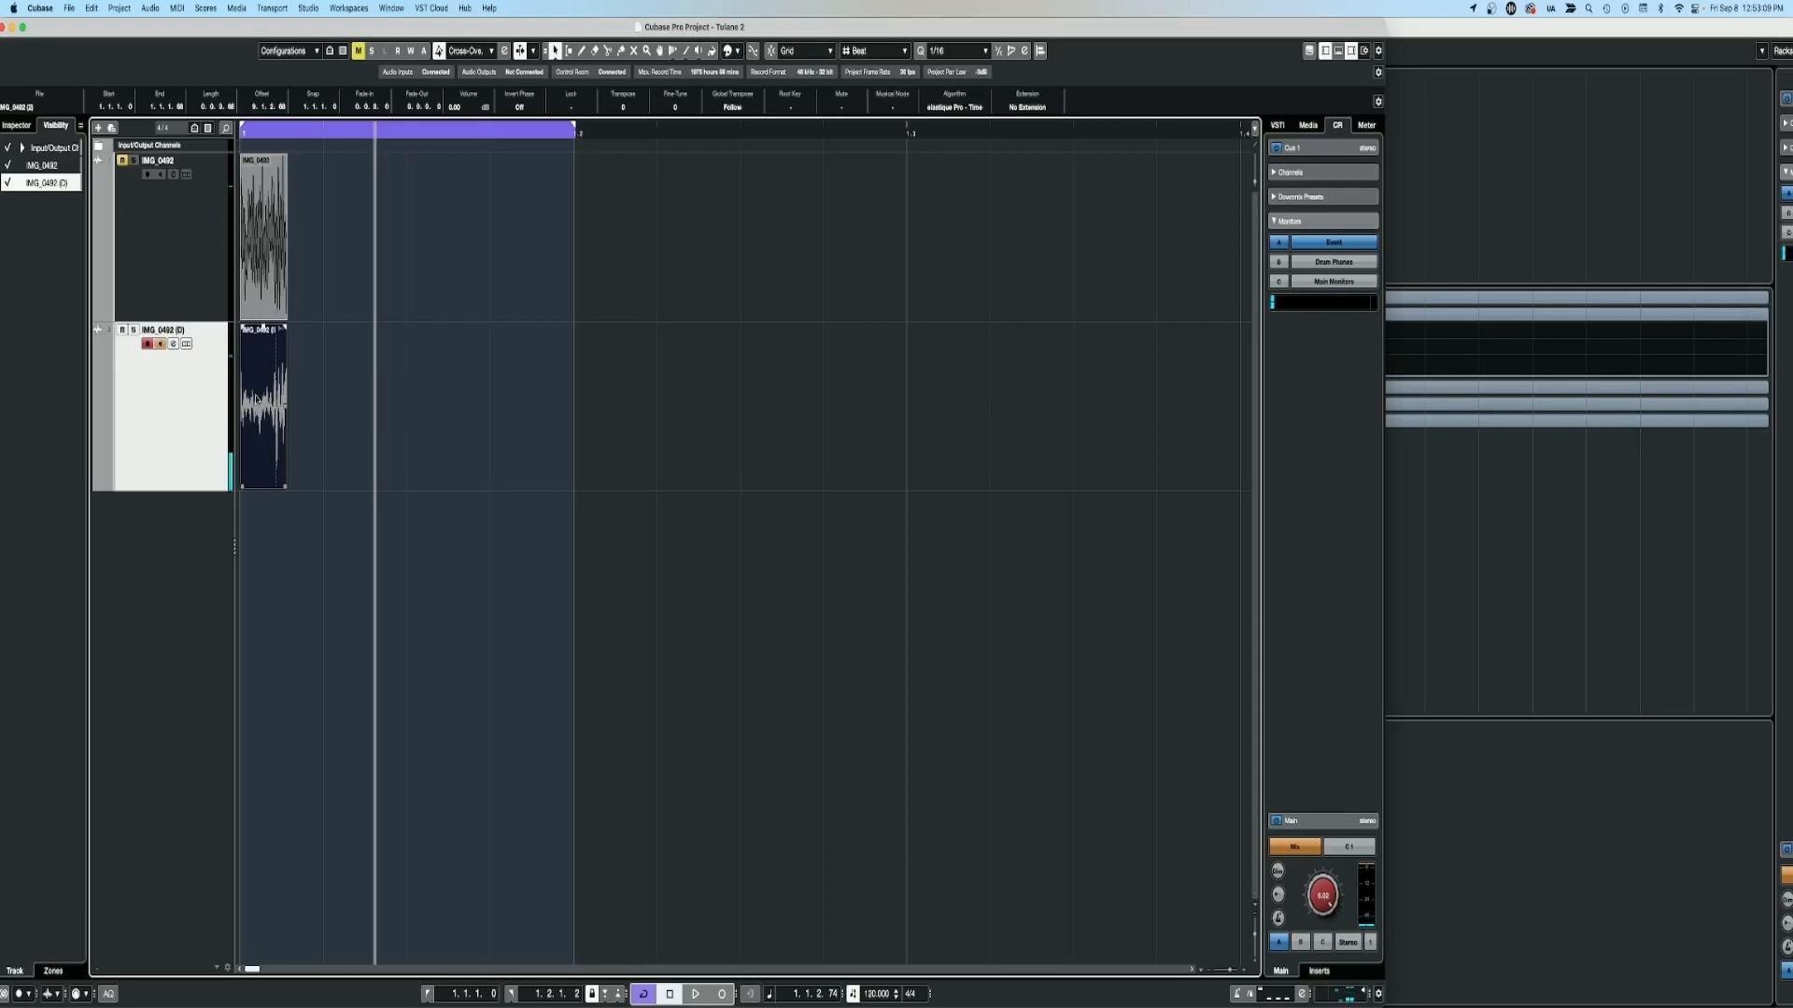
Run another Pitch Shift process on the IMG_0492 (D) slice and open the Scarlett Compressor on its mixer channel.
right_click(263, 401)
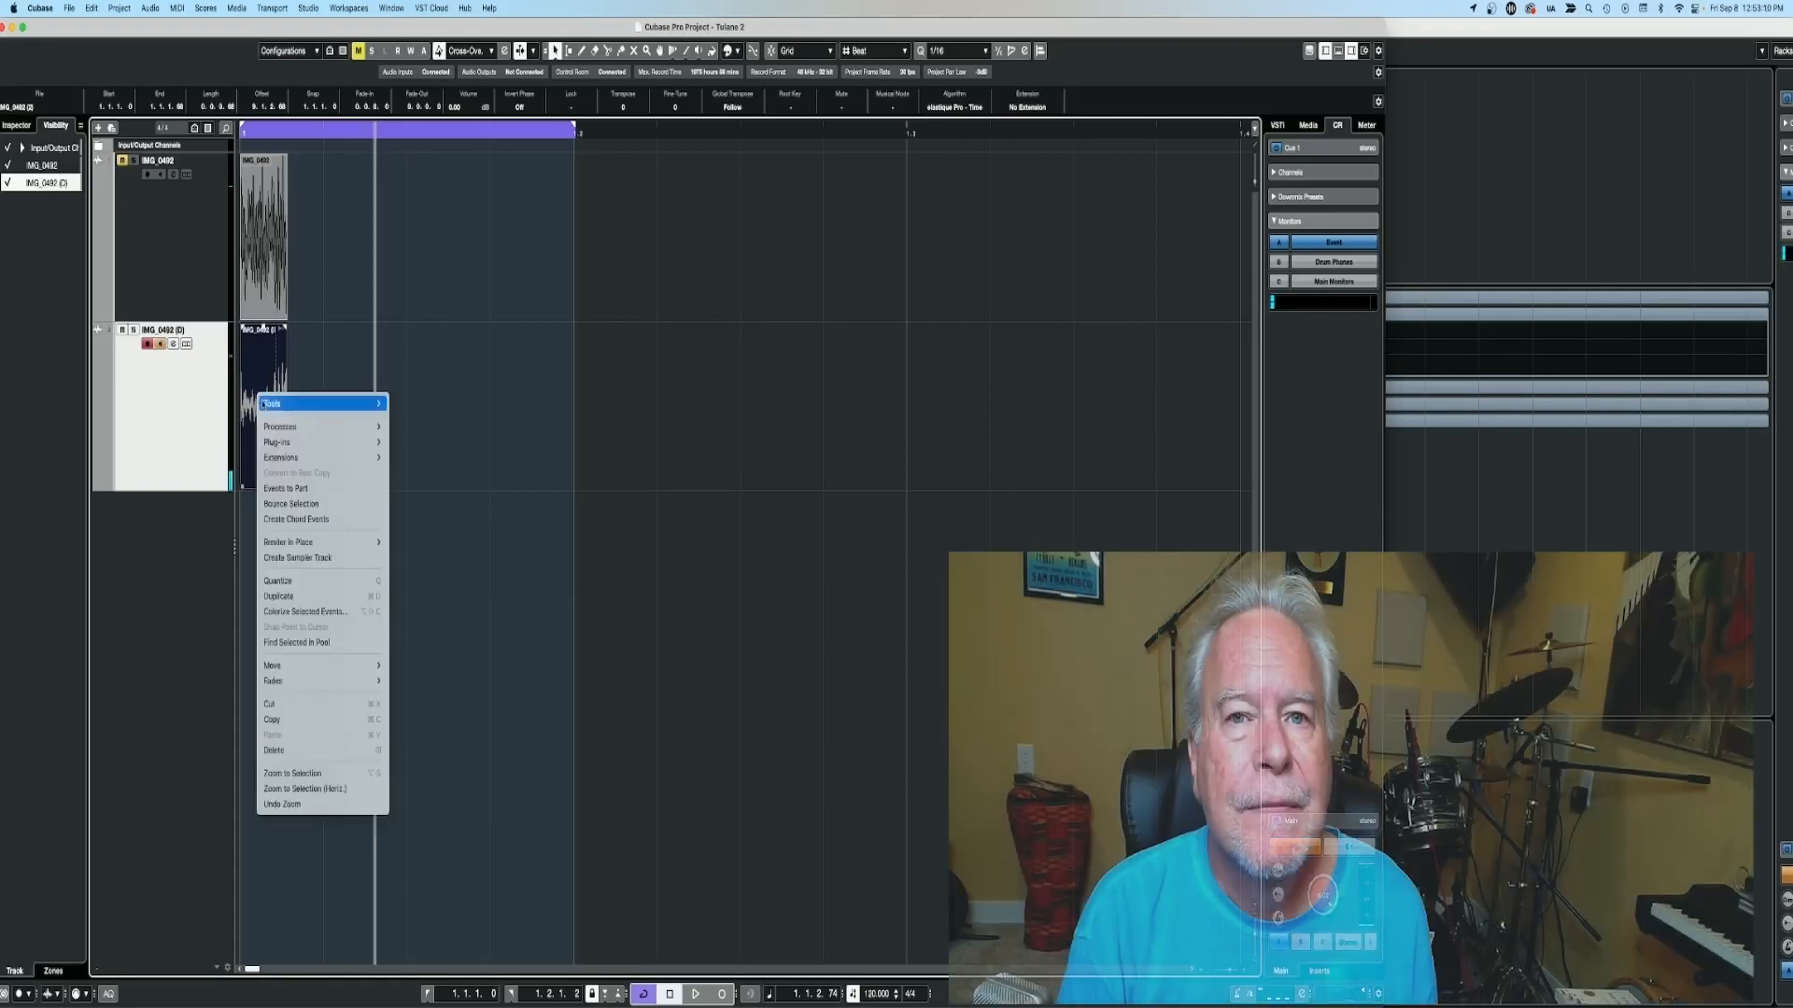
mouse_move(298, 432)
left_click(411, 519)
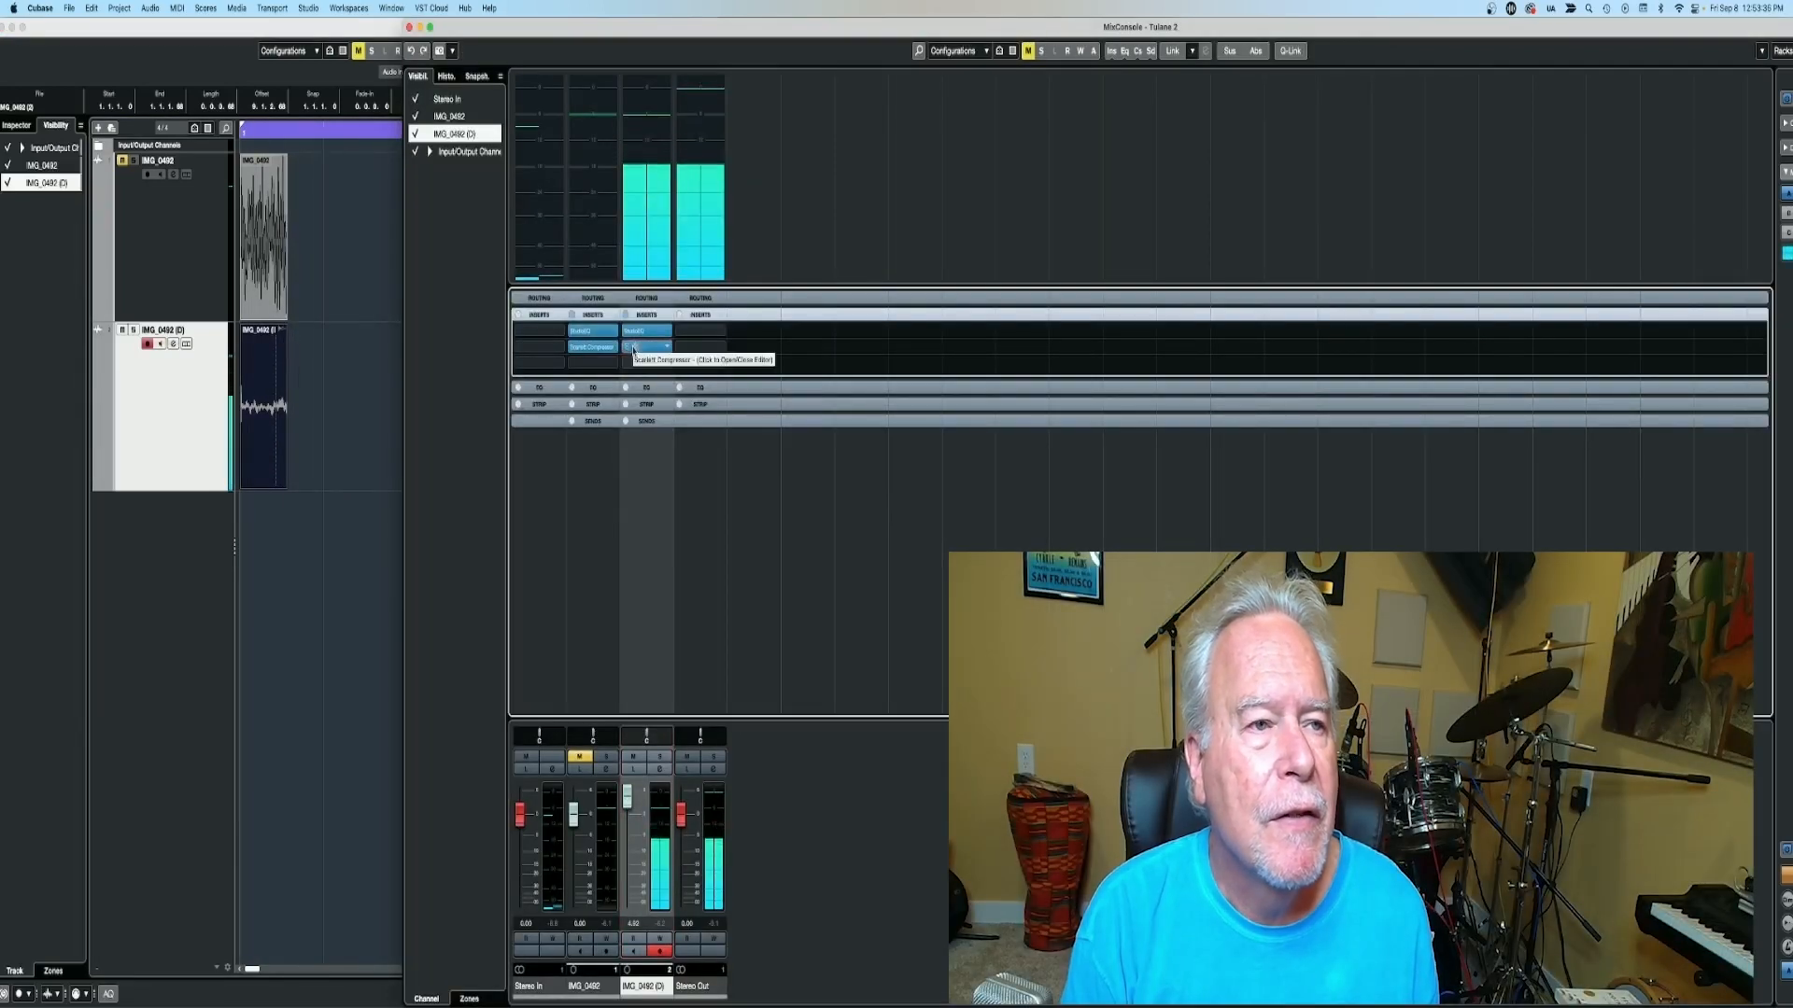
left_click(653, 347)
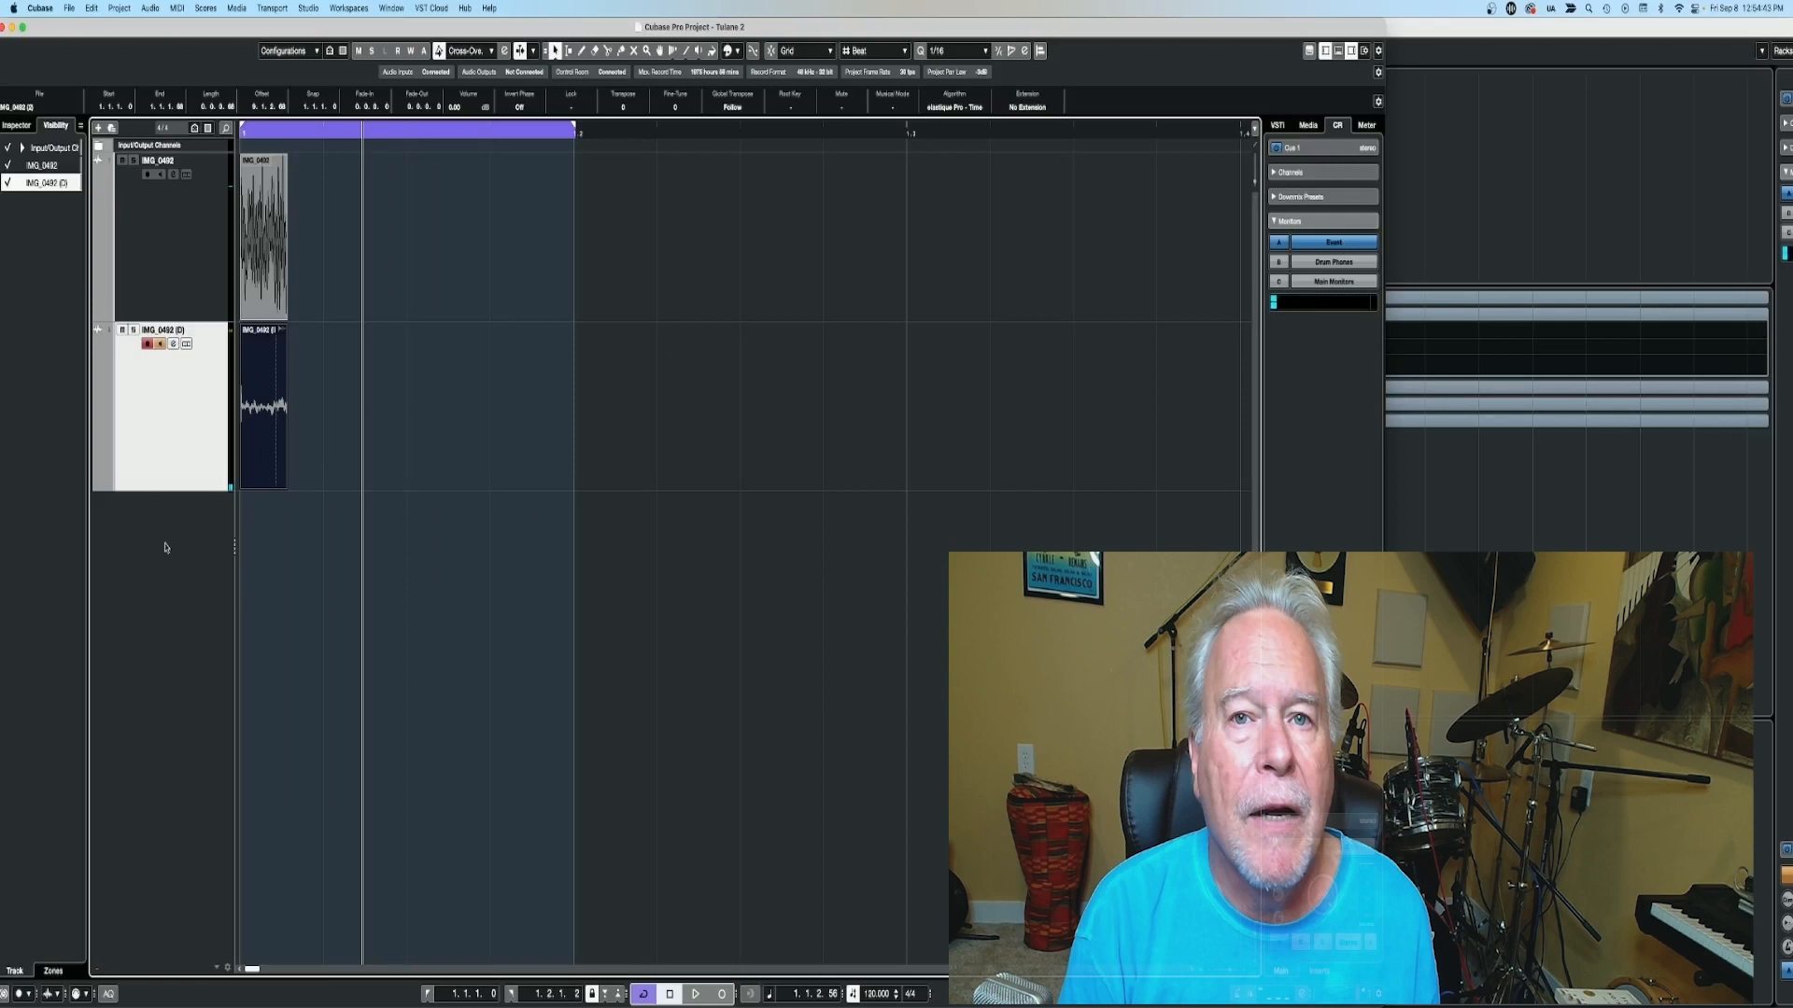
Add a stereo group track named kick, outputting to Stereo Out.
right_click(162, 549)
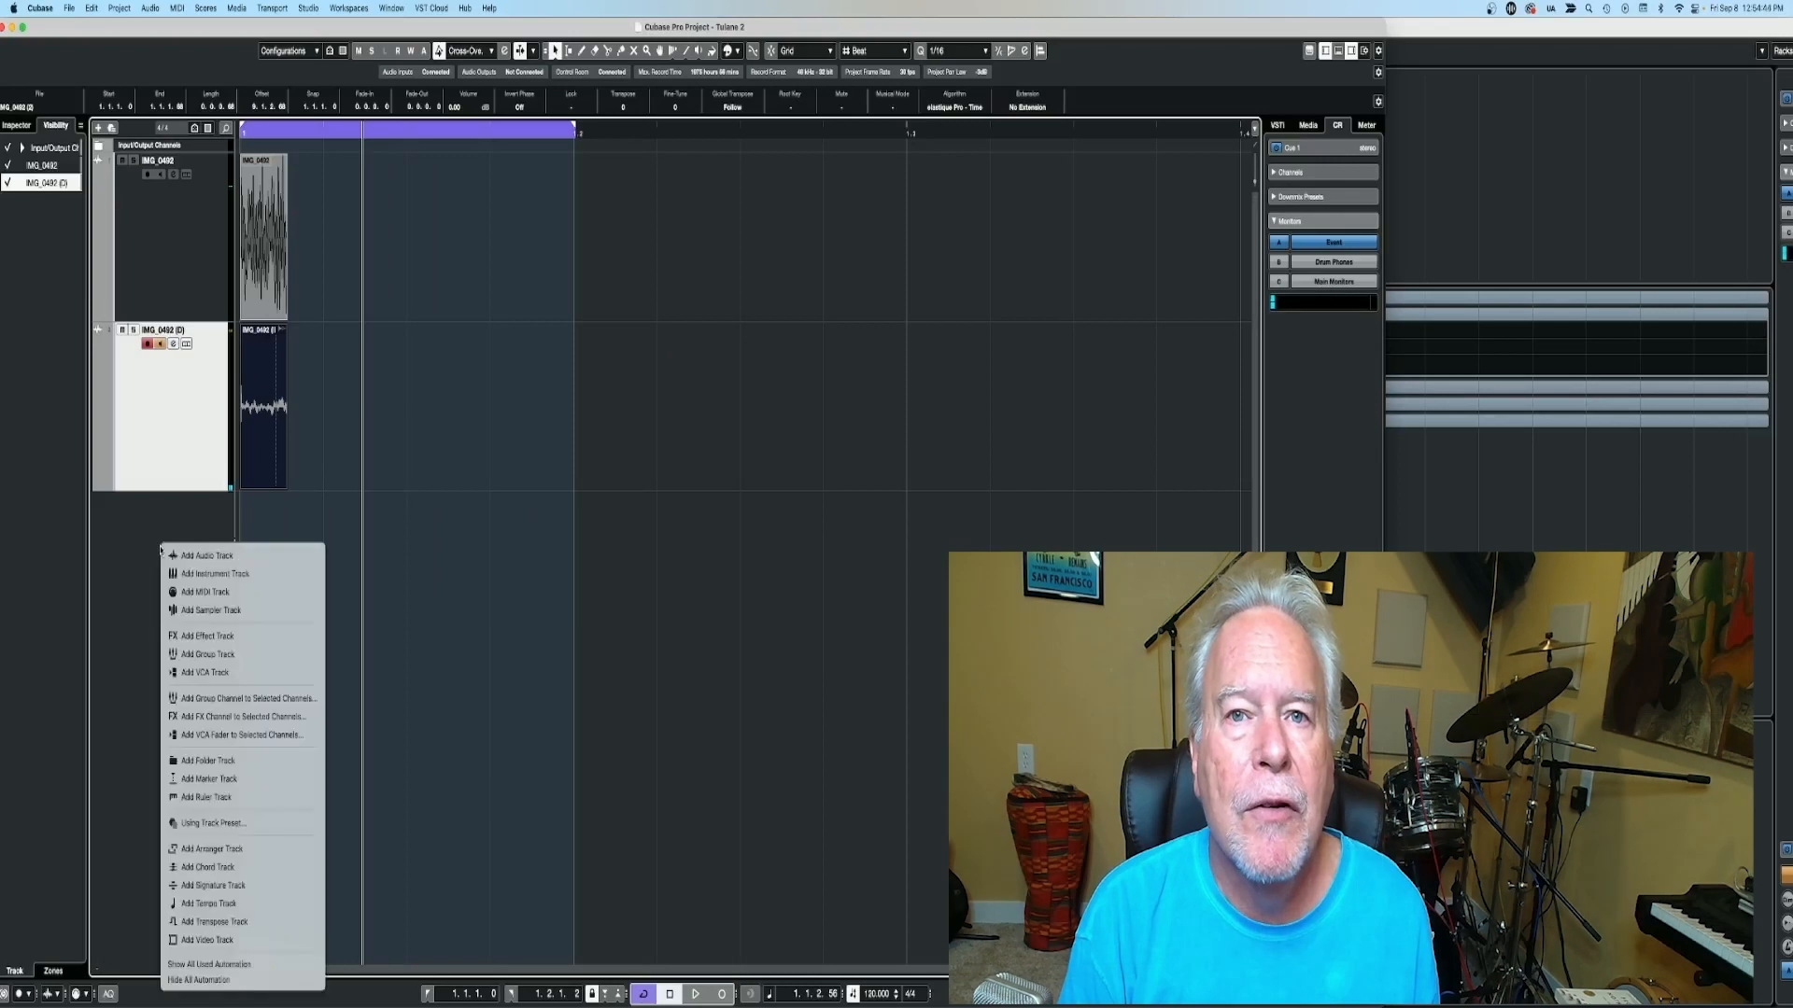
left_click(193, 655)
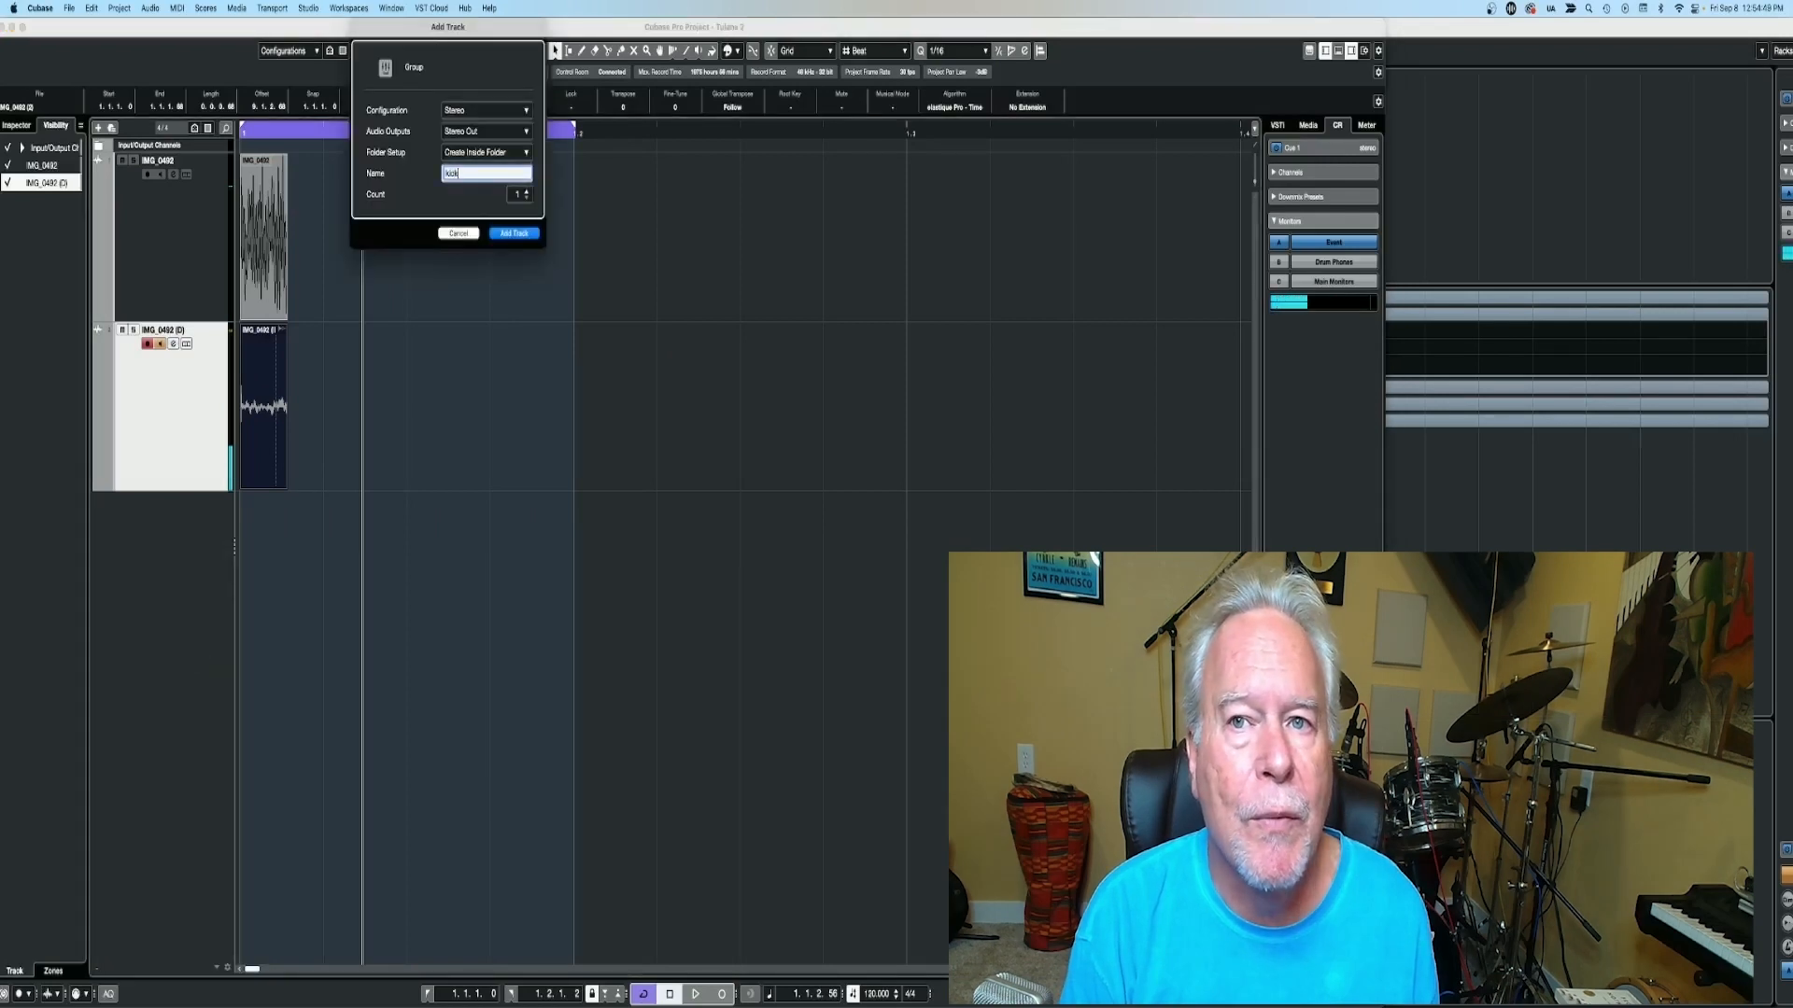
type("kick")
key("Return")
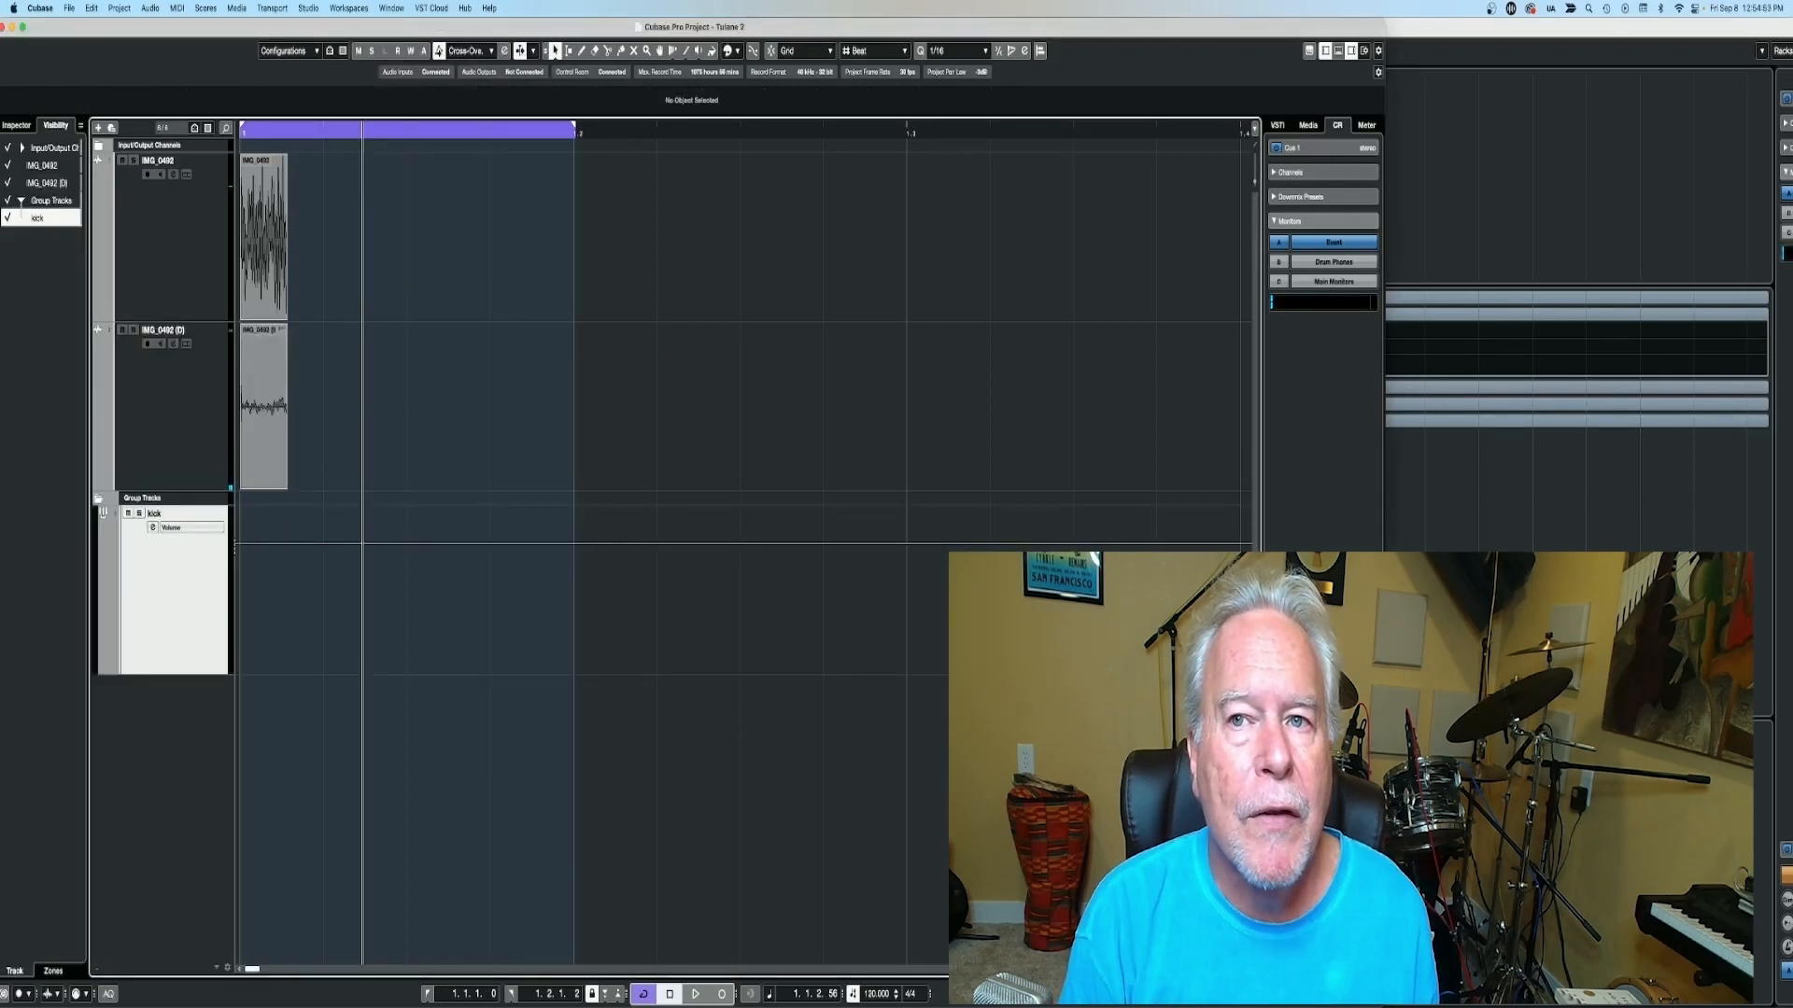
Route the outputs of the IMG_0492 and IMG_0492 (D) channels to the kick group in the MixConsole.
key("F3")
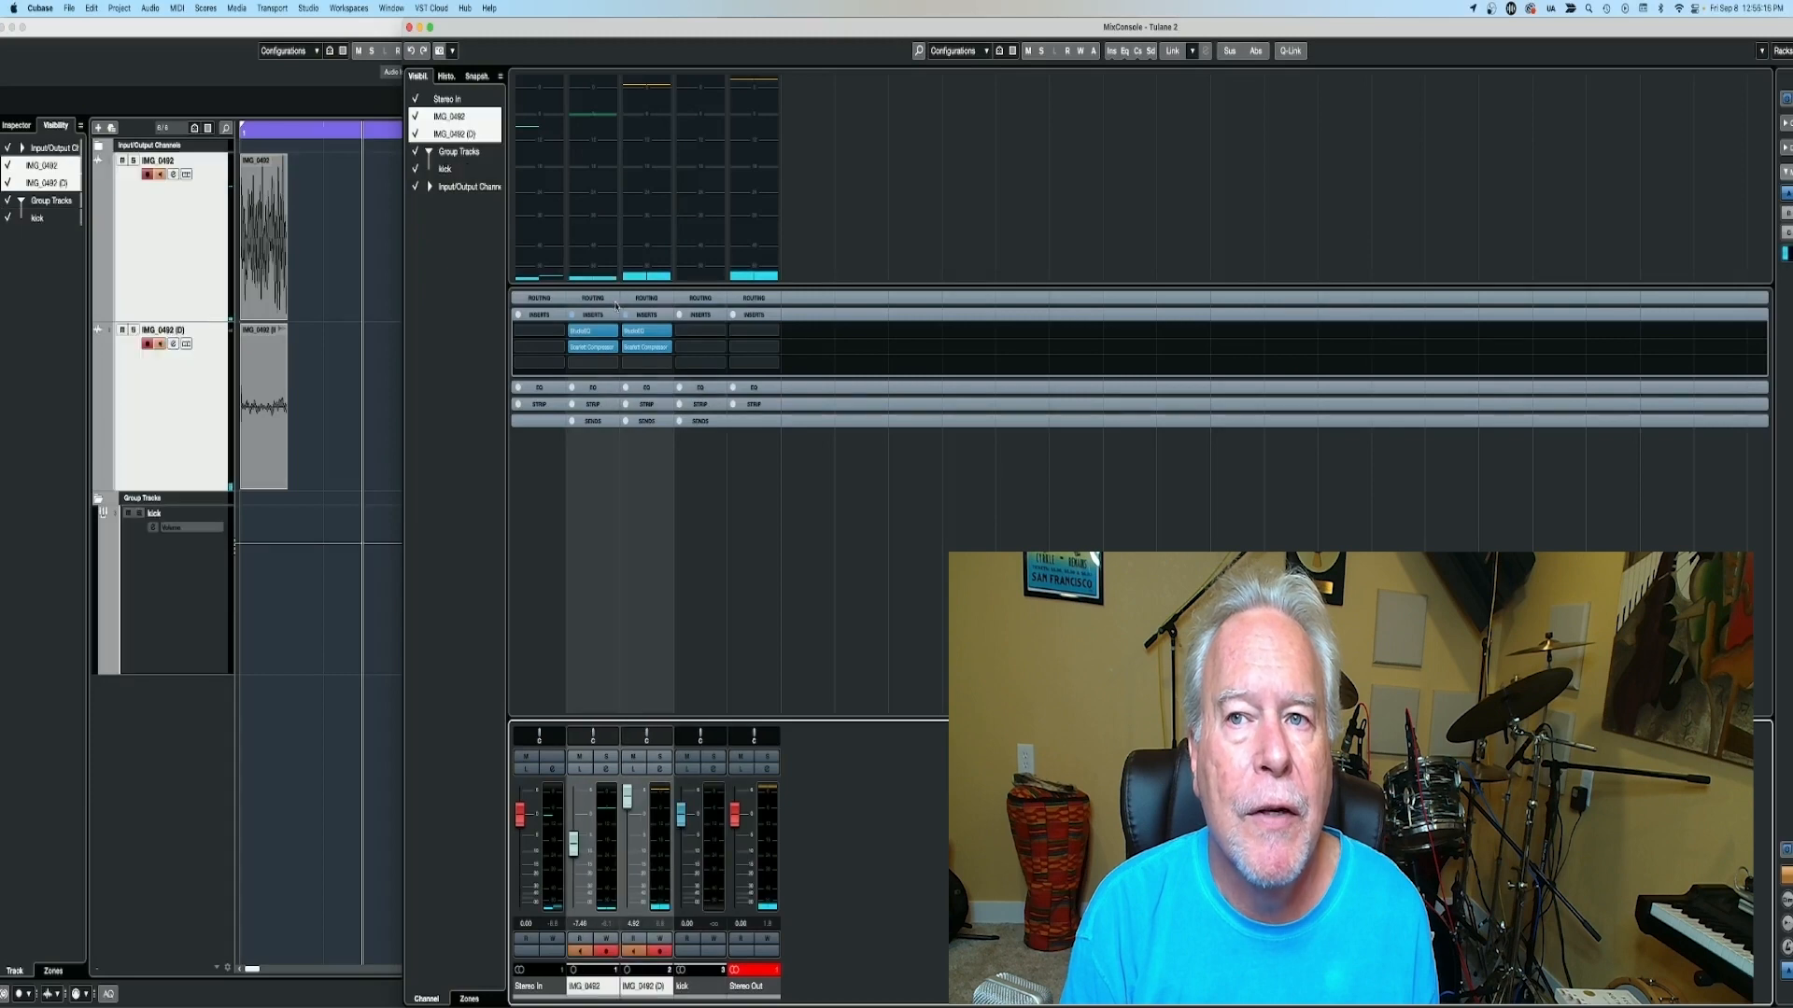
left_click(613, 305)
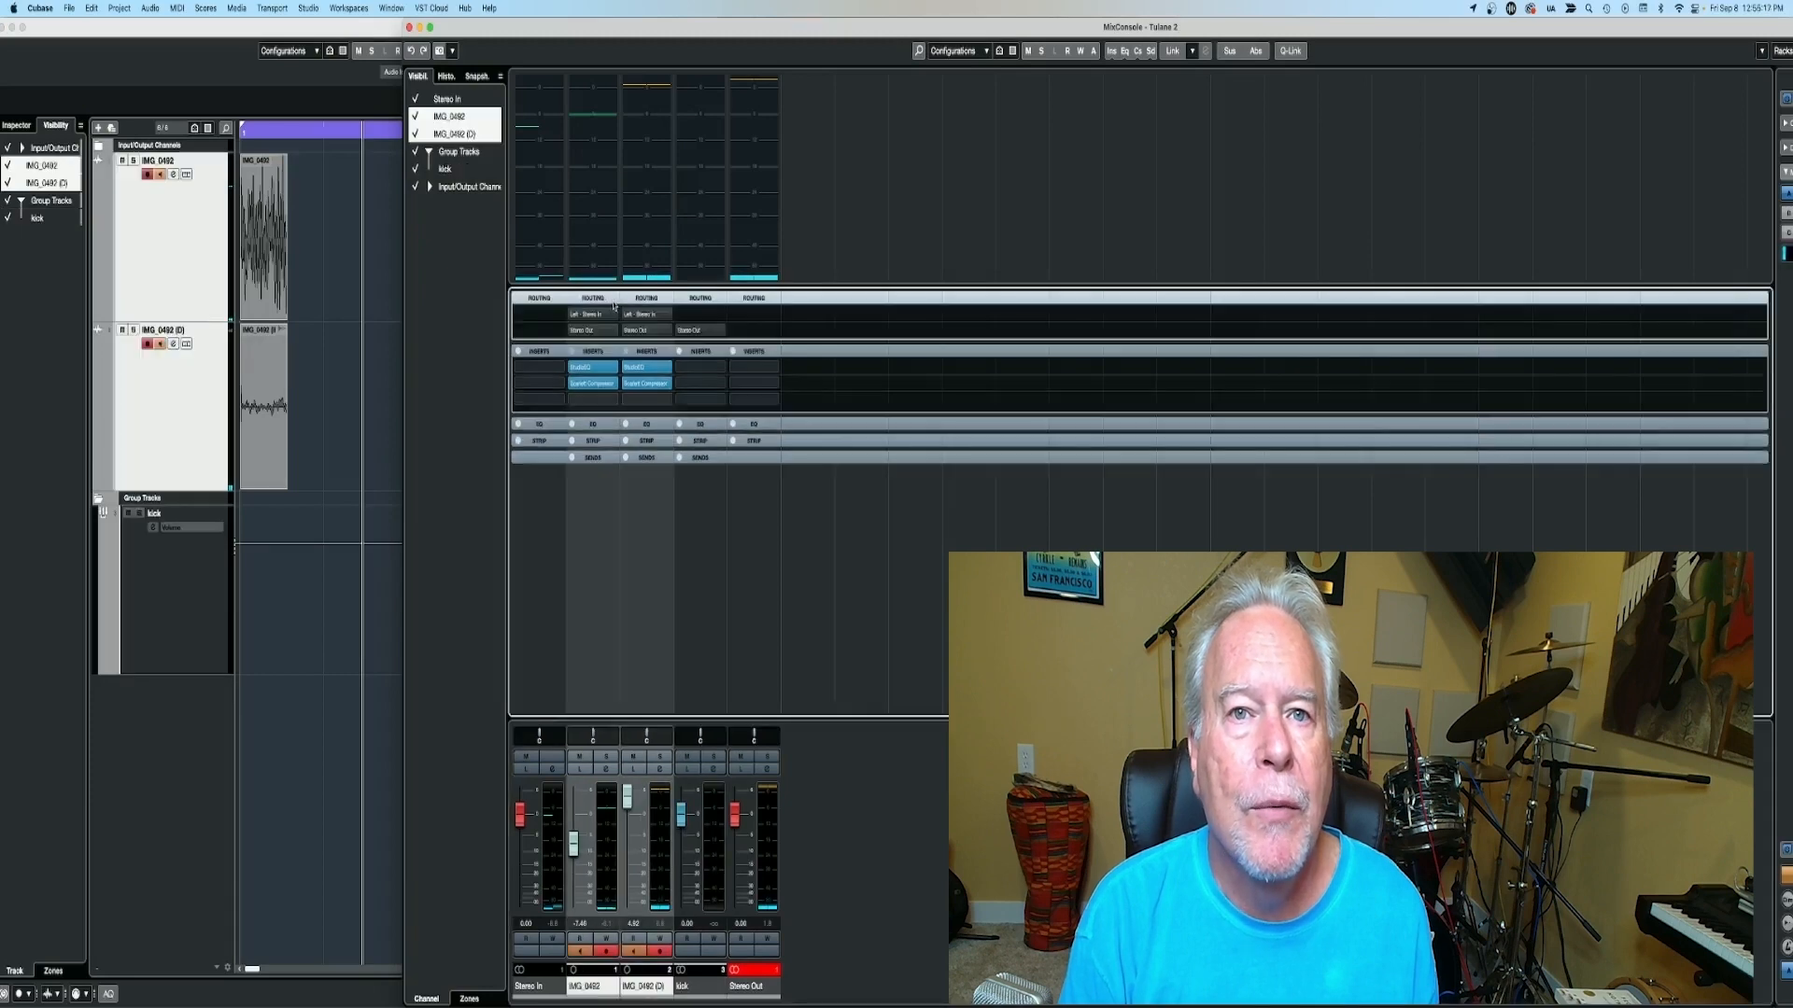
left_click(612, 331)
left_click(609, 434)
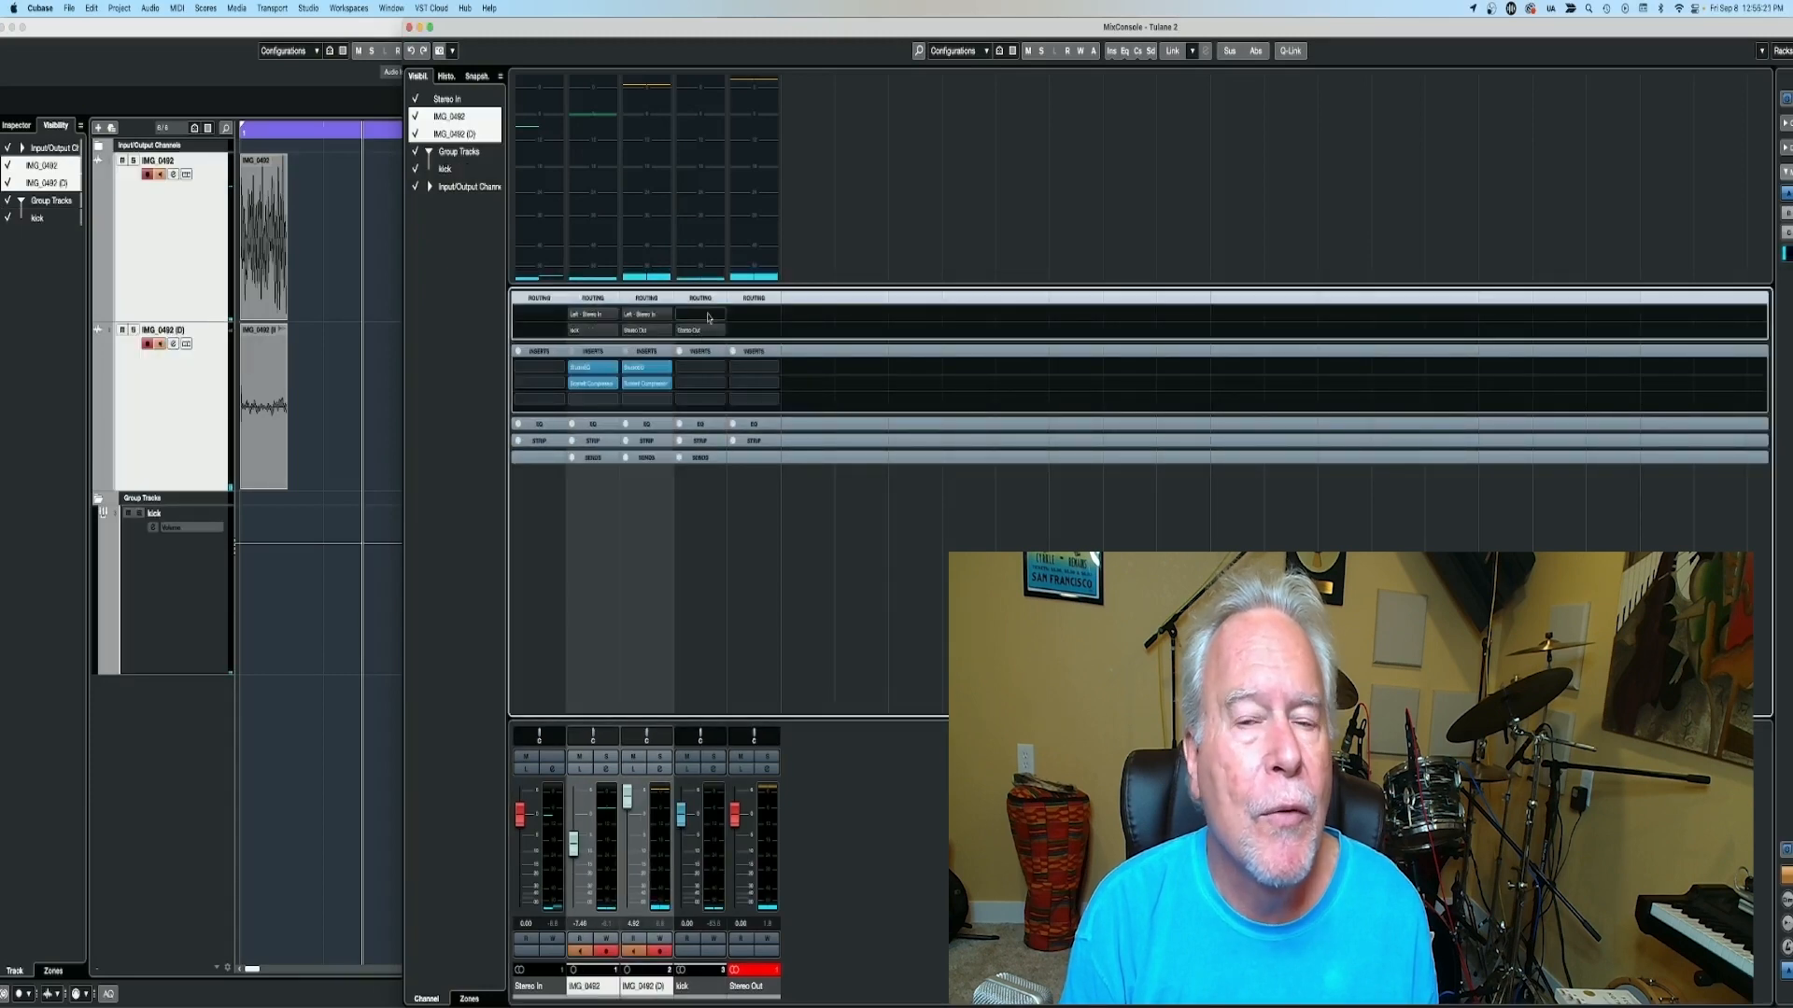
left_click(664, 331)
left_click(663, 435)
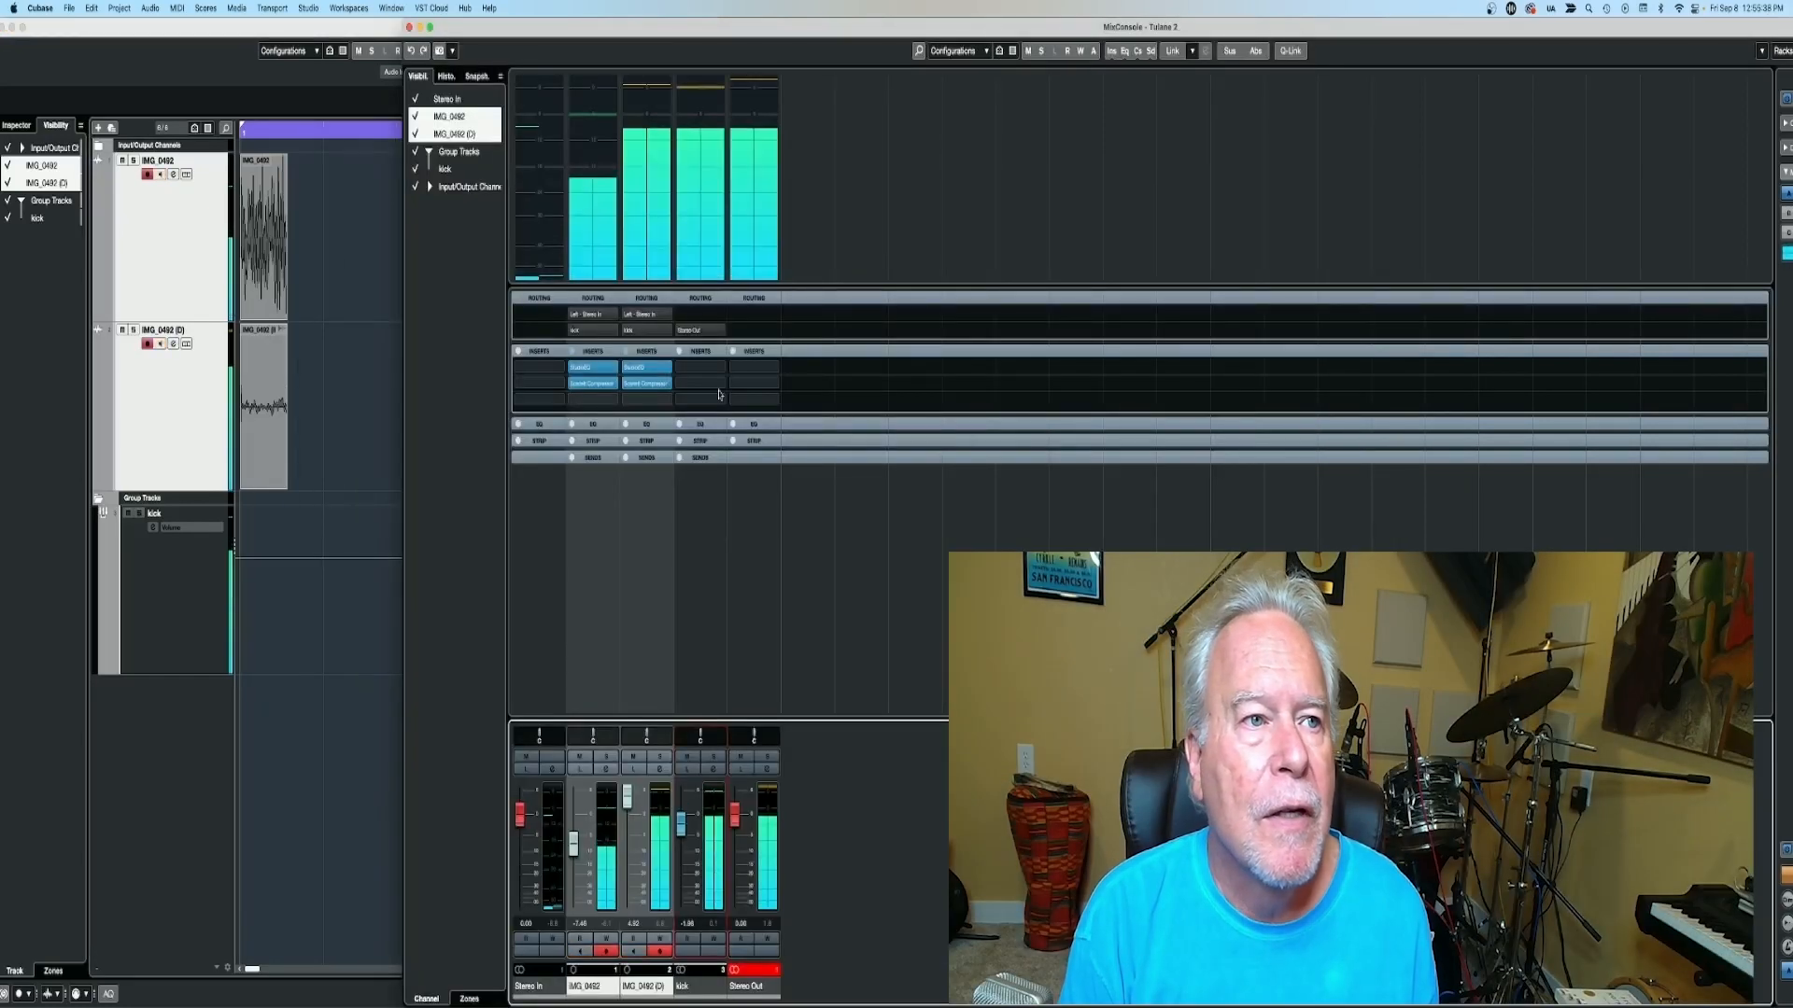
Load an effect from the Powered Plug-Ins category in the kick group channel's first insert slot.
left_click(720, 372)
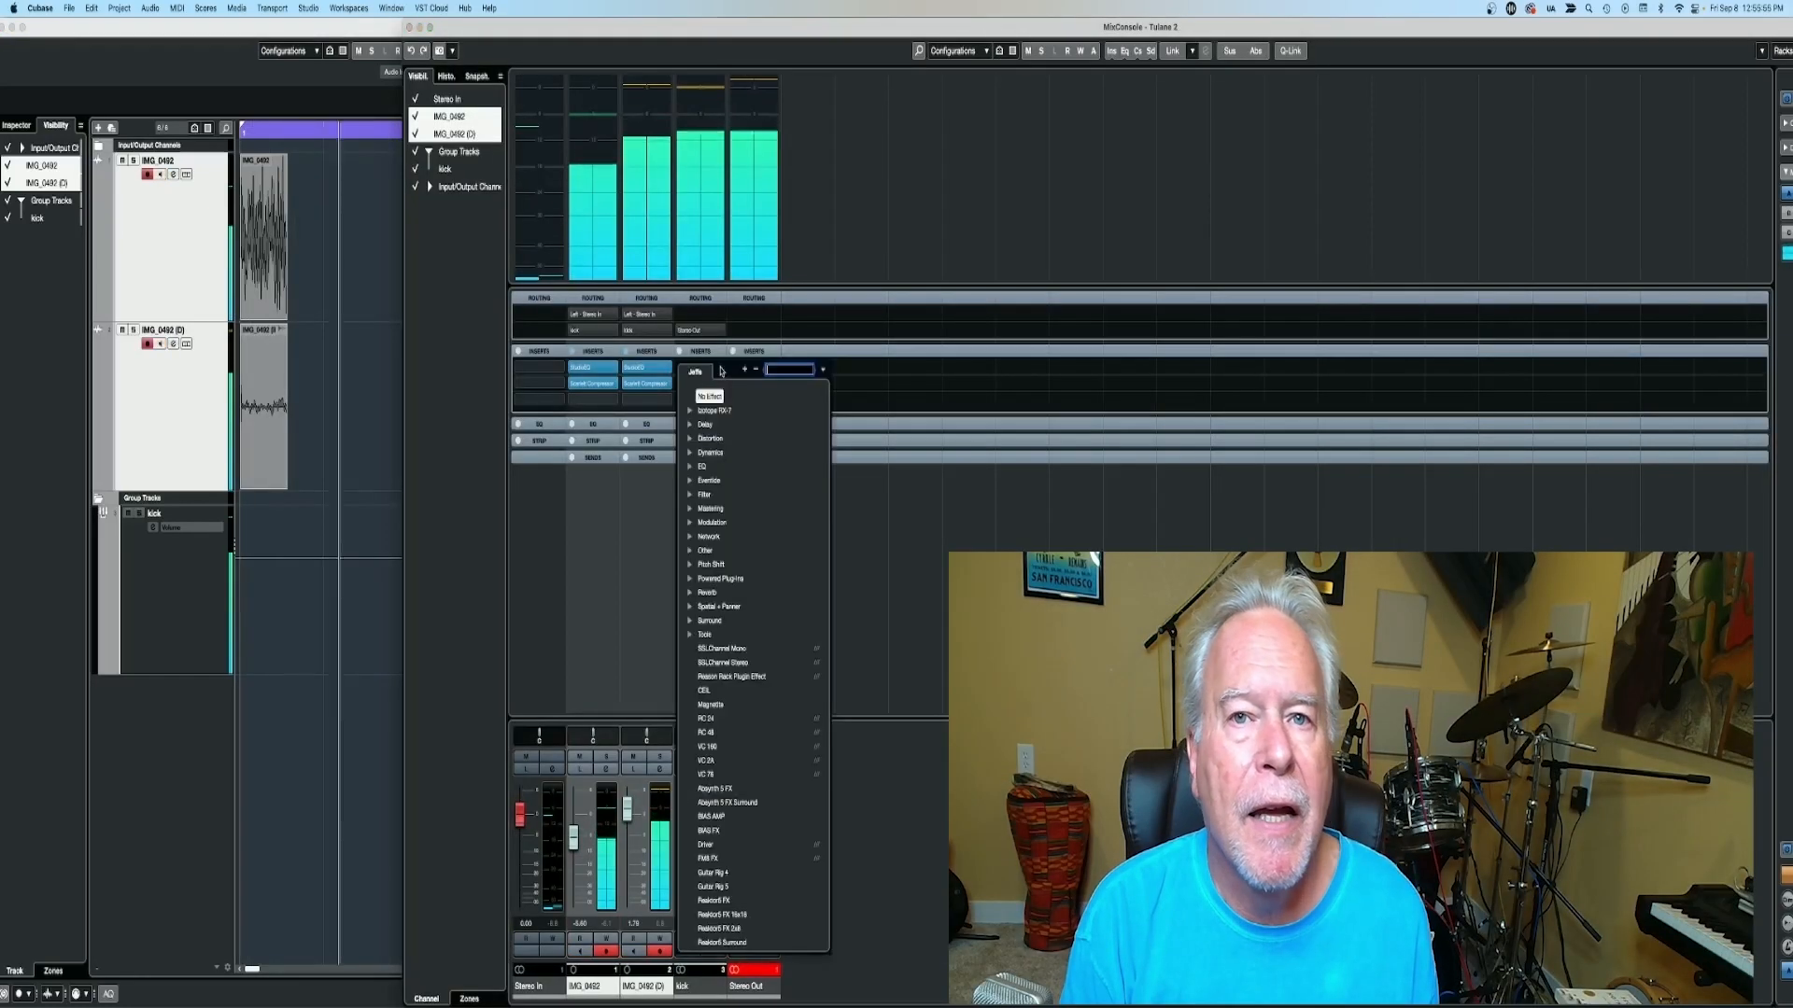
left_click(711, 577)
left_click(733, 612)
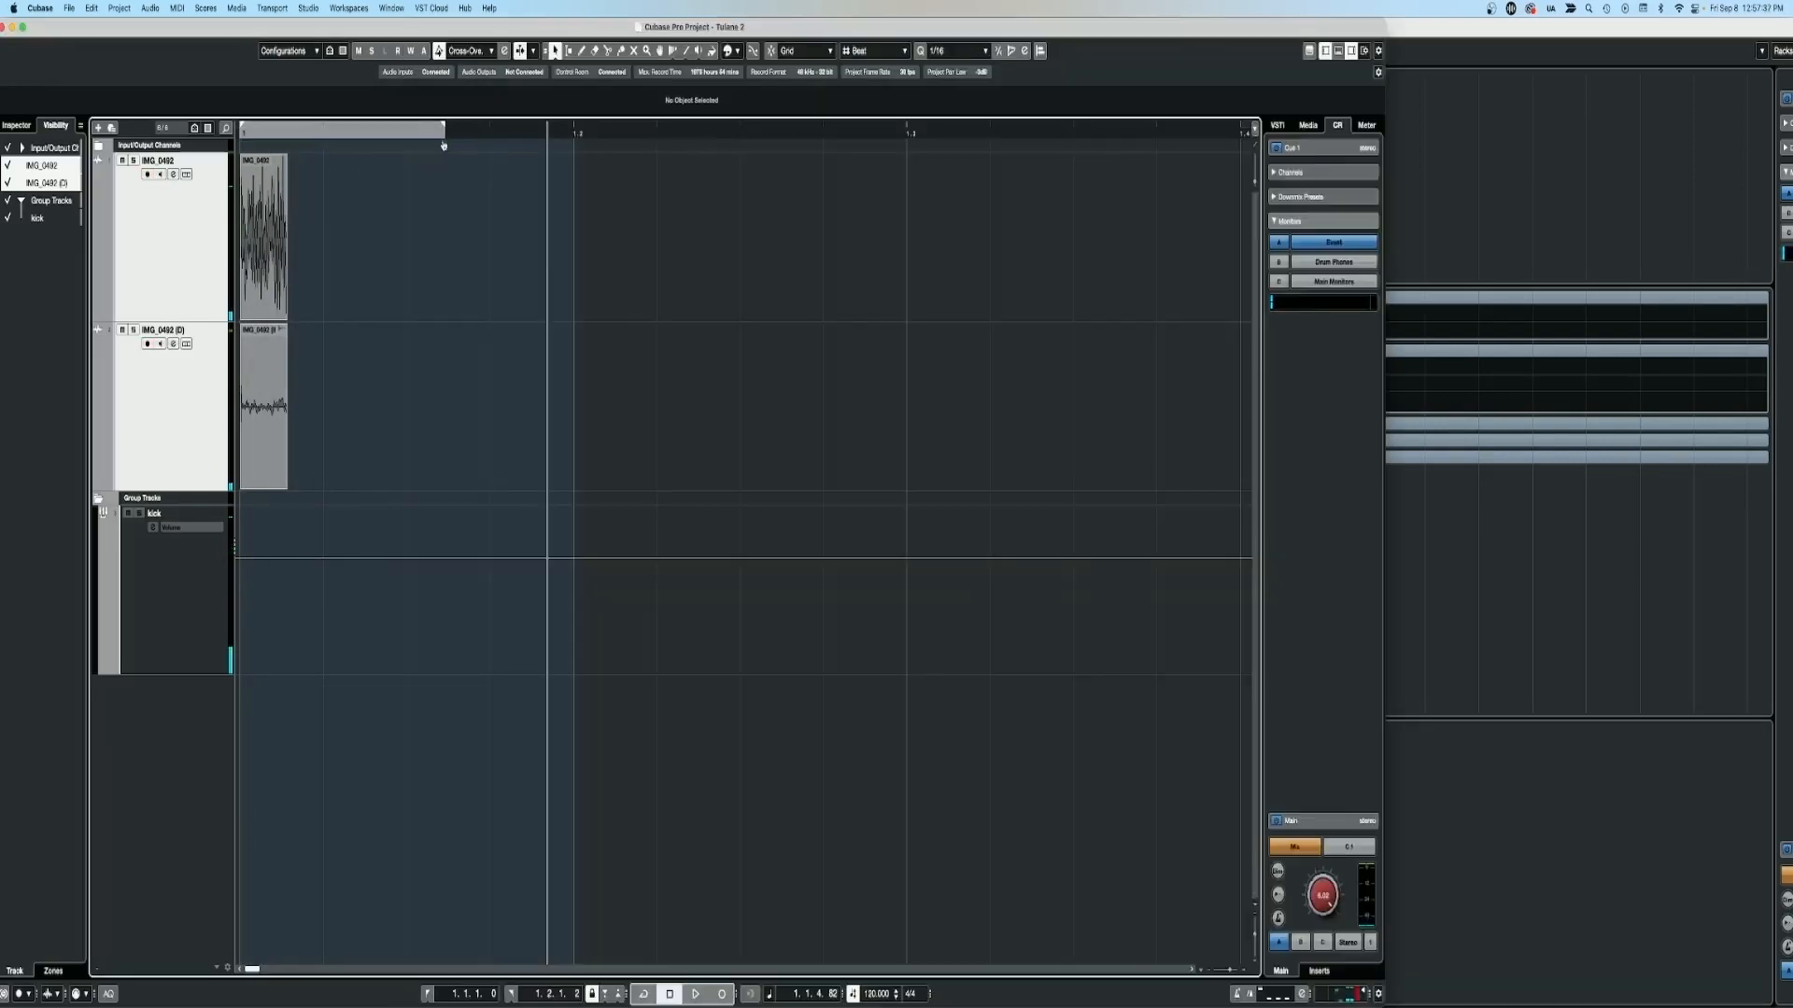
Shorten the locator range to end at 1.1.3.114 and export Stereo Out as a 32 bit float Wave file named Tulane kick.
left_click_drag(454, 126, 487, 134)
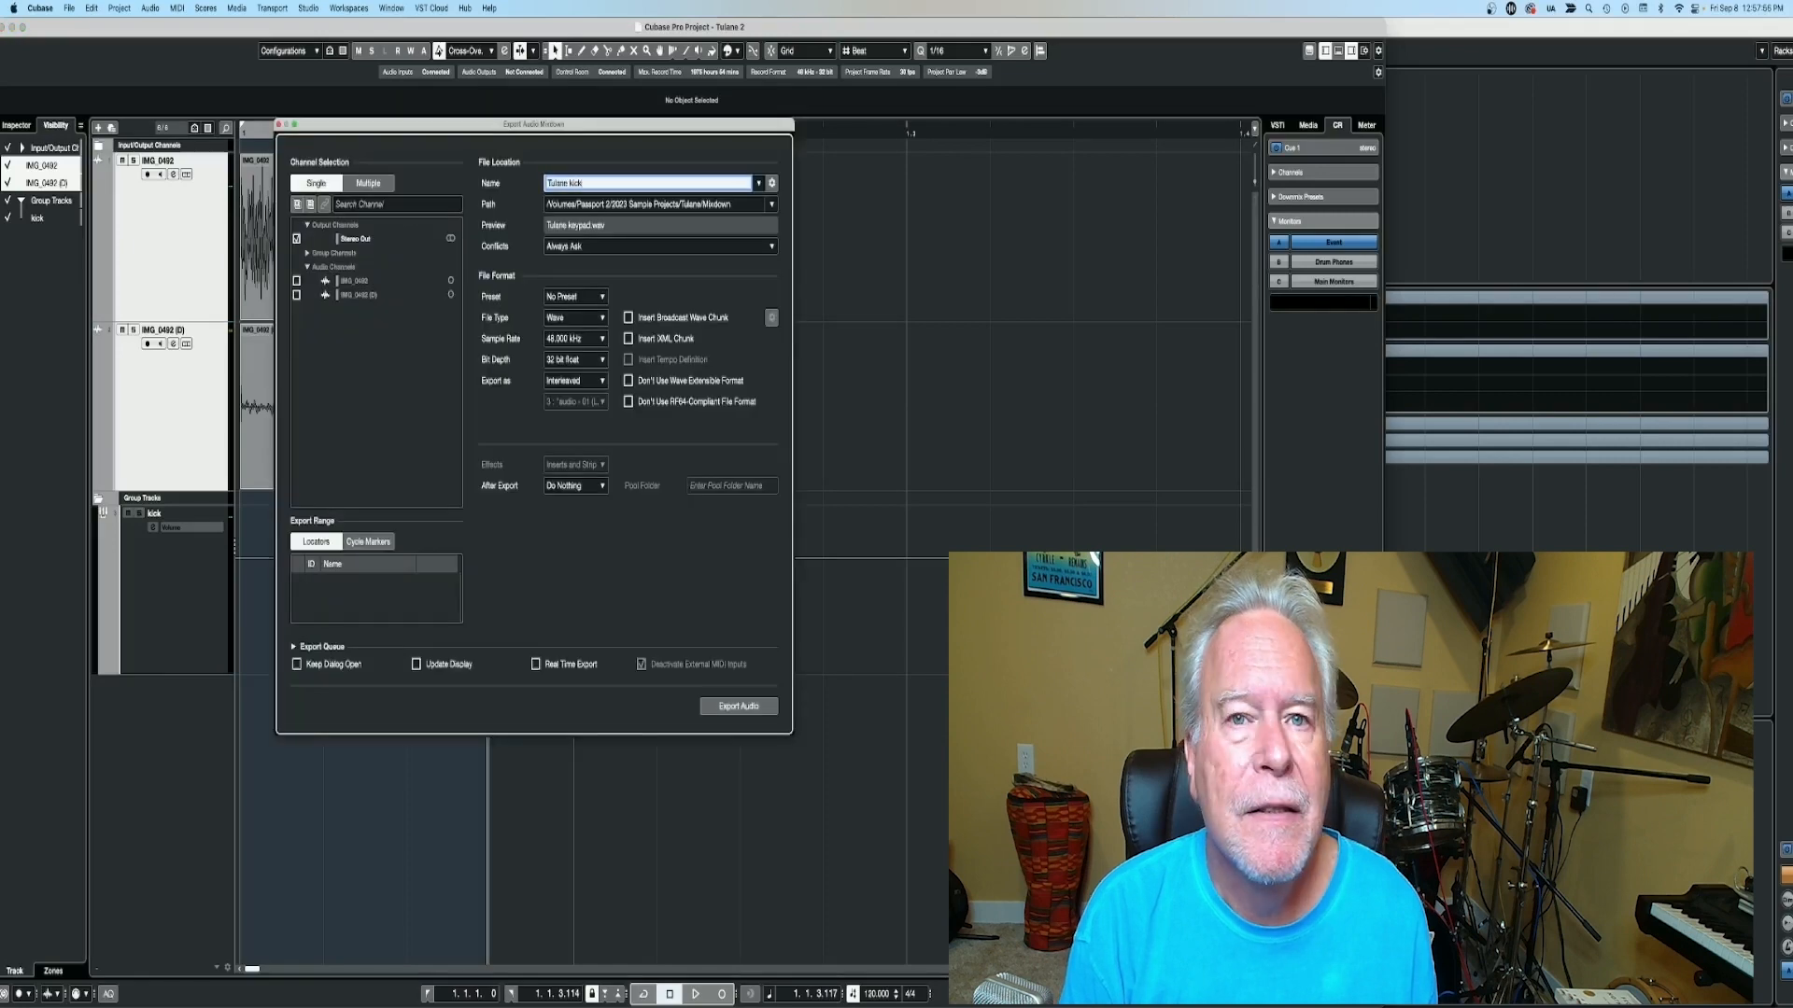
left_click(739, 707)
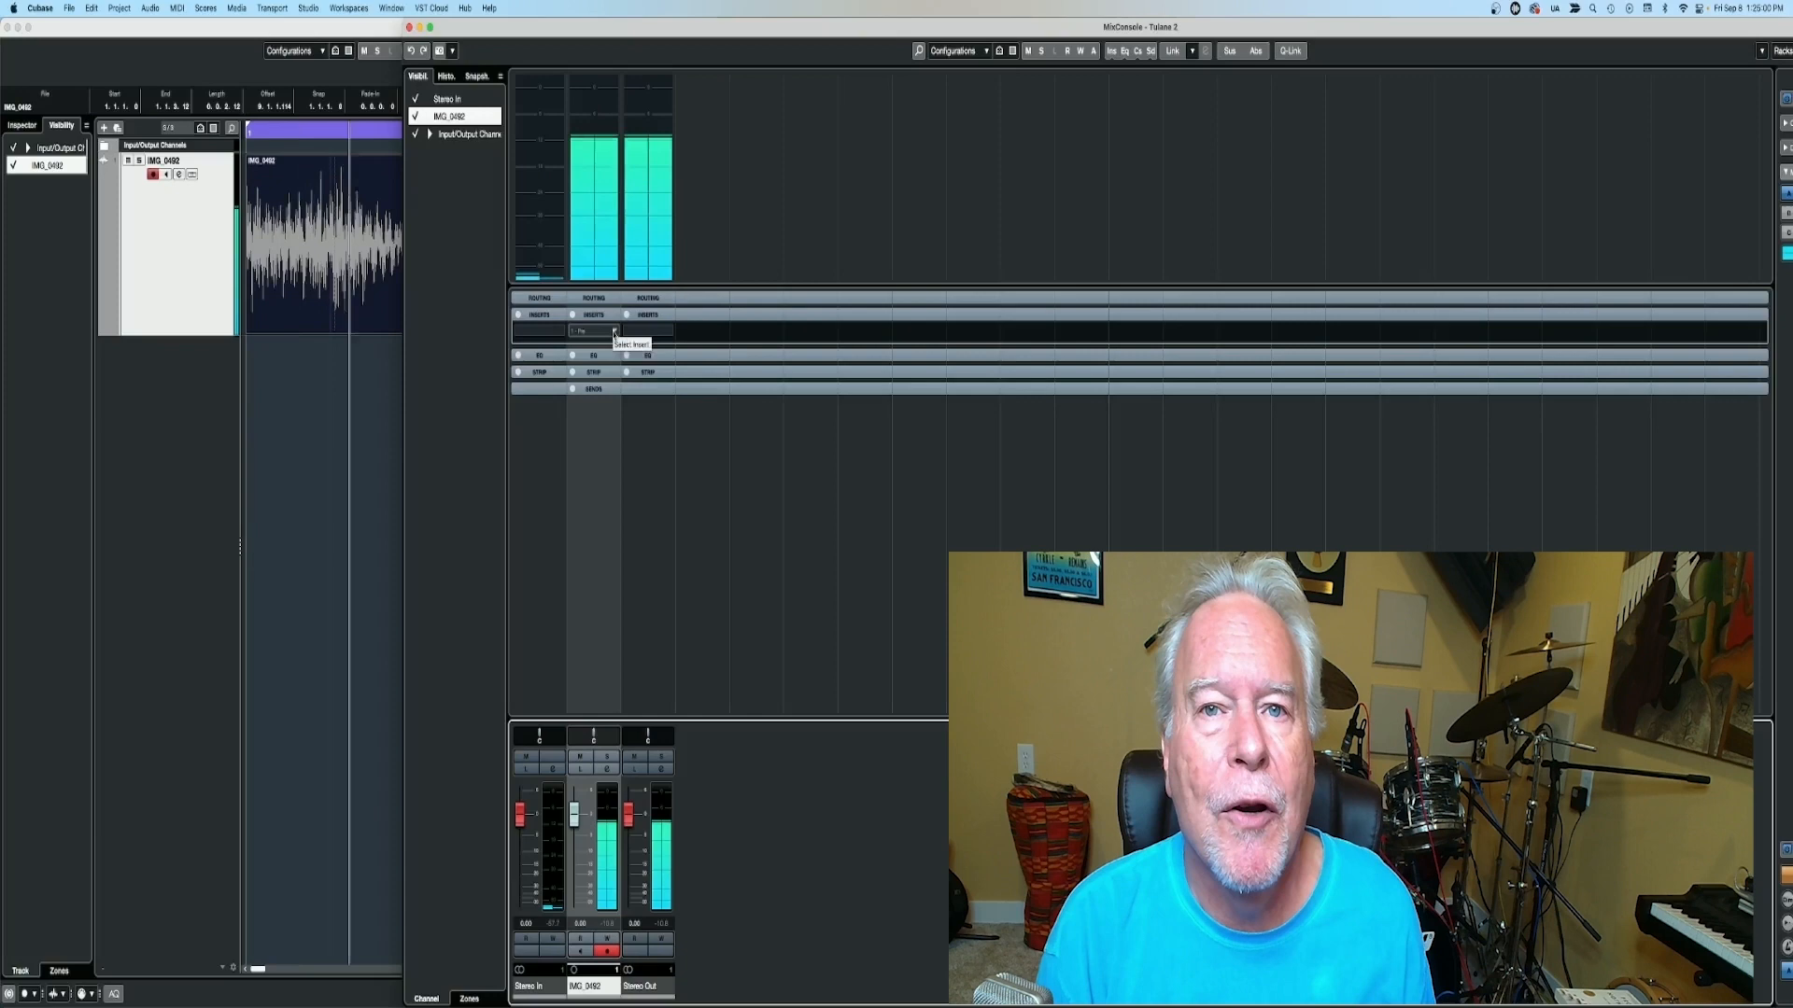
Load Reason Rack Plugin Effect in the IMG_0492 channel's first insert slot and add the Synchronous Effect Modulator to it.
left_click(595, 332)
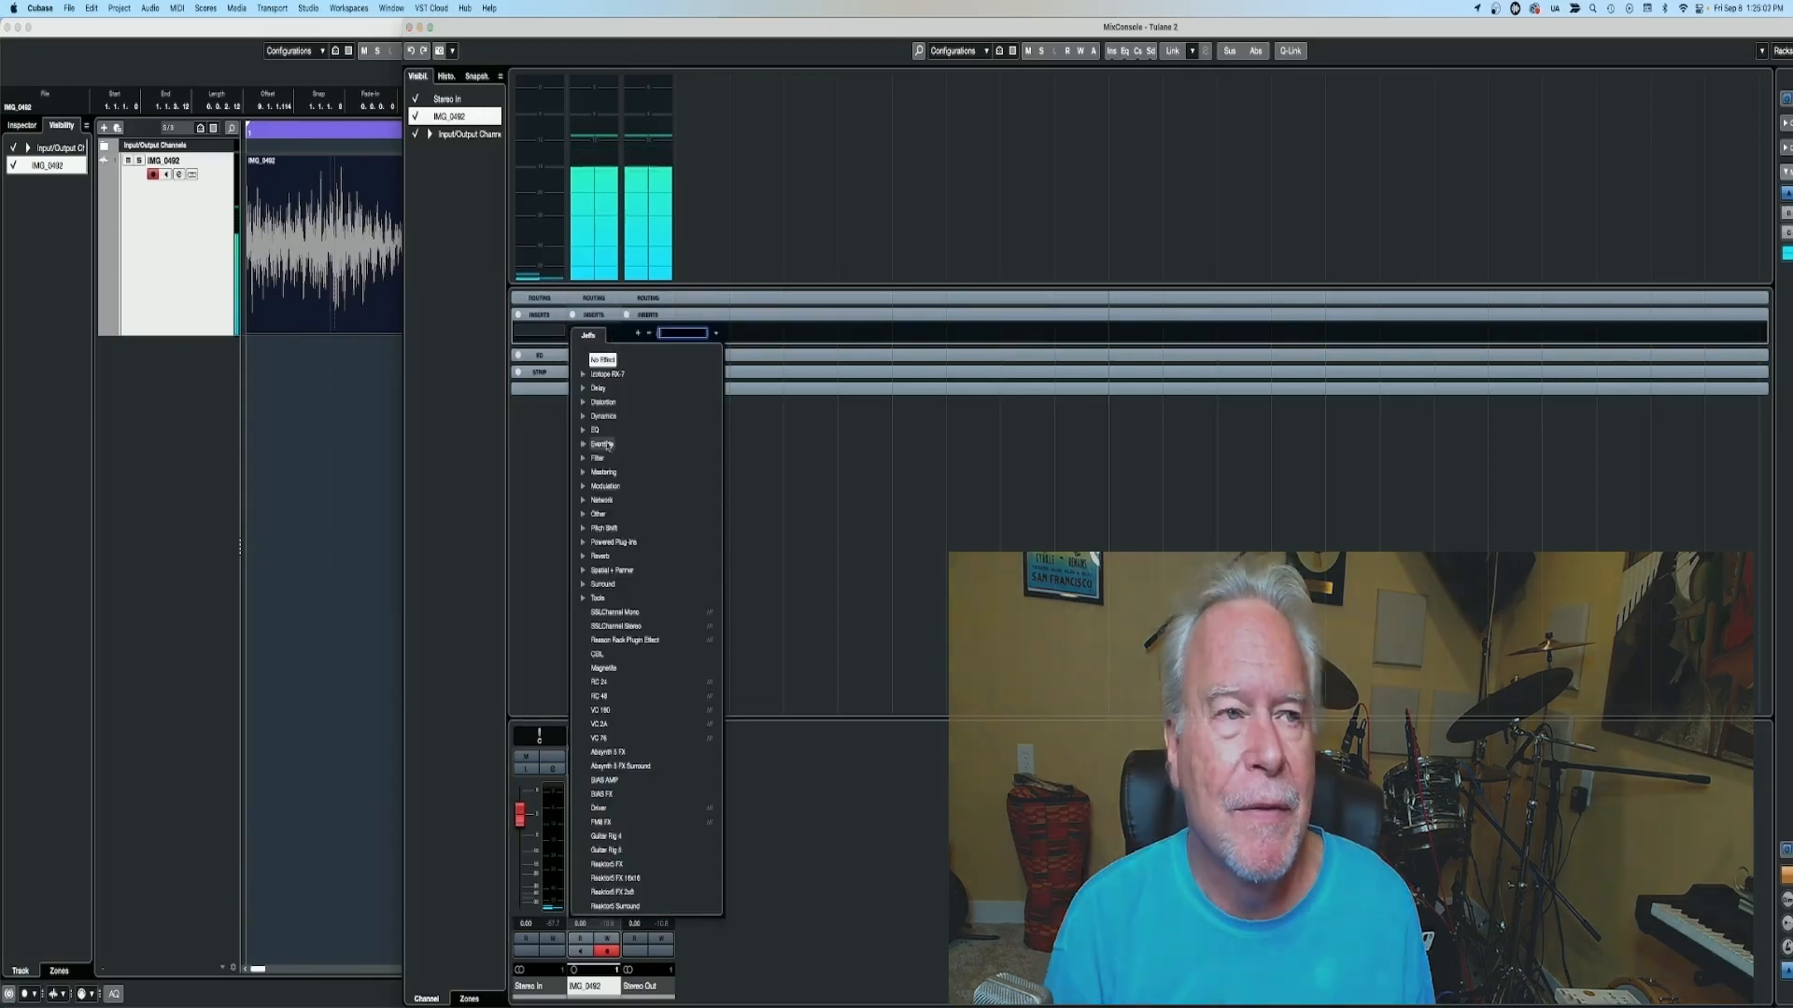
left_click(608, 640)
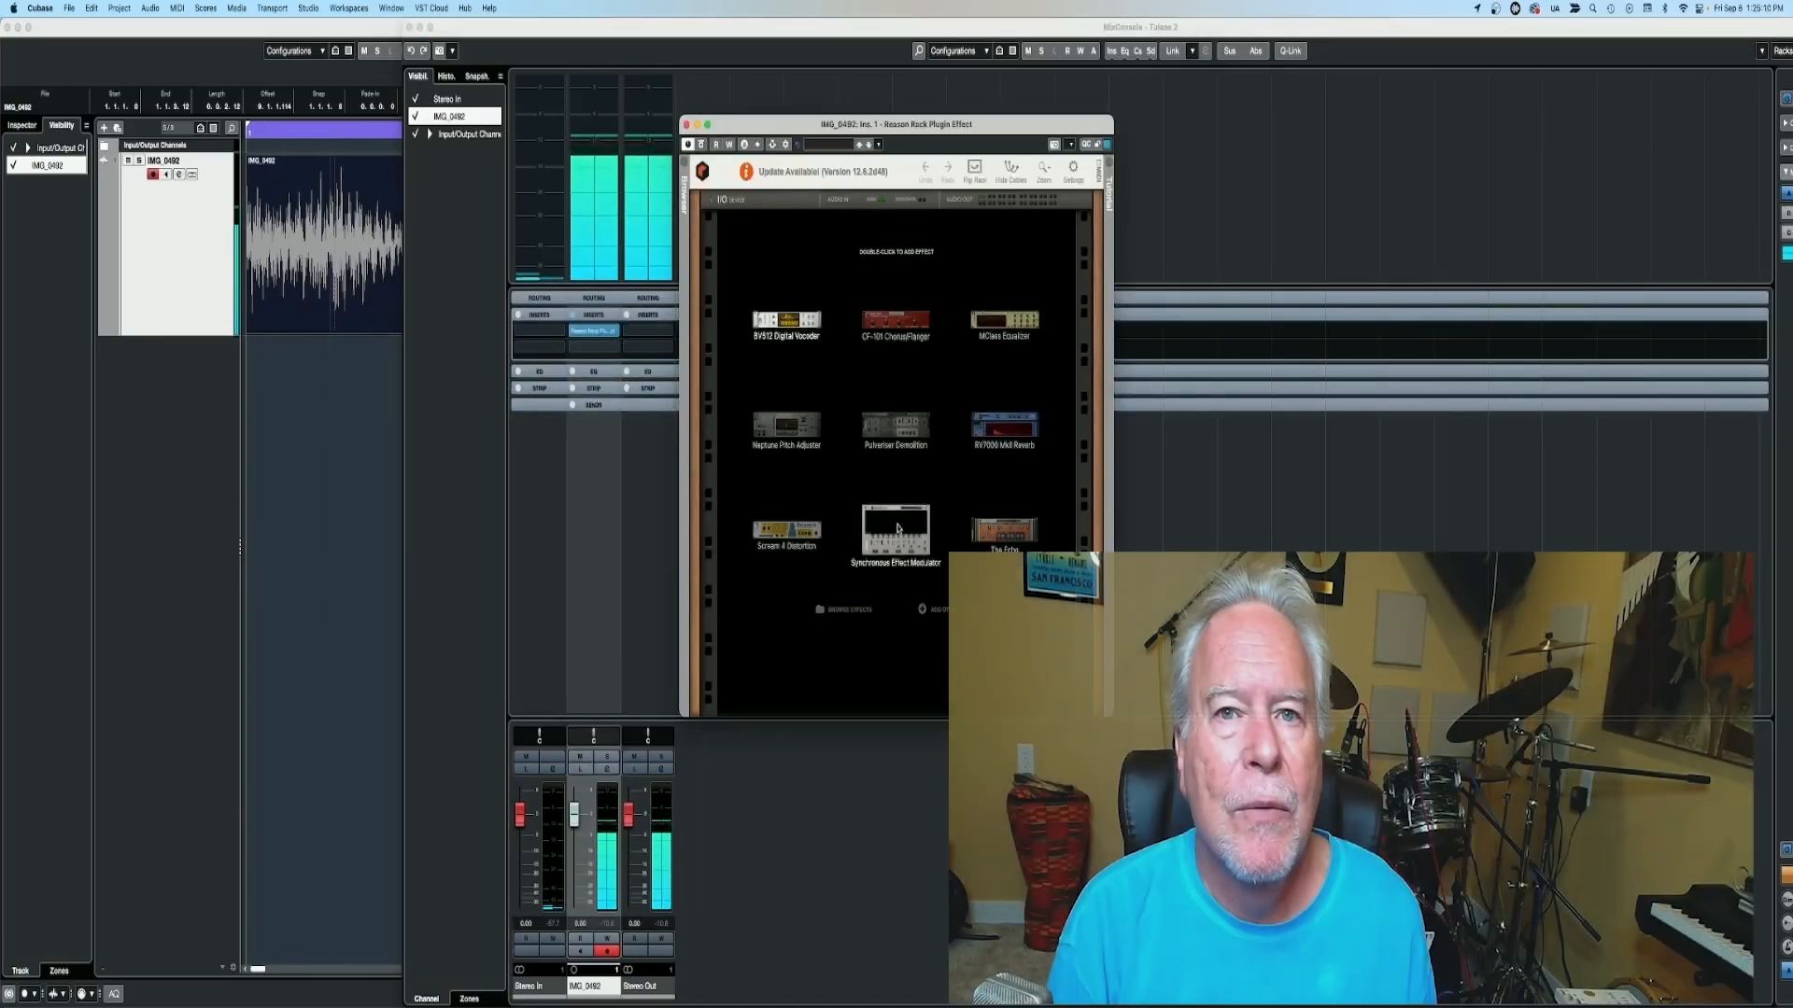
double_click(897, 527)
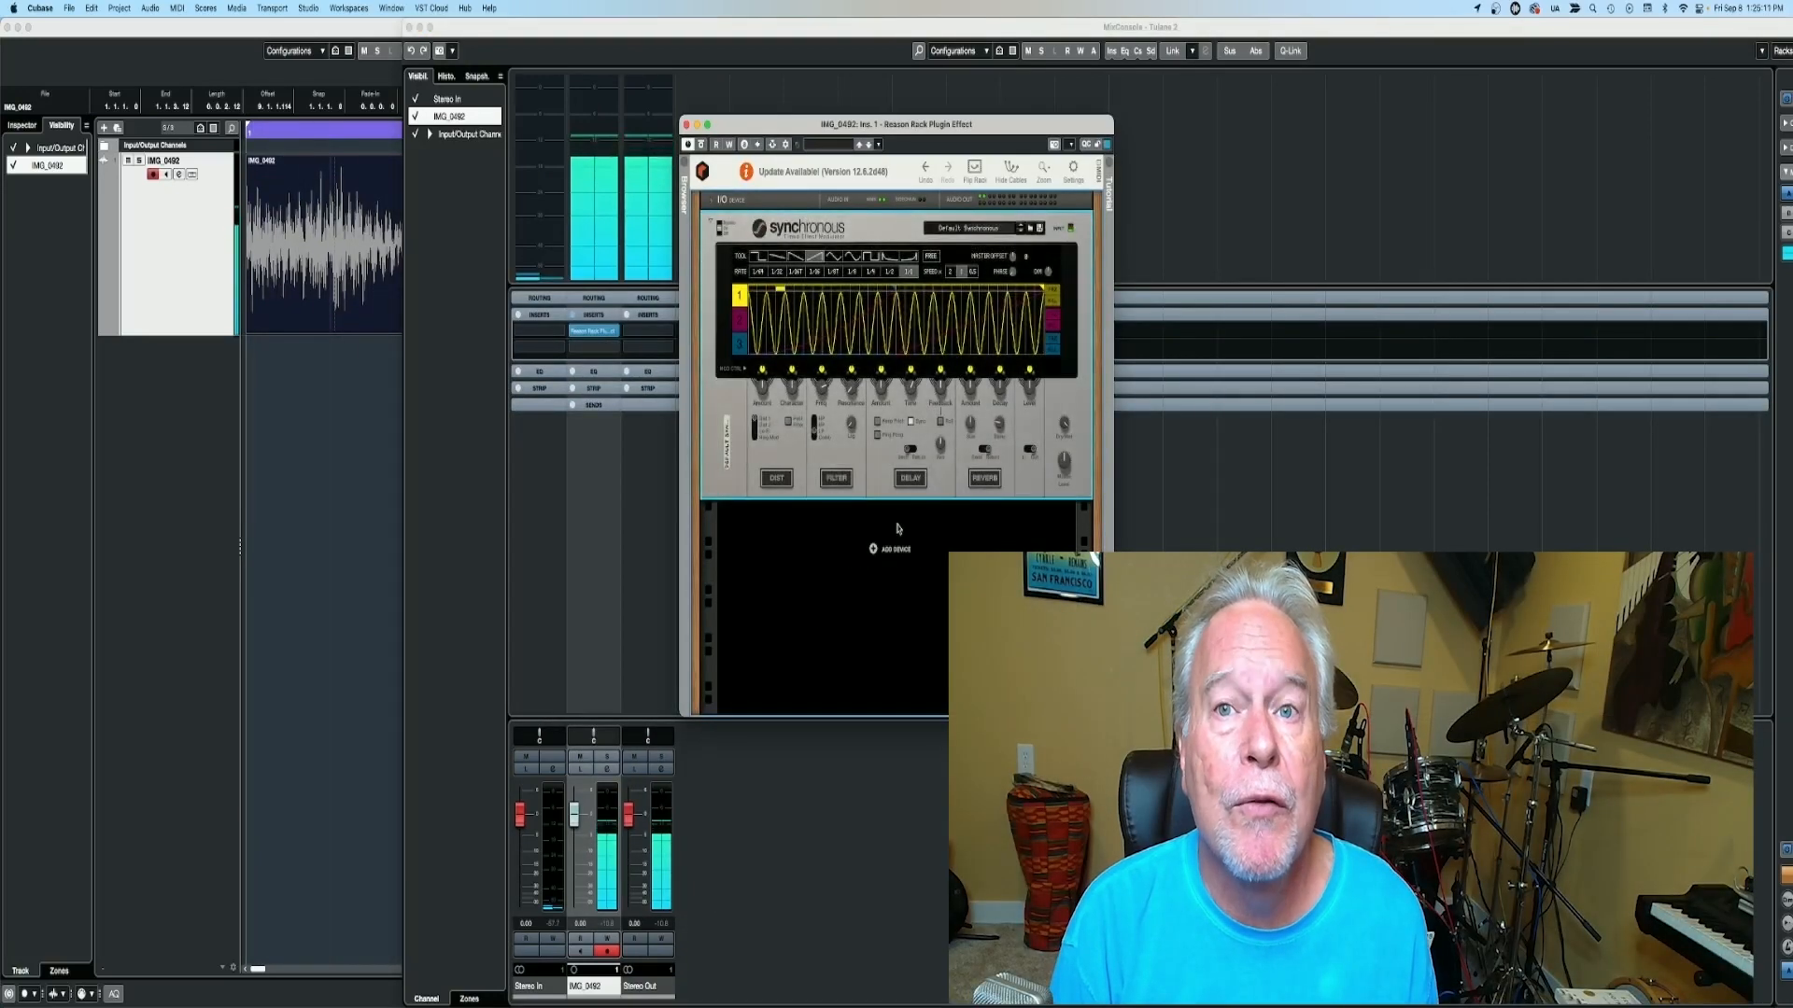
Turn on the Filter and Reverb sections of Synchronous, and add a long fade-out to the IMG_0492 slice.
left_click(835, 478)
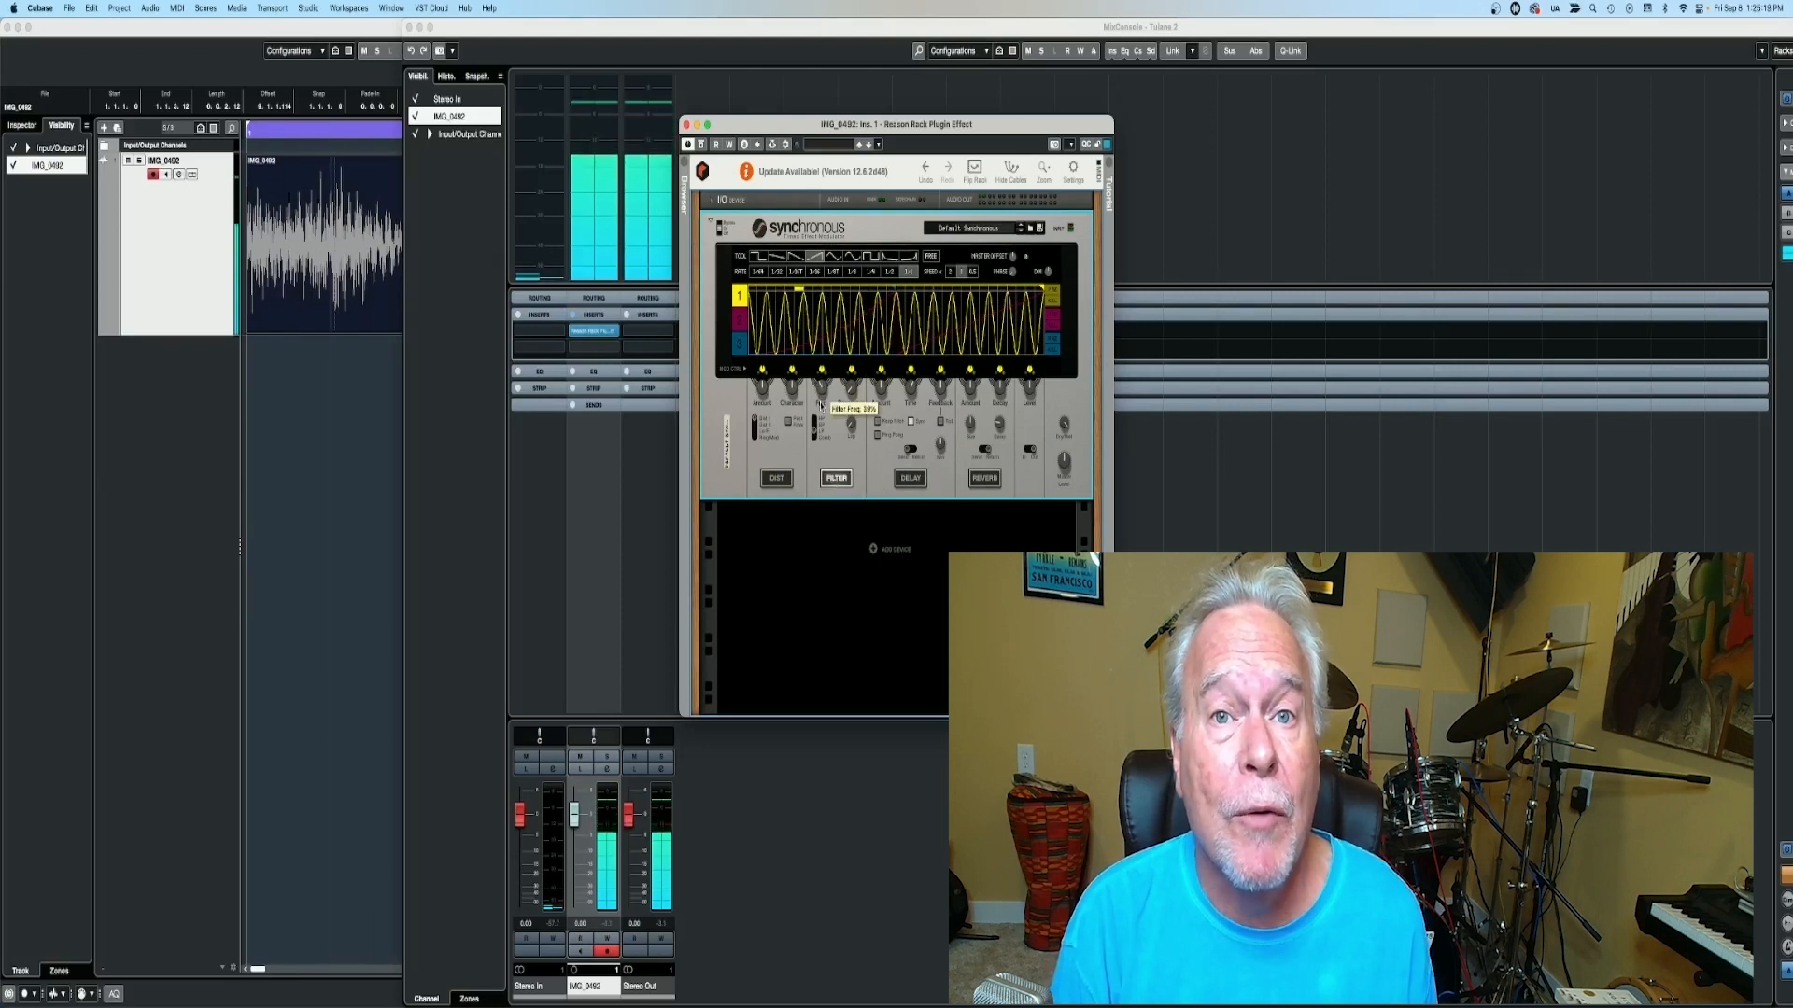
left_click(984, 478)
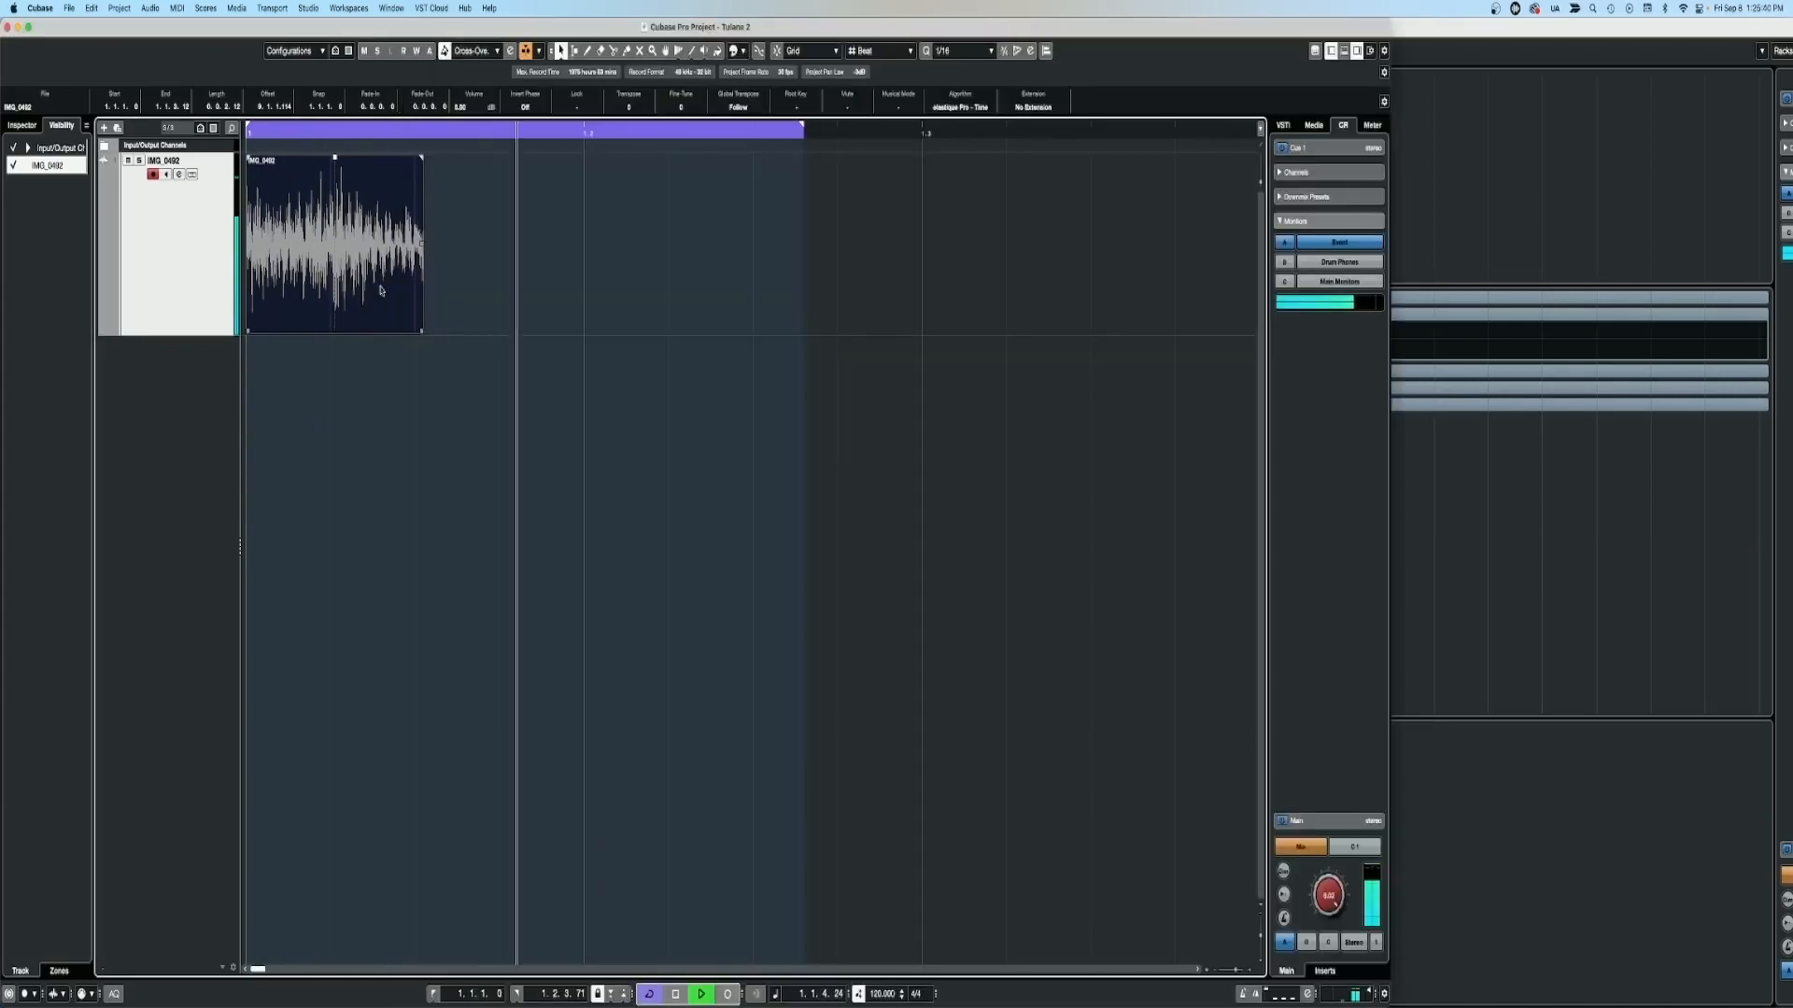
left_click_drag(422, 157, 266, 182)
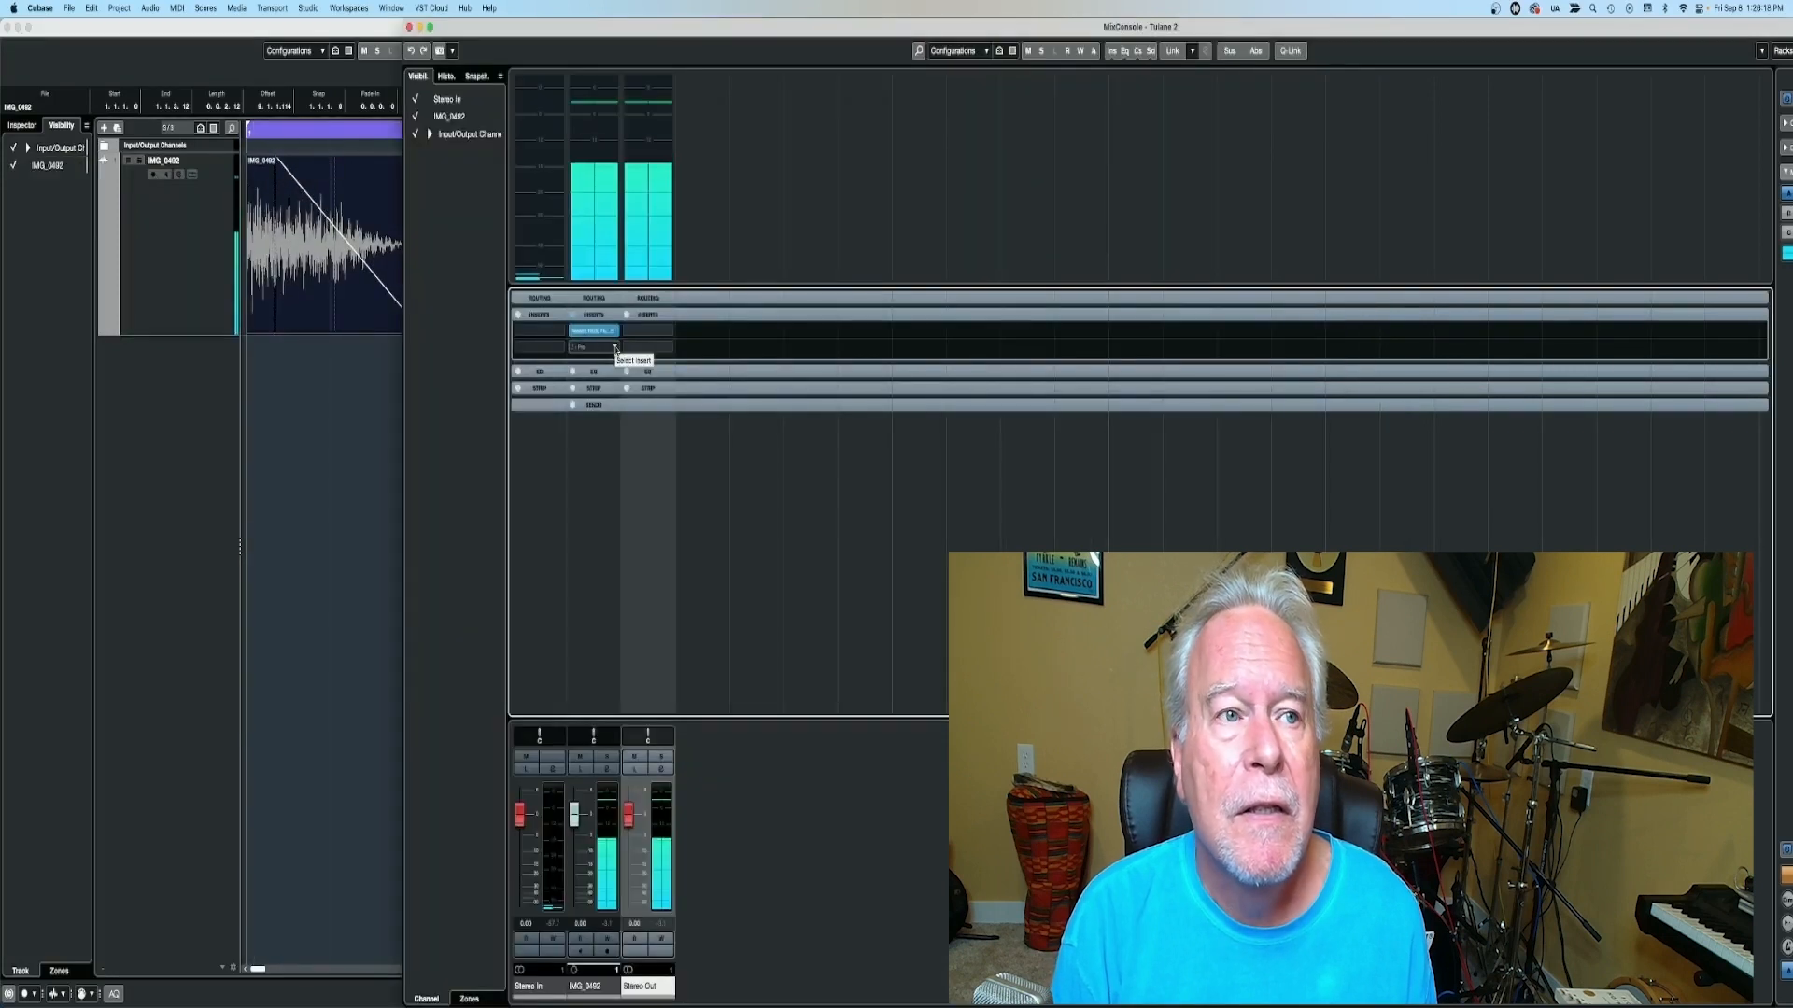
Try Scarlett Compressor in the IMG_0492 channel's second insert slot, and clear that slot again.
left_click(598, 345)
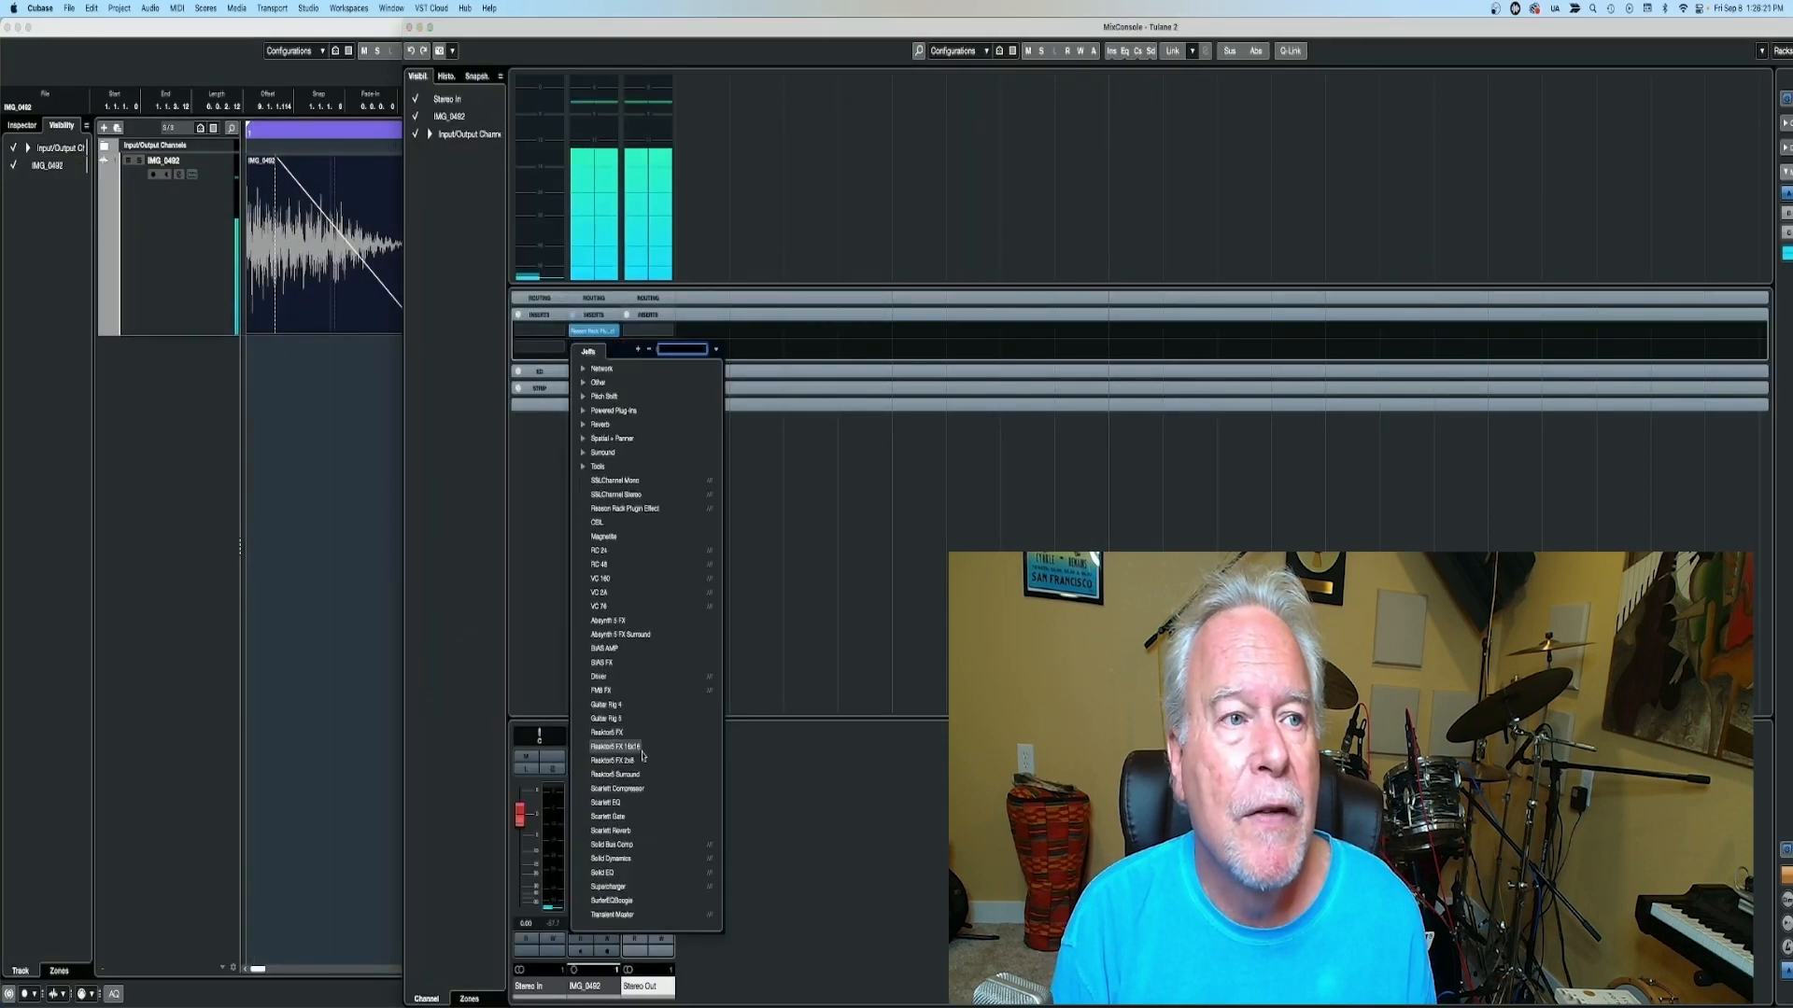
left_click(616, 788)
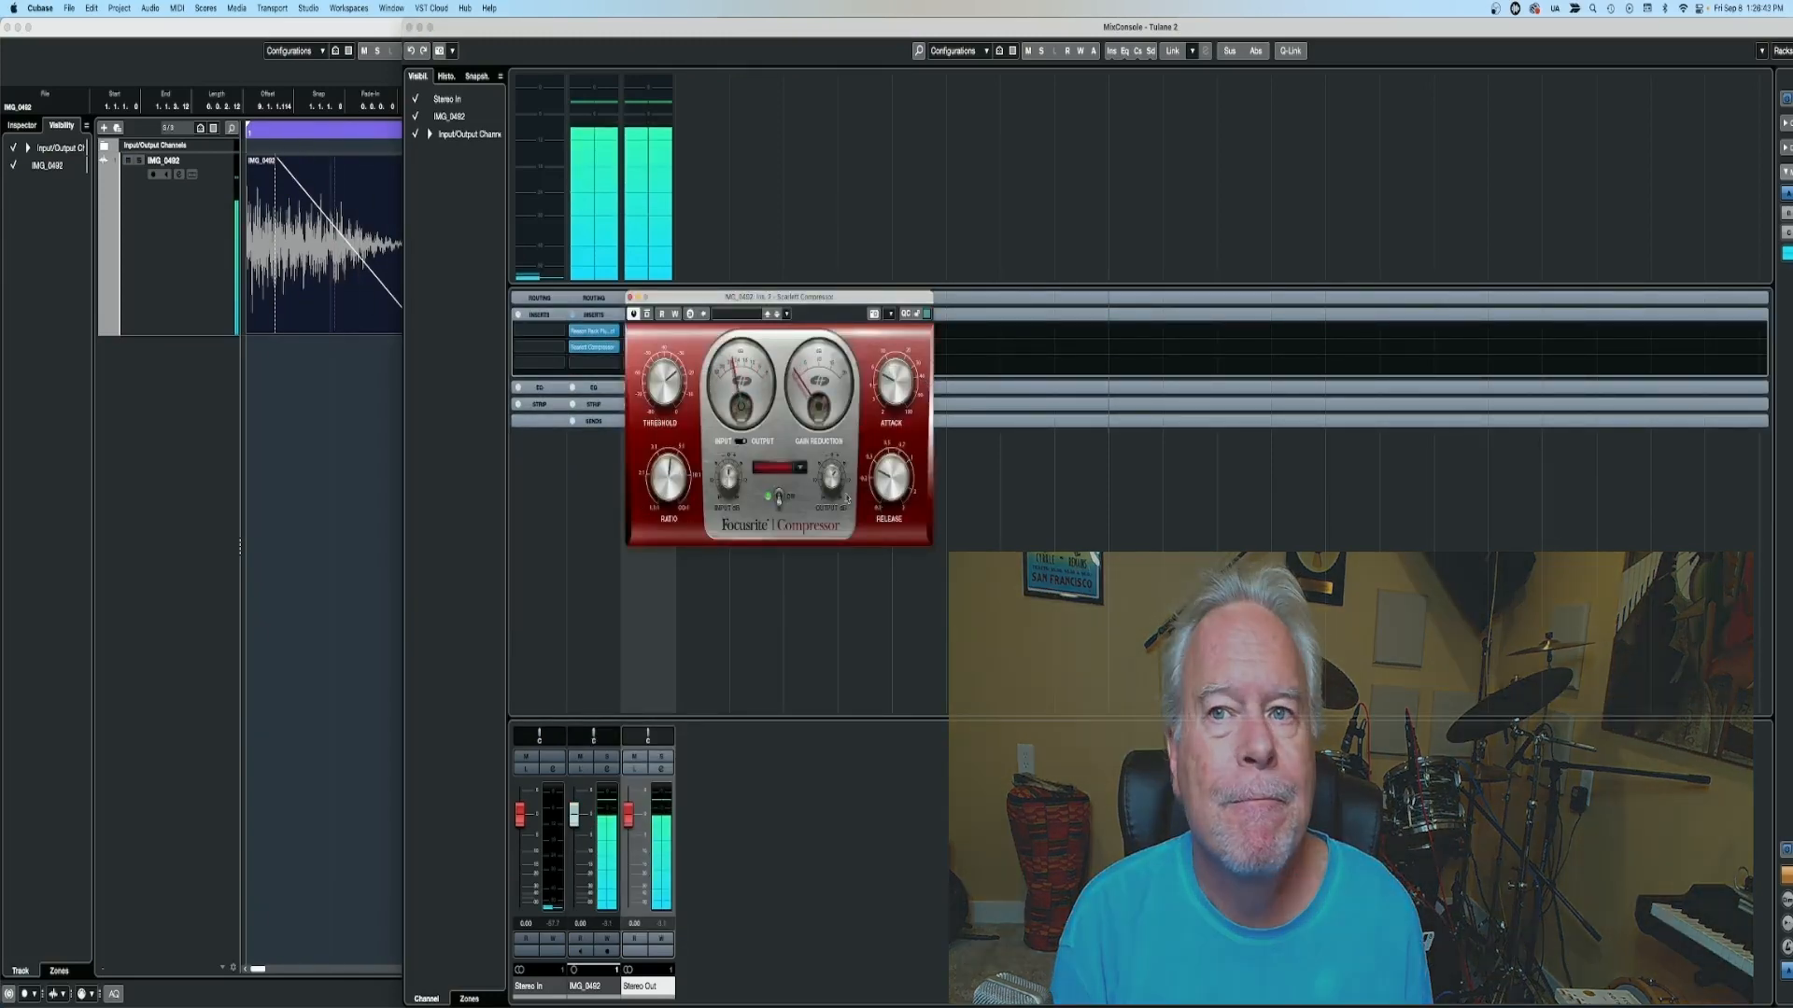
left_click(630, 297)
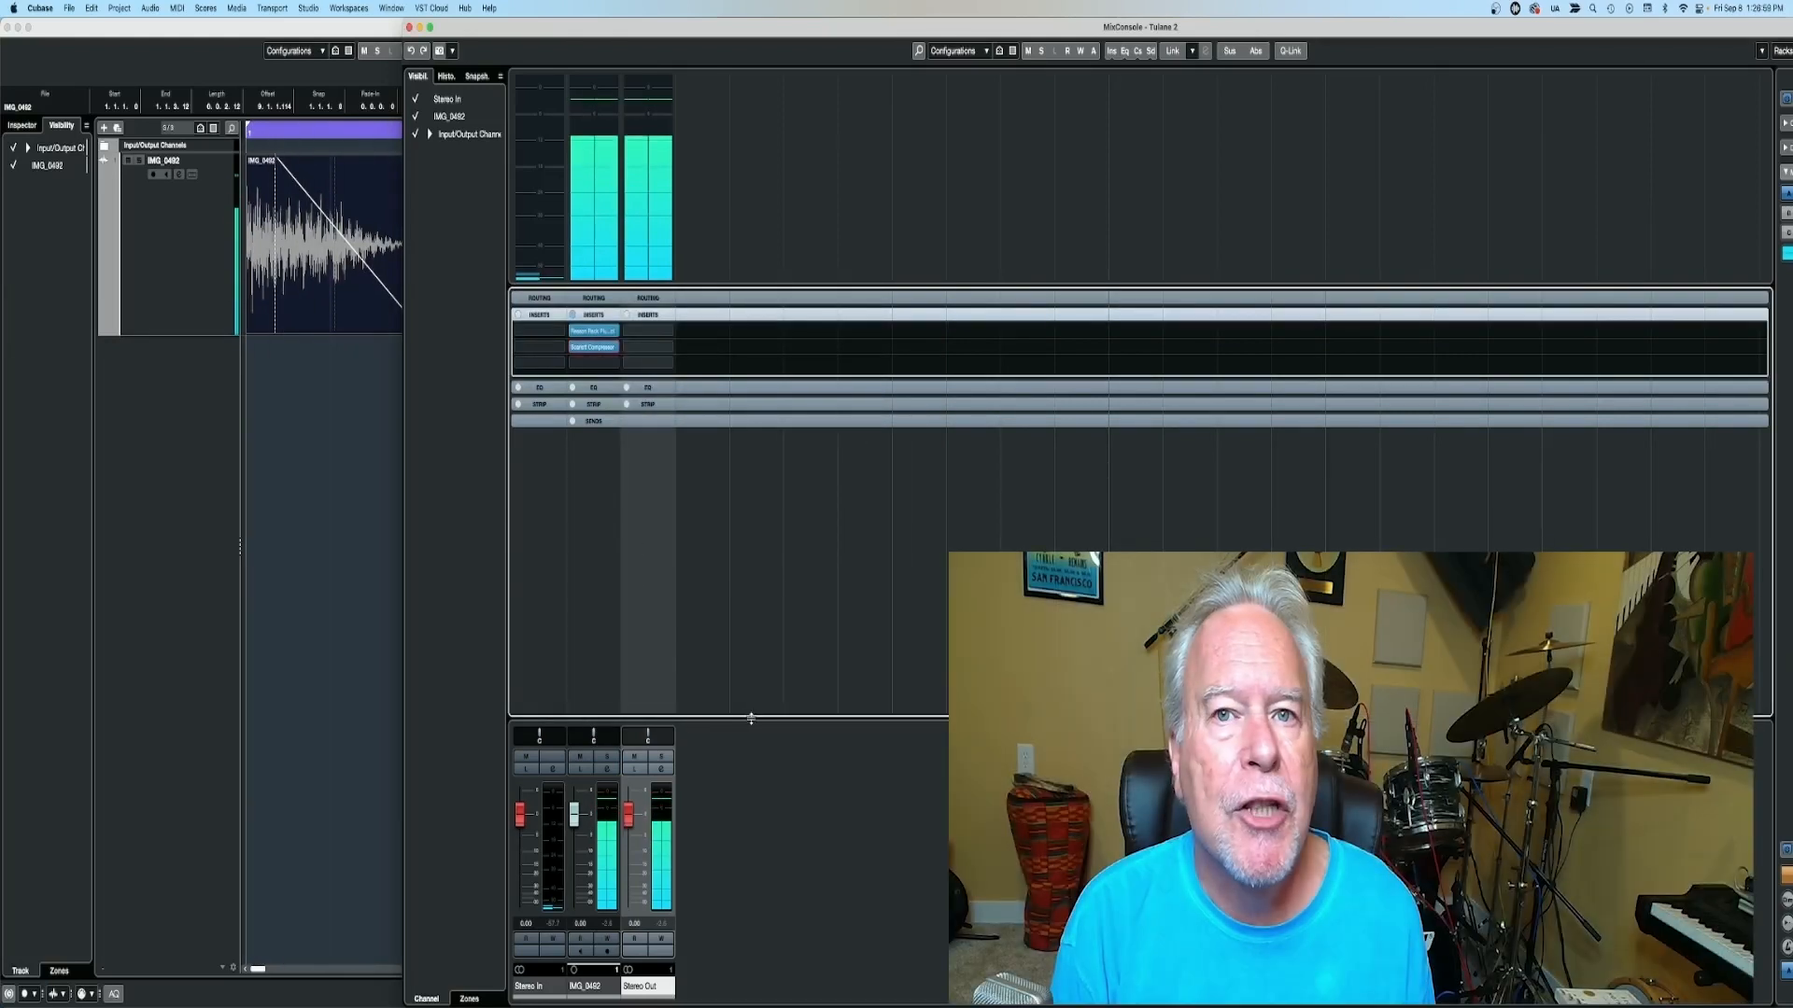
left_click(615, 351)
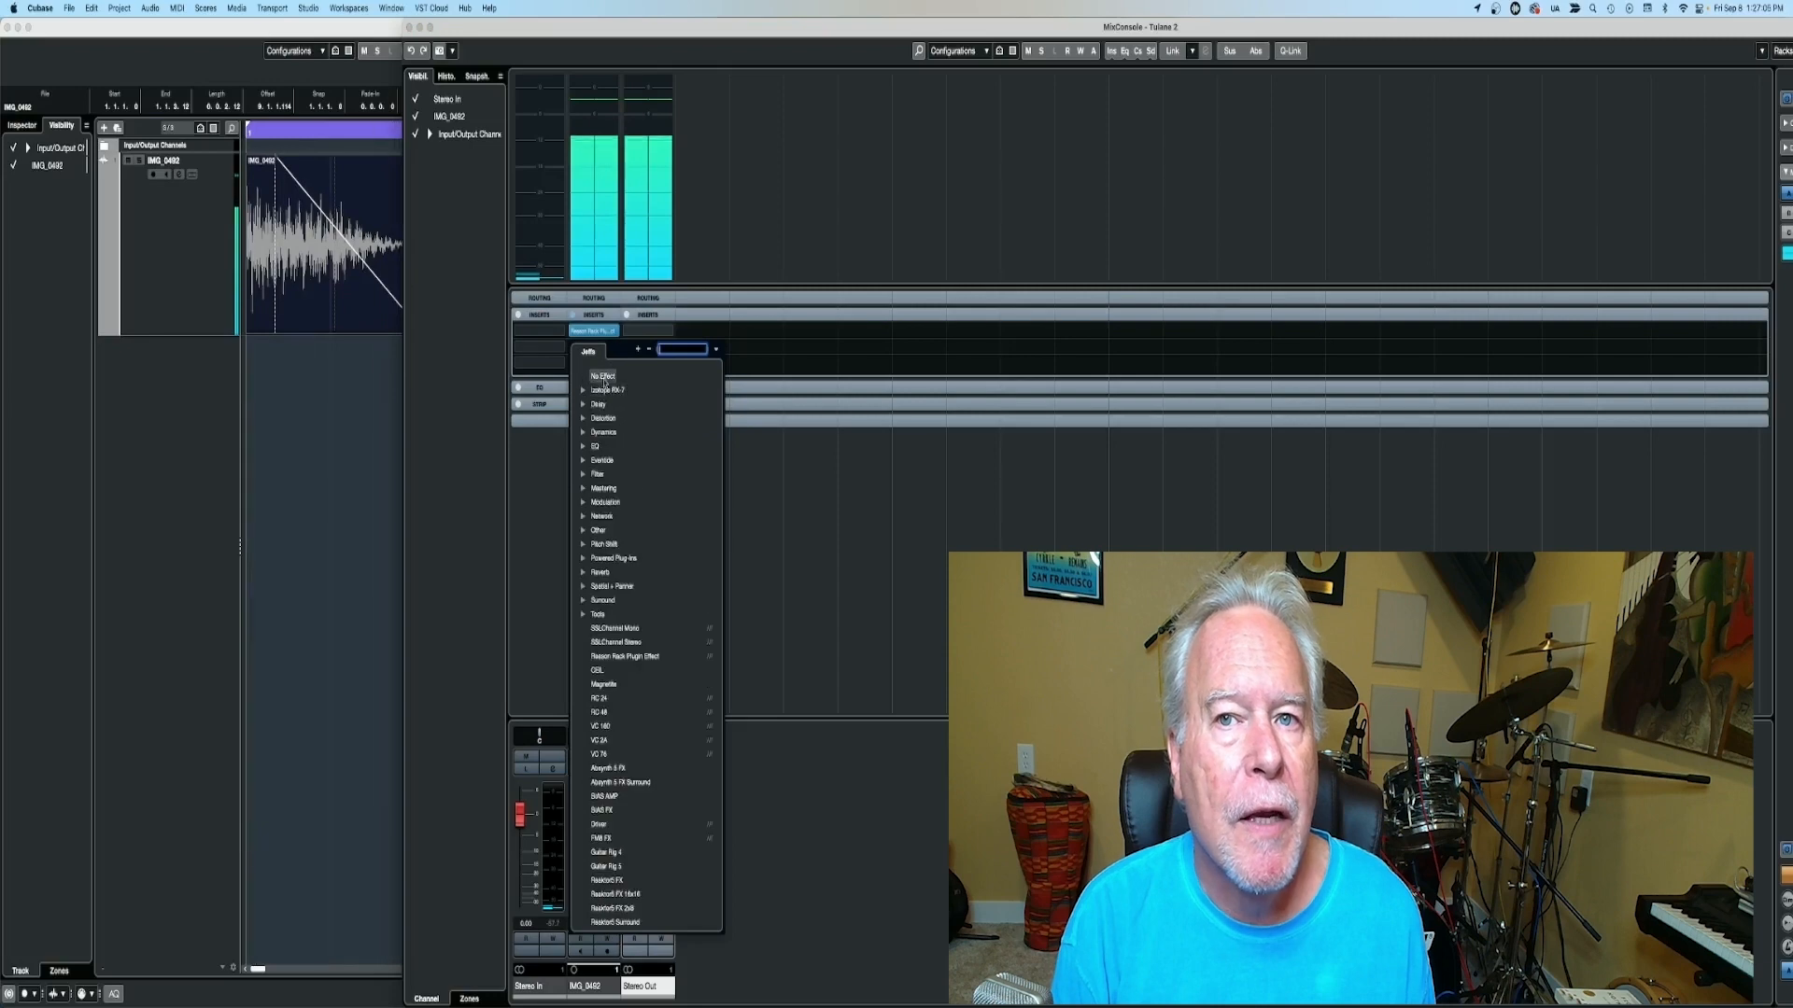
left_click(602, 379)
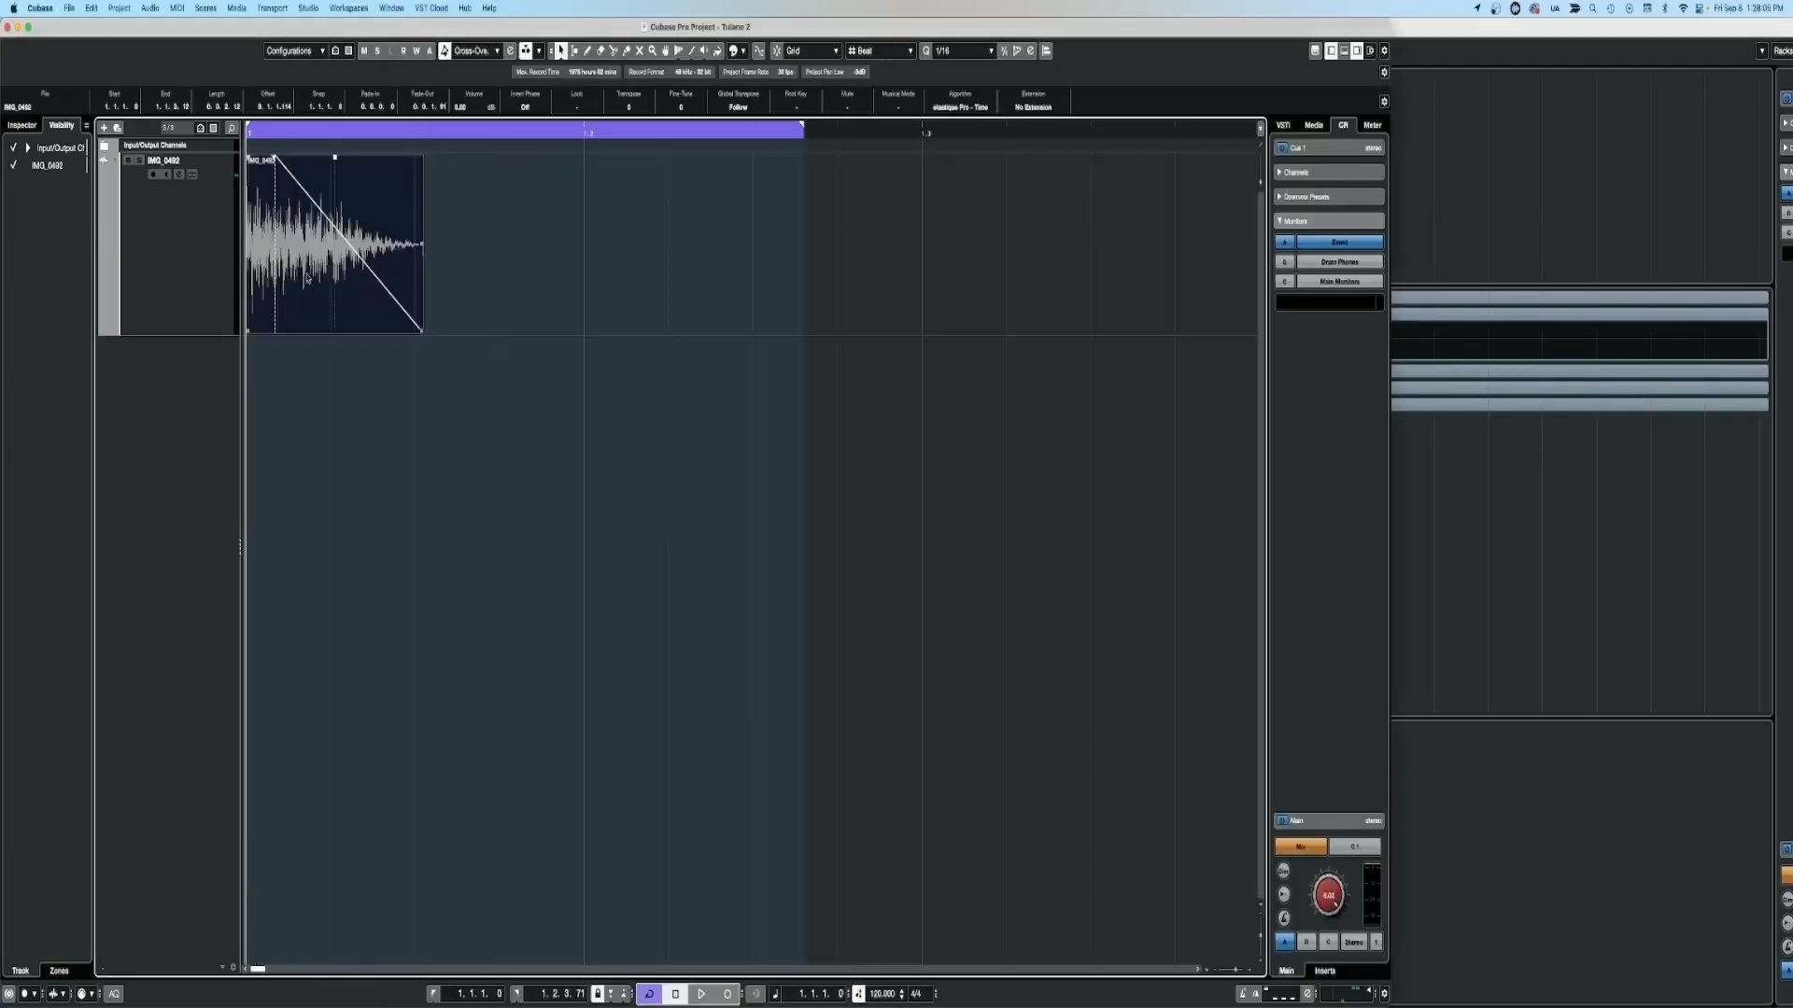
Trim the start of the IMG_0492 slice, readjust its end and shorten its fade-out.
left_click_drag(422, 332, 370, 338)
left_click_drag(249, 333, 321, 342)
mouse_move(370, 332)
left_mouse_down()
mouse_move(323, 343)
mouse_move(375, 347)
left_mouse_up()
mouse_move(432, 347)
left_mouse_down()
mouse_move(532, 333)
mouse_move(455, 351)
left_mouse_up()
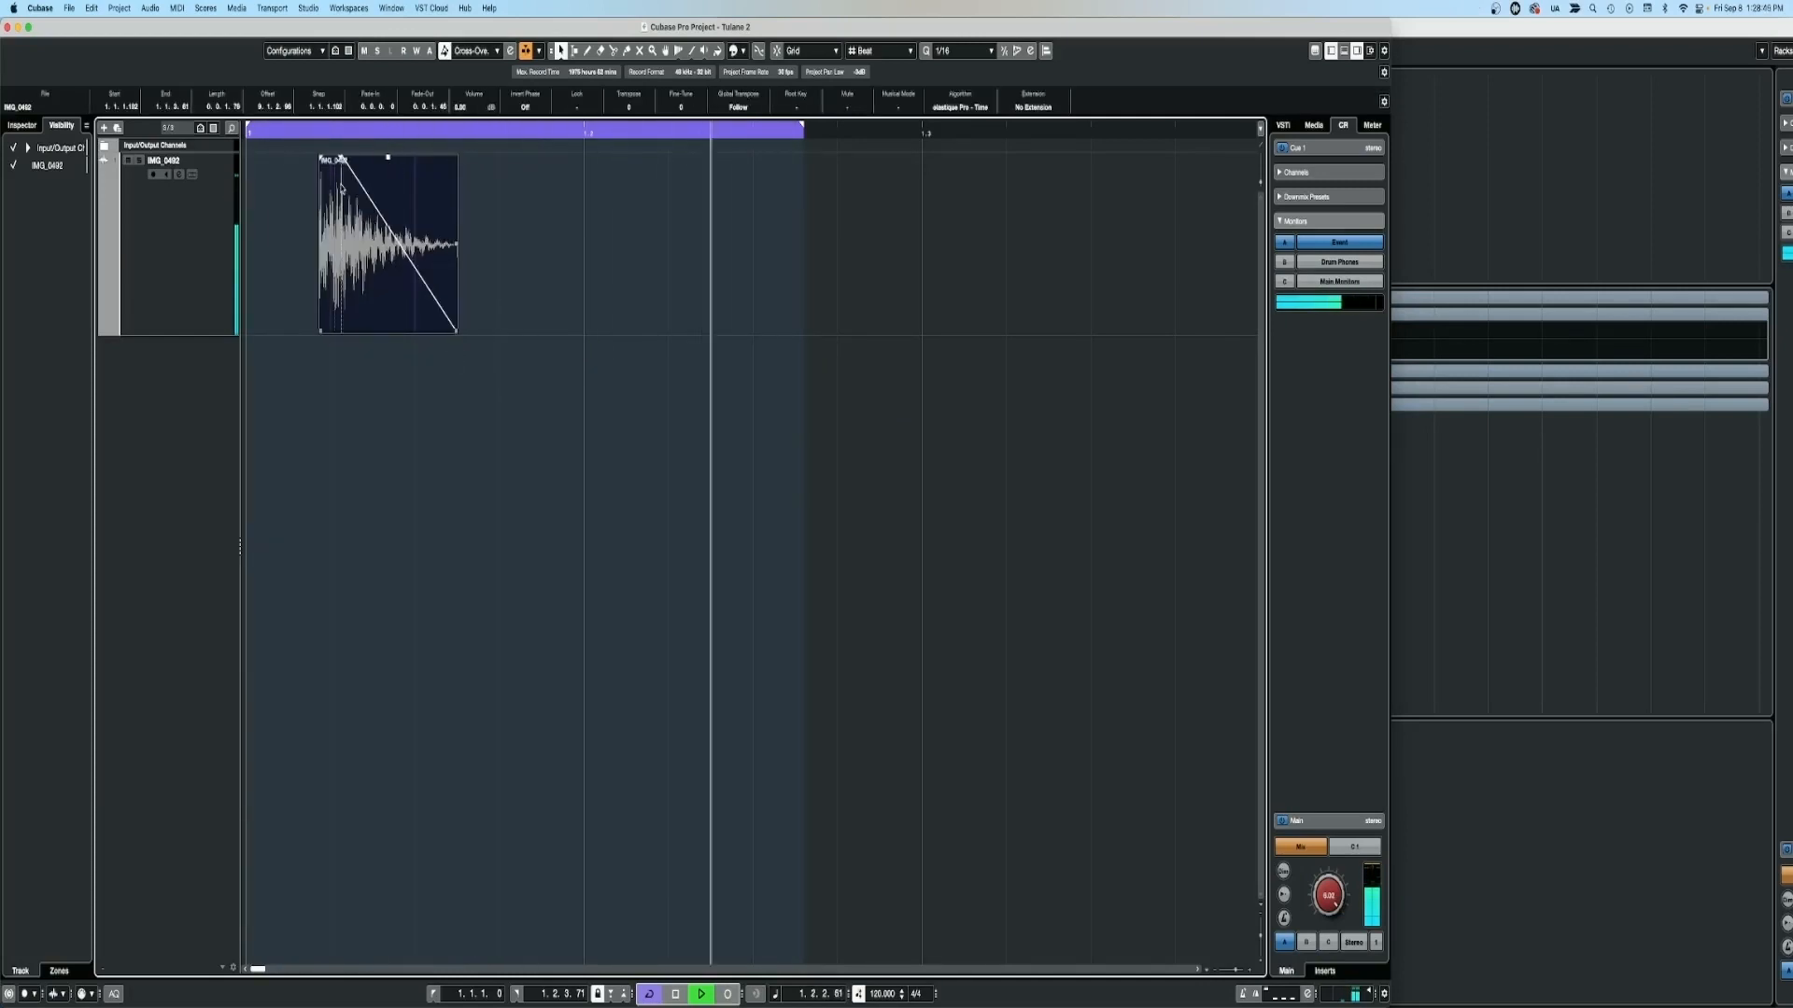
left_click_drag(457, 157, 371, 157)
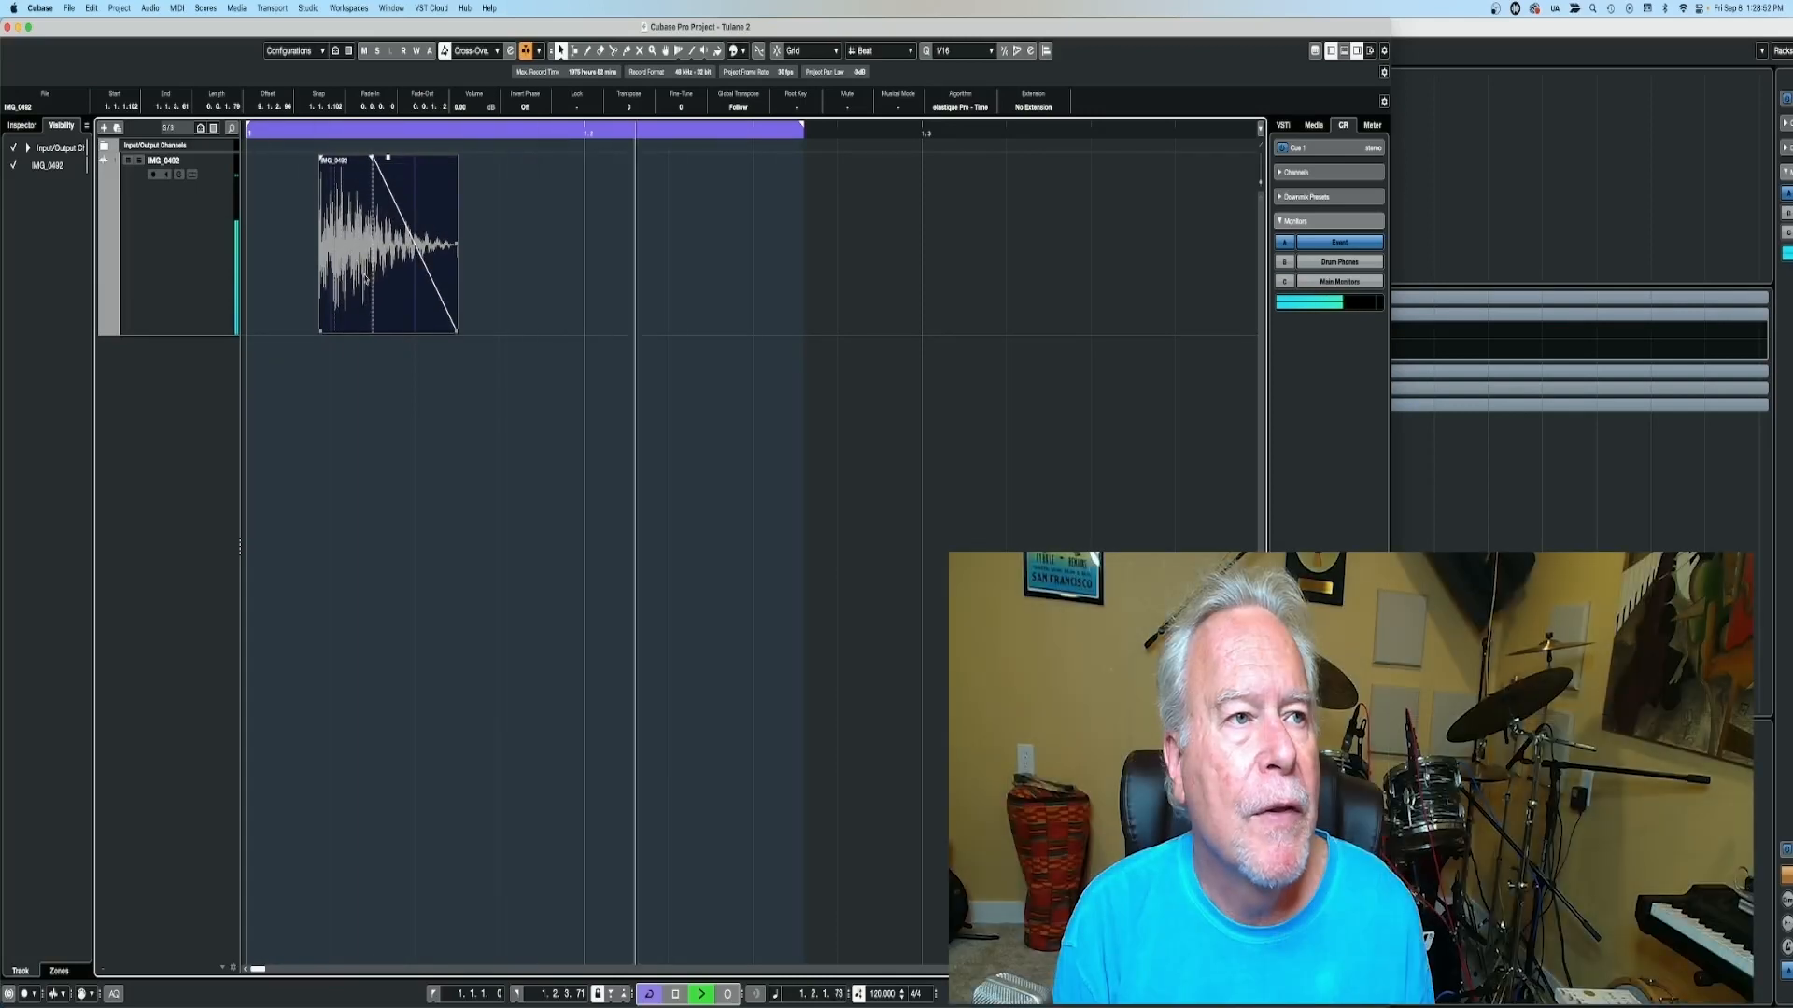
Time-stretch the IMG_0492 slice to about twice its length with the Solo Musical algorithm, and trim its end back.
right_click(366, 276)
mouse_move(420, 306)
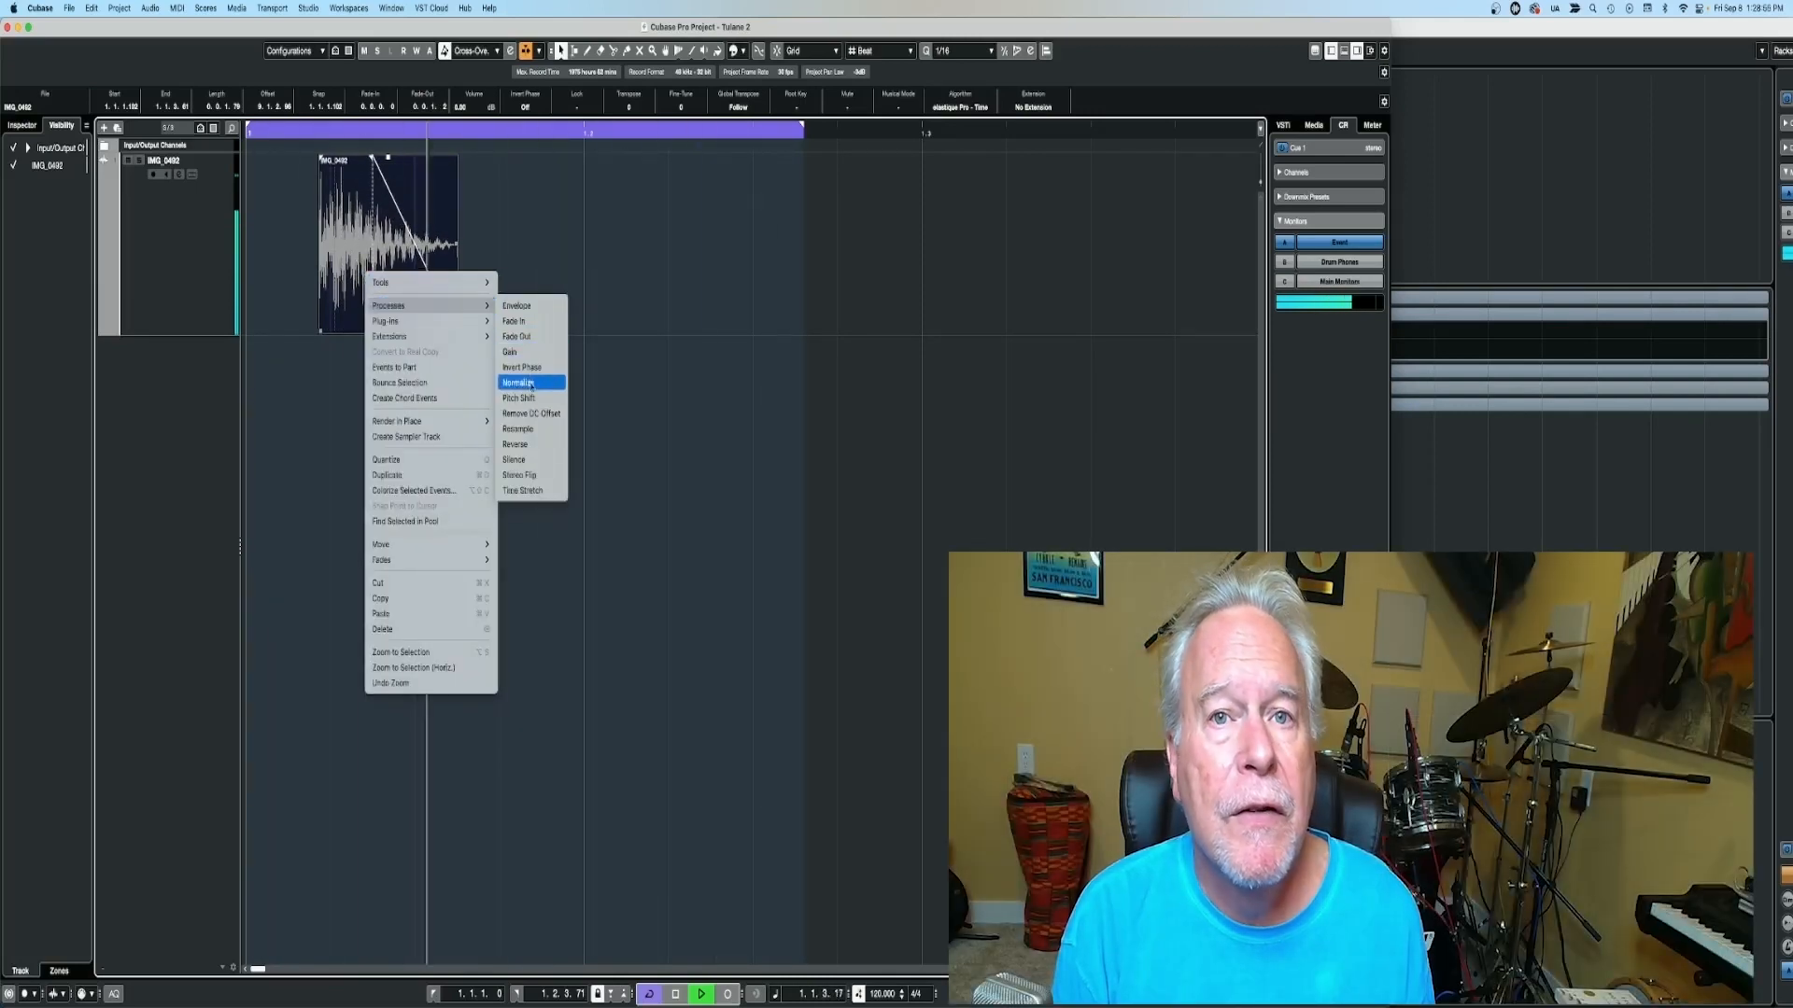
left_click(524, 490)
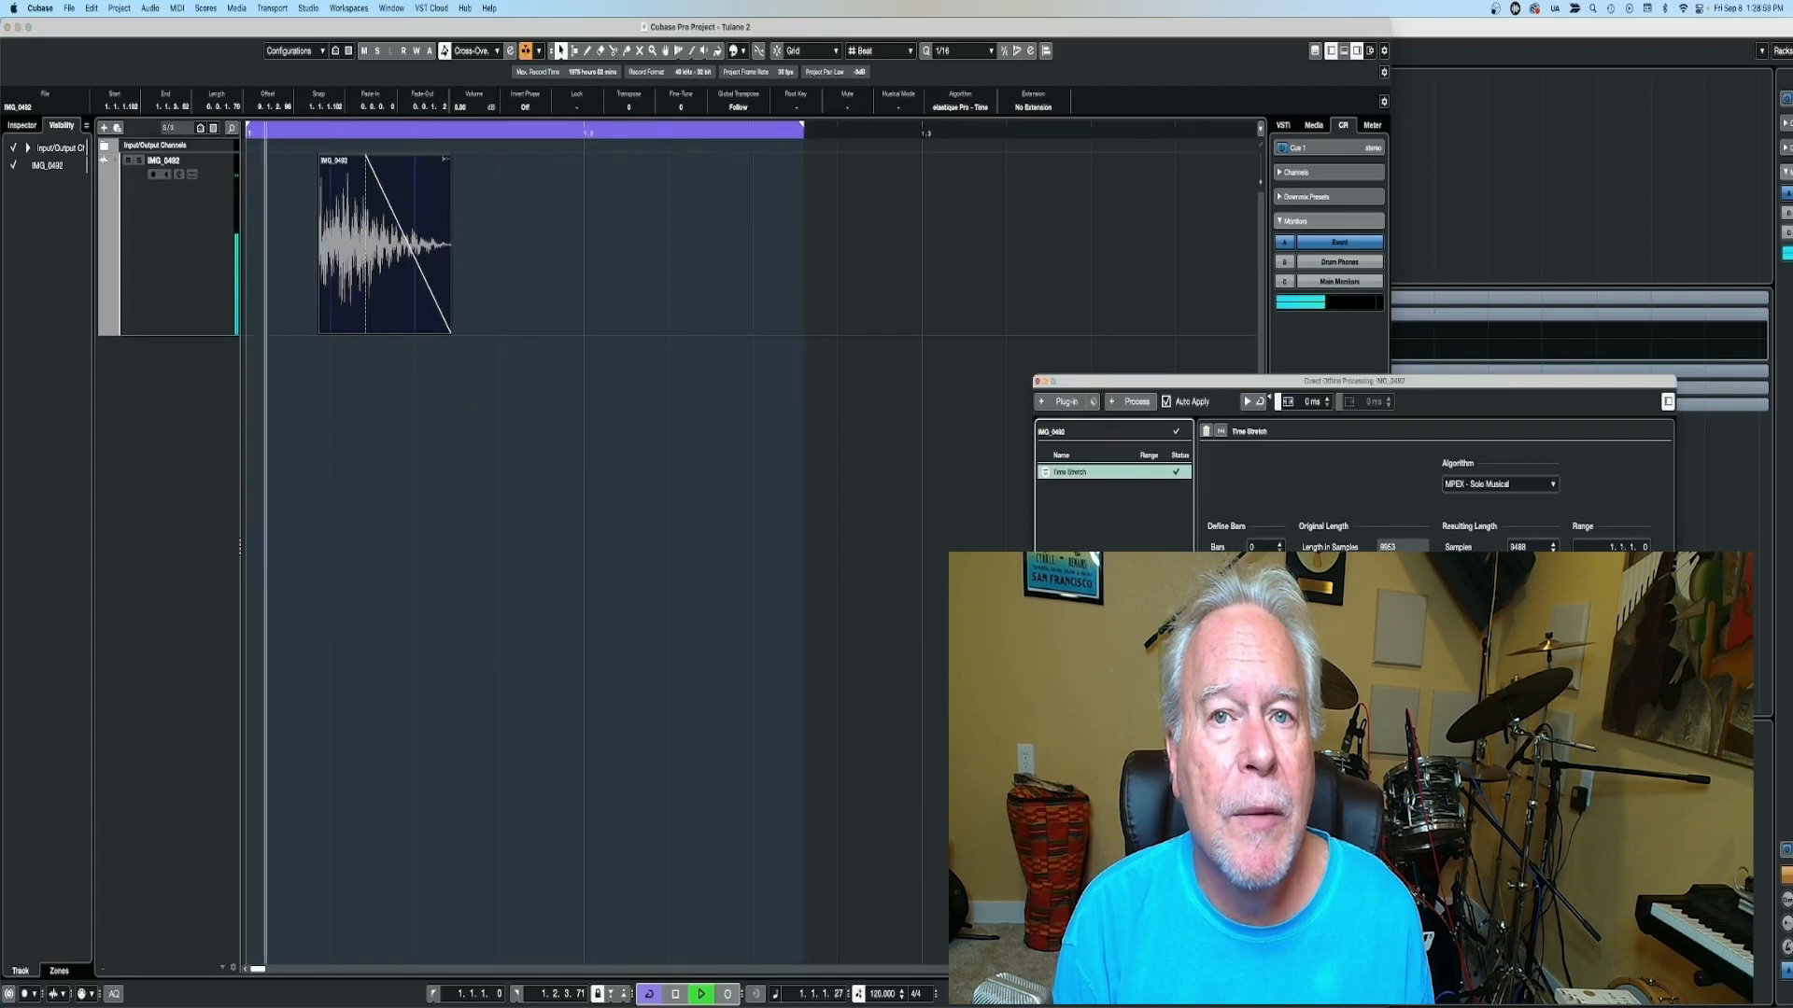
left_click(1517, 484)
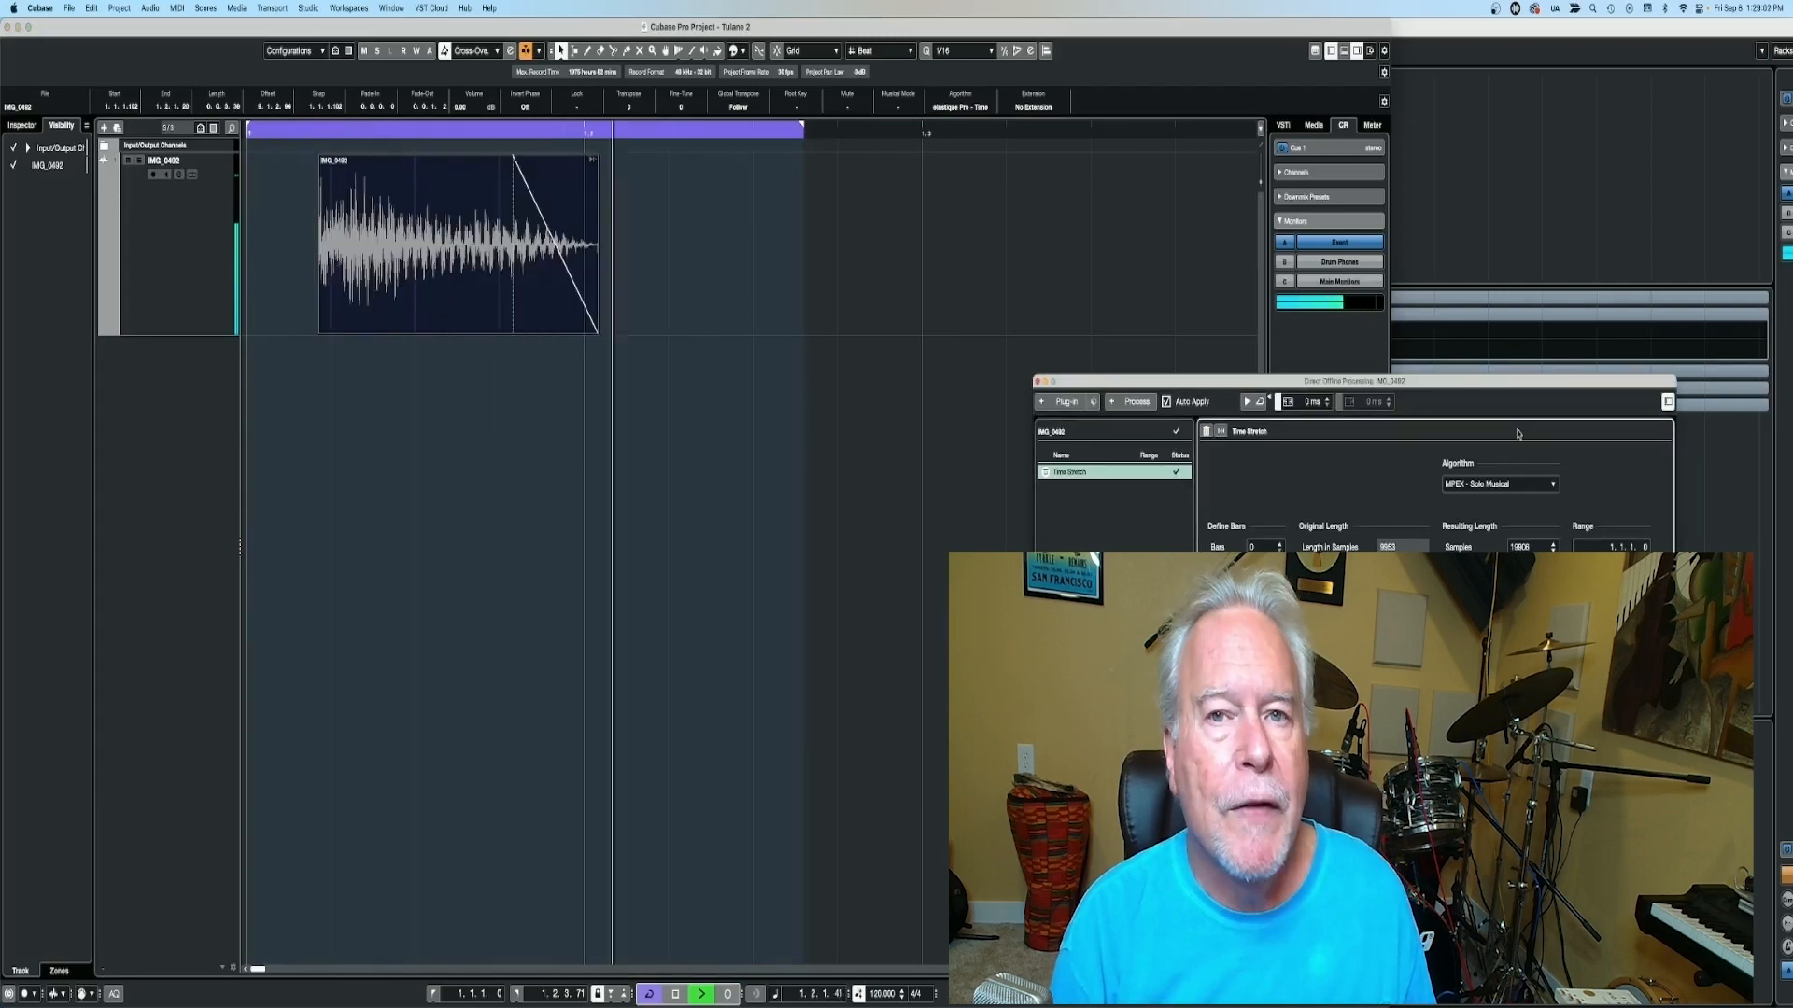
left_click_drag(595, 331, 479, 348)
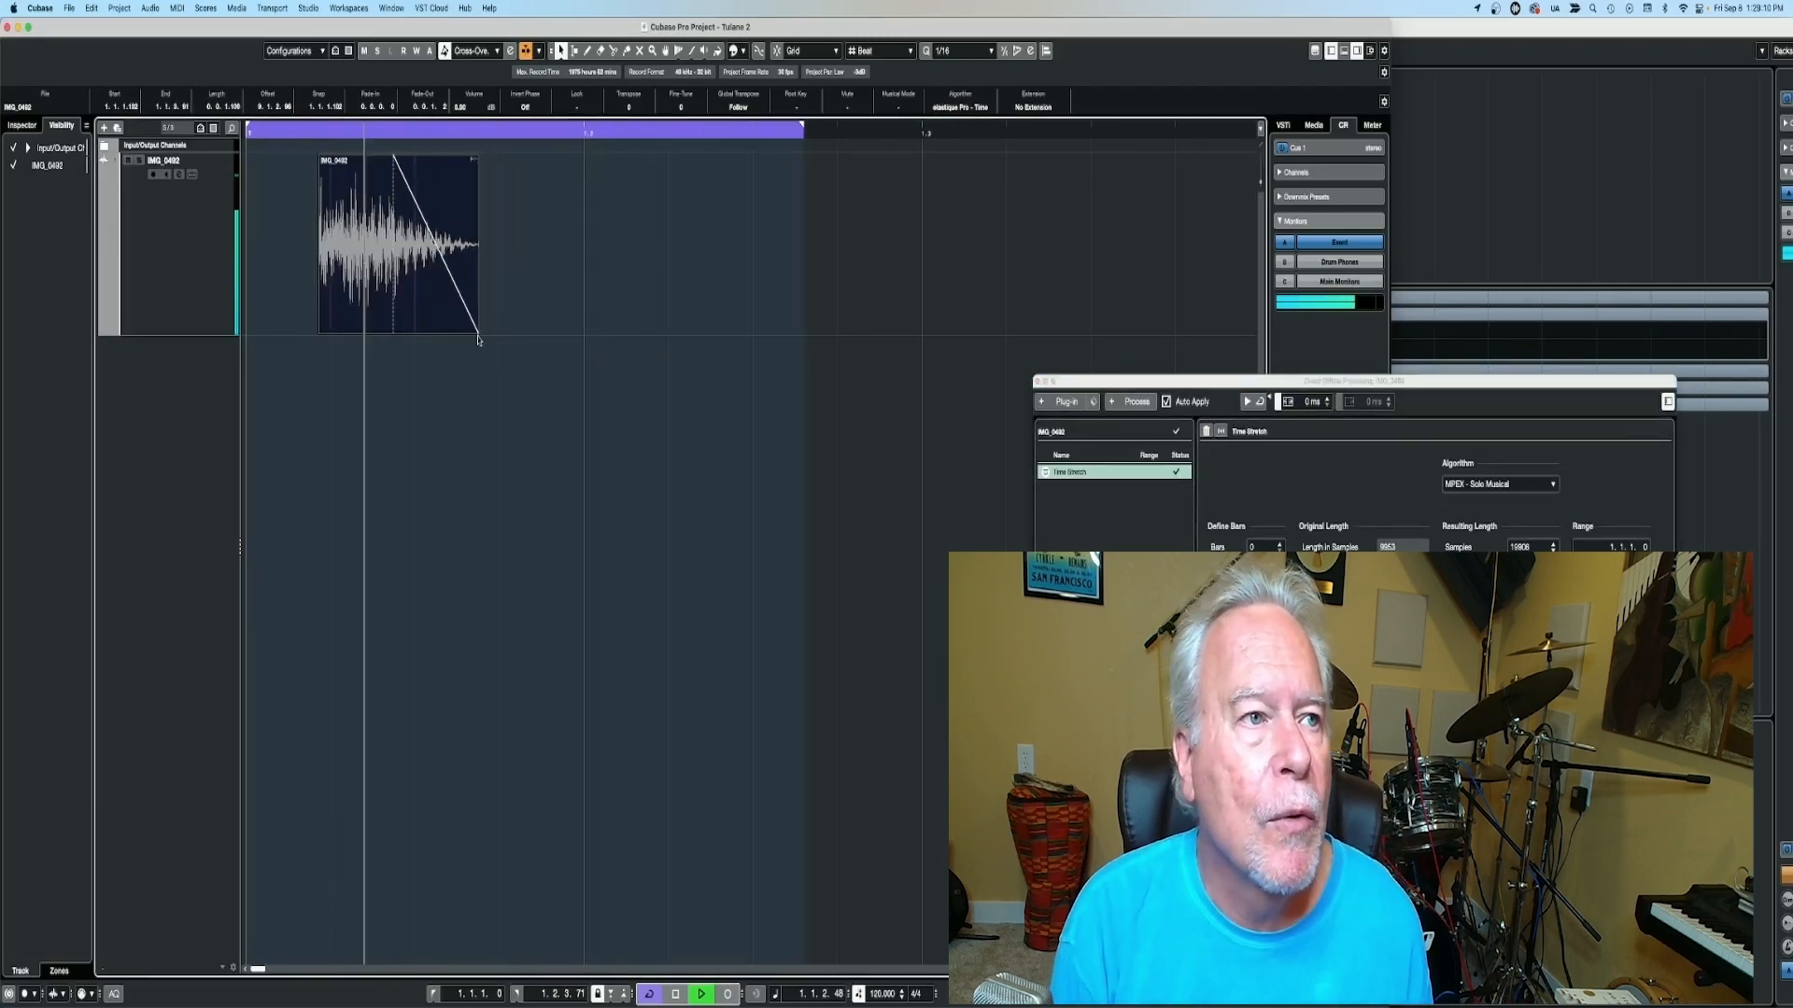
left_click(1037, 381)
Review the Synchronous settings in the Reason Rack insert on the IMG_0492 channel, and close the plug-in.
key("F3")
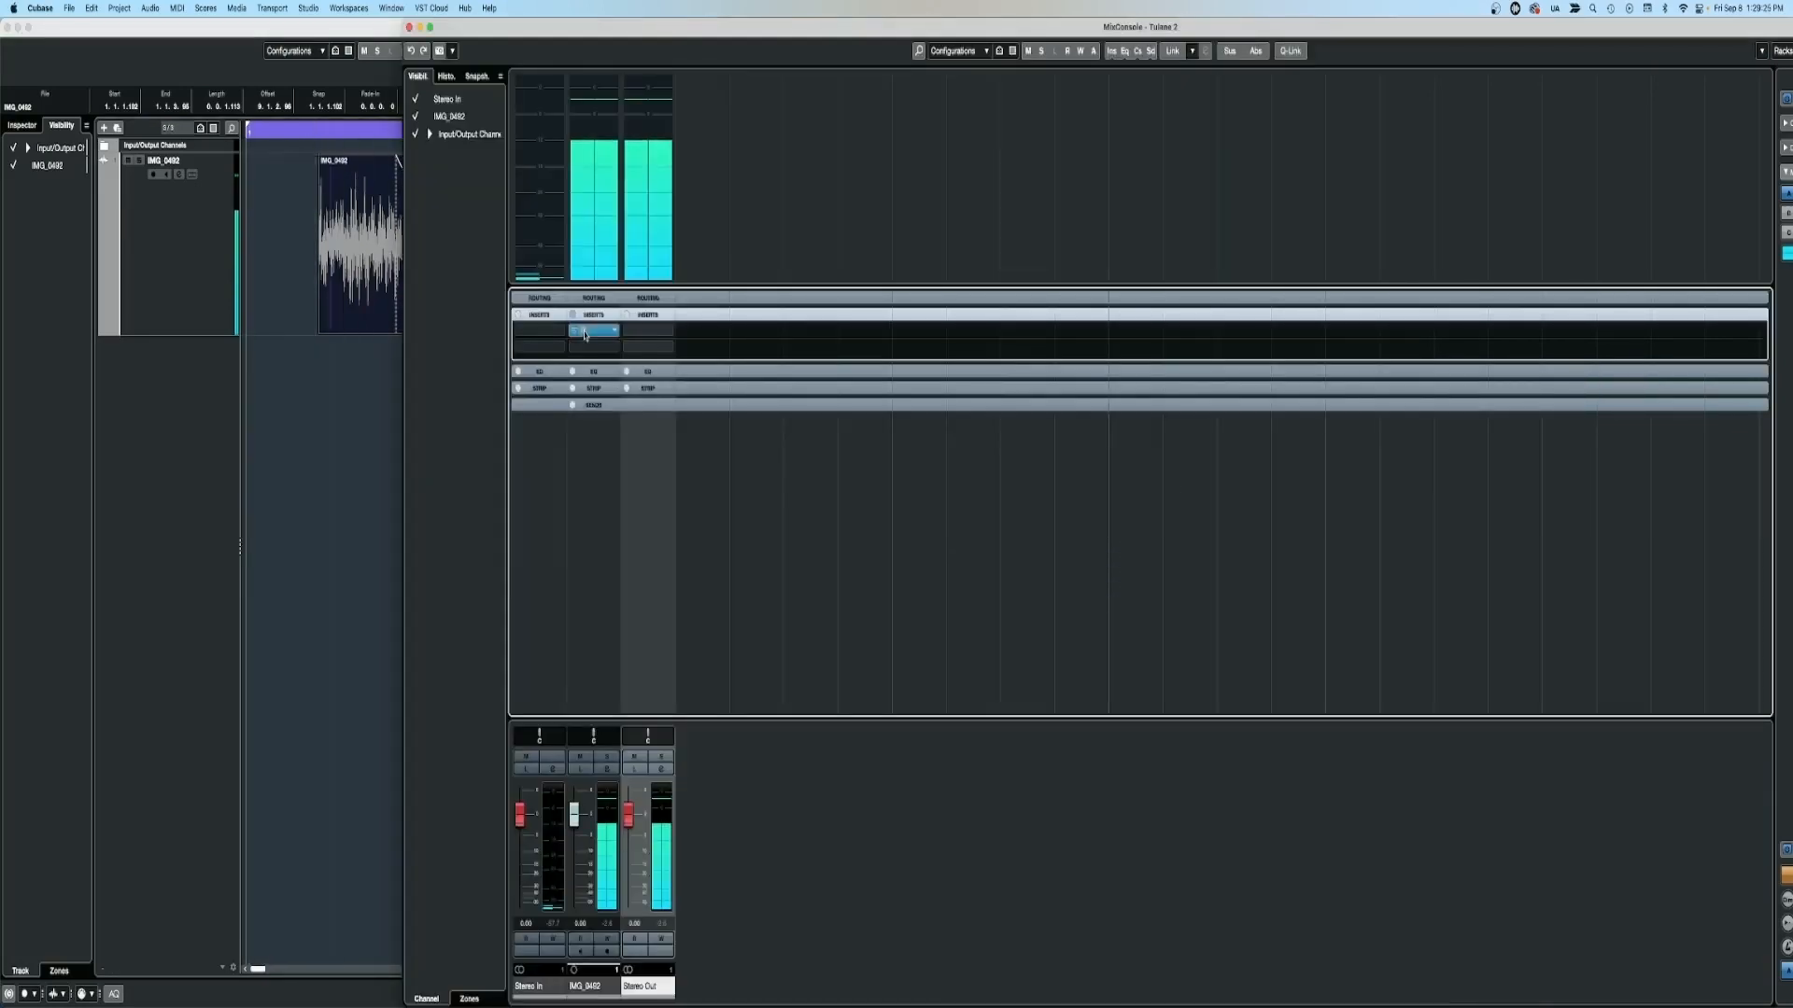
left_click(584, 333)
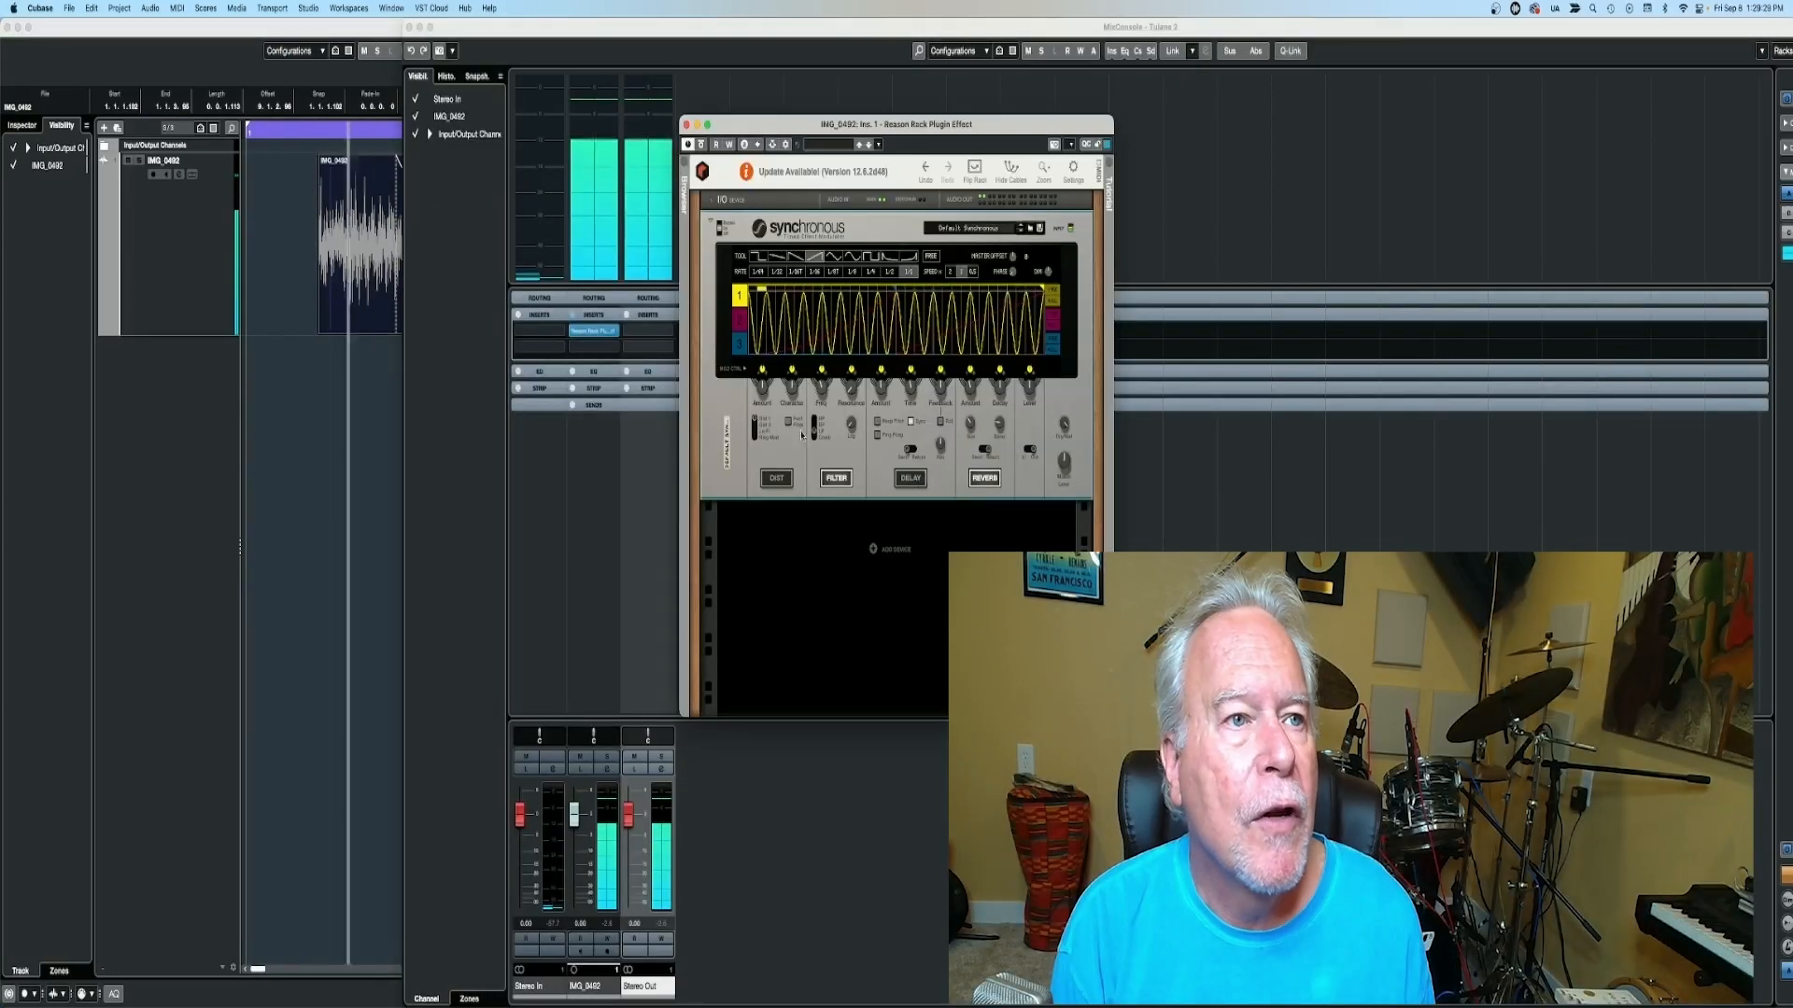
left_click(801, 434)
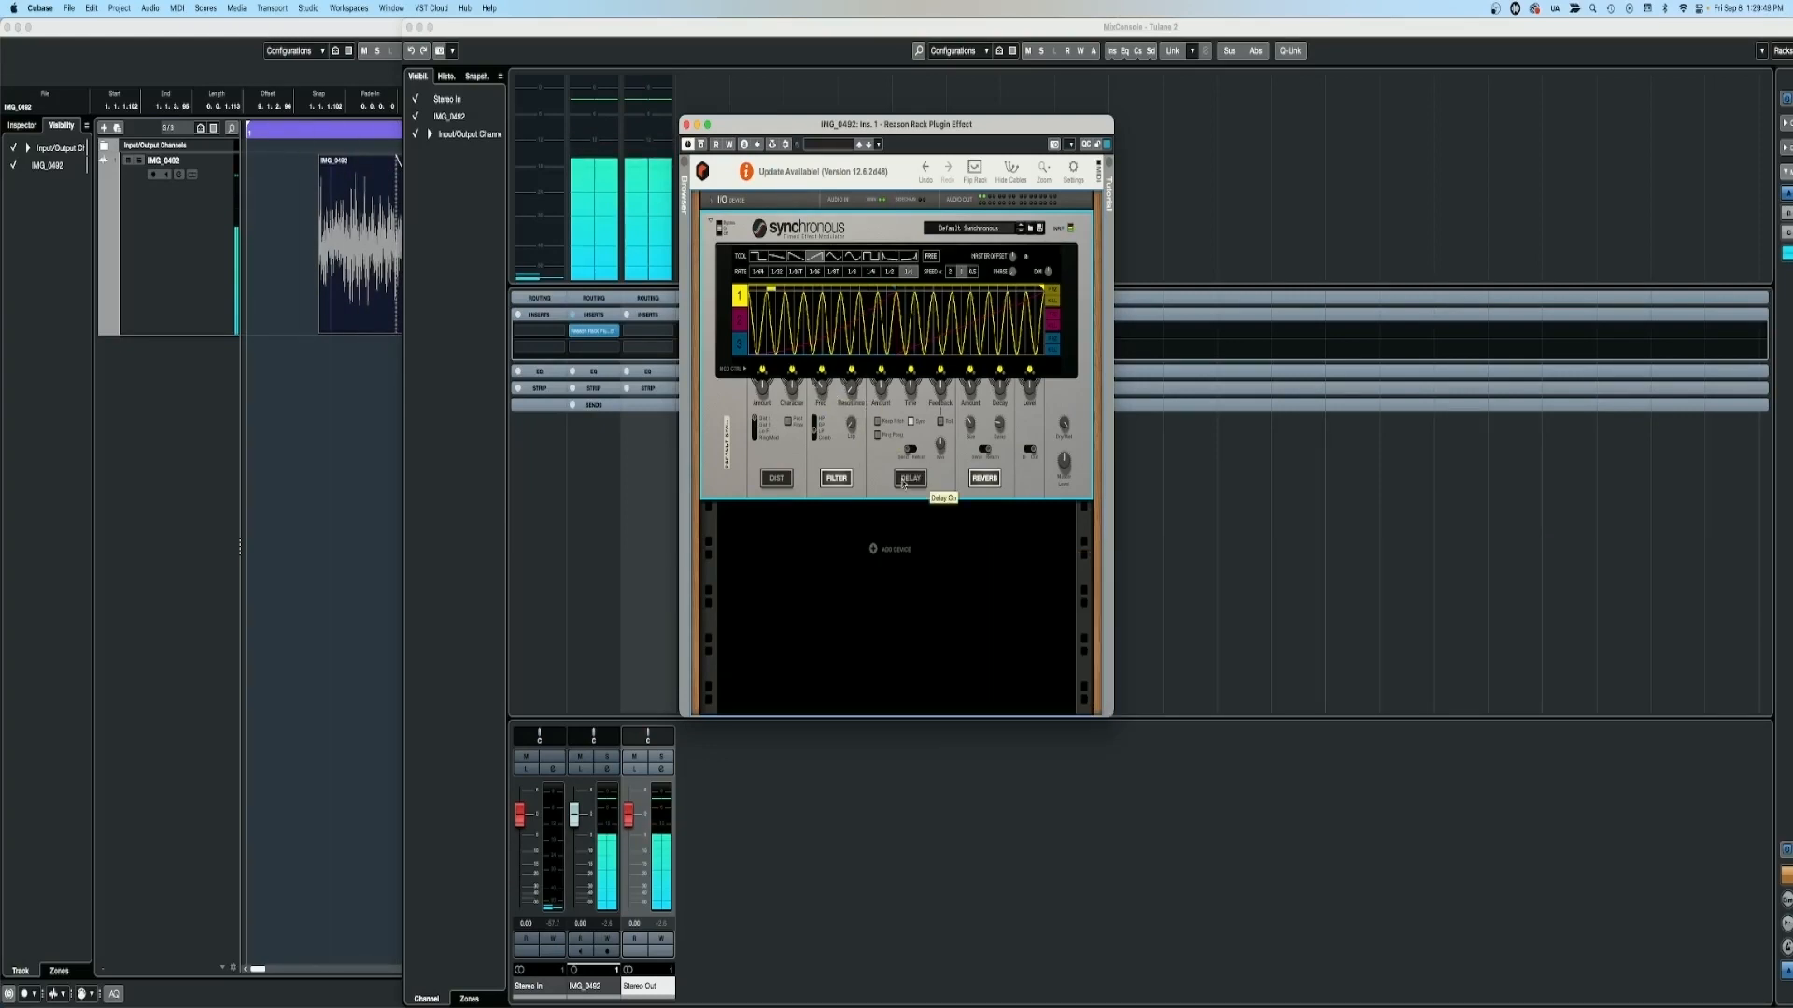
left_click(688, 126)
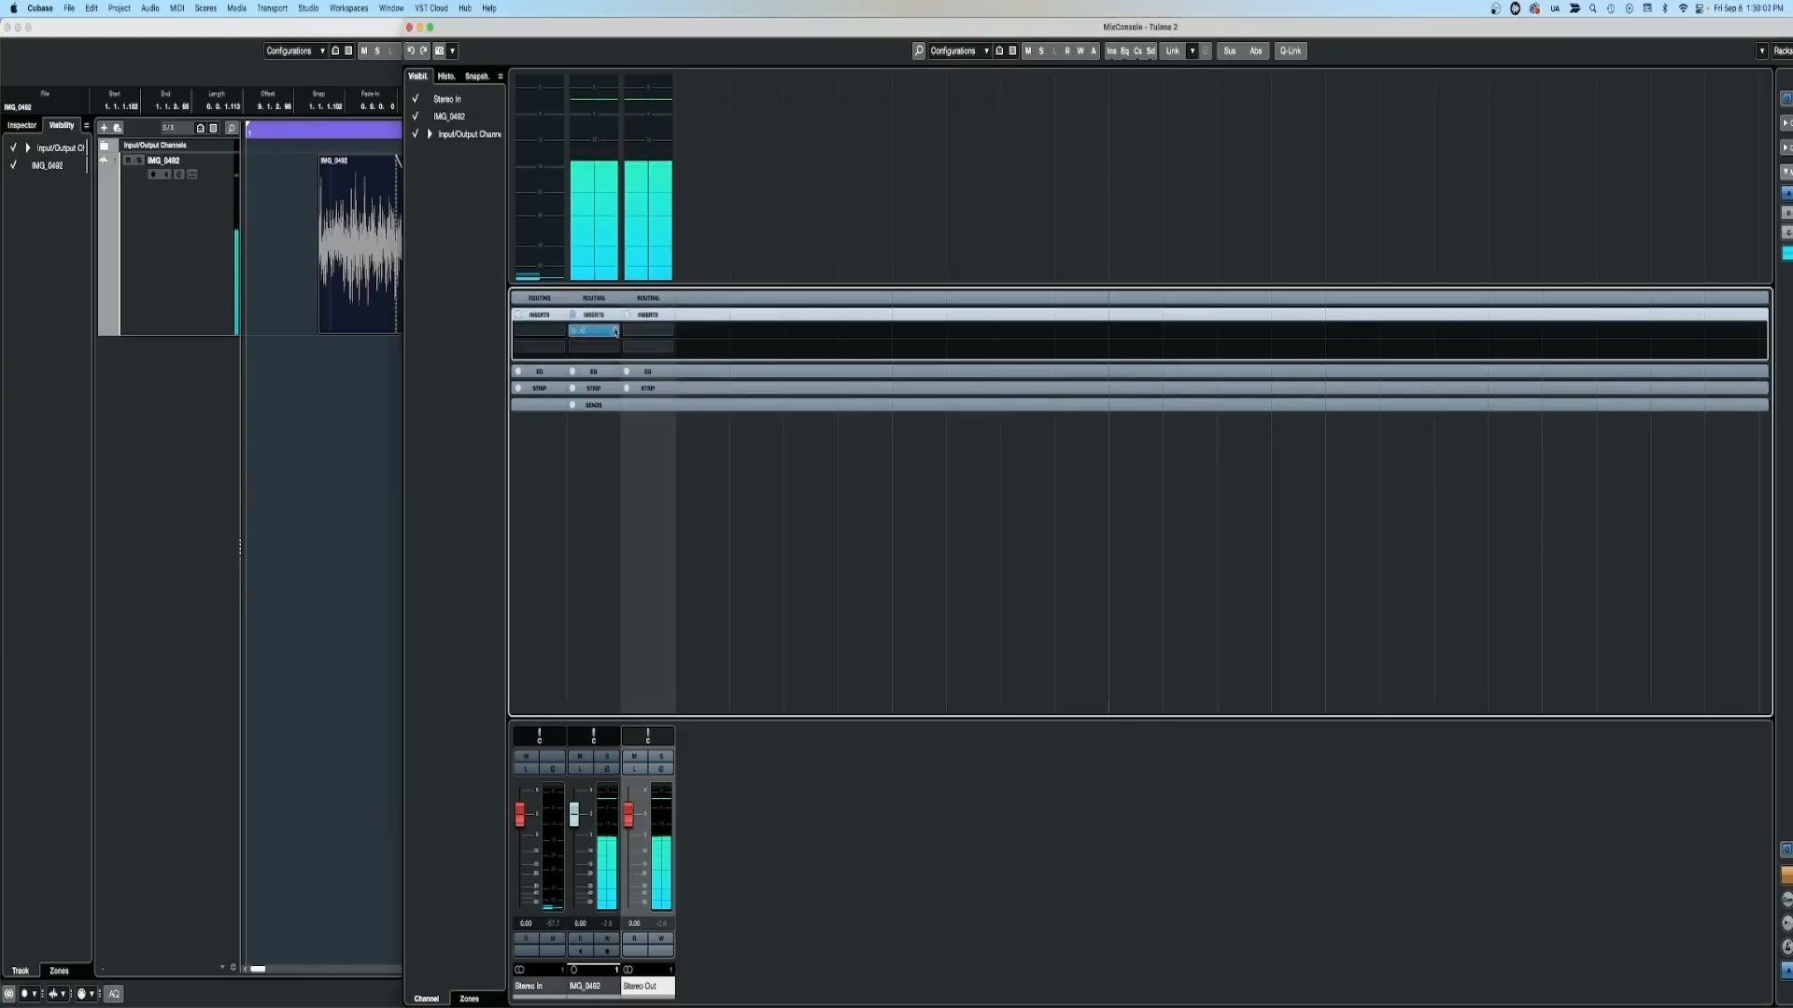
Insert Guitar Rig 5 in the IMG_0492 channel's second slot and load the Fingered Bass 1 preset from Bass Amps.
left_click(616, 348)
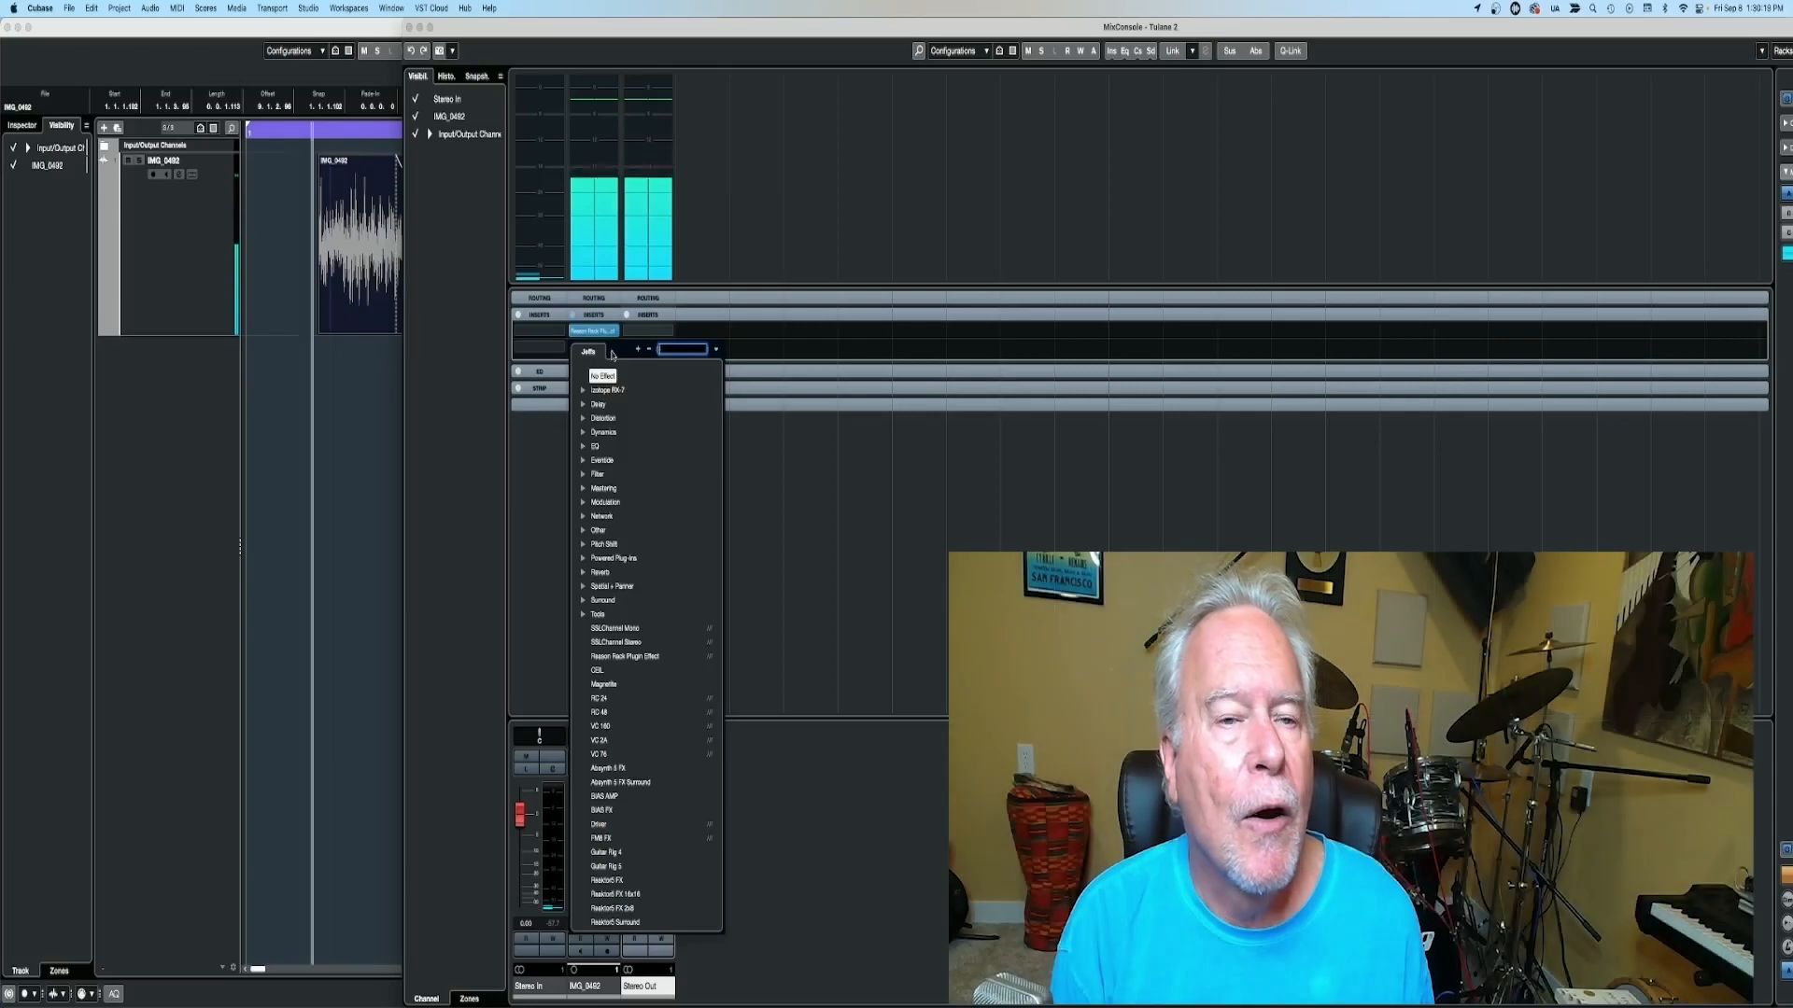
left_click(606, 866)
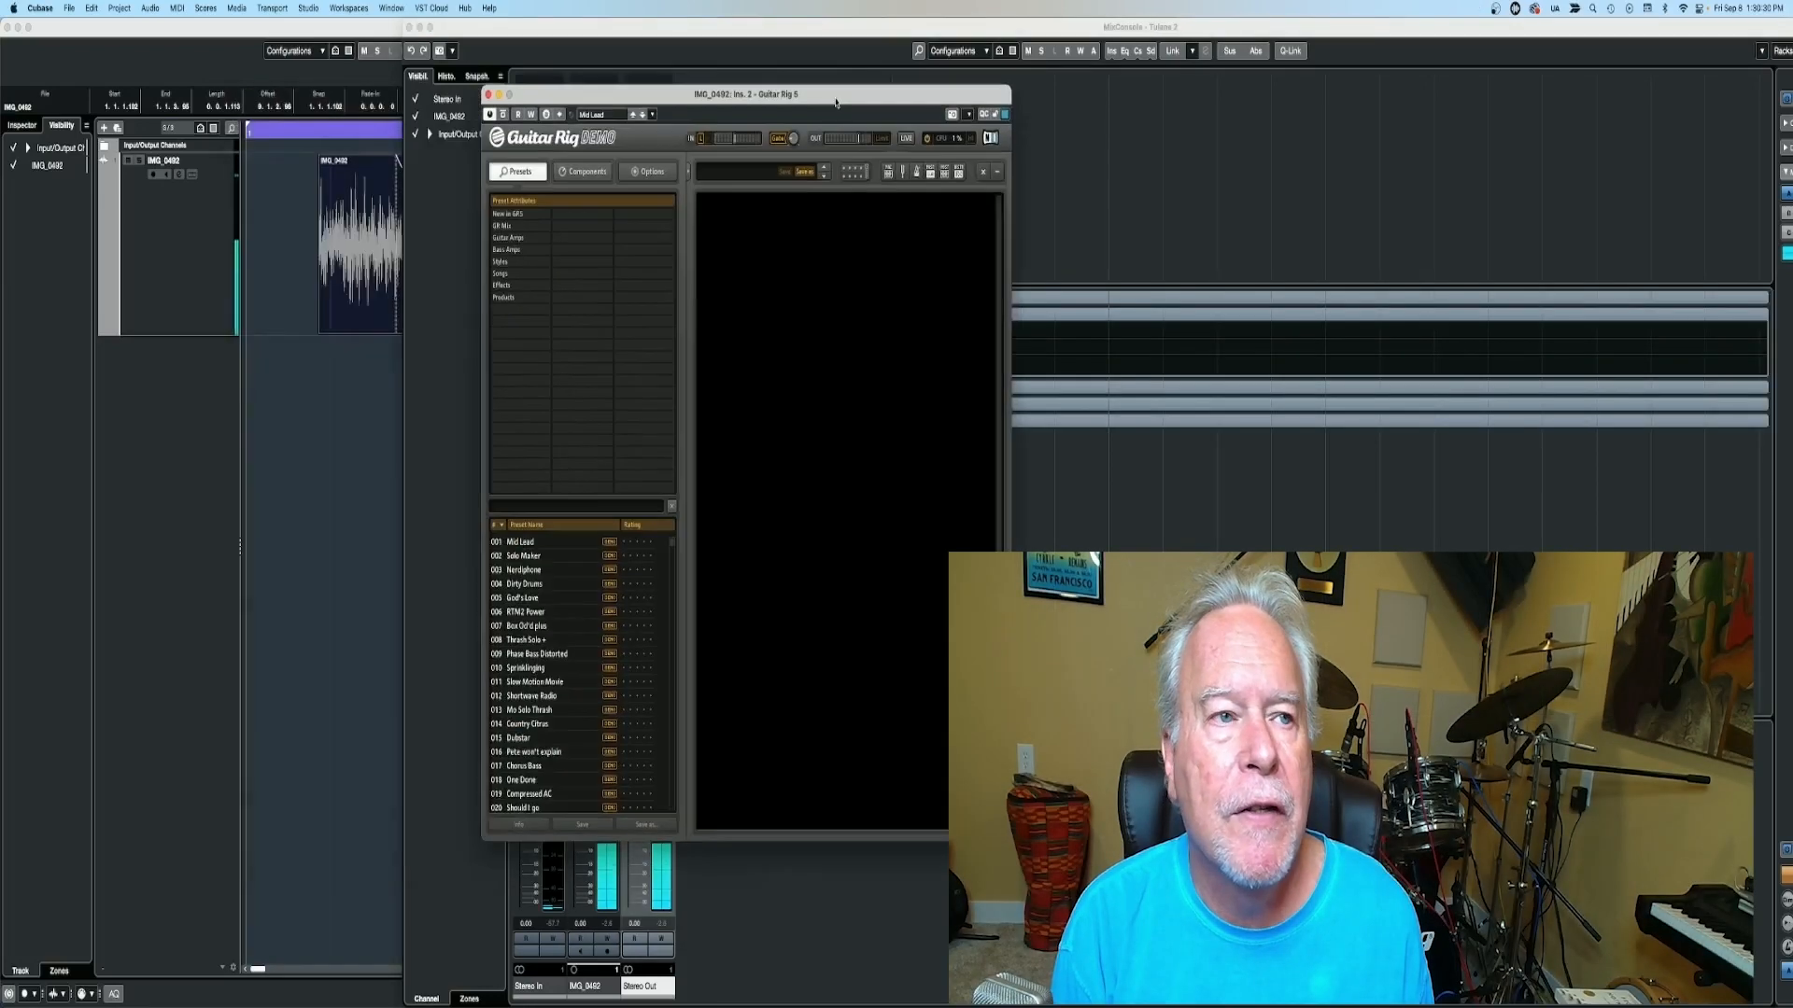
left_click(751, 277)
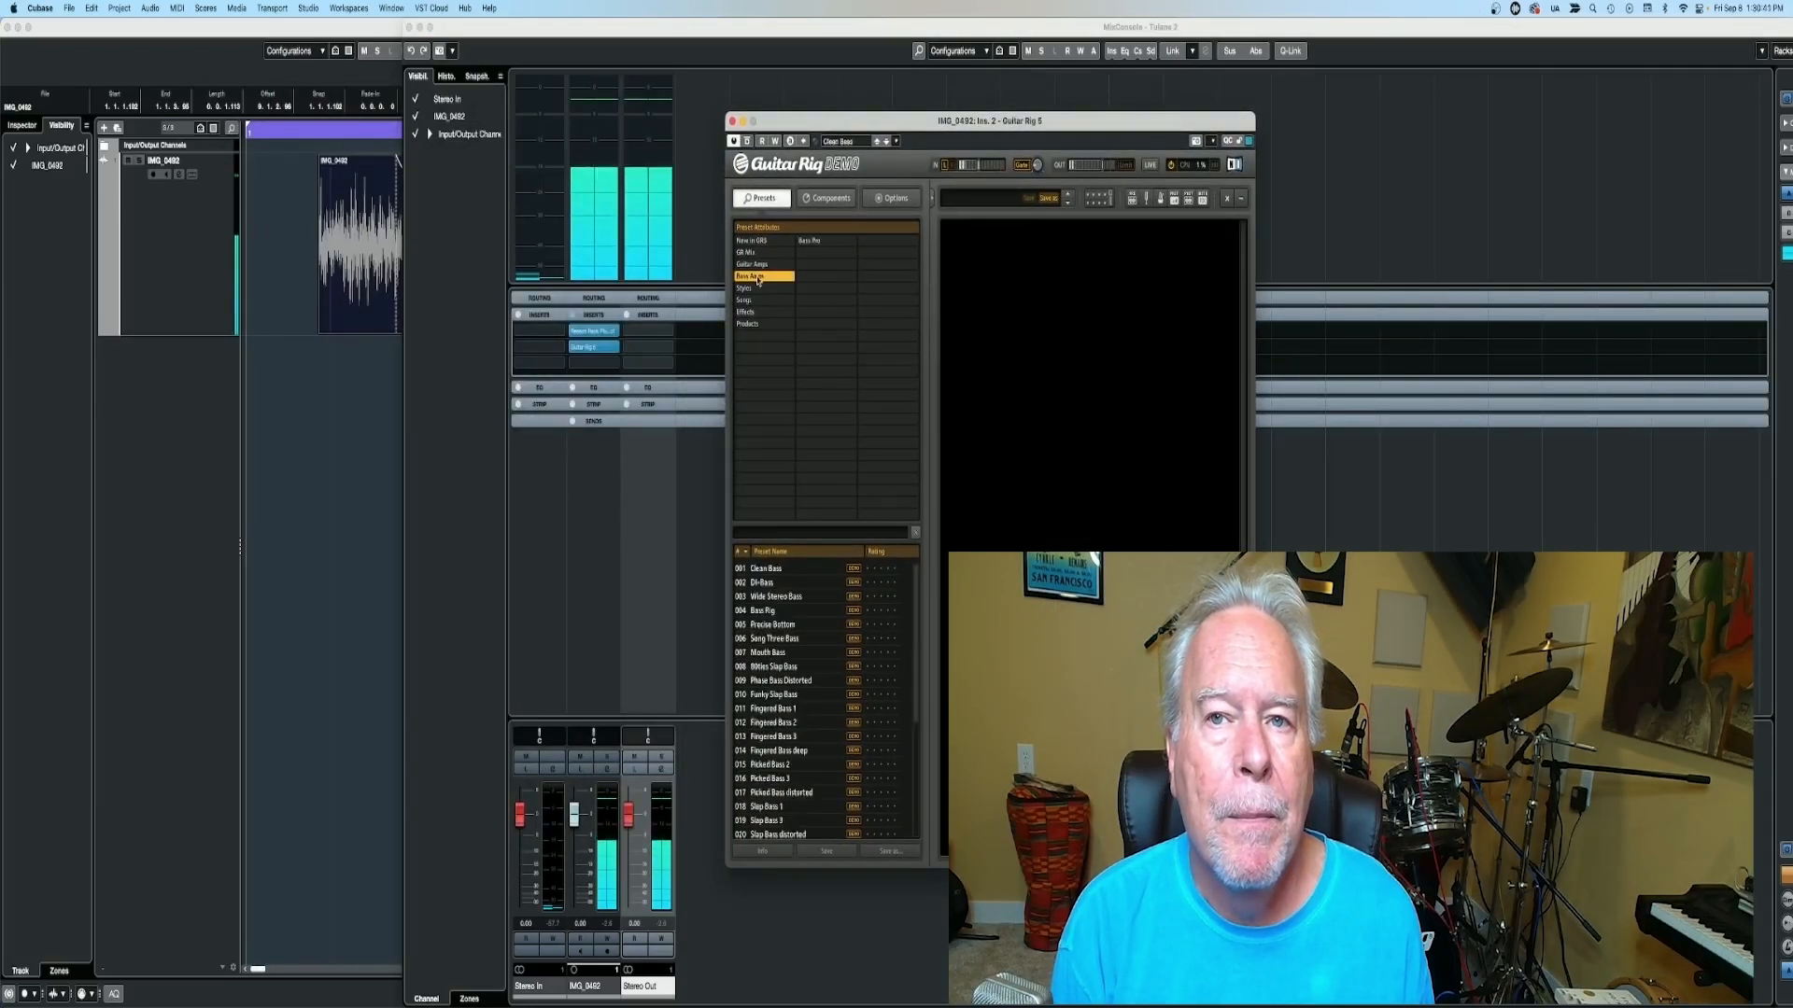
left_click(779, 709)
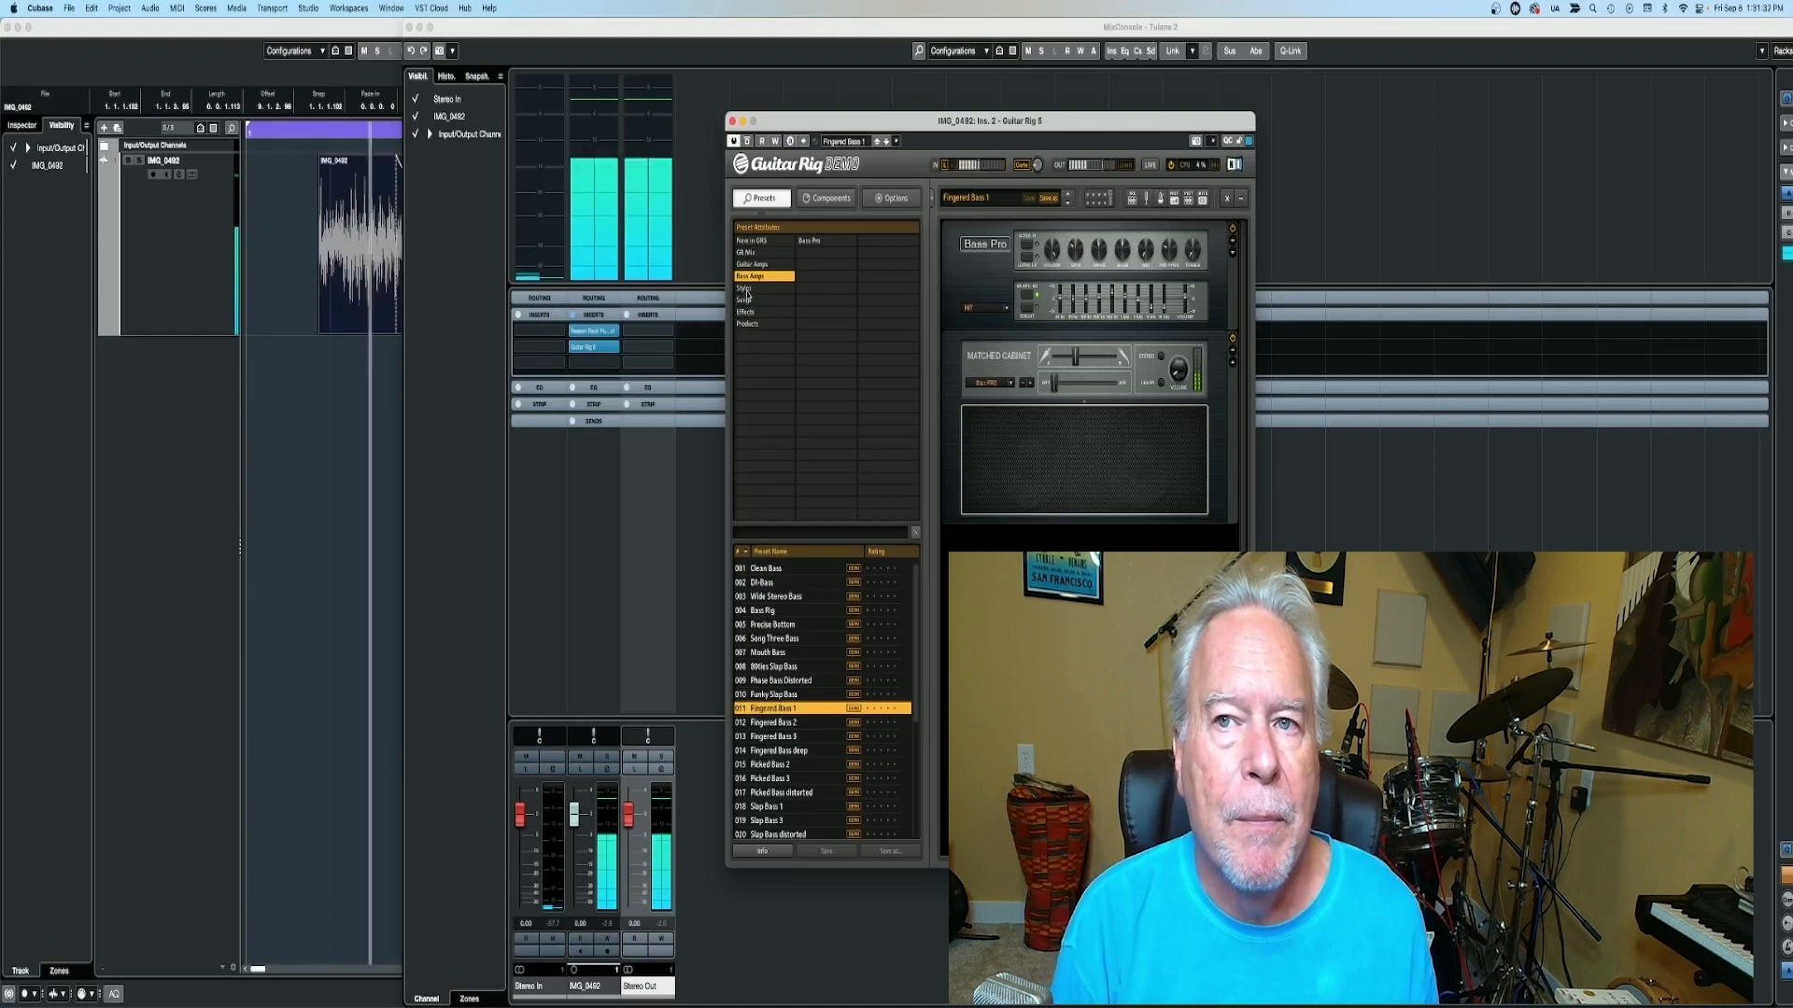
left_click(733, 121)
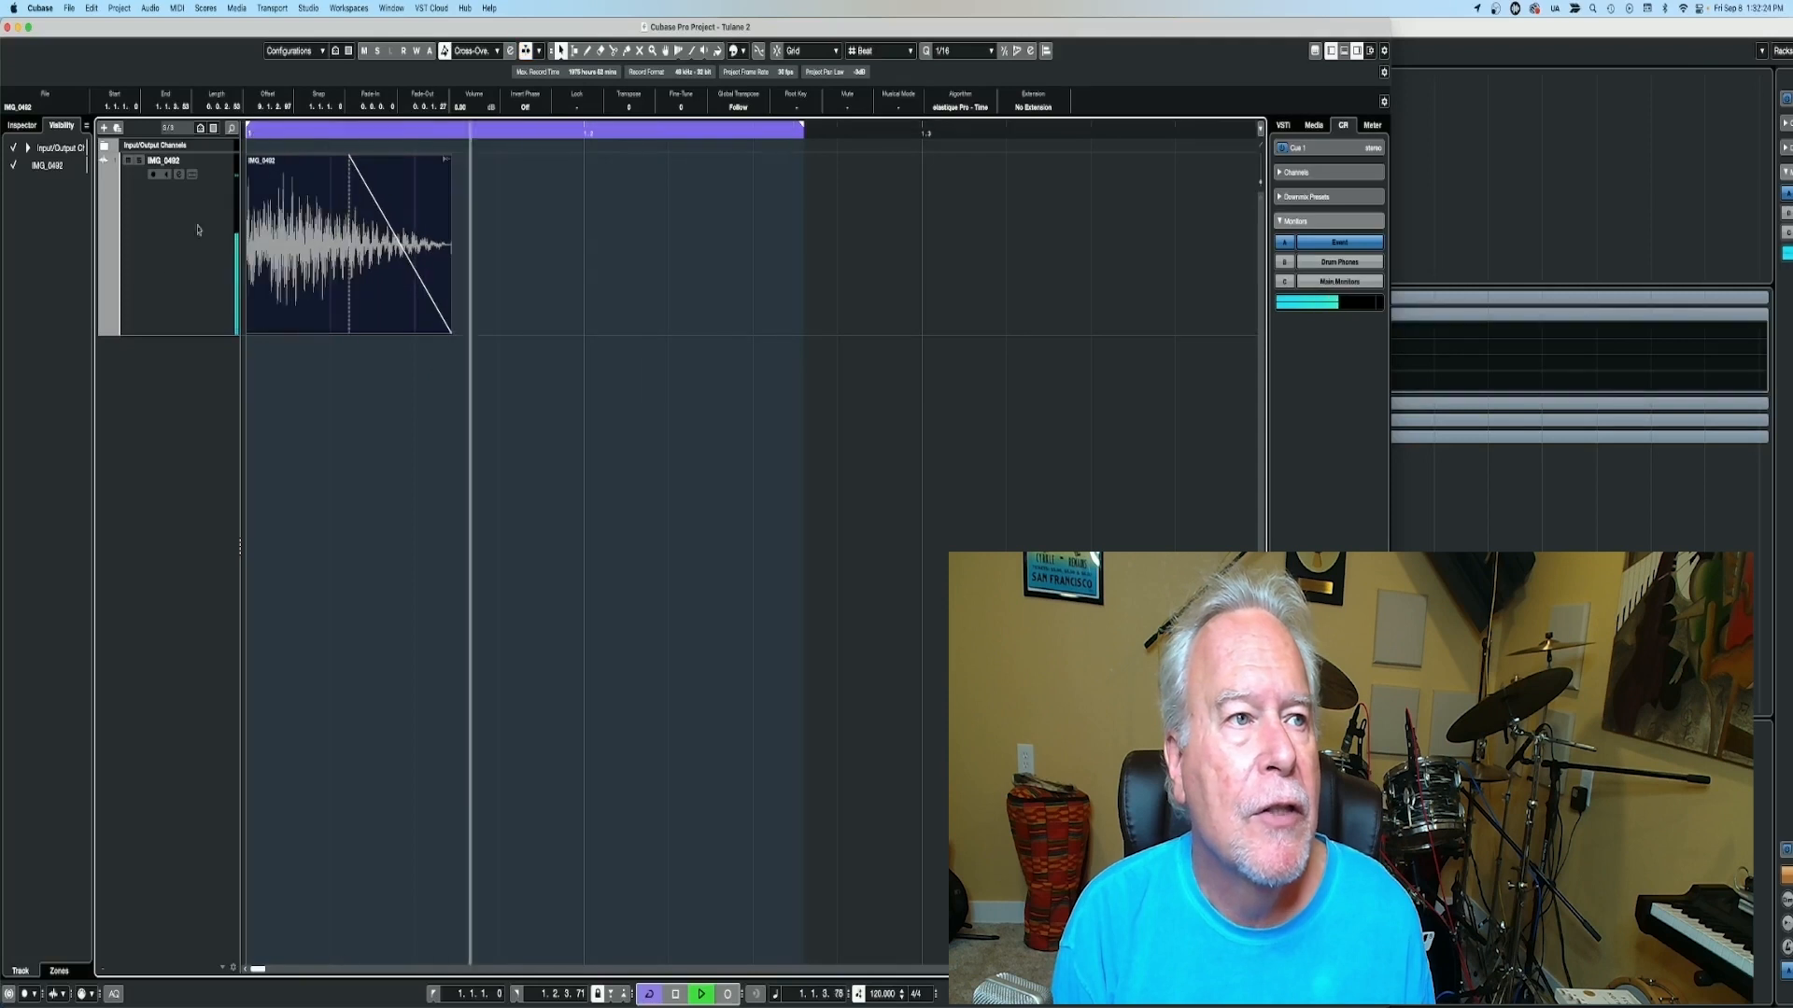
Duplicate the IMG_0492 track and open the MixConsole with the playback running.
left_click(170, 268)
right_click(172, 270)
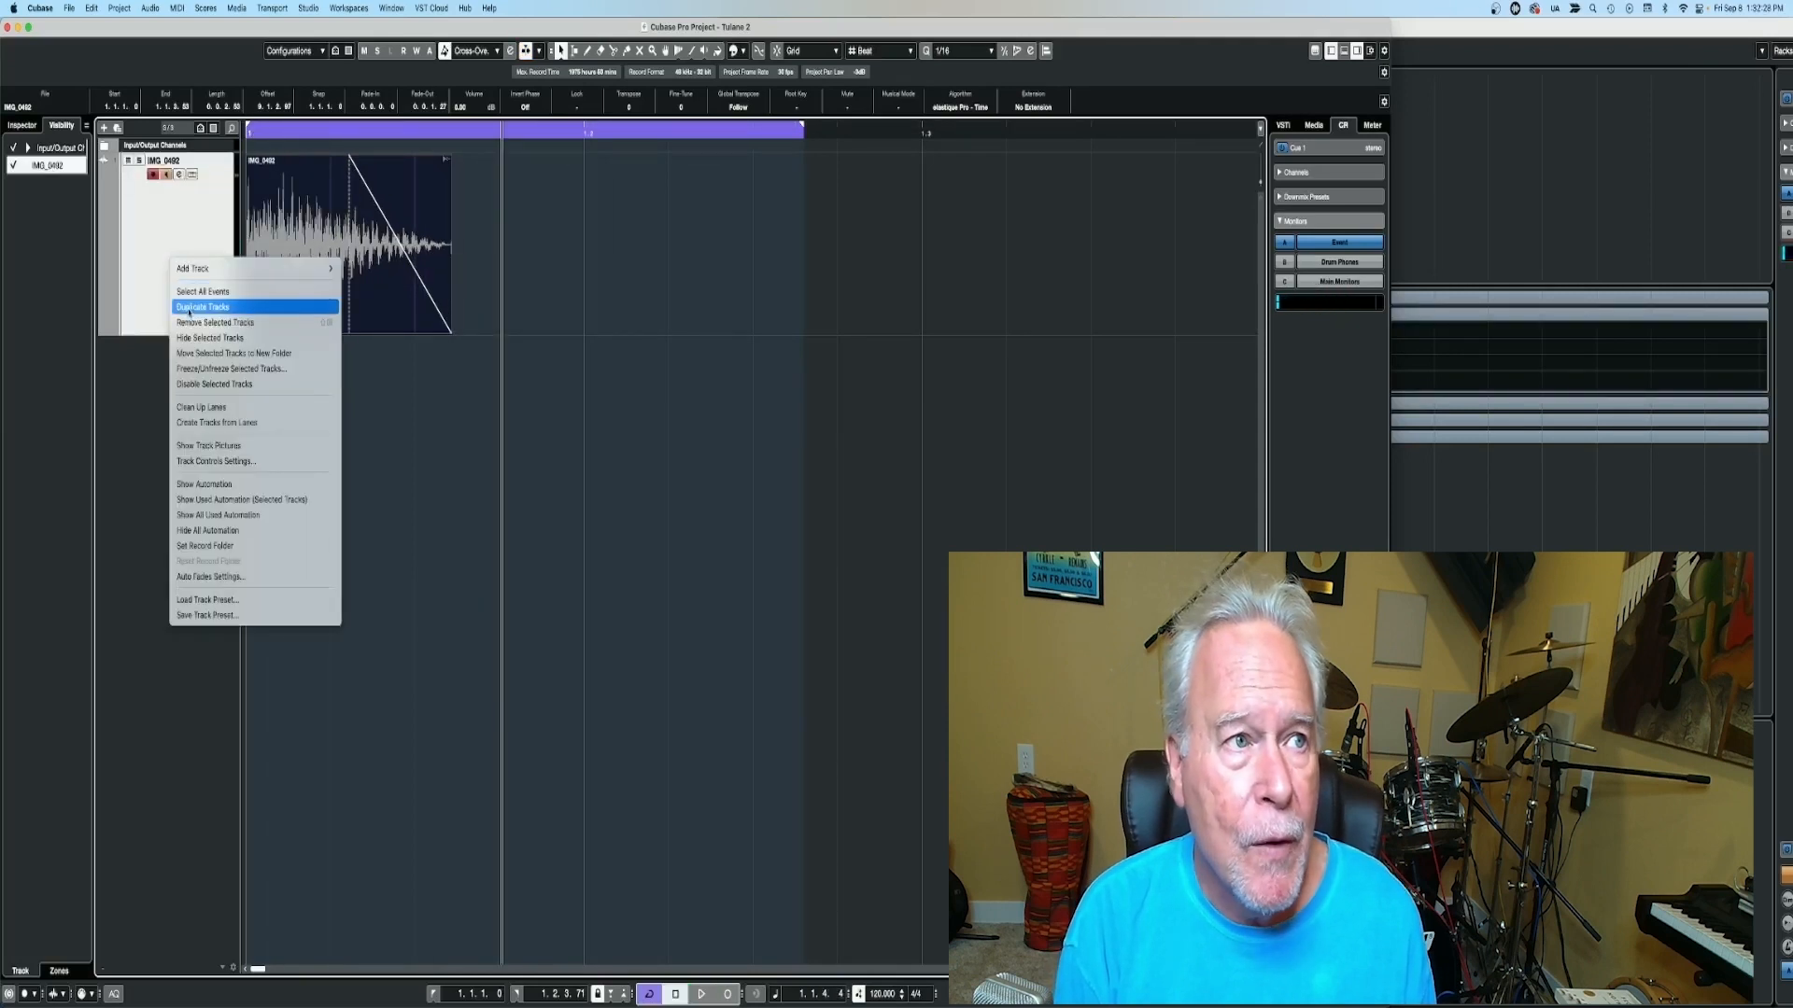
left_click(189, 308)
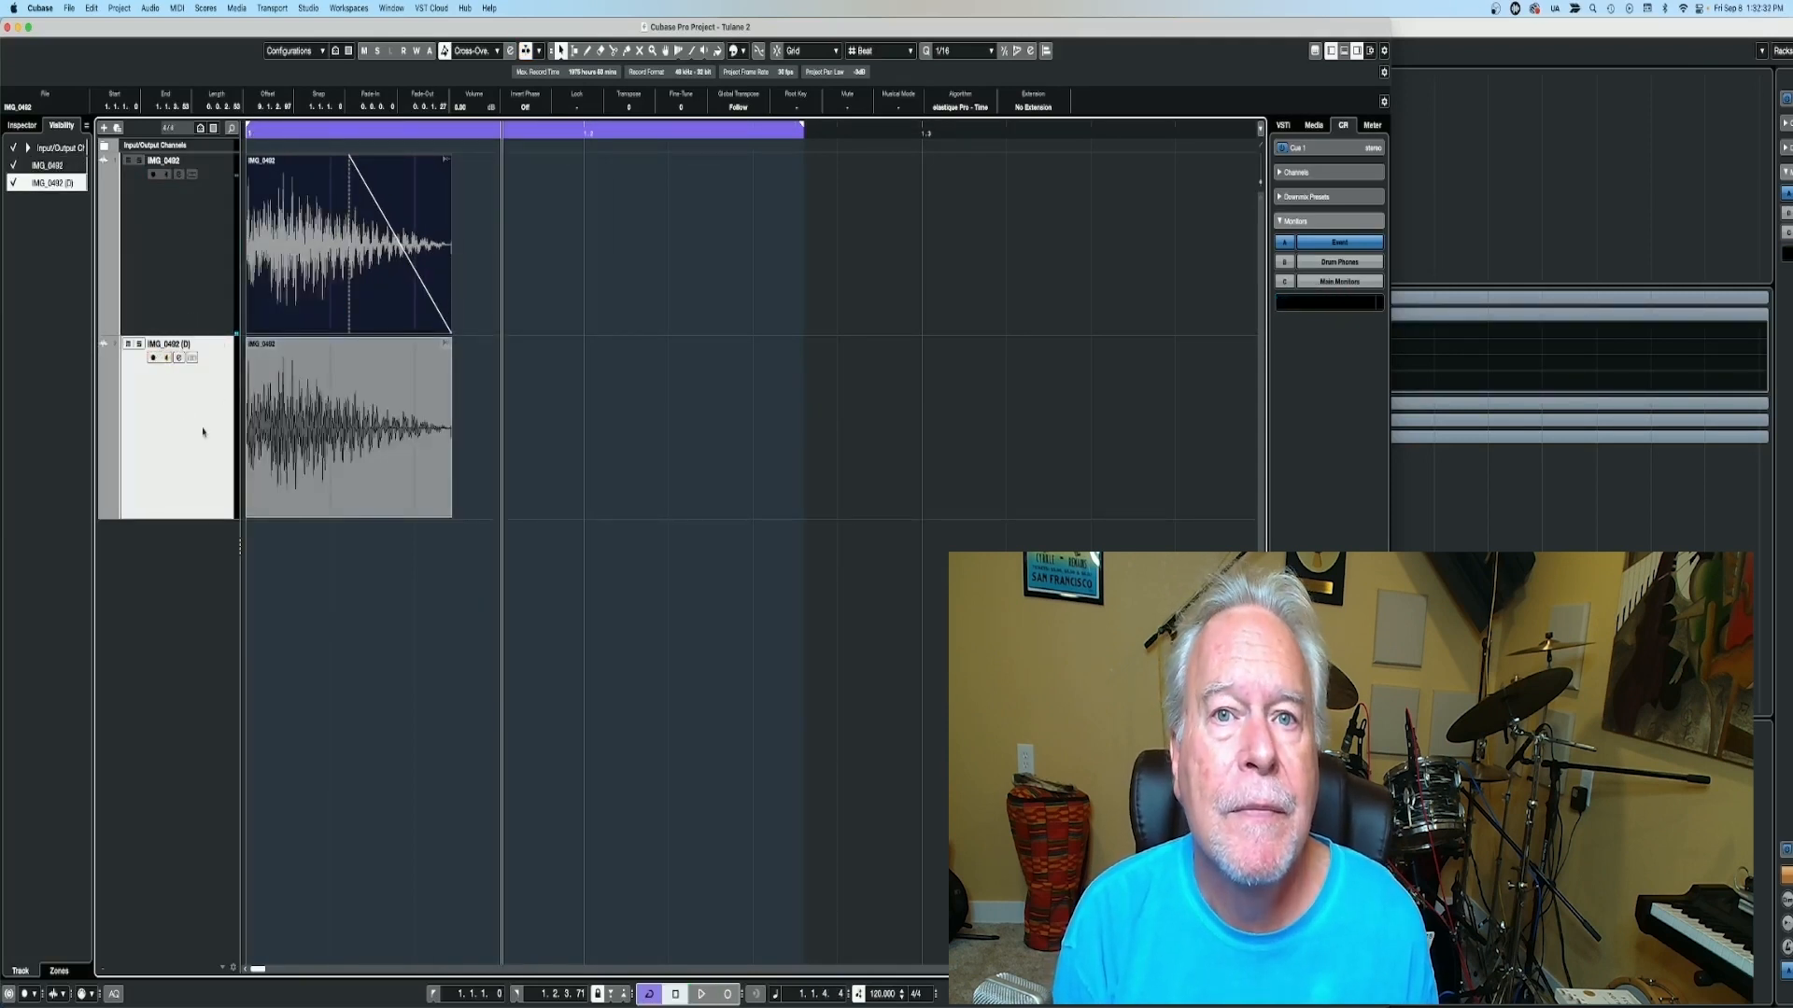
key("space")
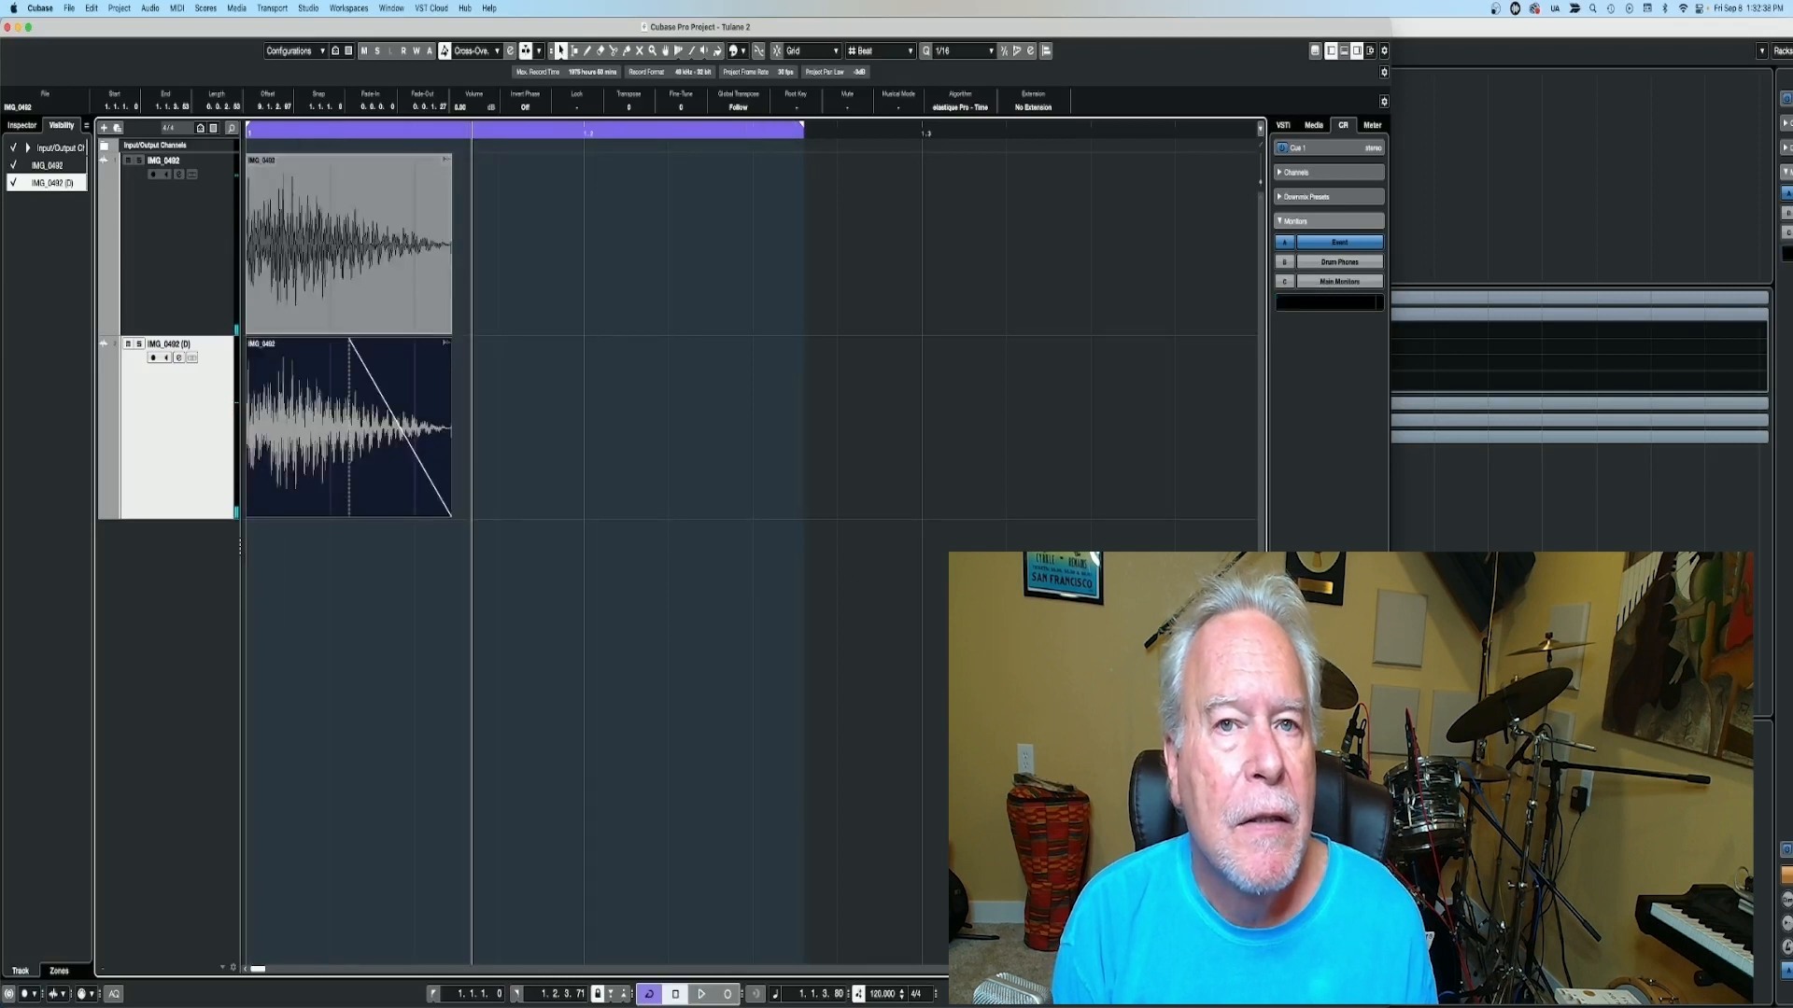
key("F3")
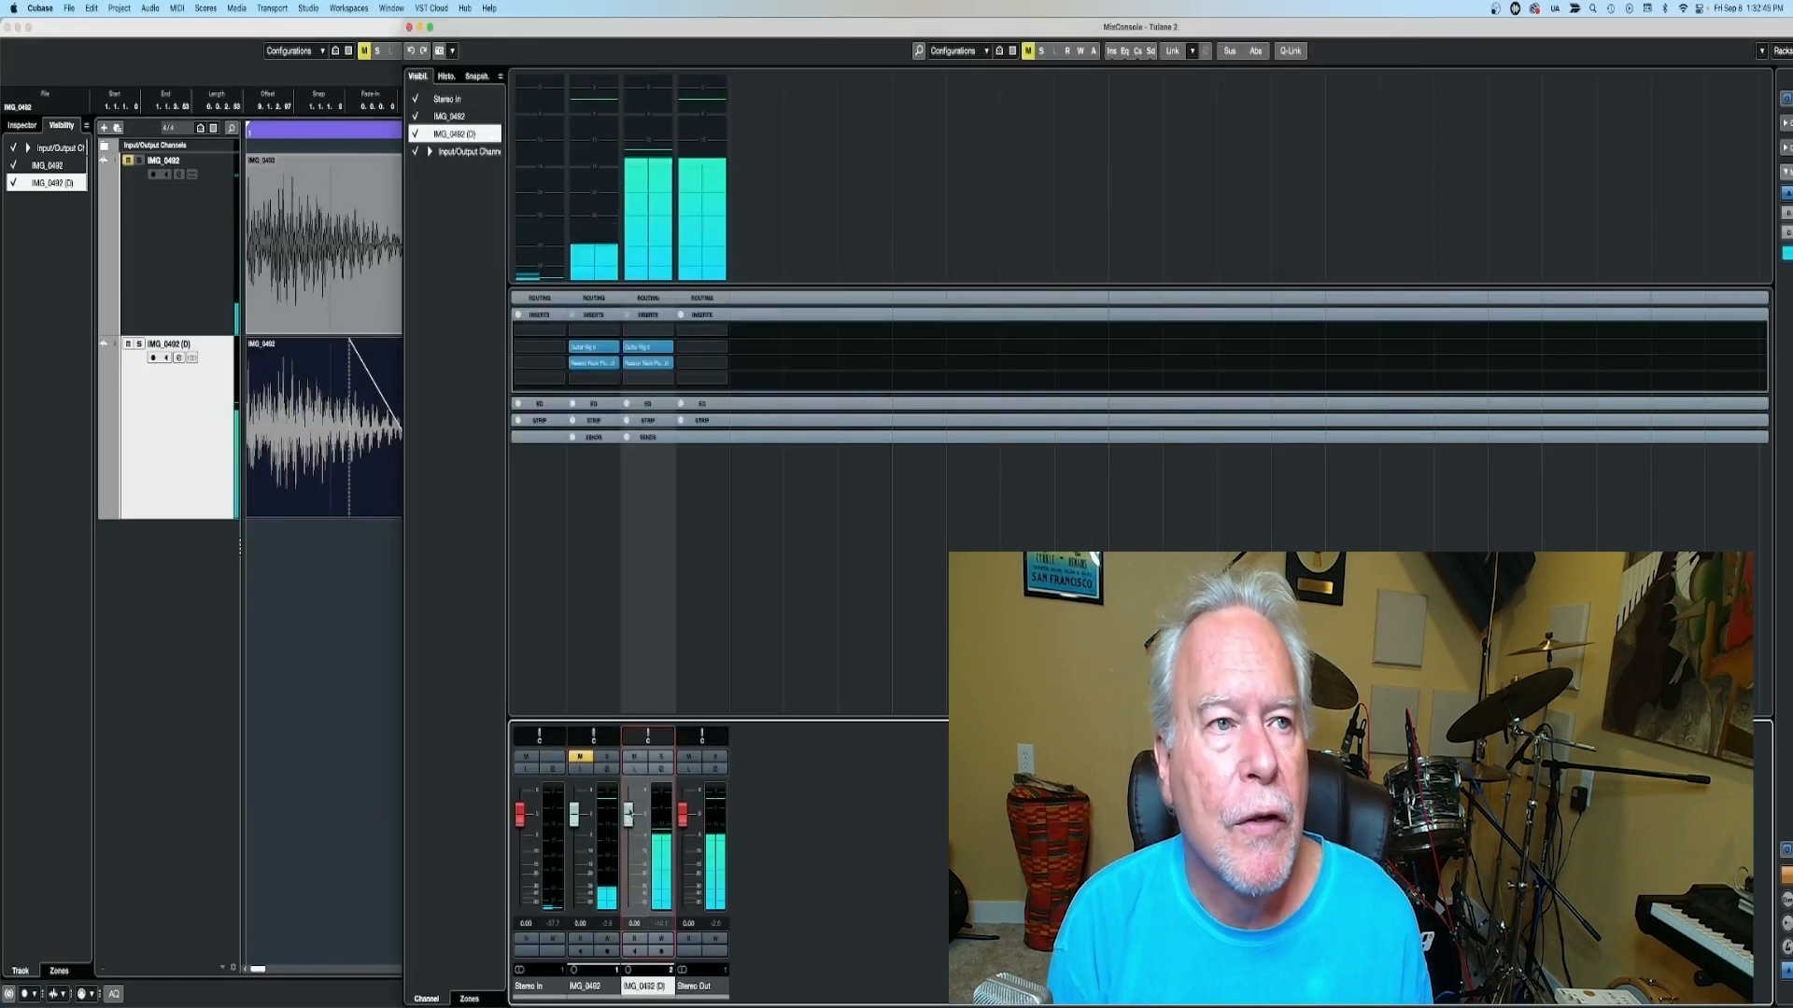
Try ToneBooster in the duplicate channel's fourth insert slot, comparing it with the original IMG_0492 channel unmuted and muted.
left_click(648, 379)
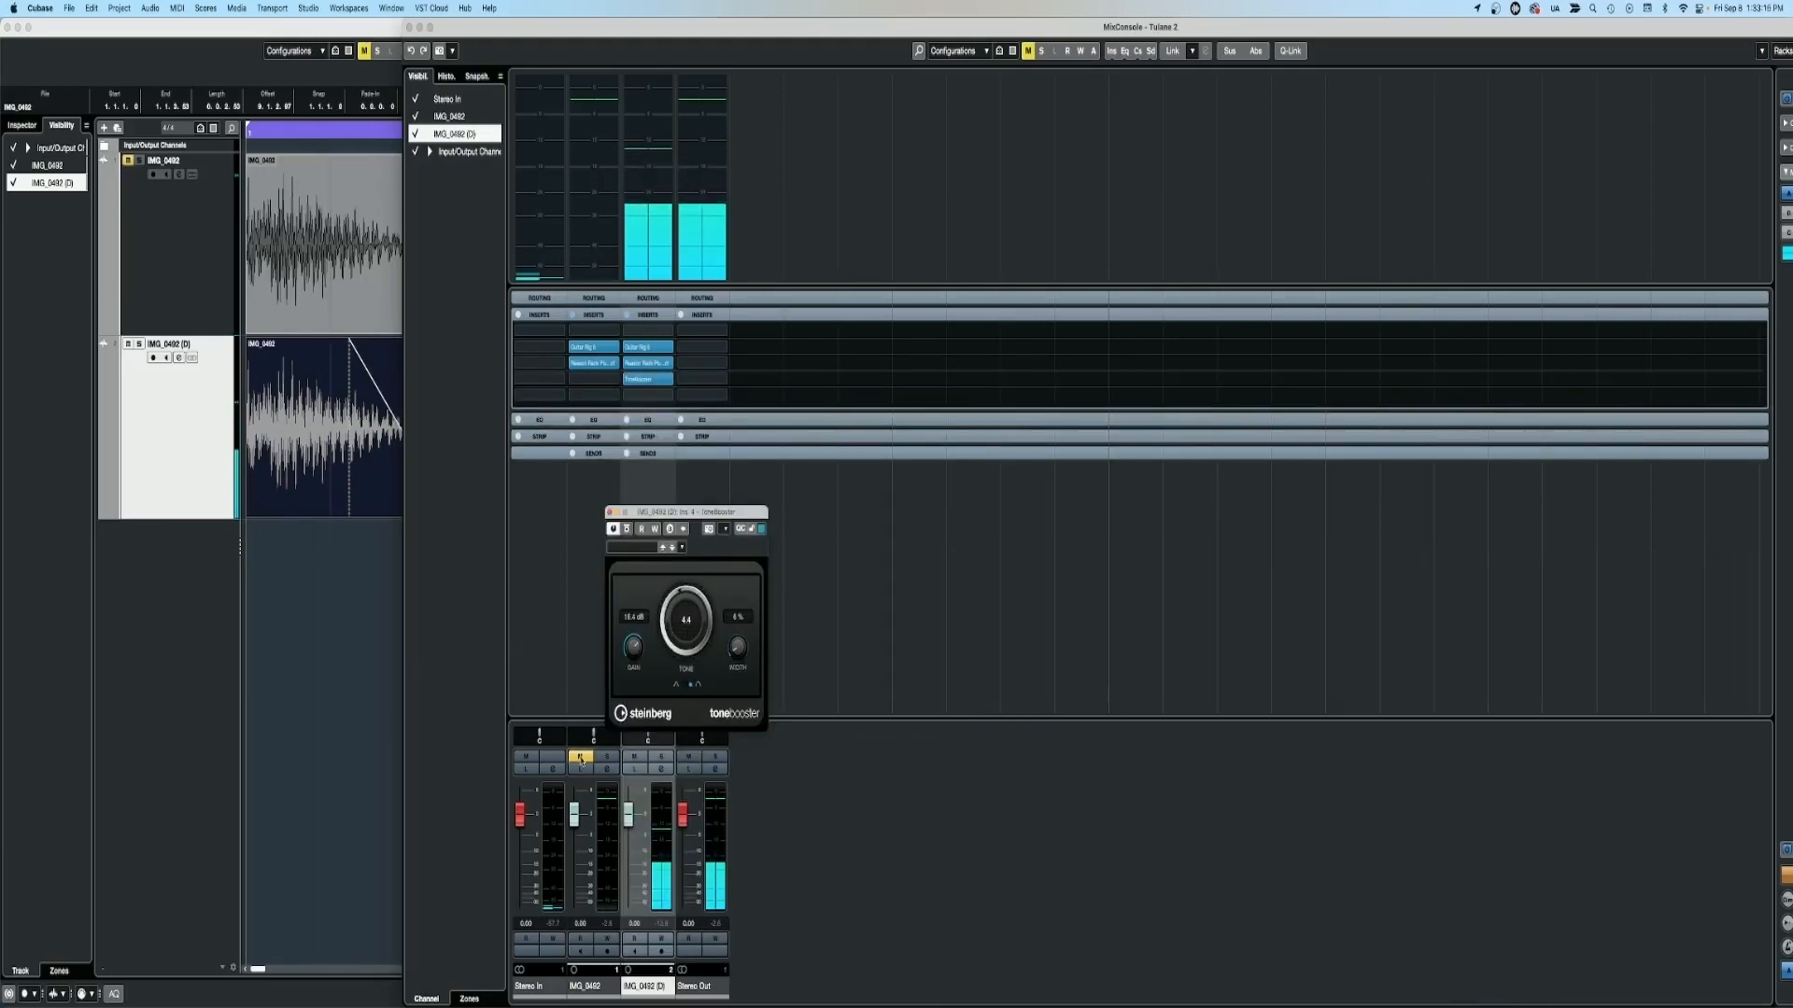
left_click(580, 757)
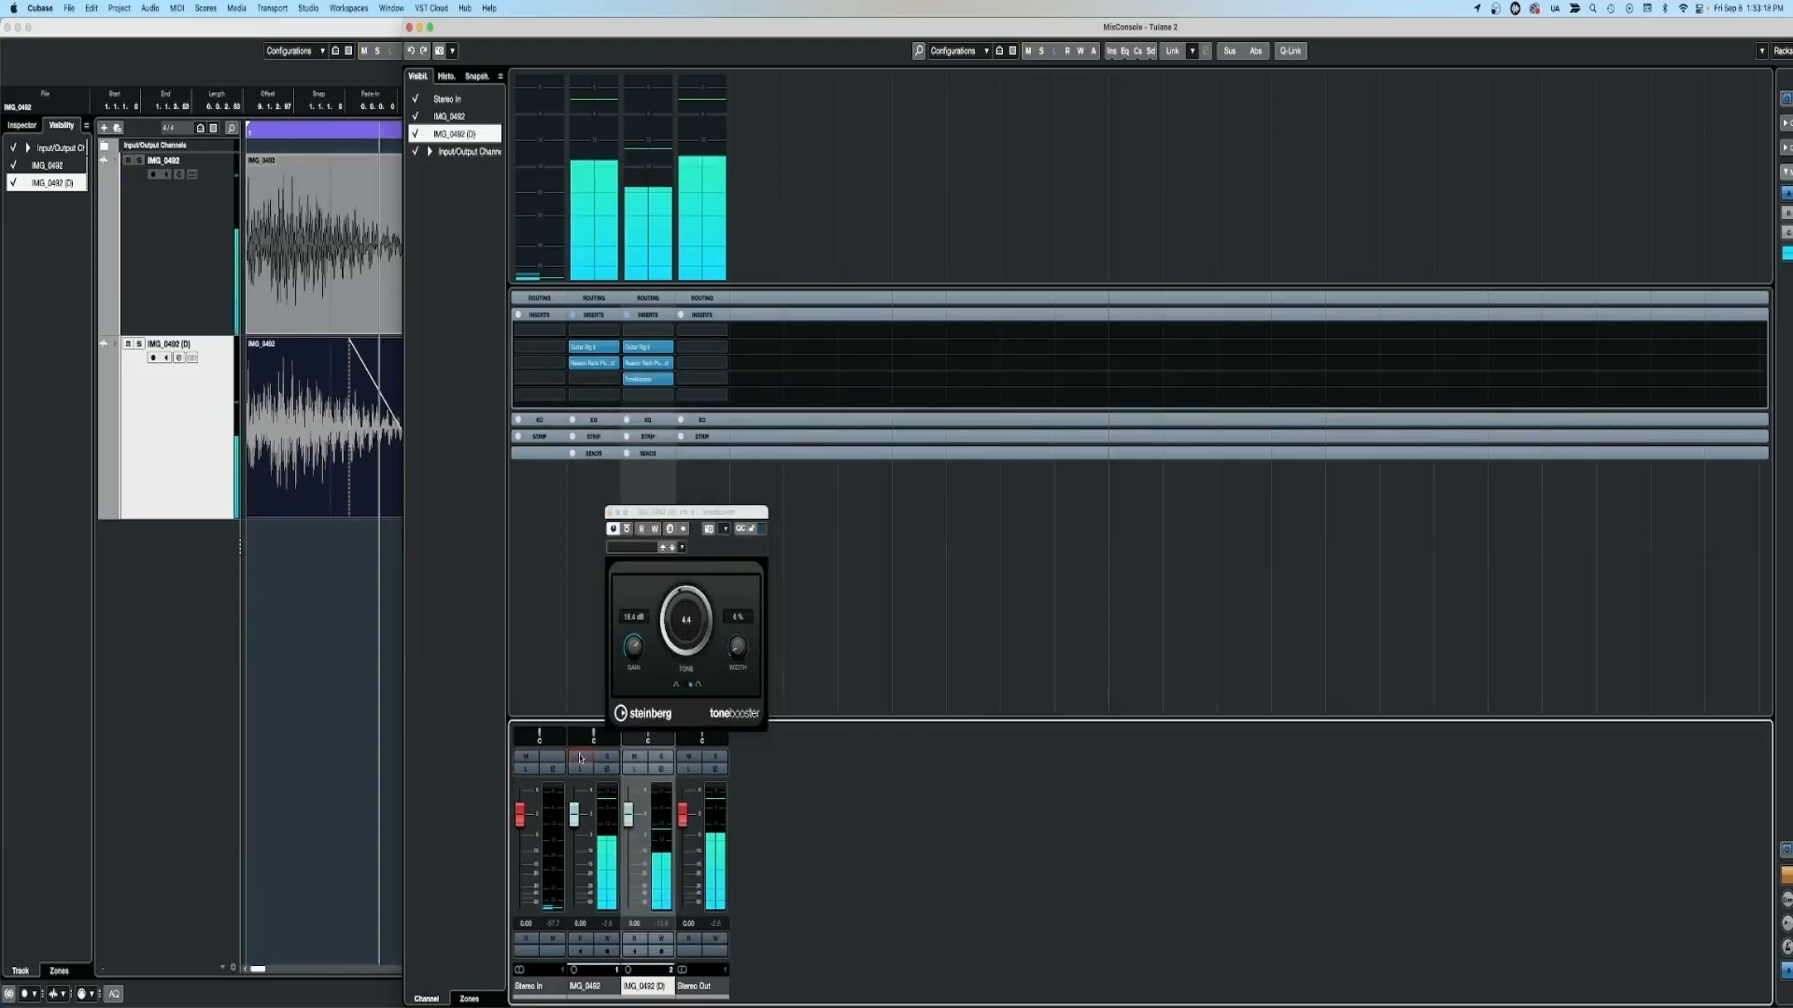
left_click(580, 756)
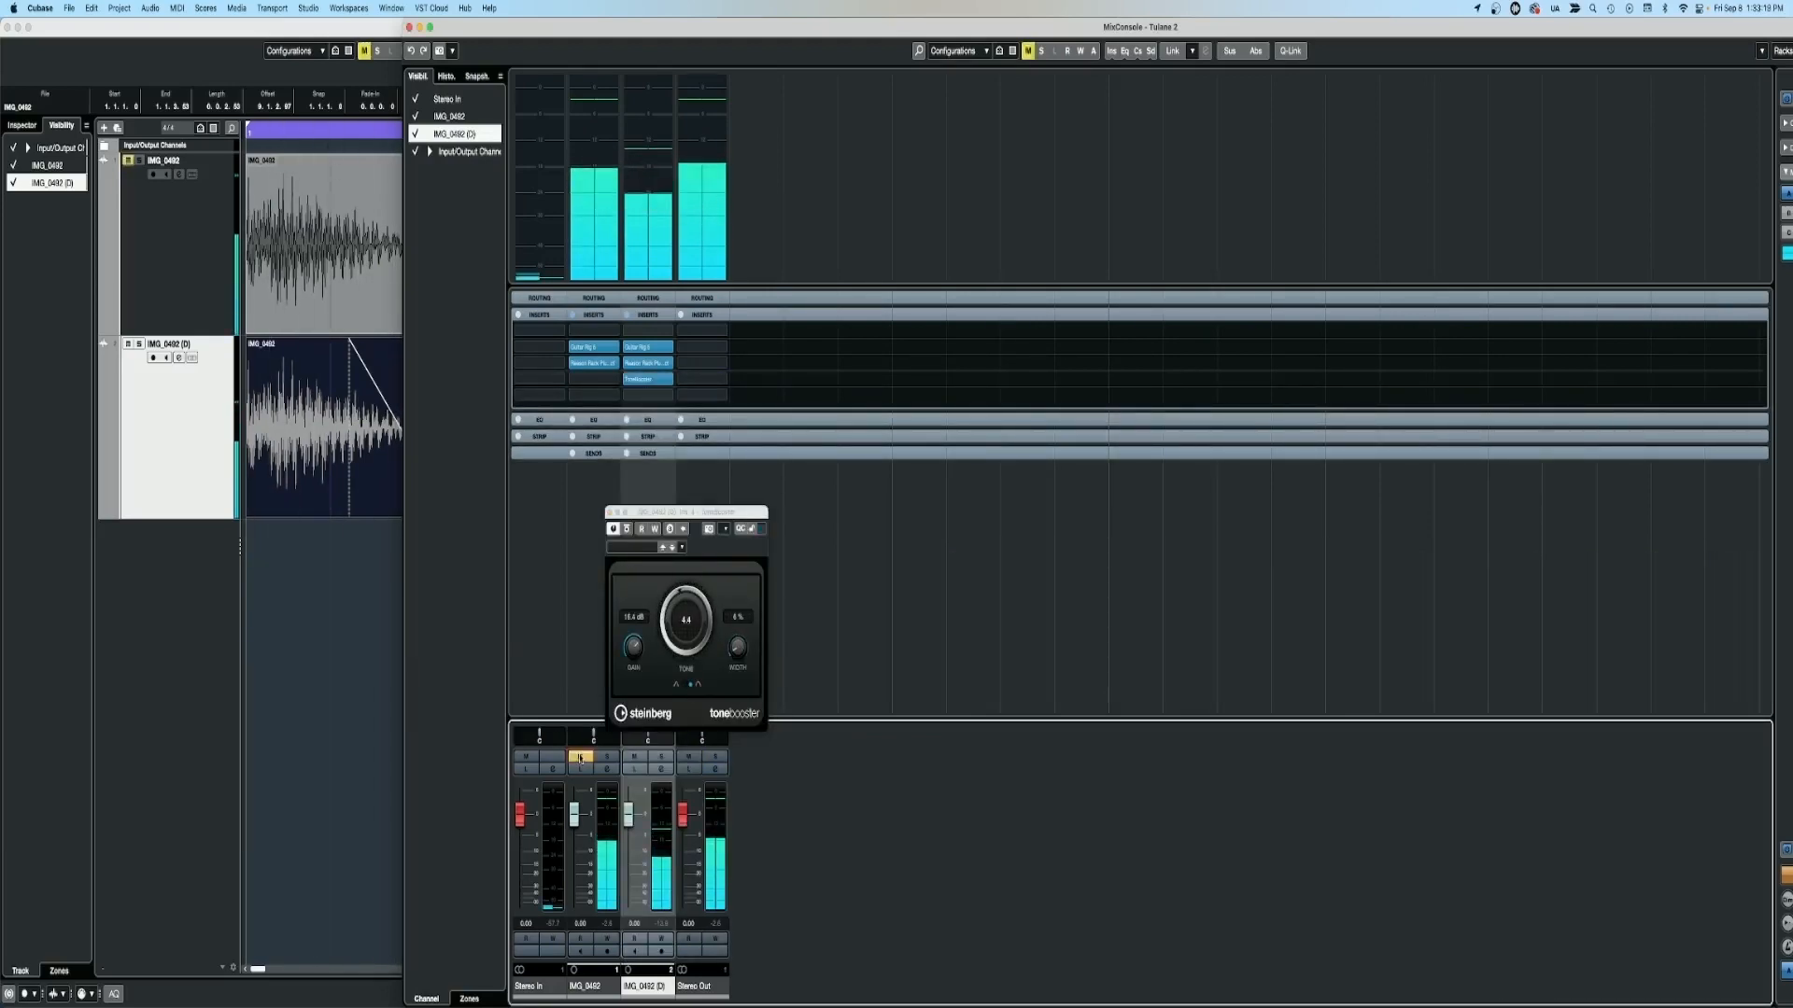
left_click(610, 512)
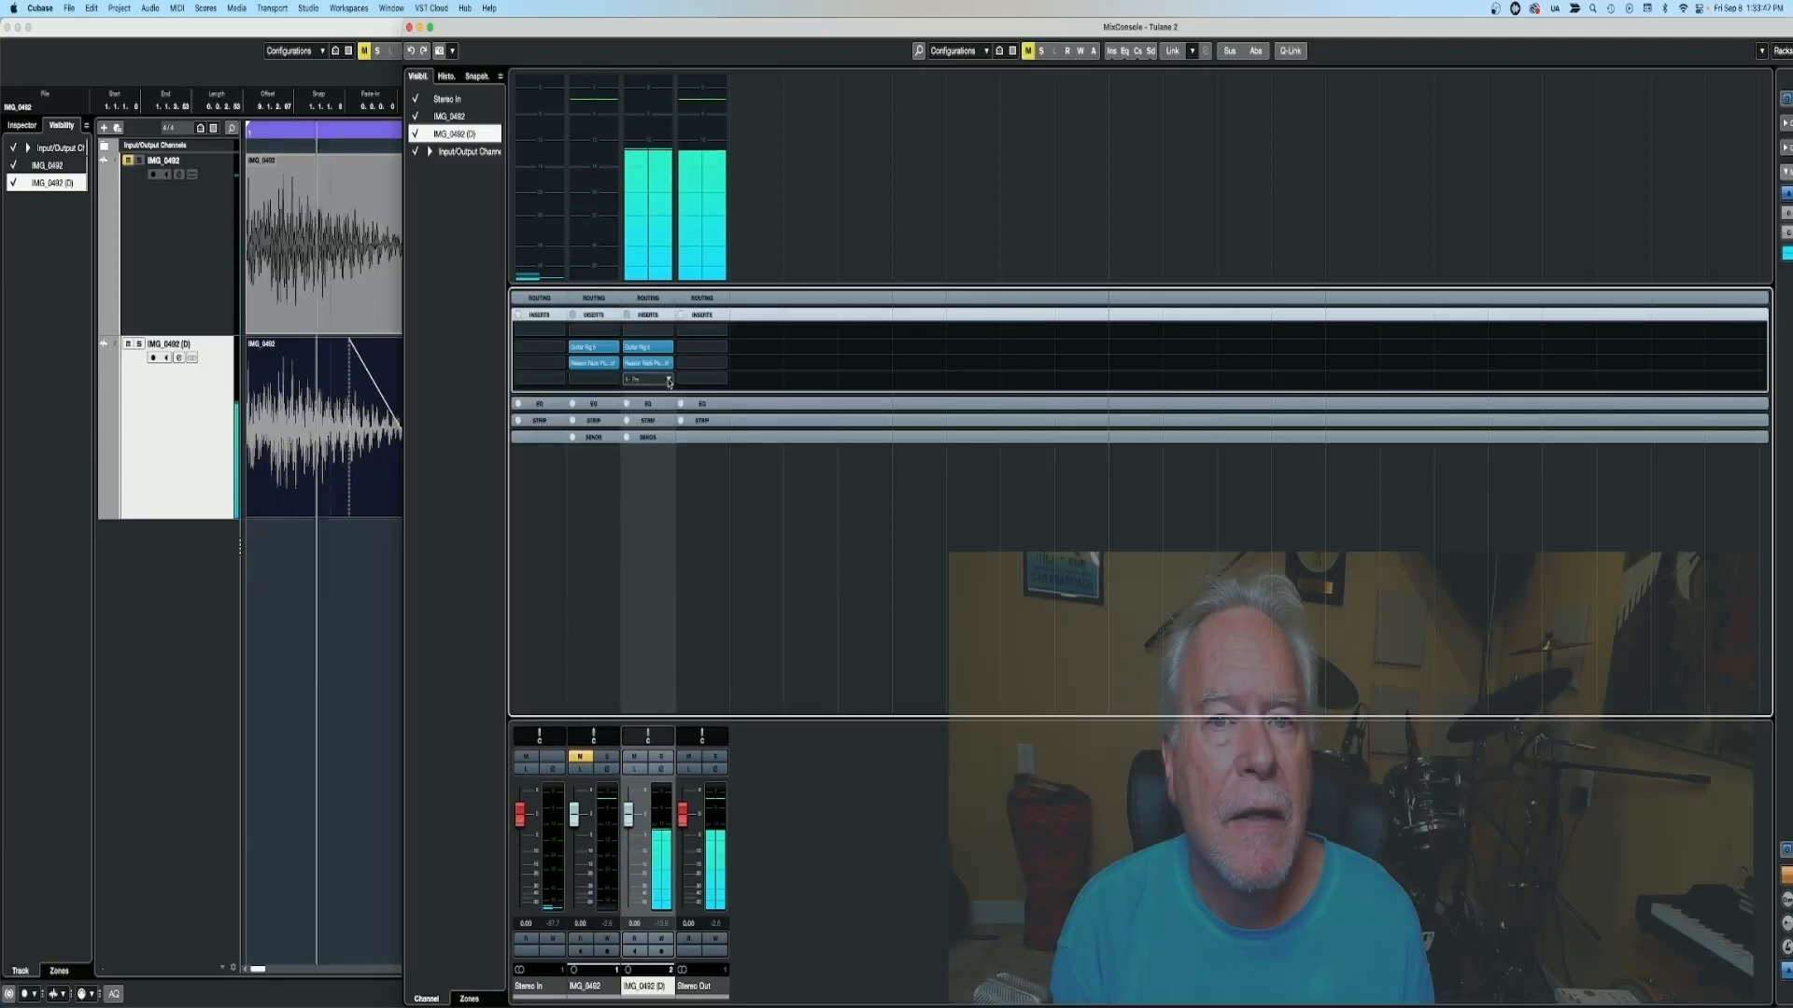
Insert GEQ-30 in the duplicate channel's fourth slot, cut its low-frequency bands, and open the effect list for the next slot.
left_click(647, 379)
left_click(636, 478)
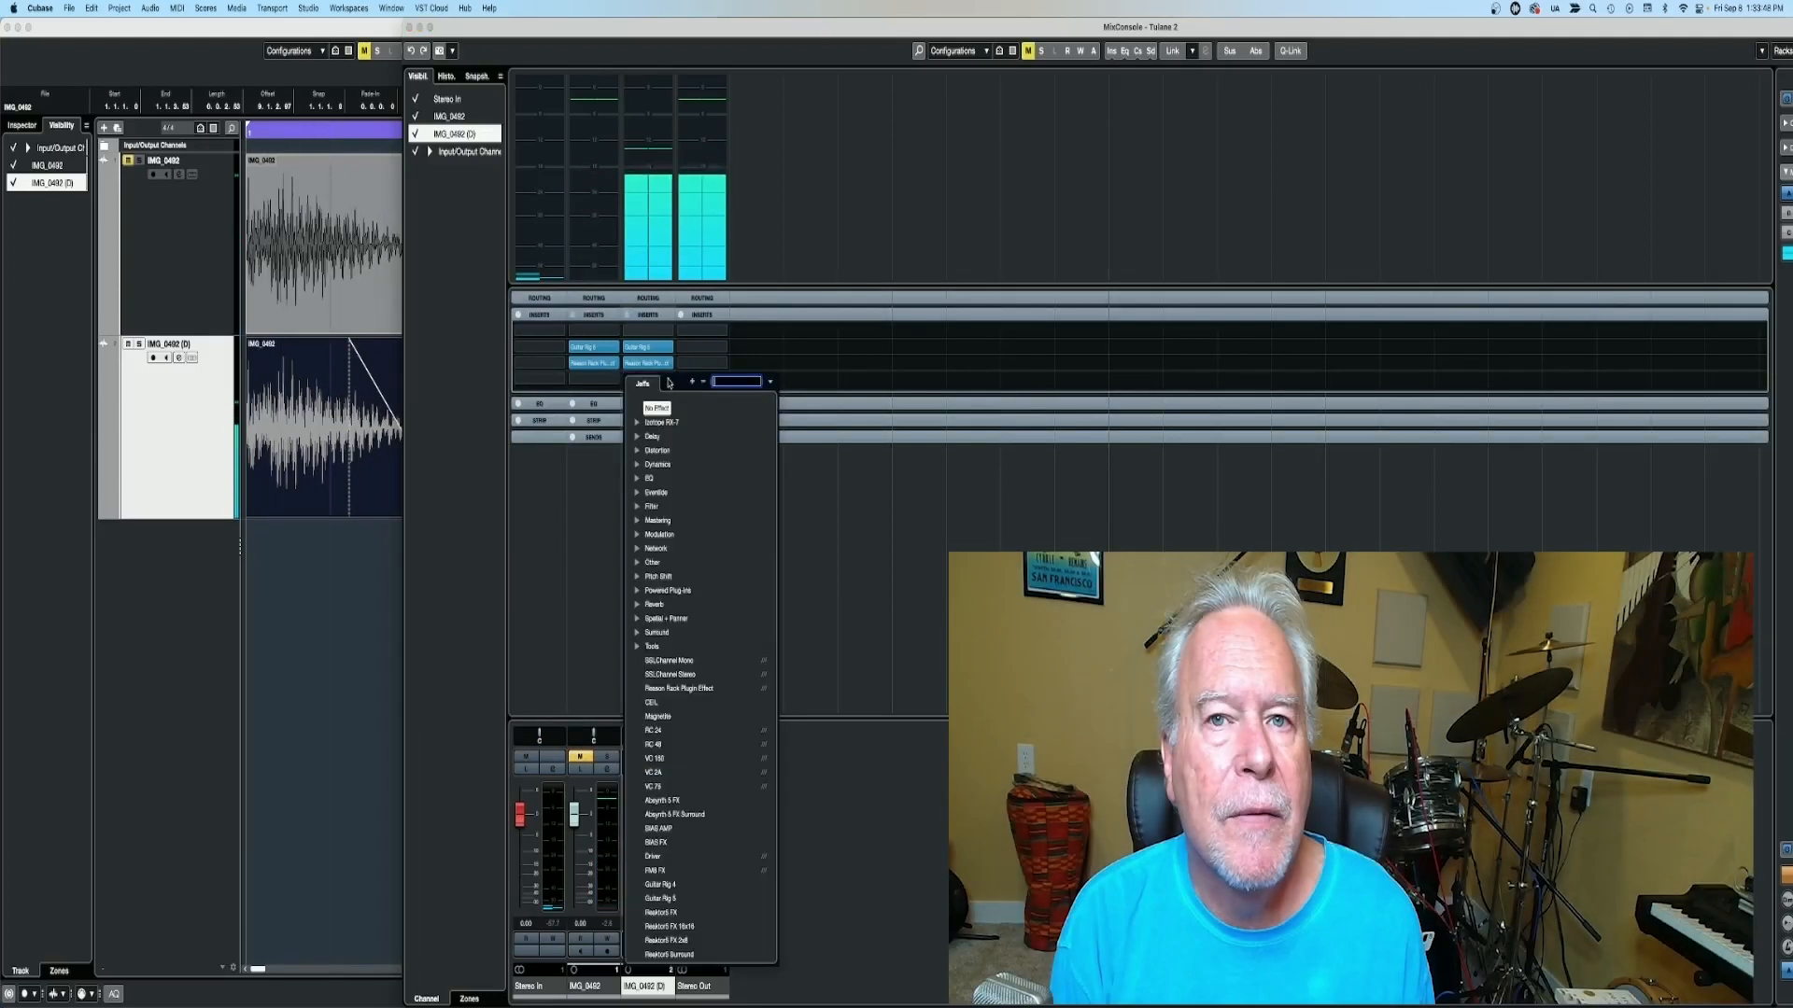
left_click(666, 534)
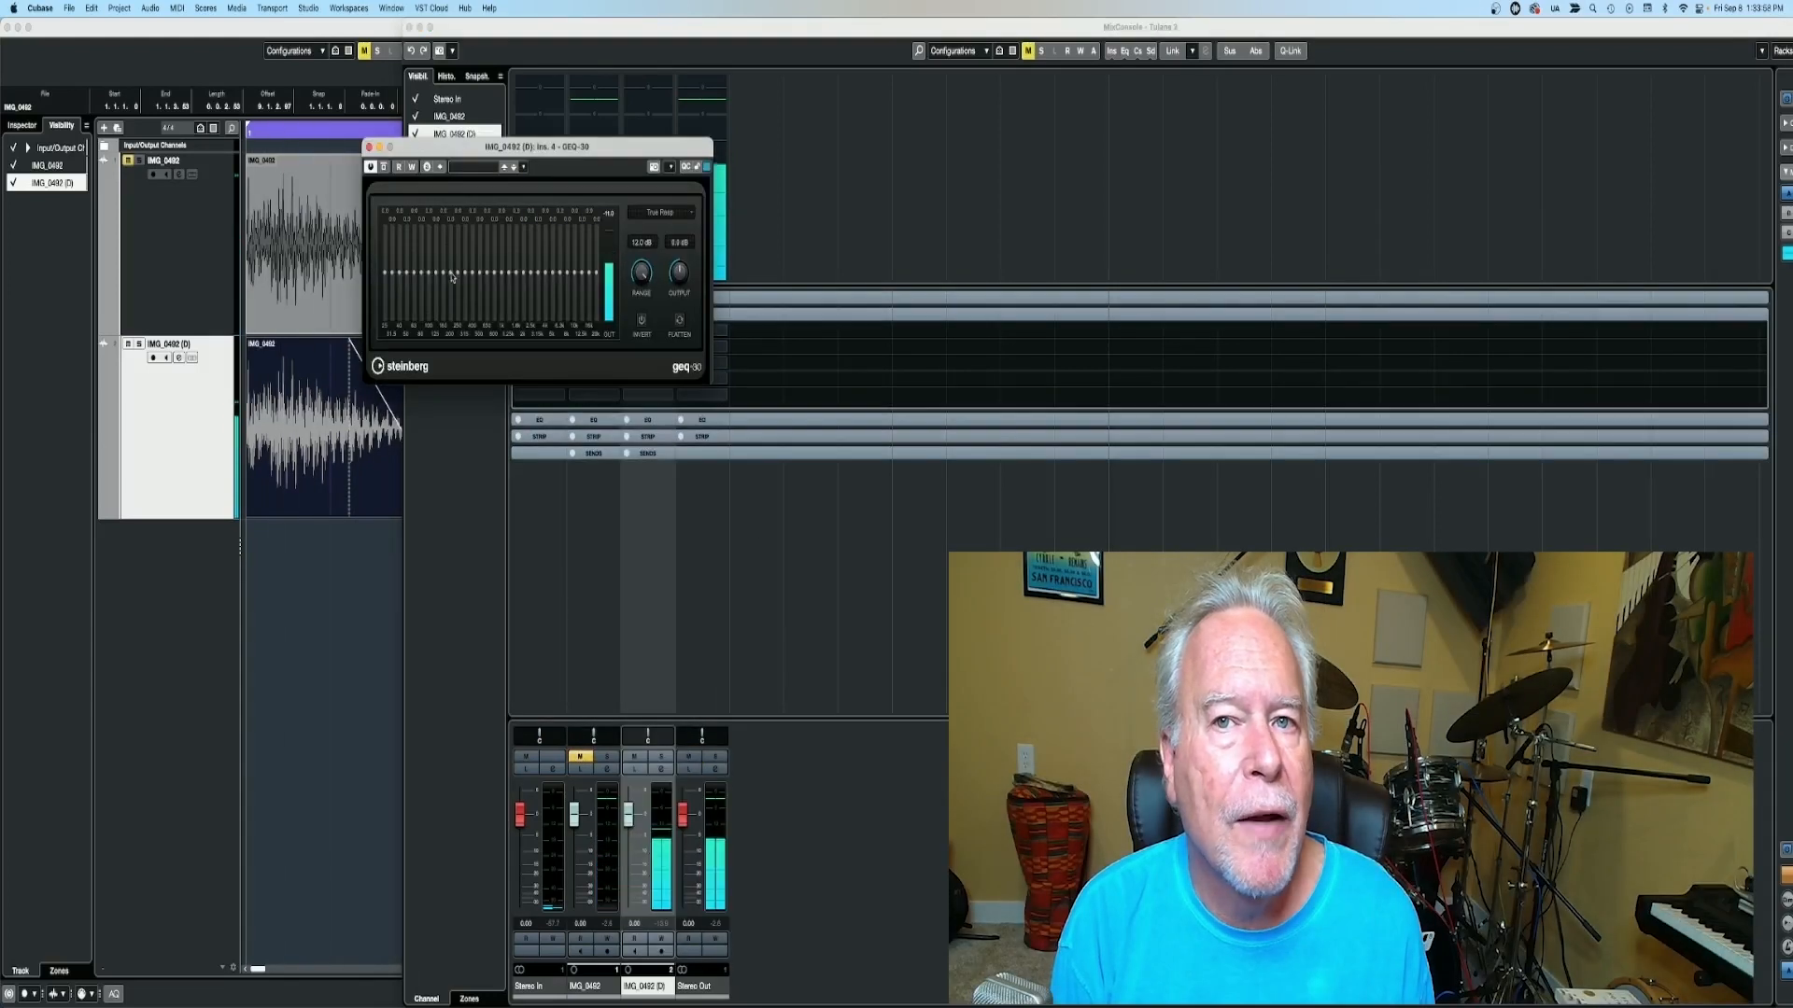
left_click_drag(431, 274, 435, 317)
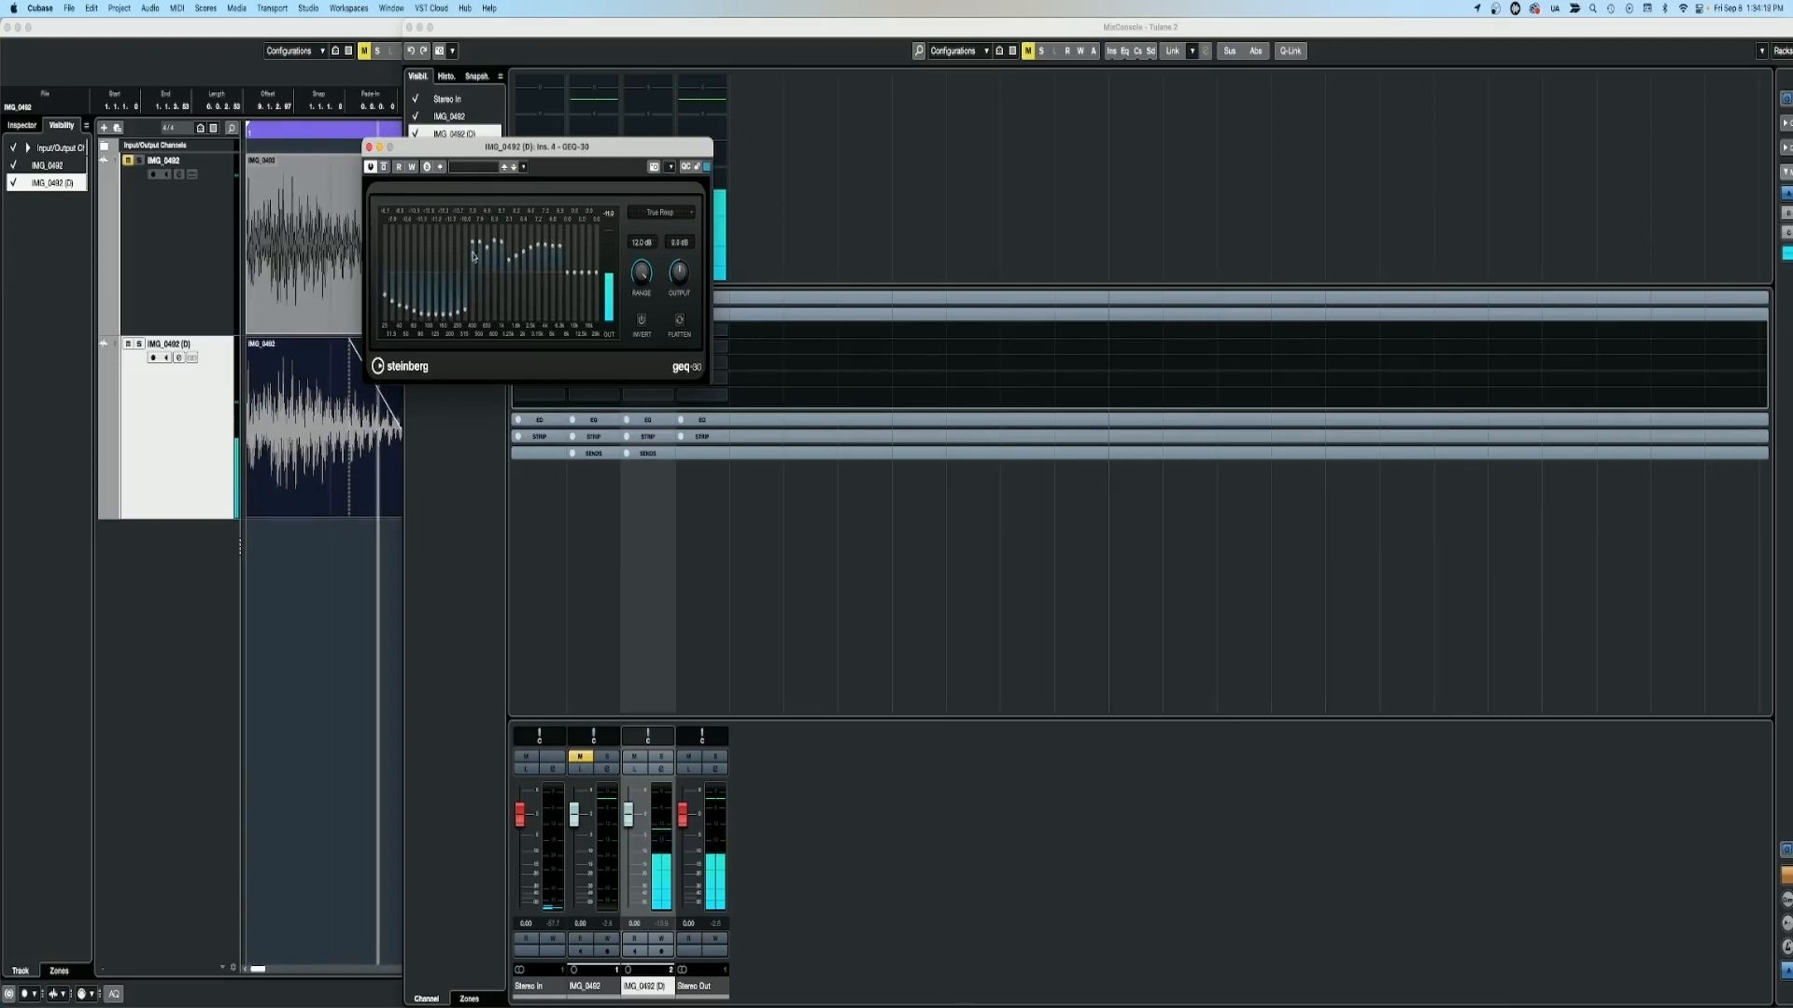
left_click_drag(478, 245, 467, 338)
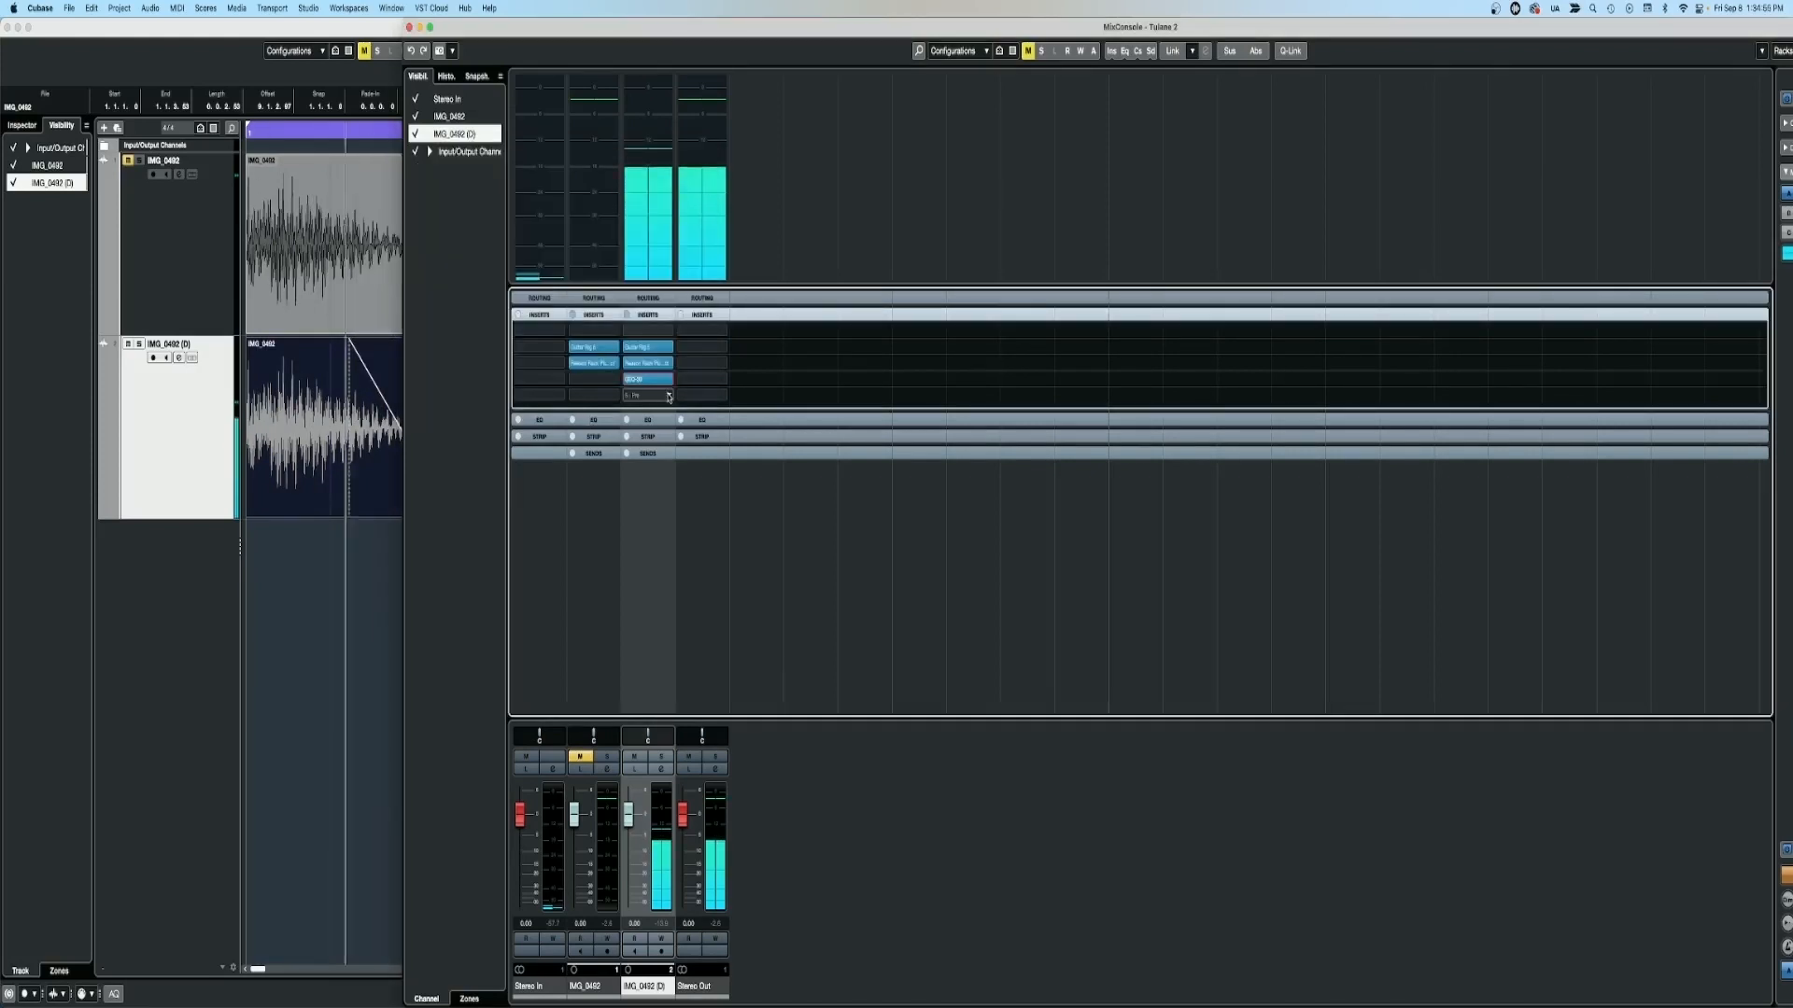
left_click(669, 397)
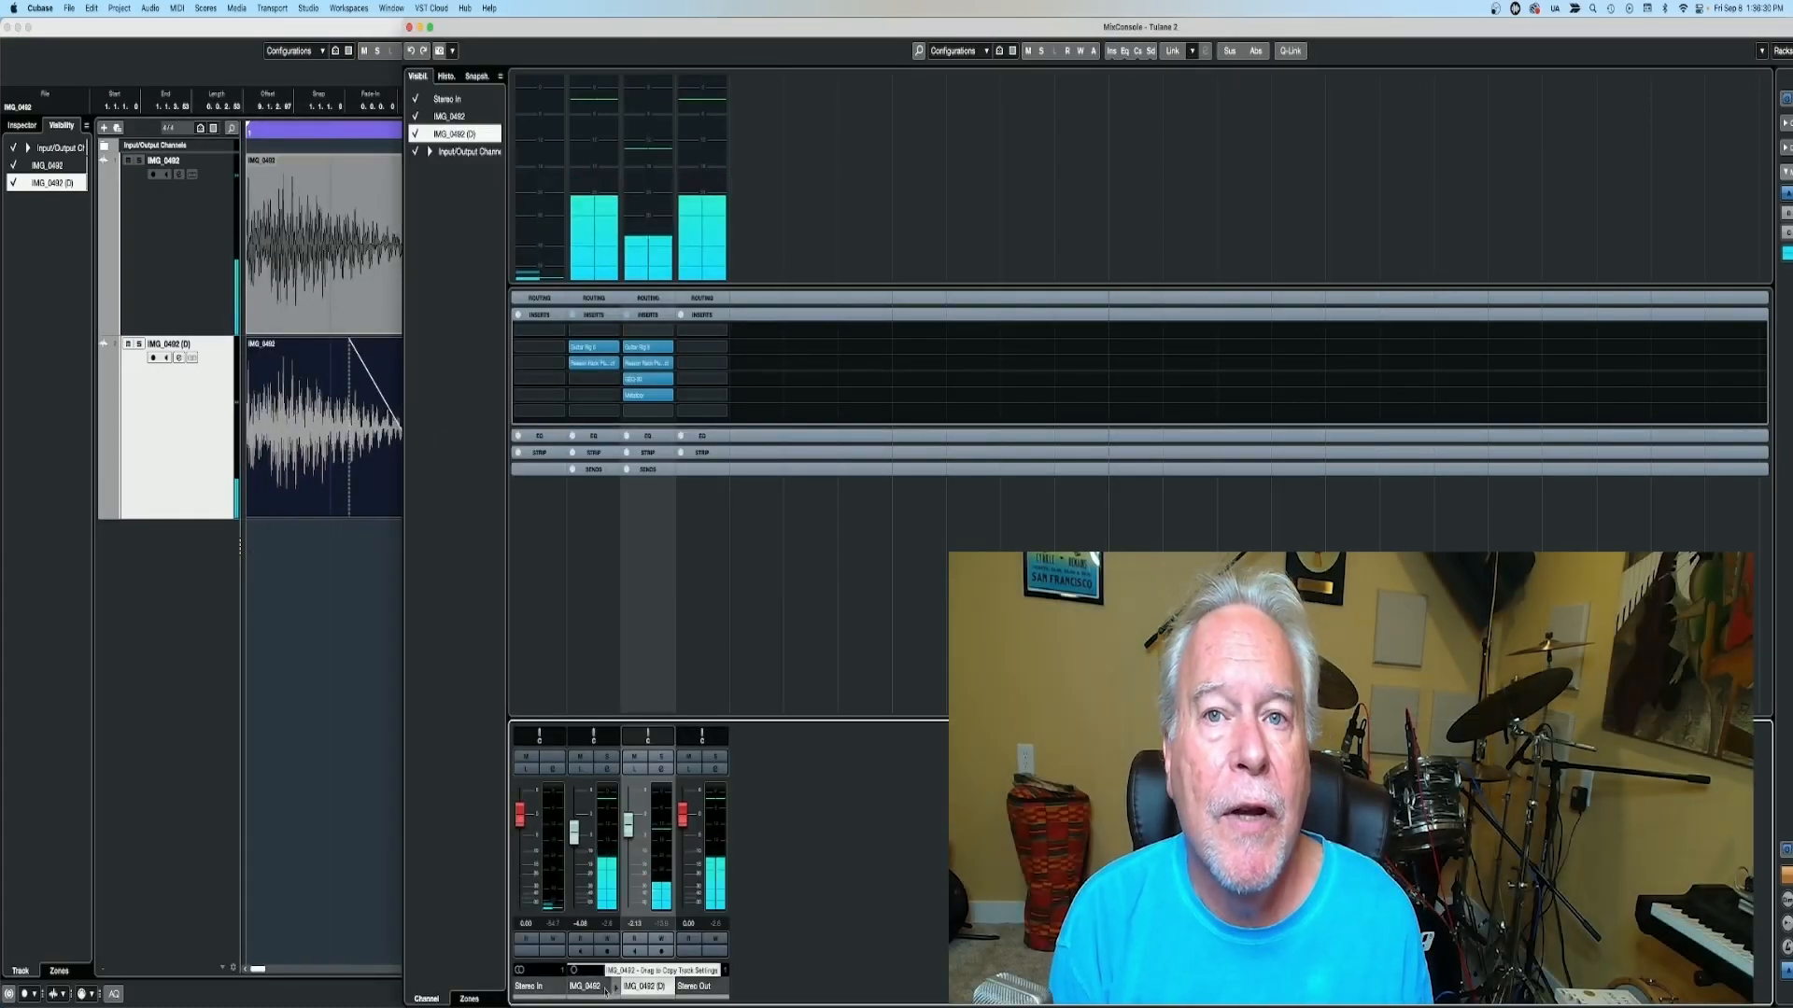
Route both IMG_0492 channels to a new stereo group channel named bass and raise the group's fader by about 1 dB.
left_click(604, 995)
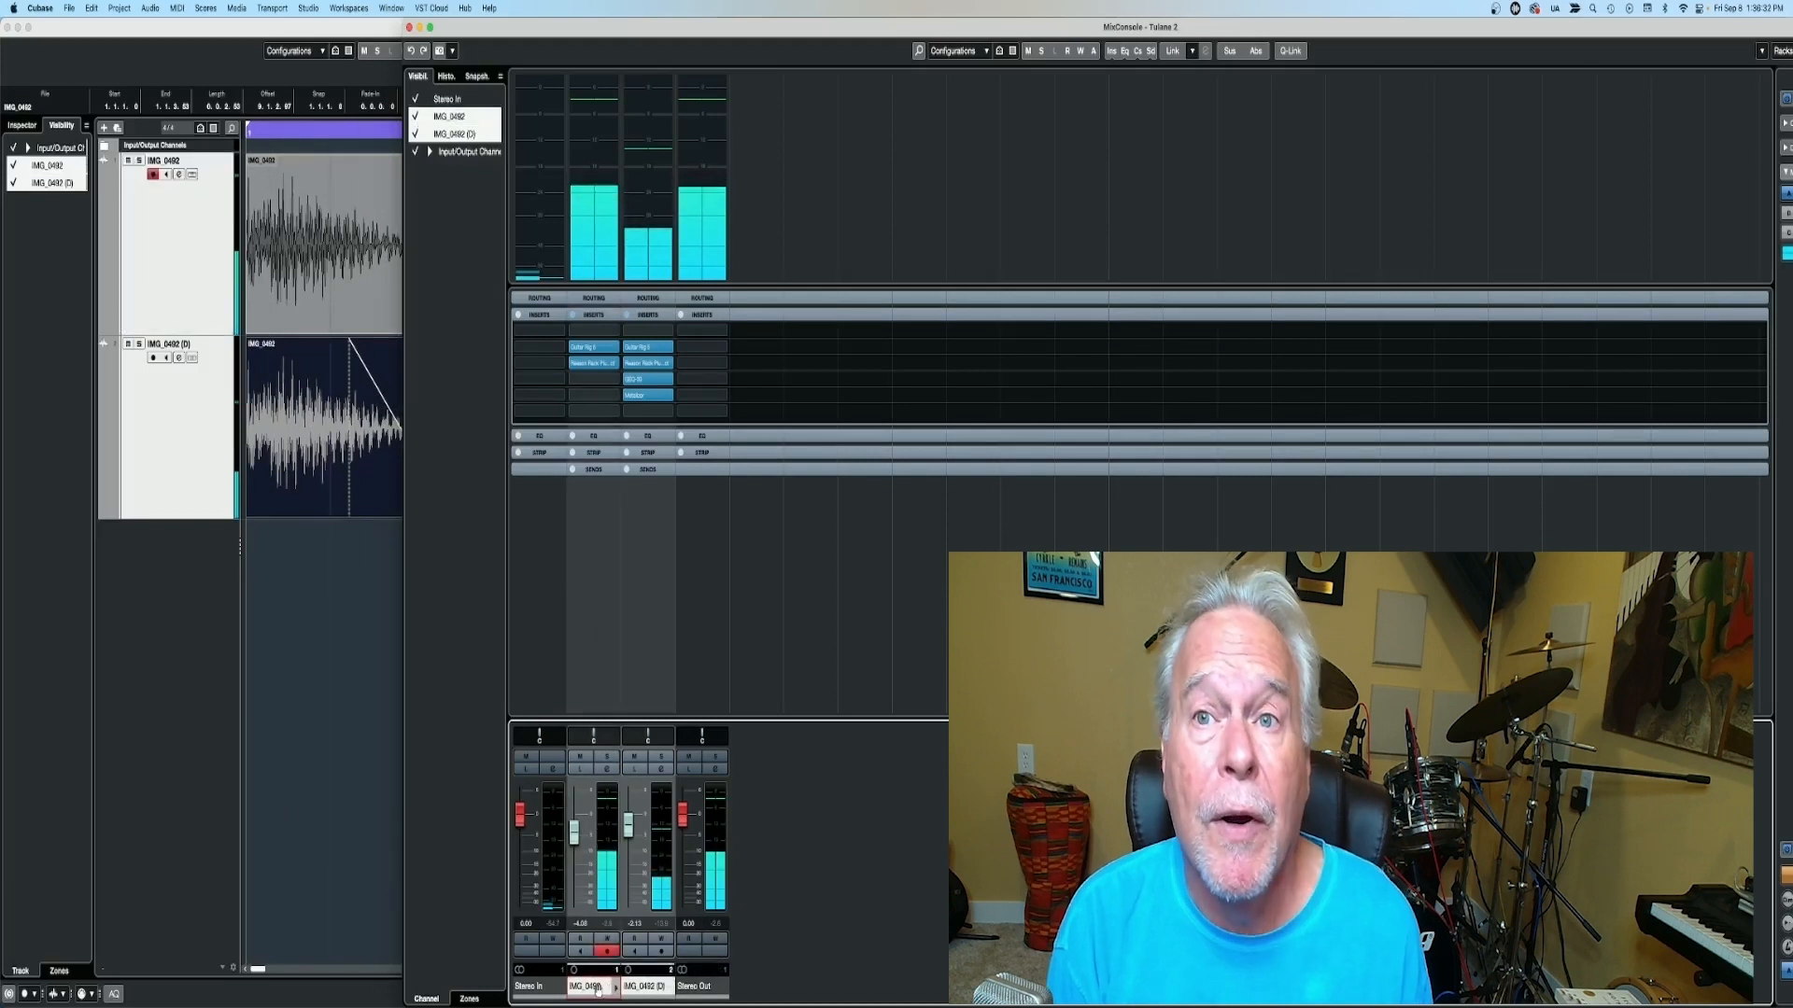
right_click(599, 991)
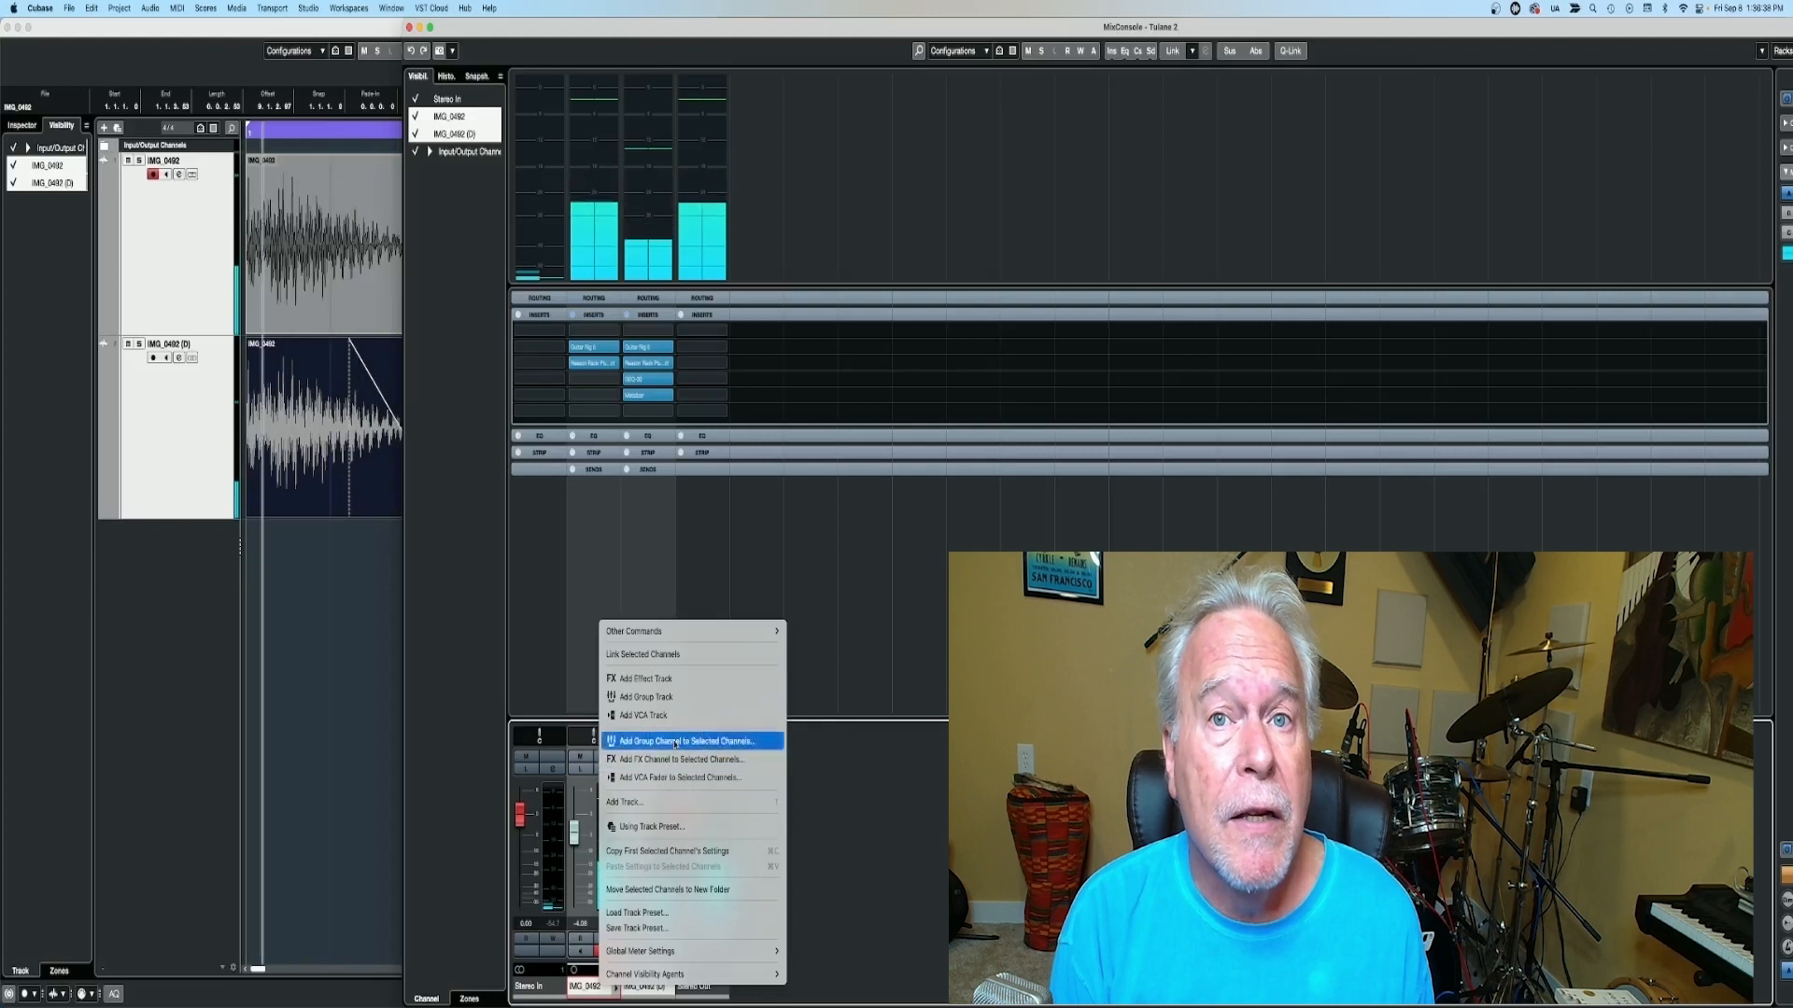
left_click(675, 742)
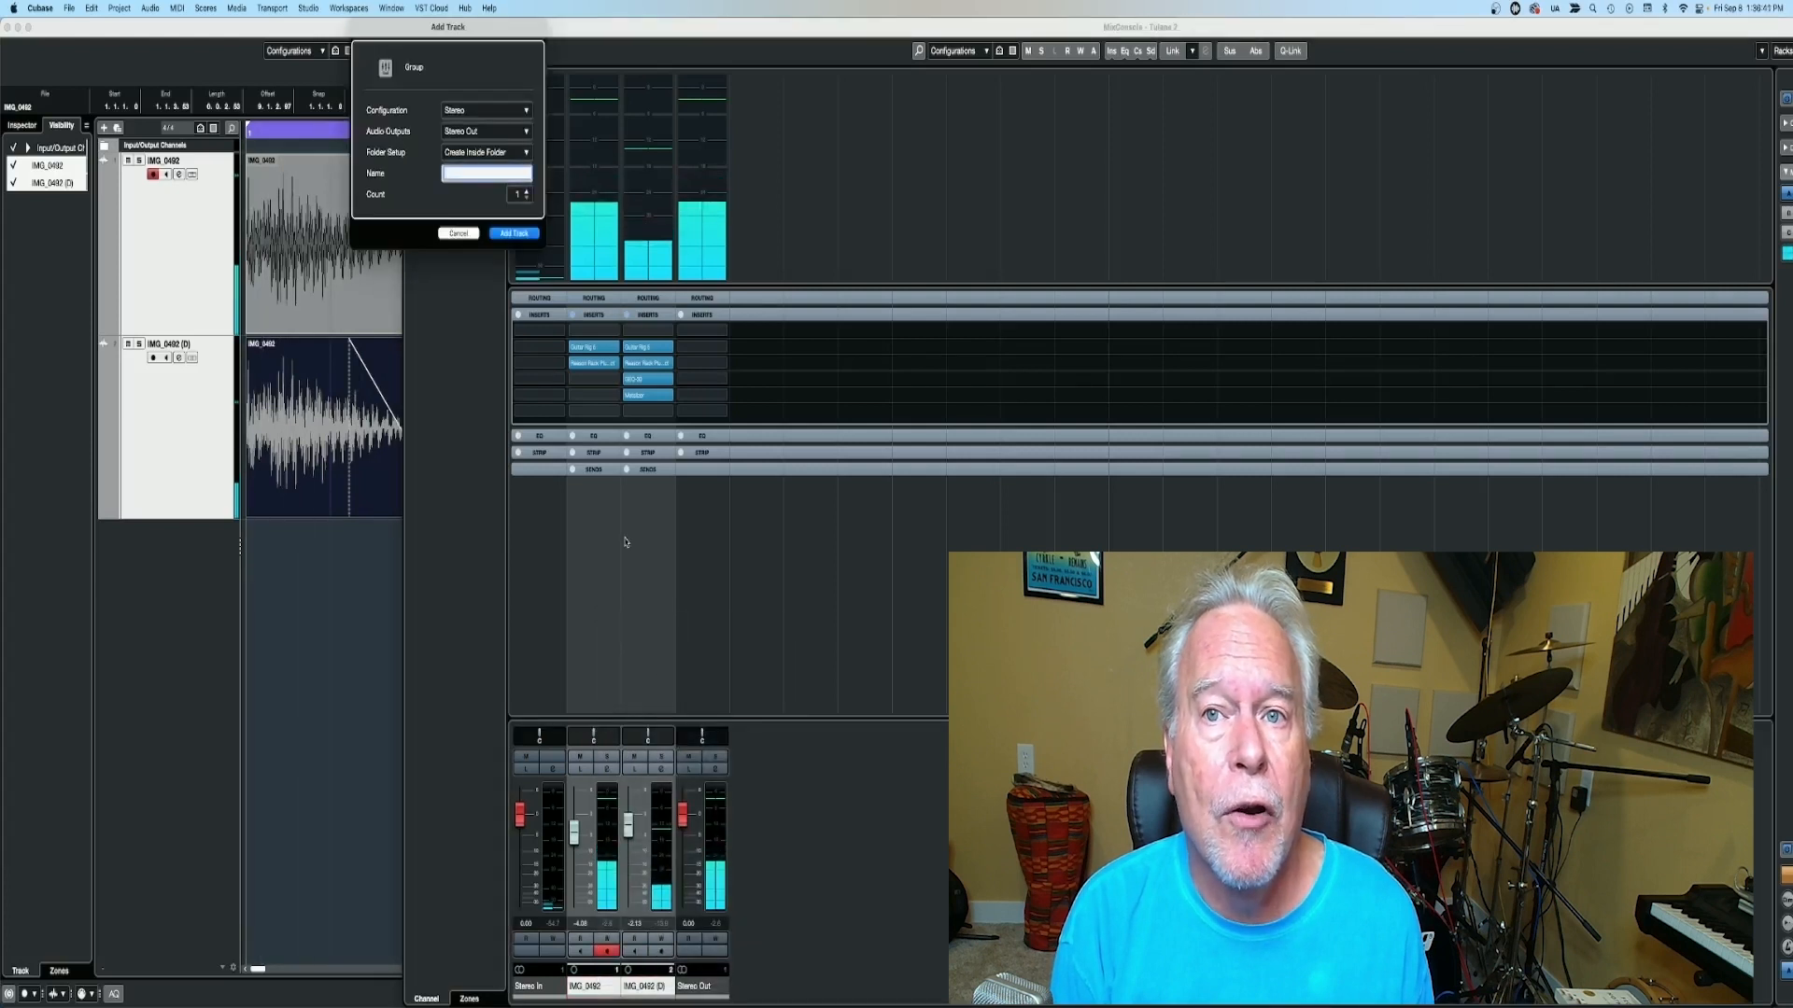
key("Return")
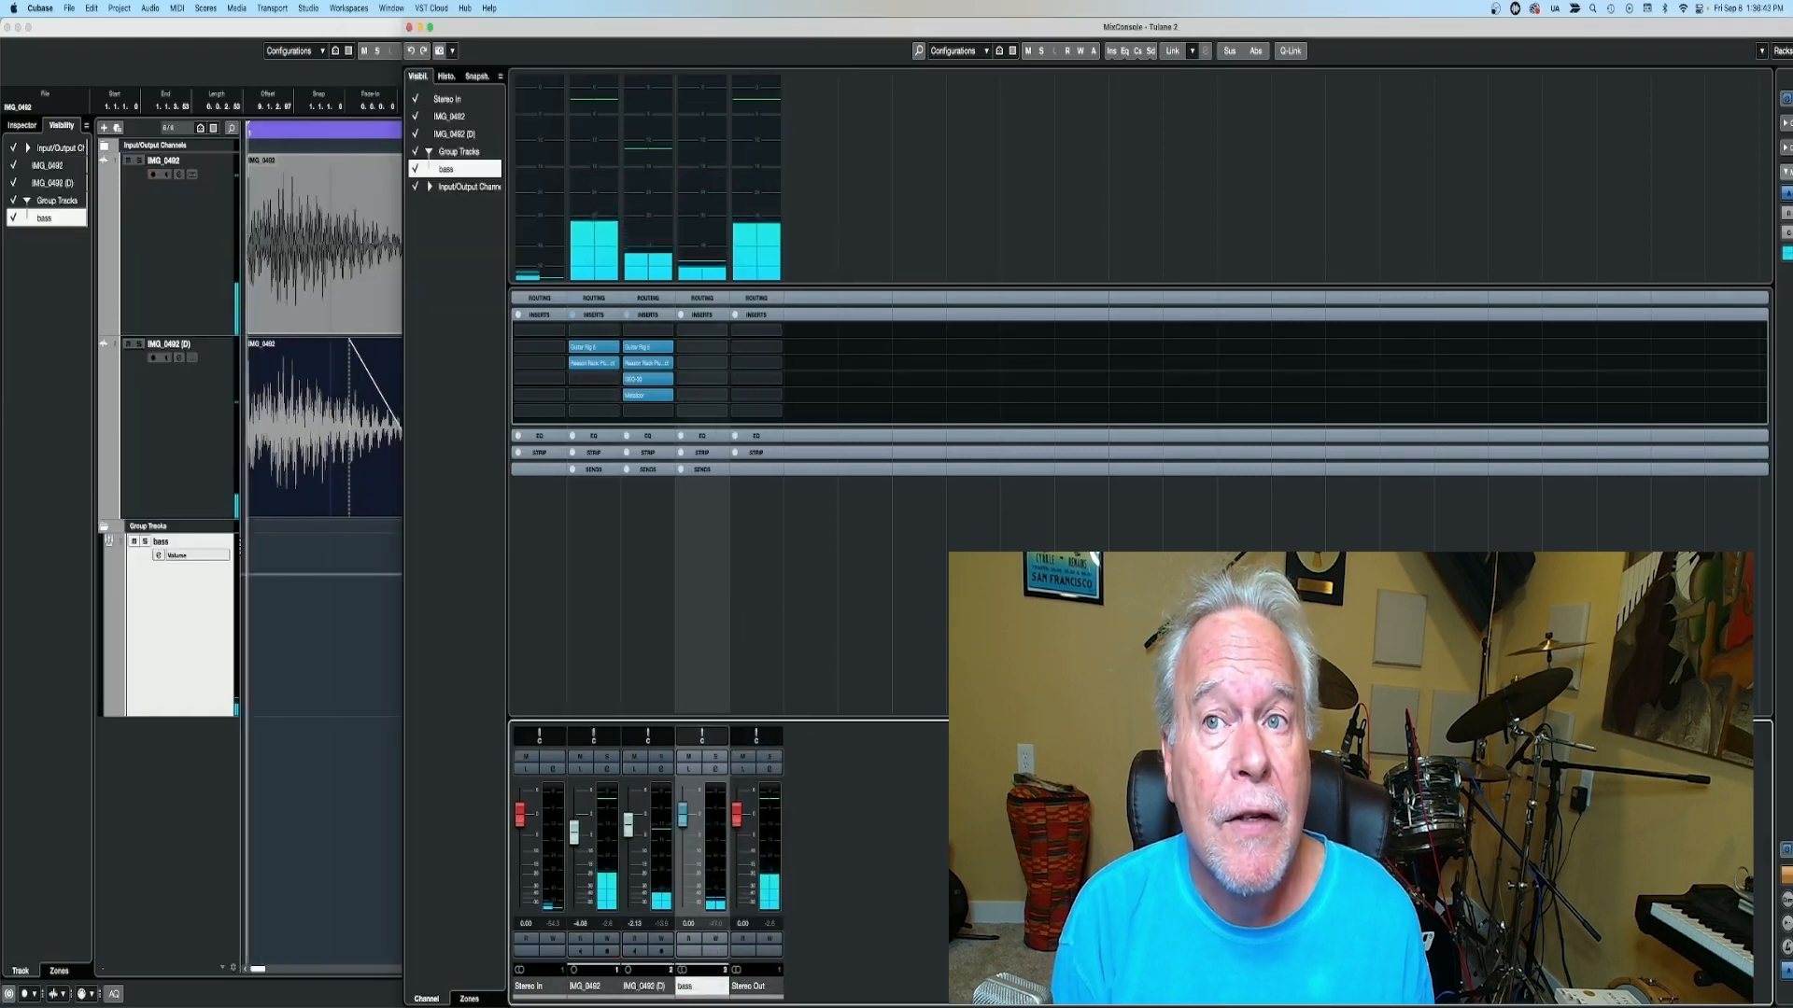
left_click_drag(682, 816, 682, 811)
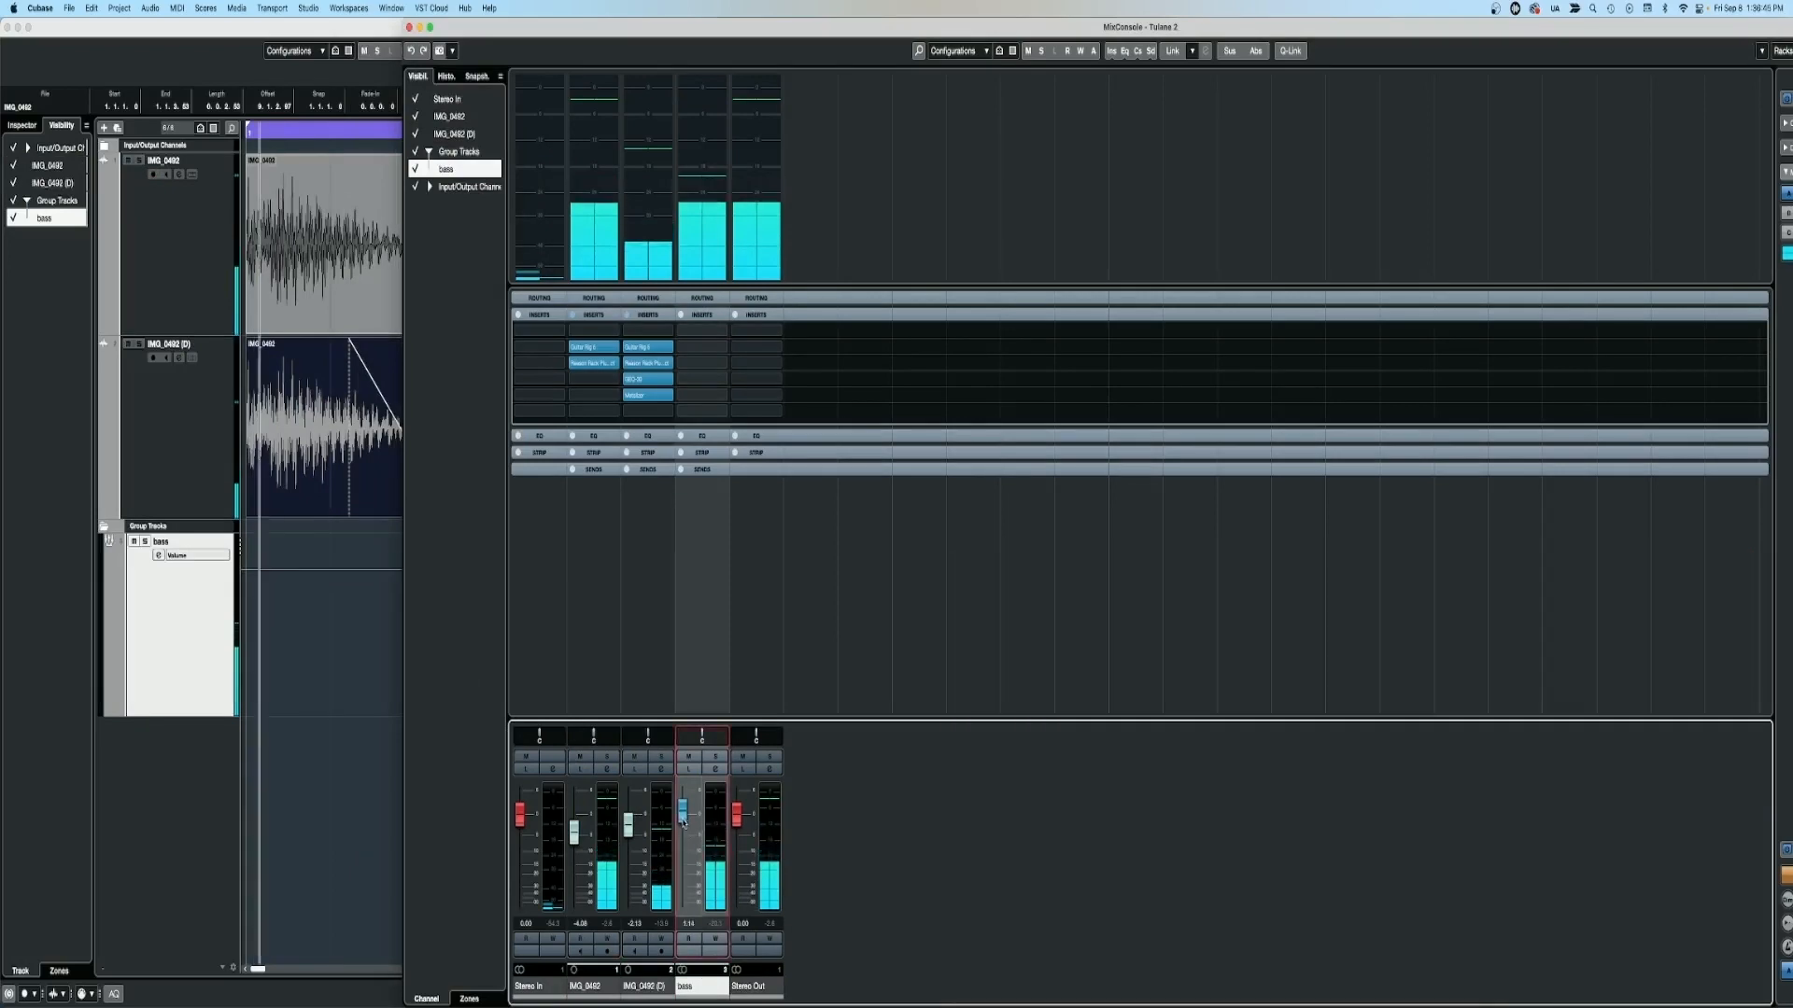
Insert StudioEQ in the bass group's first slot, cutting the lows slightly and boosting around 800 Hz and 4.2 kHz.
left_click(722, 332)
left_click(704, 429)
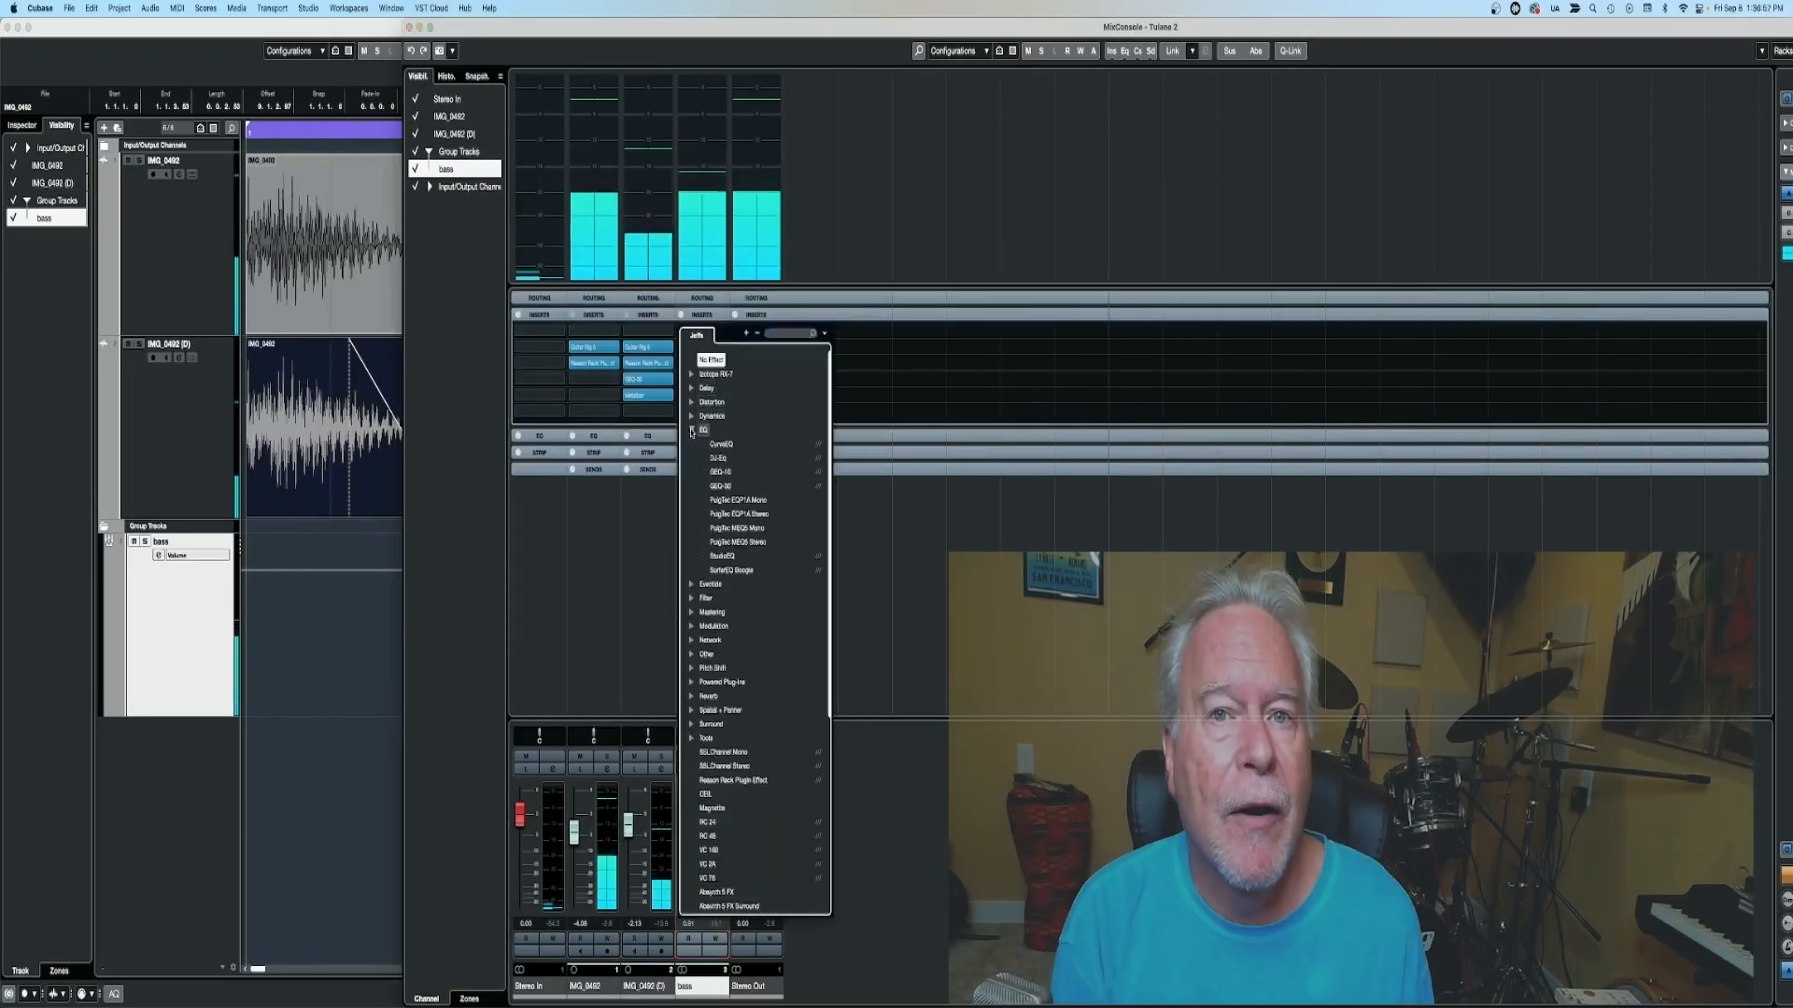
left_click(719, 556)
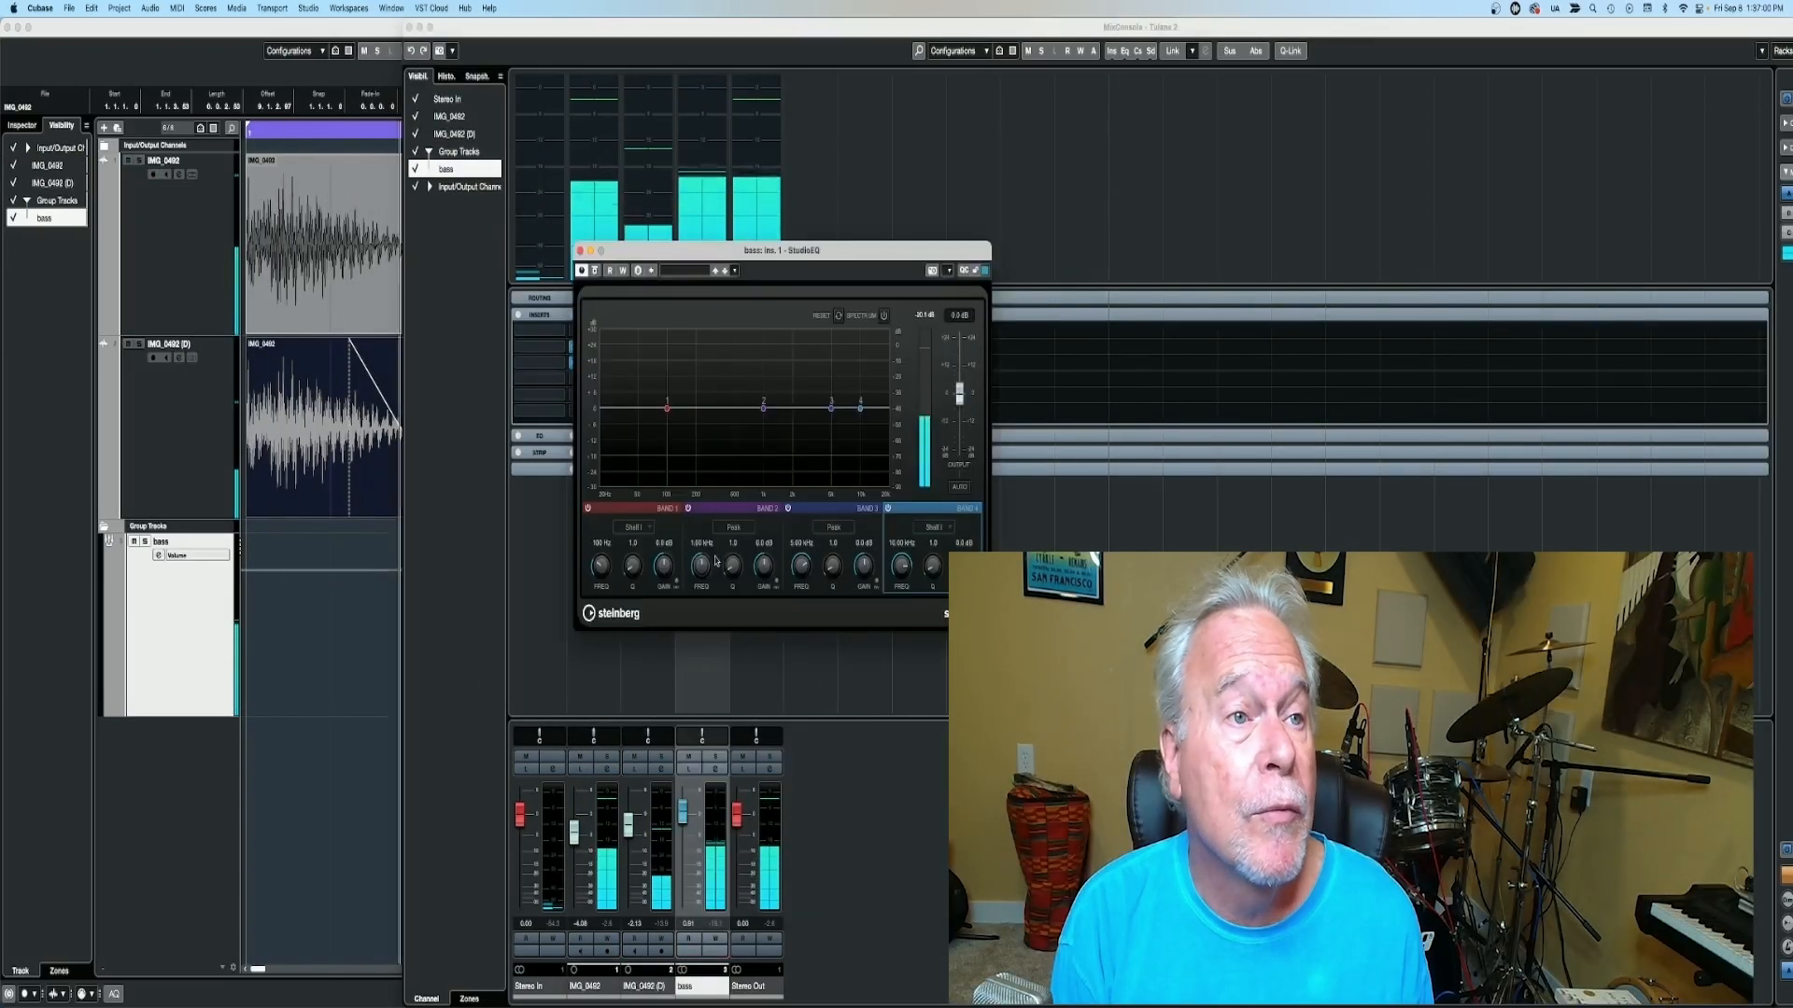
left_click_drag(664, 408, 664, 431)
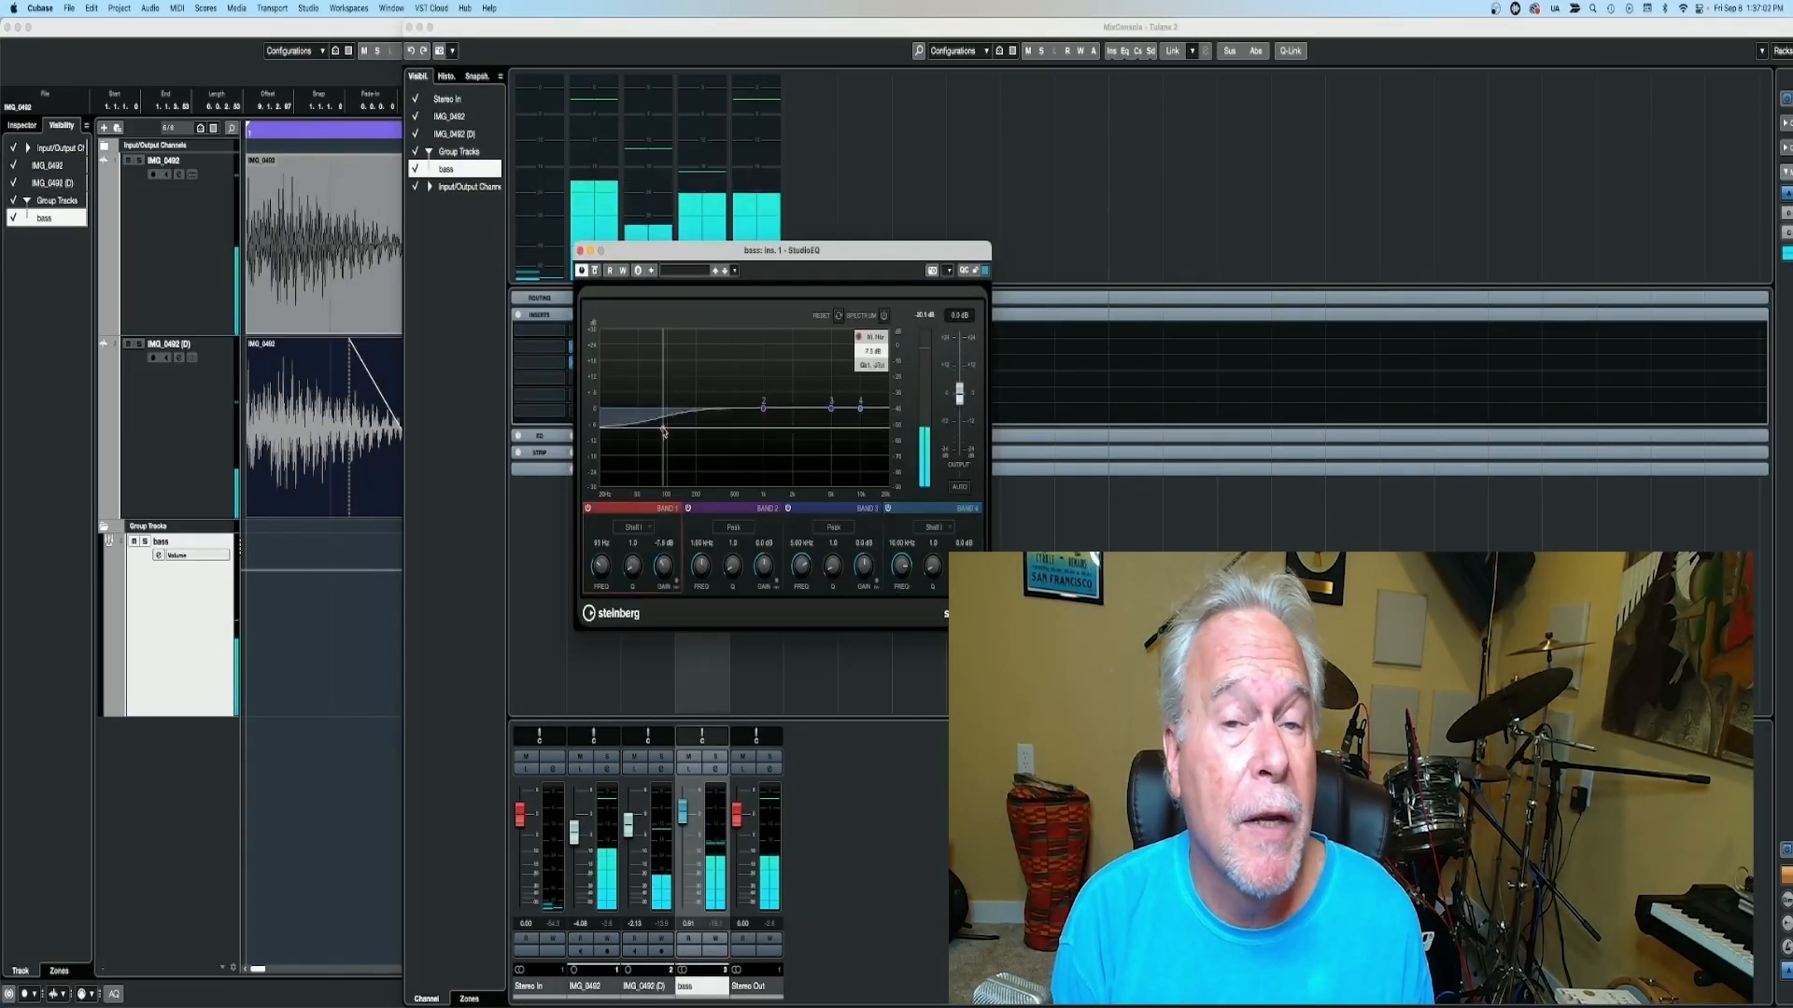
left_click_drag(809, 397, 851, 336)
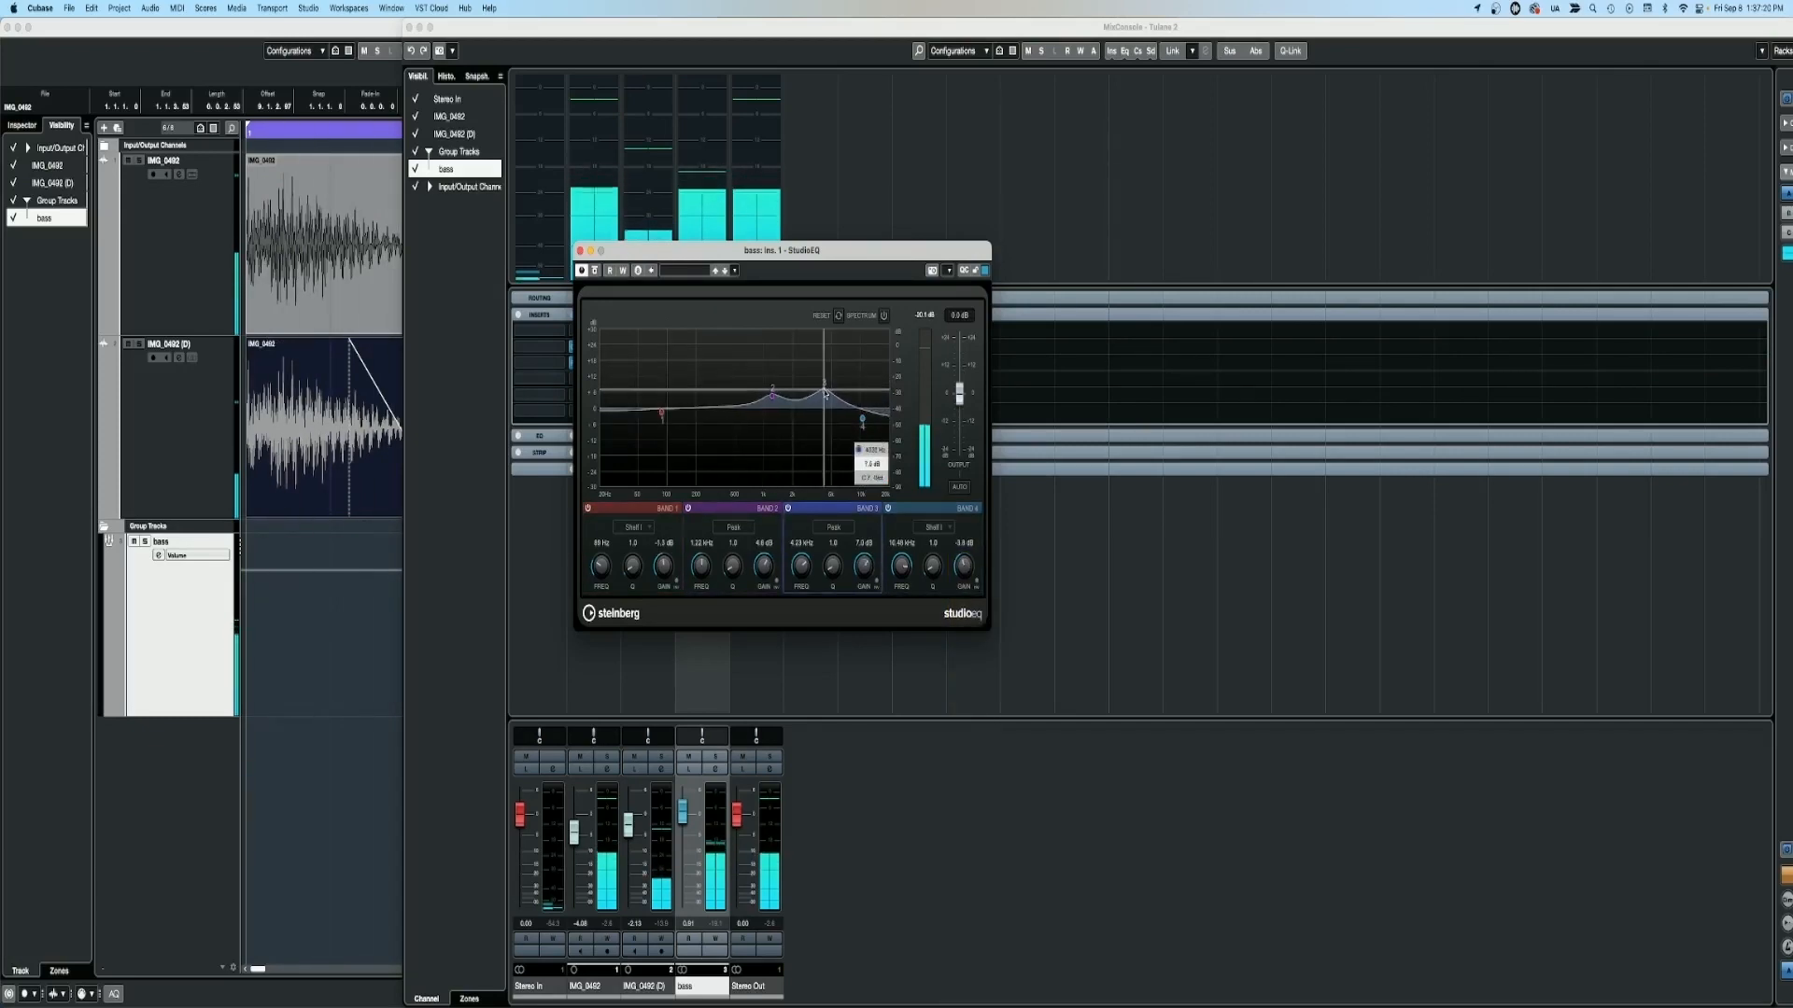
left_click_drag(772, 393, 749, 403)
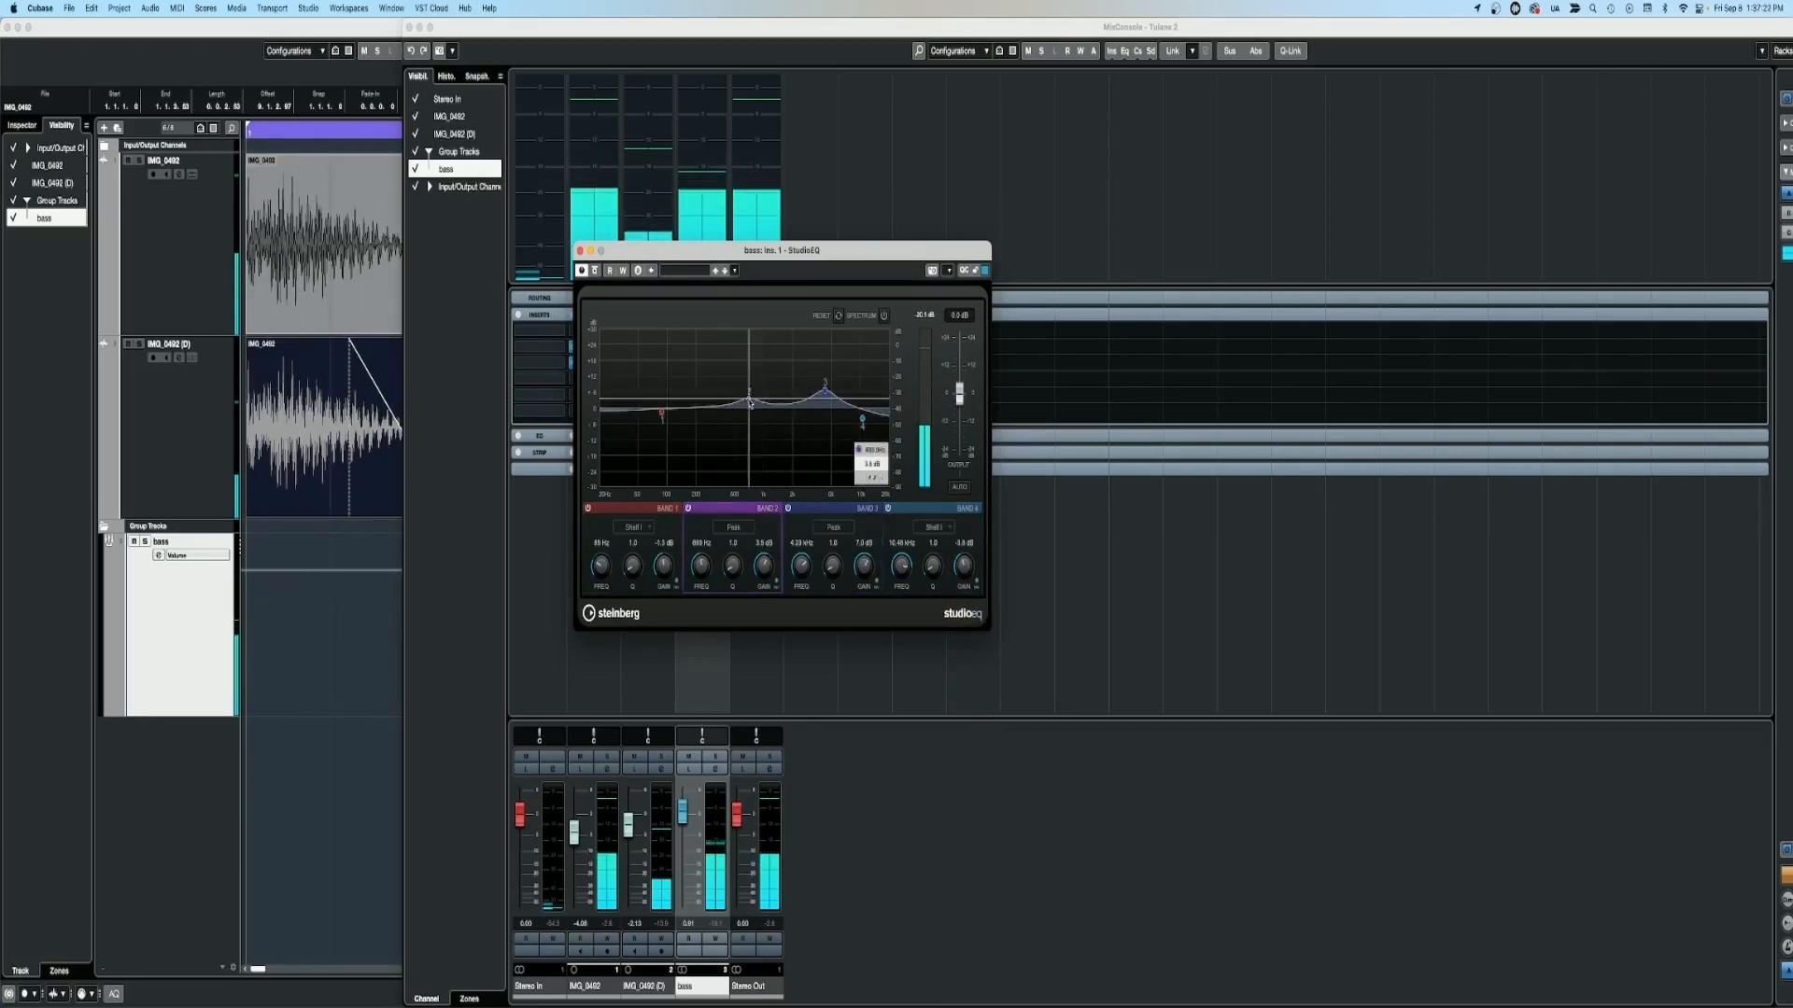
left_click(580, 250)
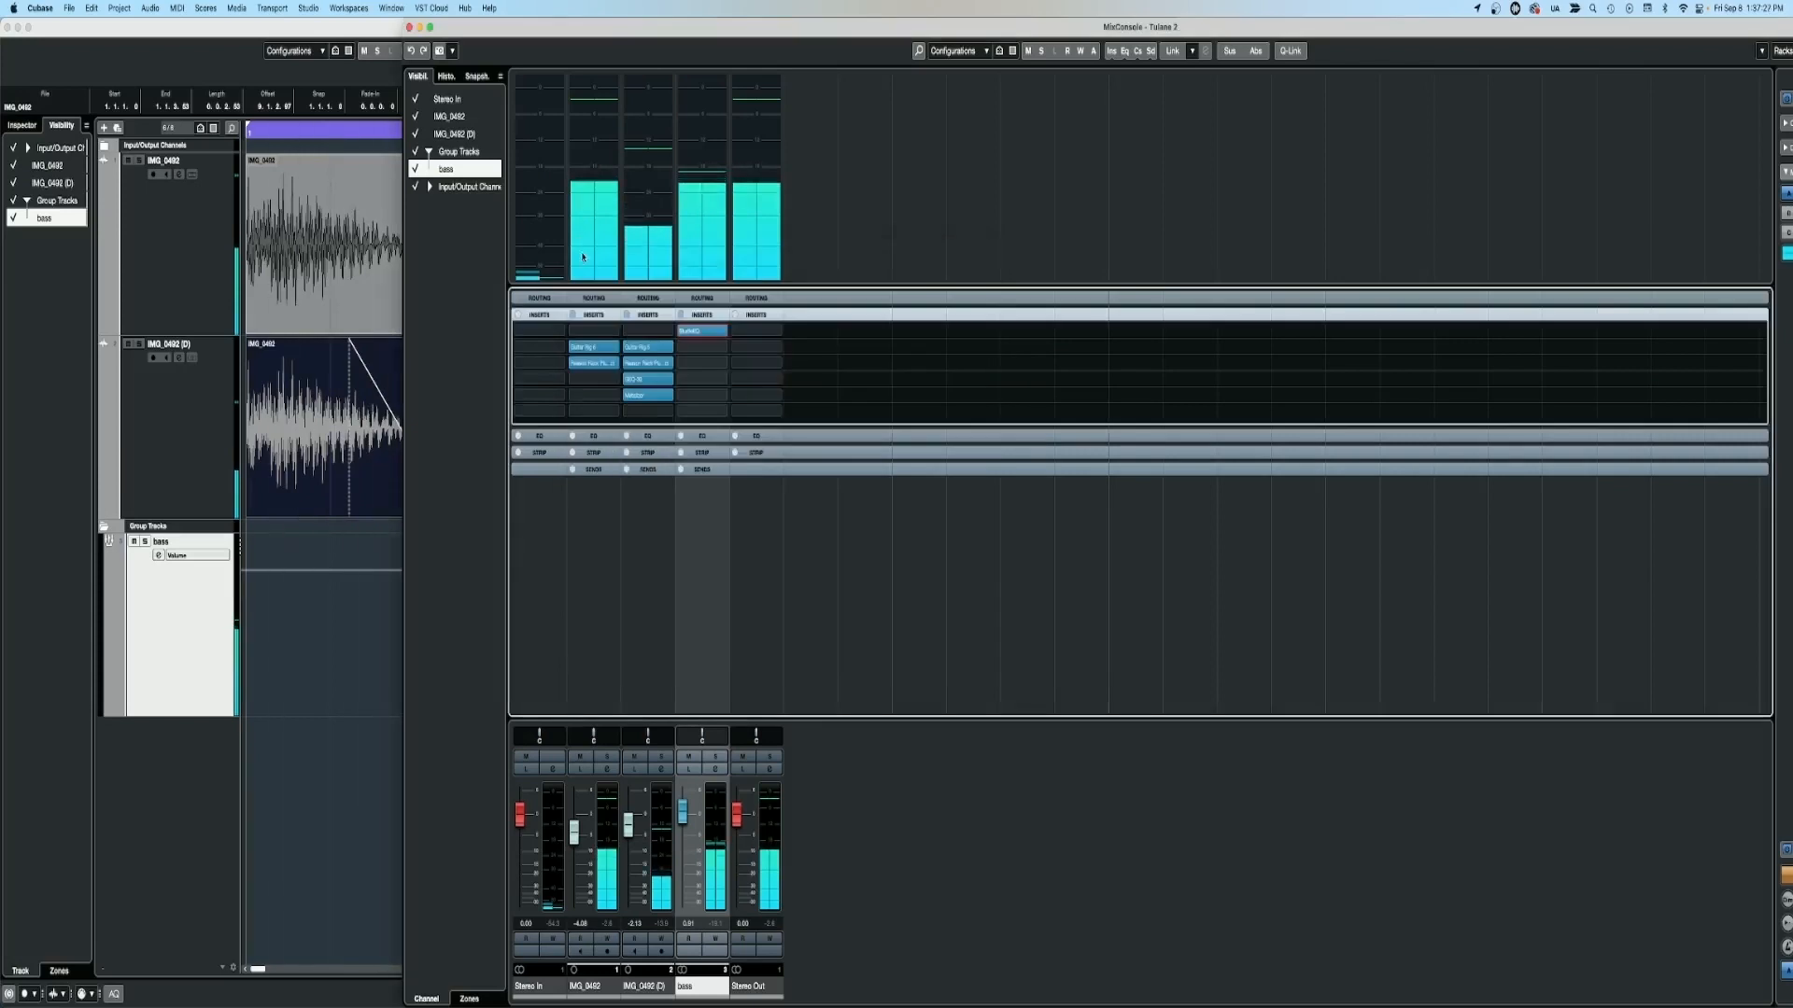
Insert the Compressor from the Dynamics effects in the bass group's second slot, and close its window.
left_click(715, 348)
left_click(692, 433)
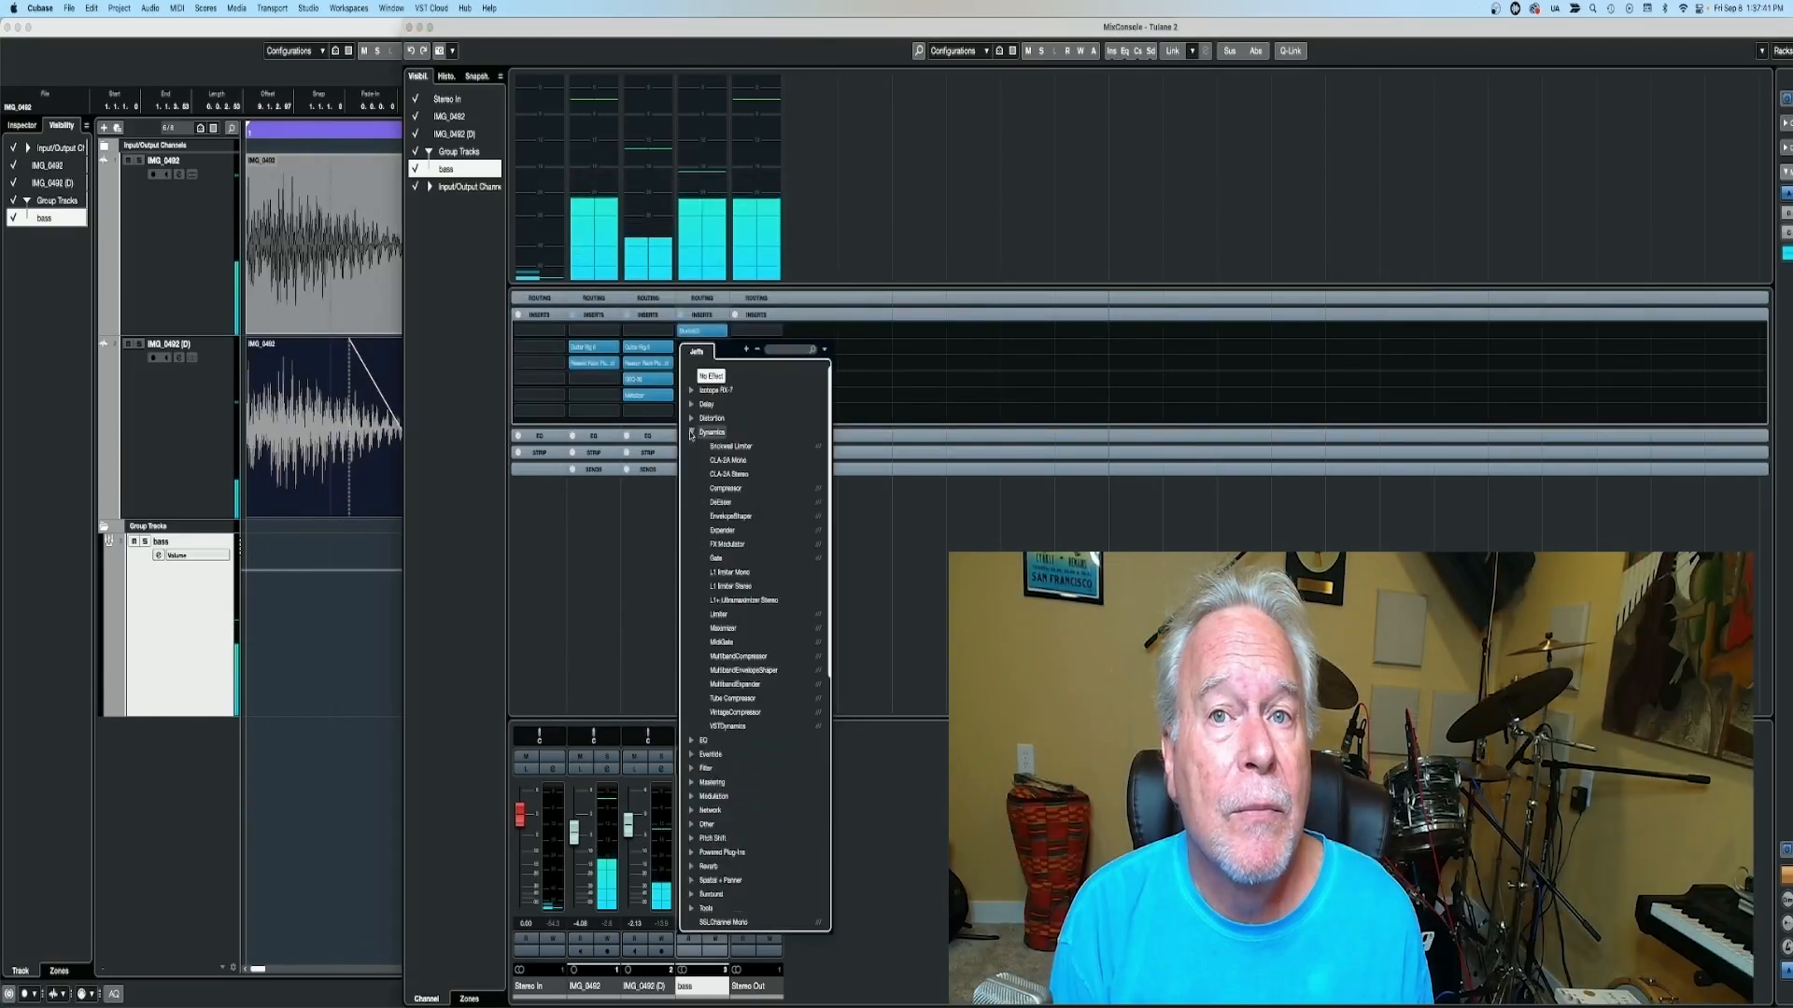
left_click(714, 488)
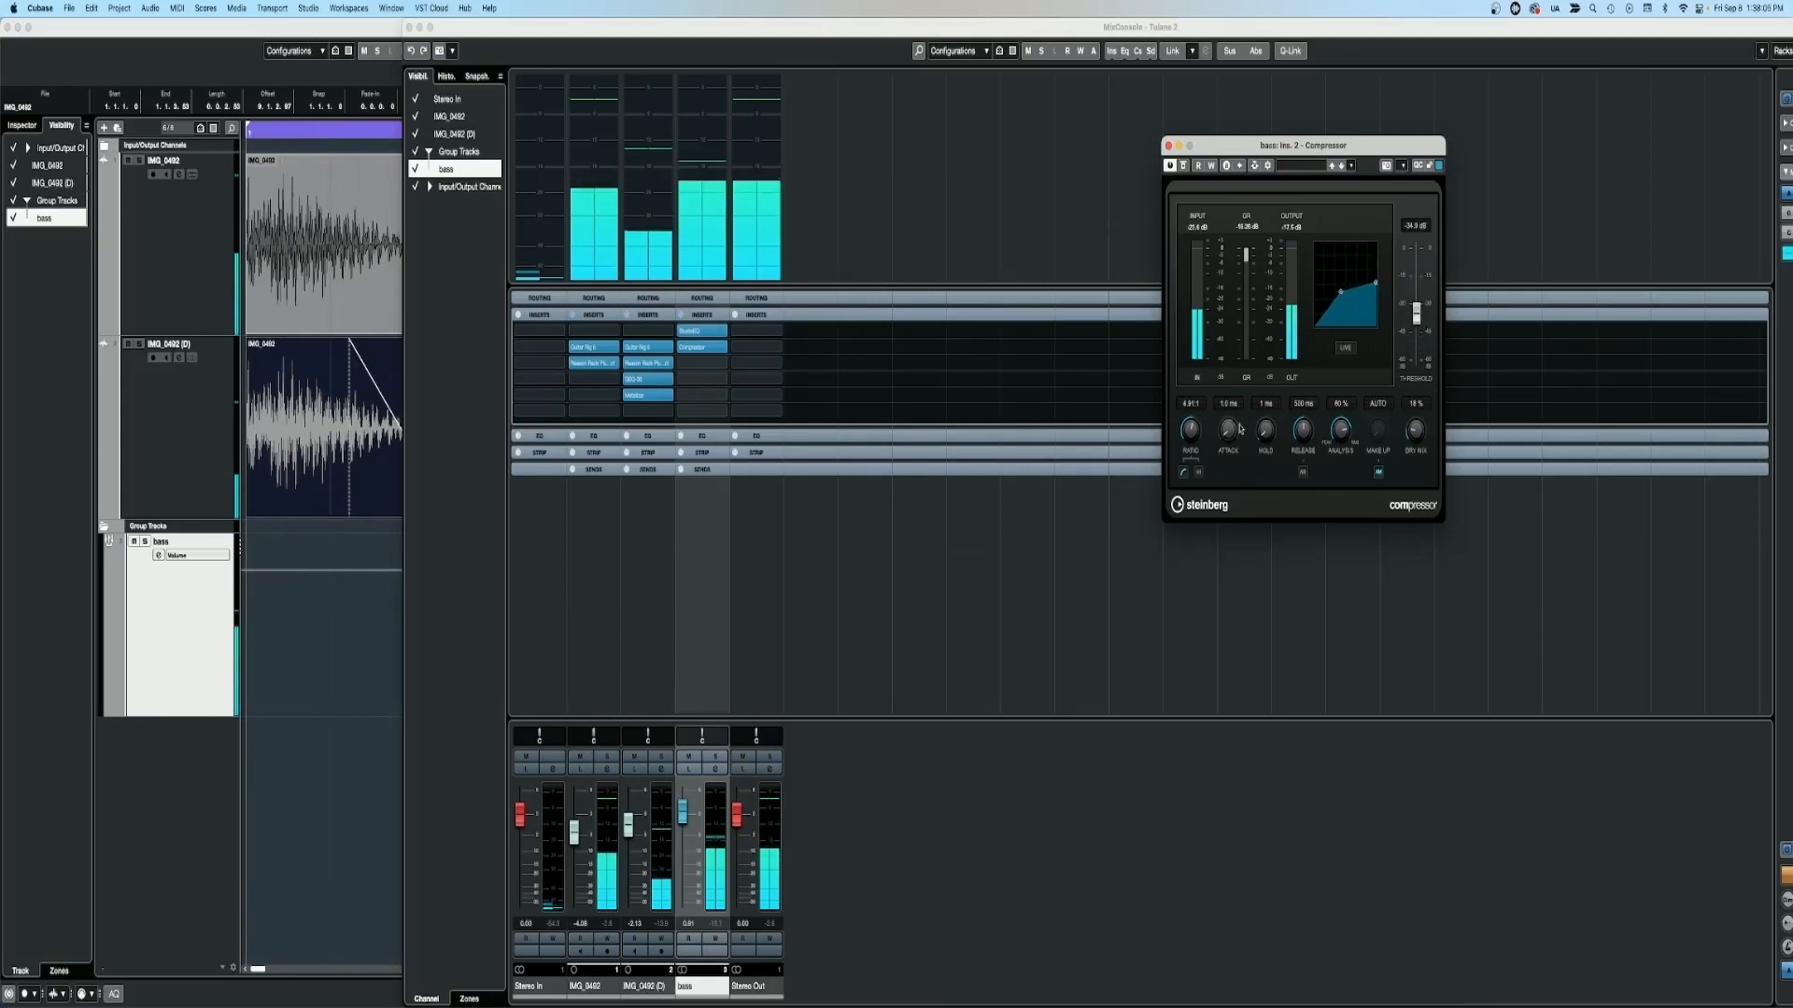
left_click(1168, 147)
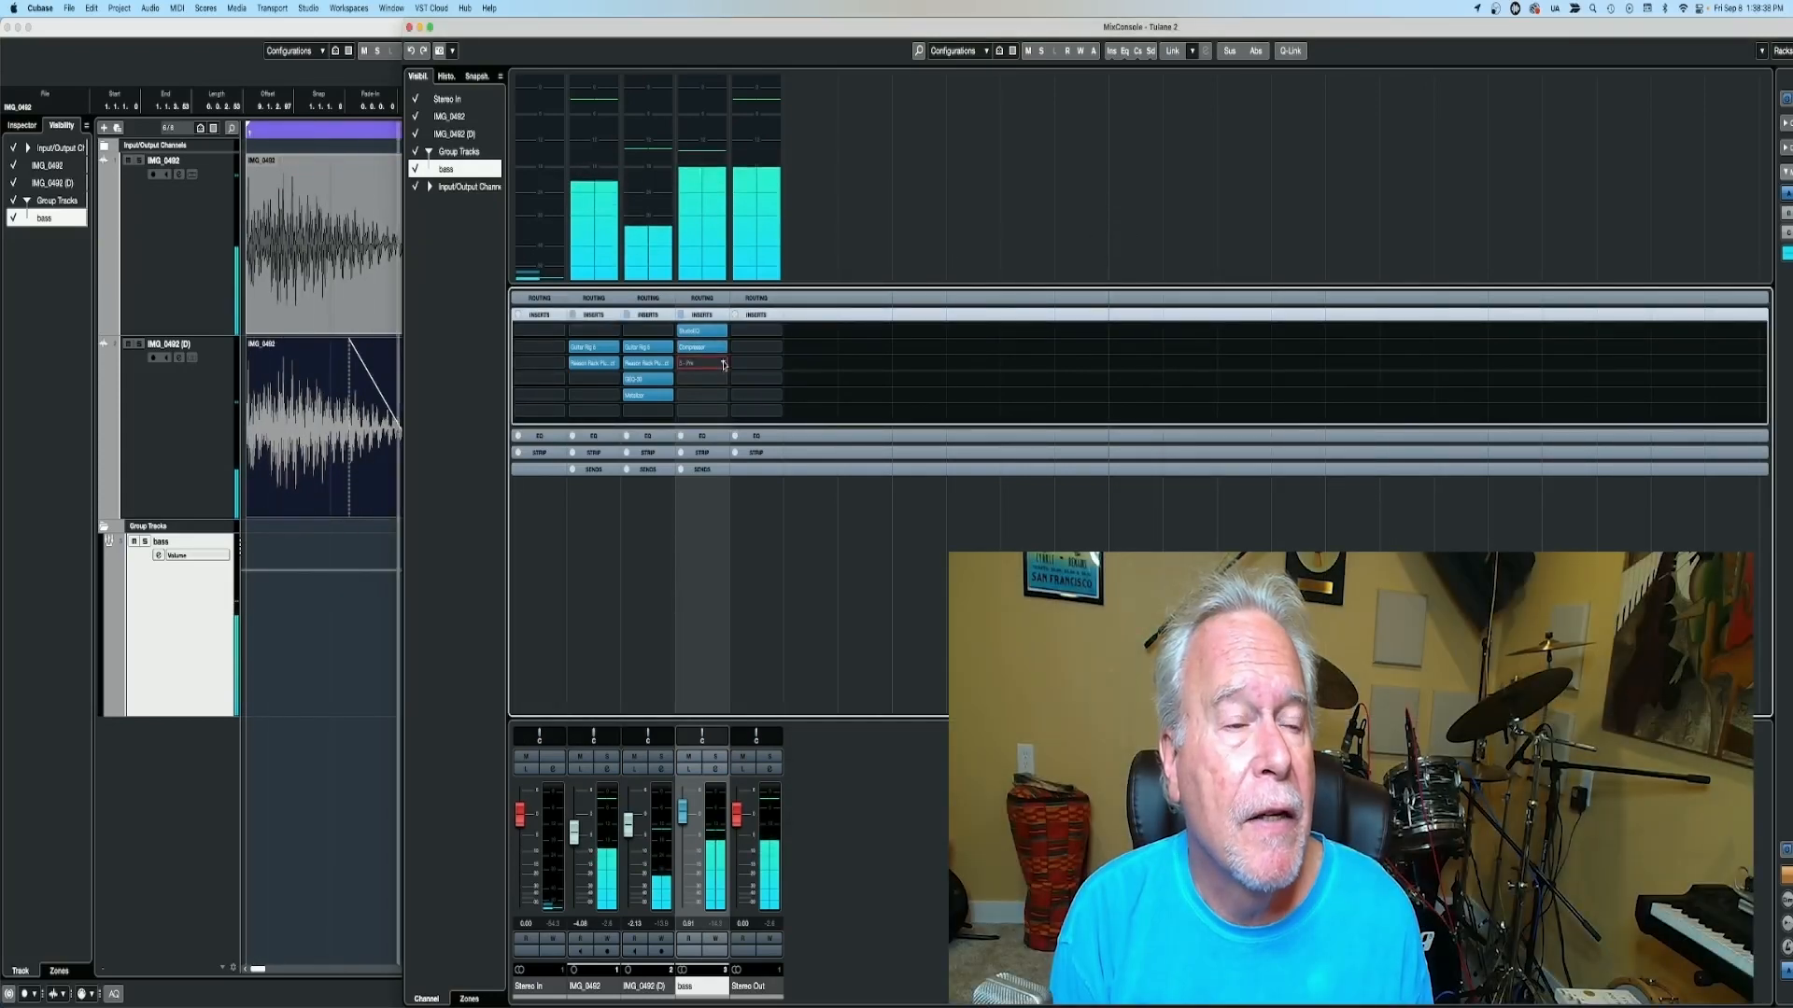
Insert the RoomWorks reverb in the bass group's third slot.
left_click(723, 366)
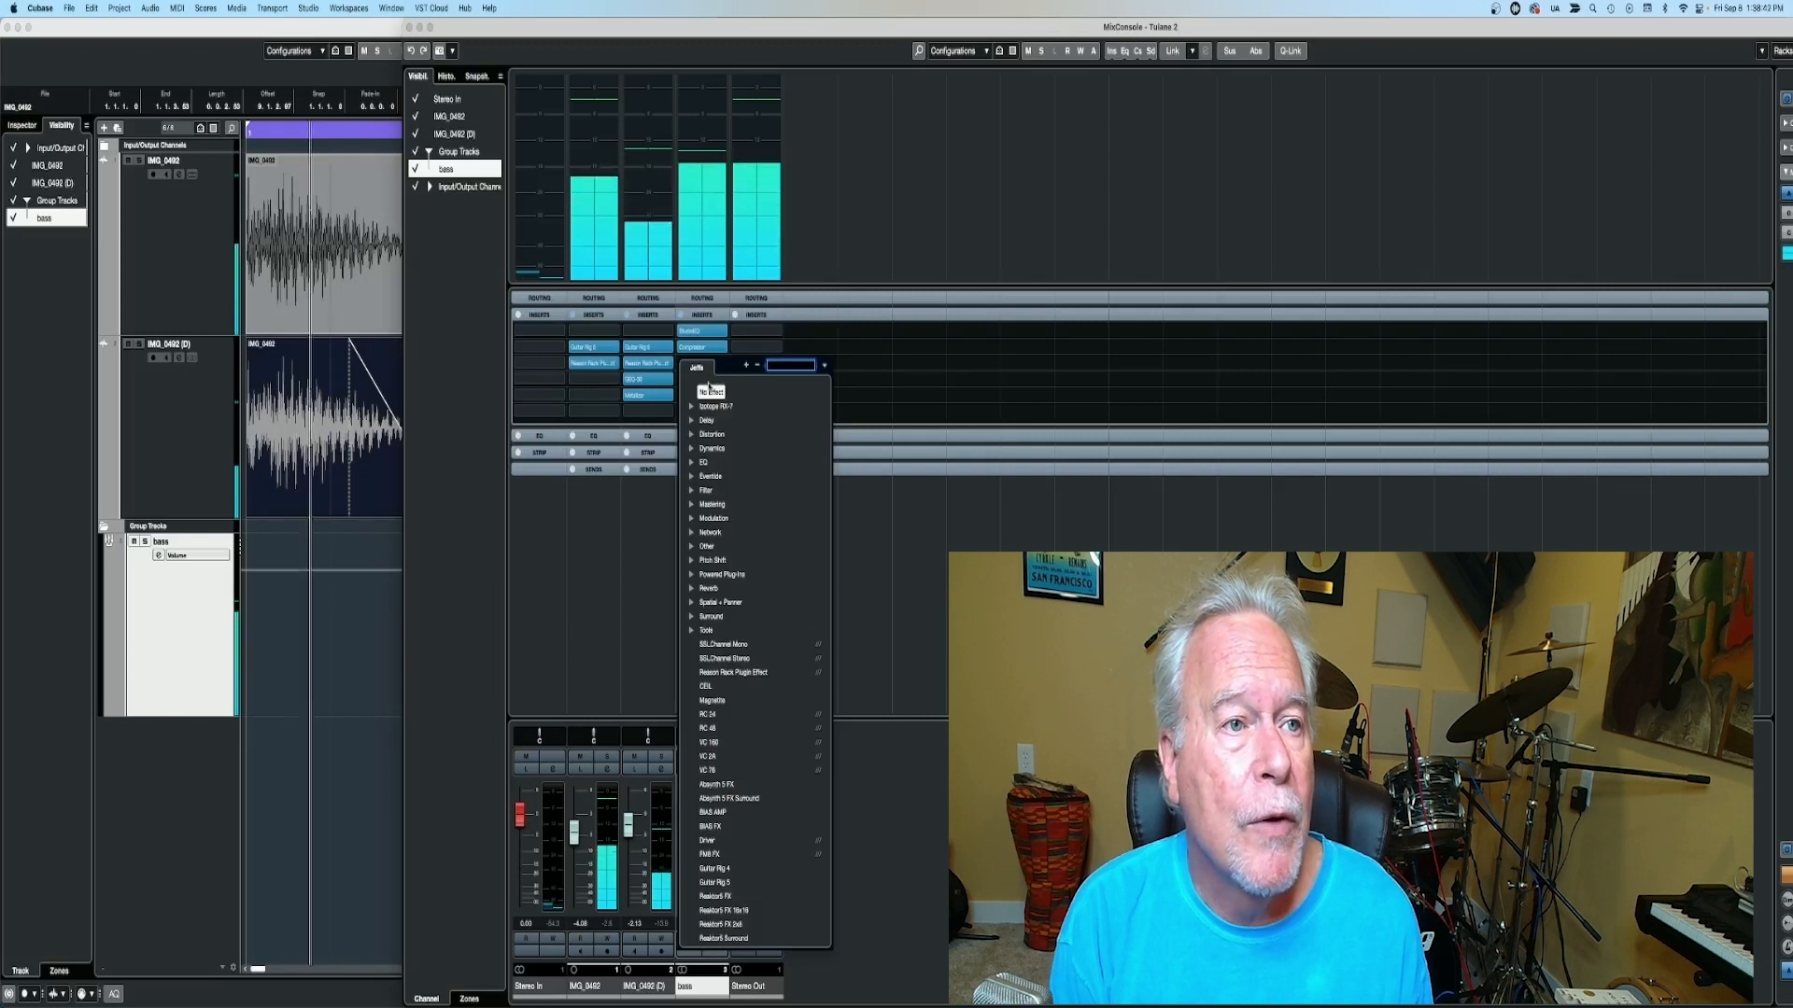
left_click(691, 589)
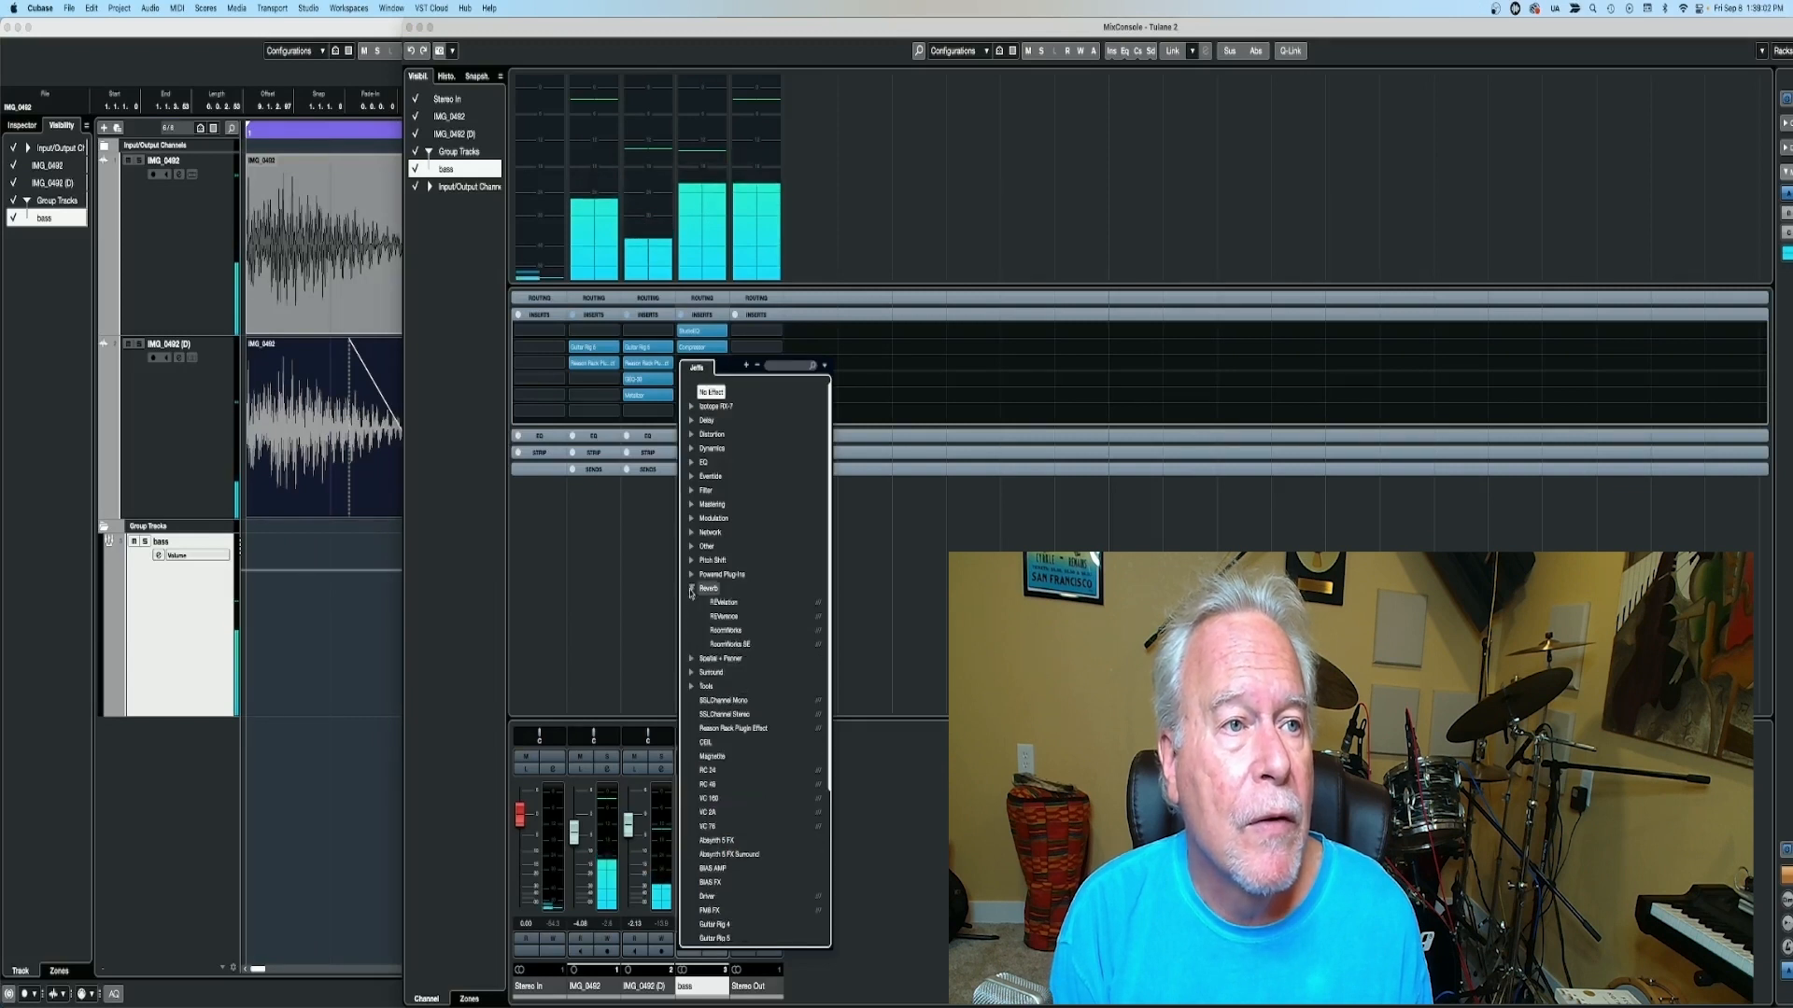
left_click(727, 631)
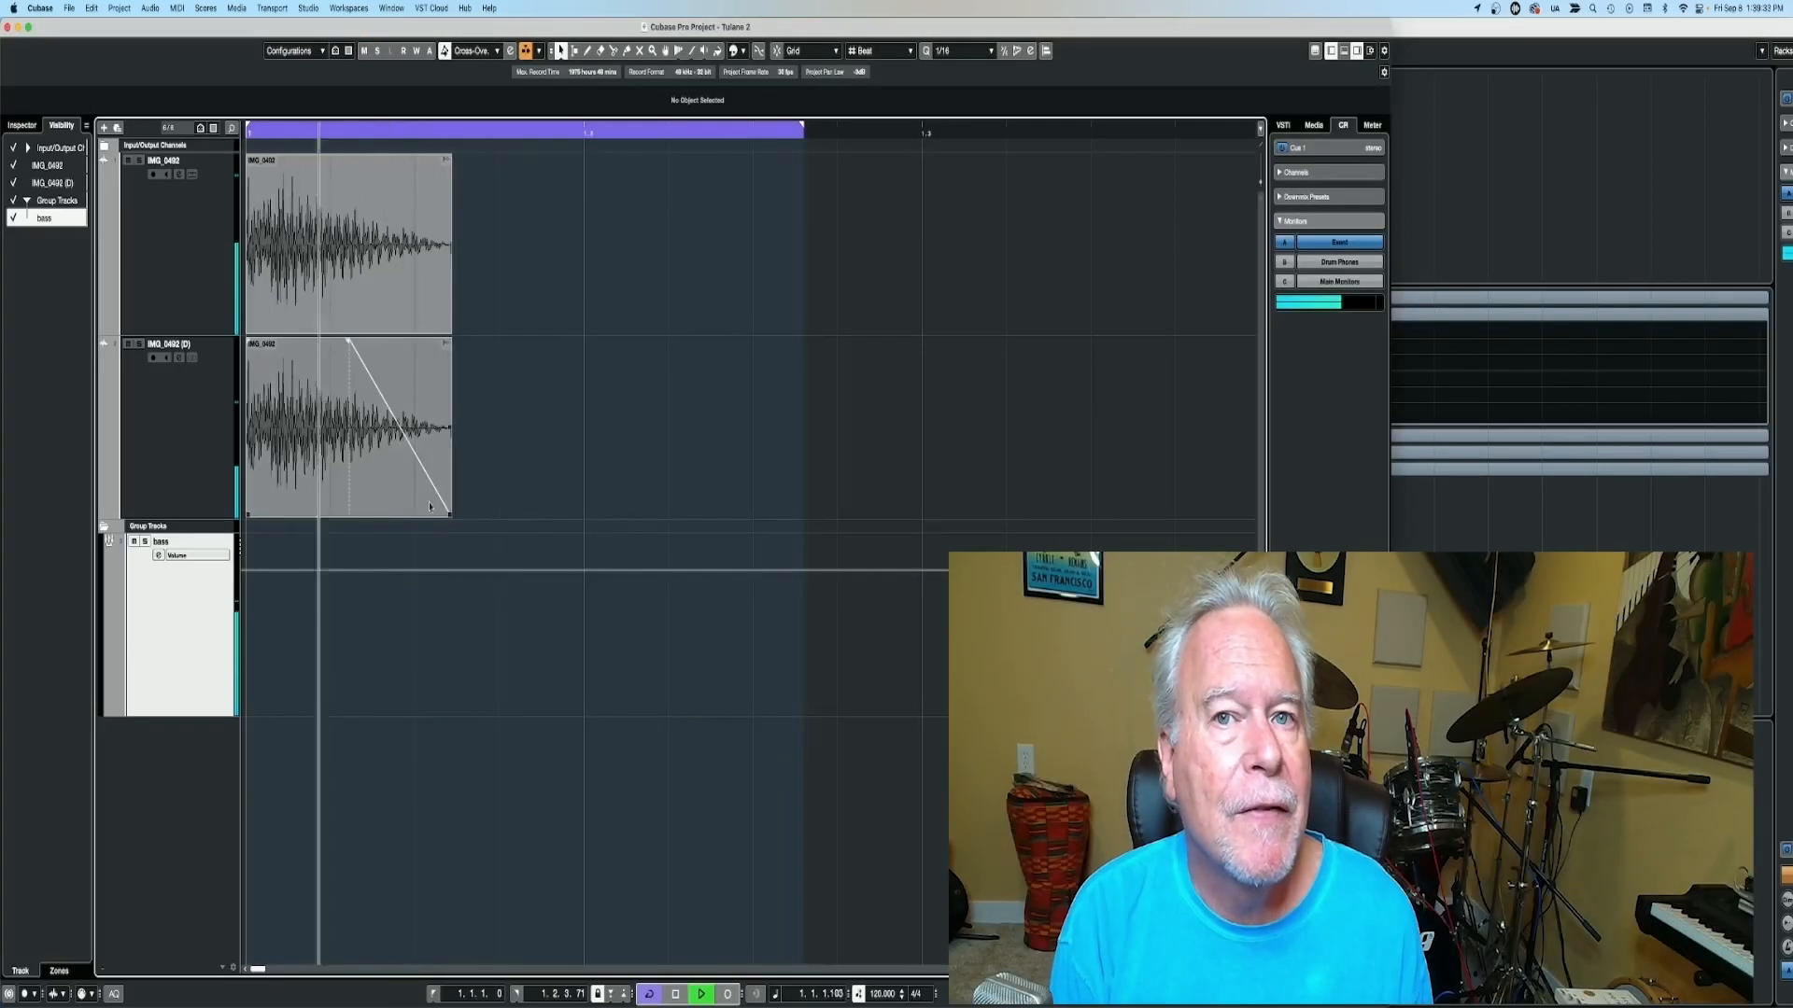
Stop playback and export the Stereo Out mixdown as a Wave file named Tulane bass.
key("space")
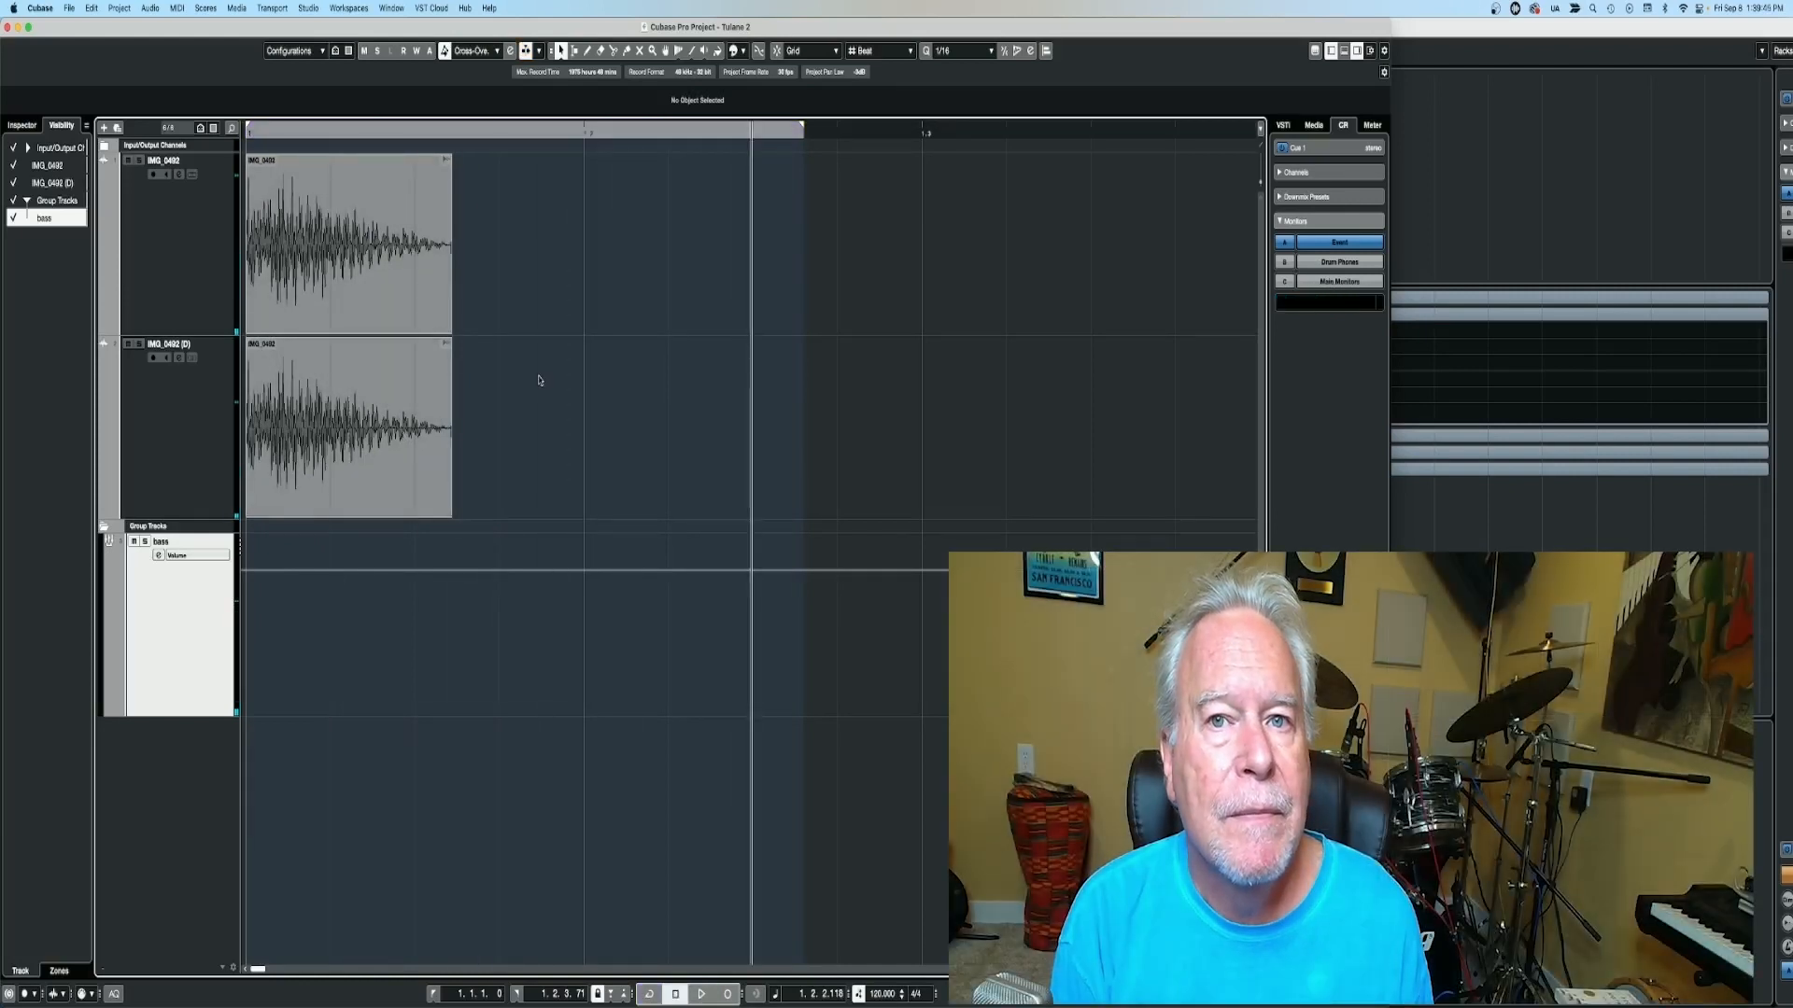
key("shift+super+e")
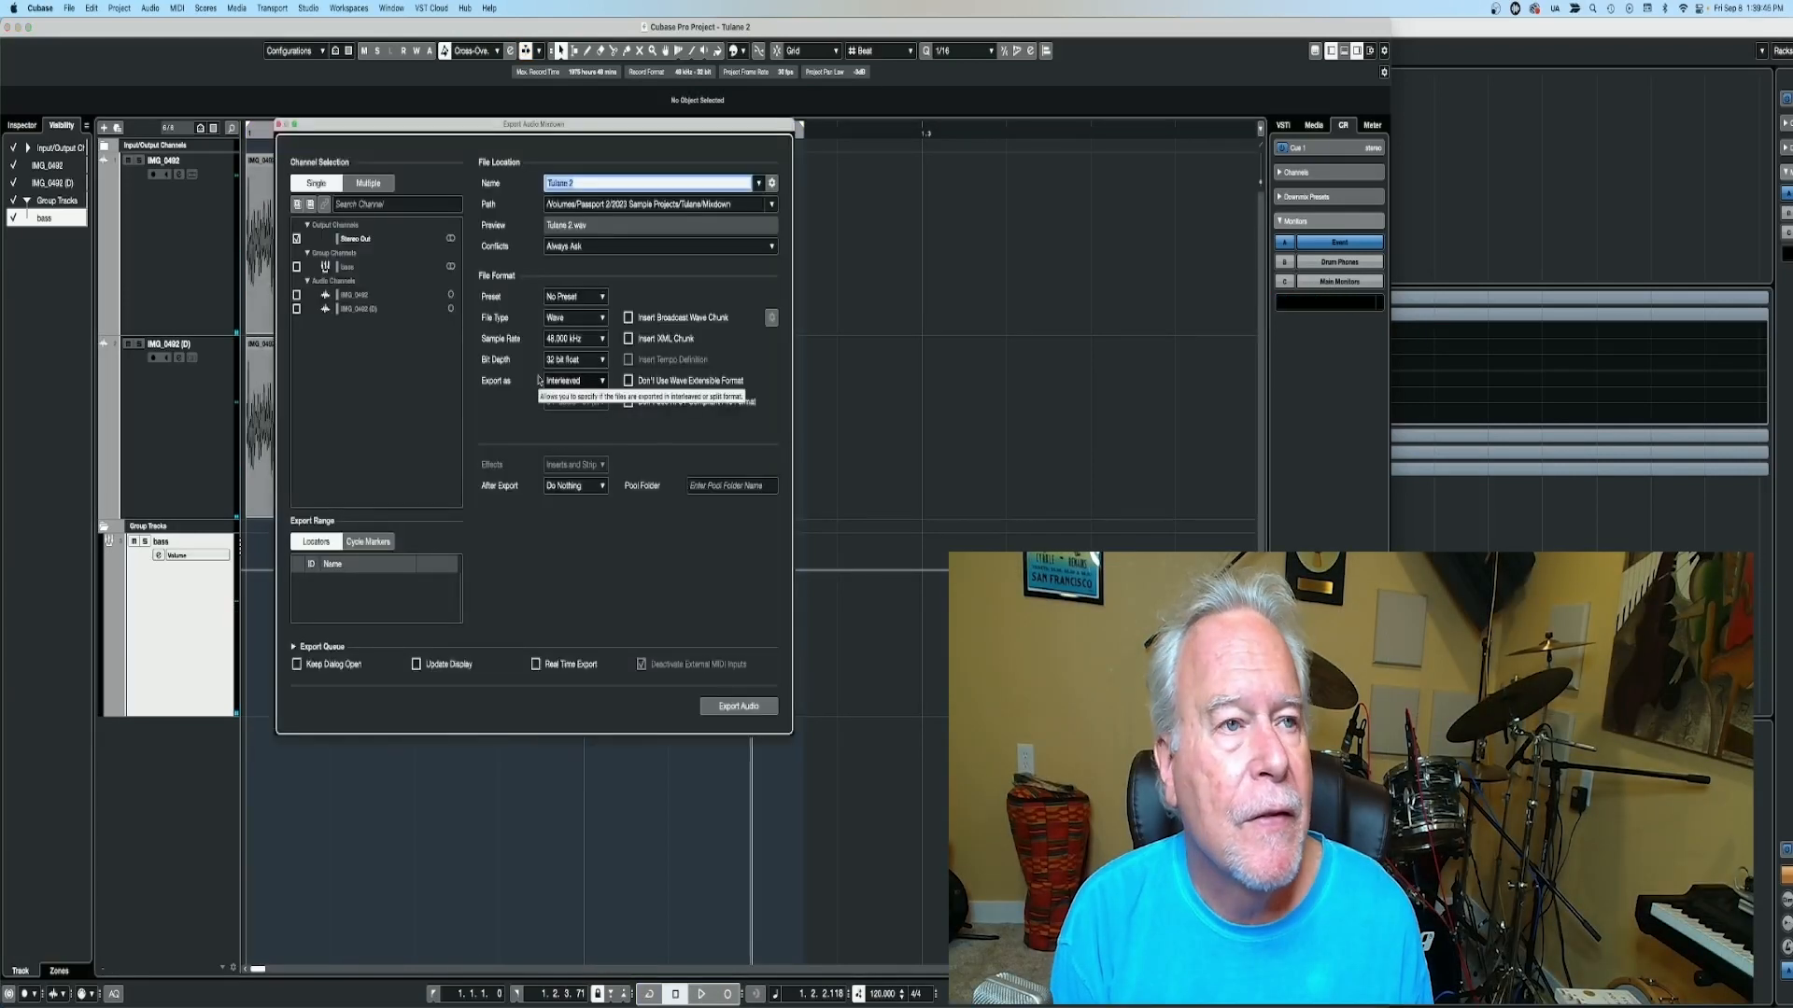
type("bass")
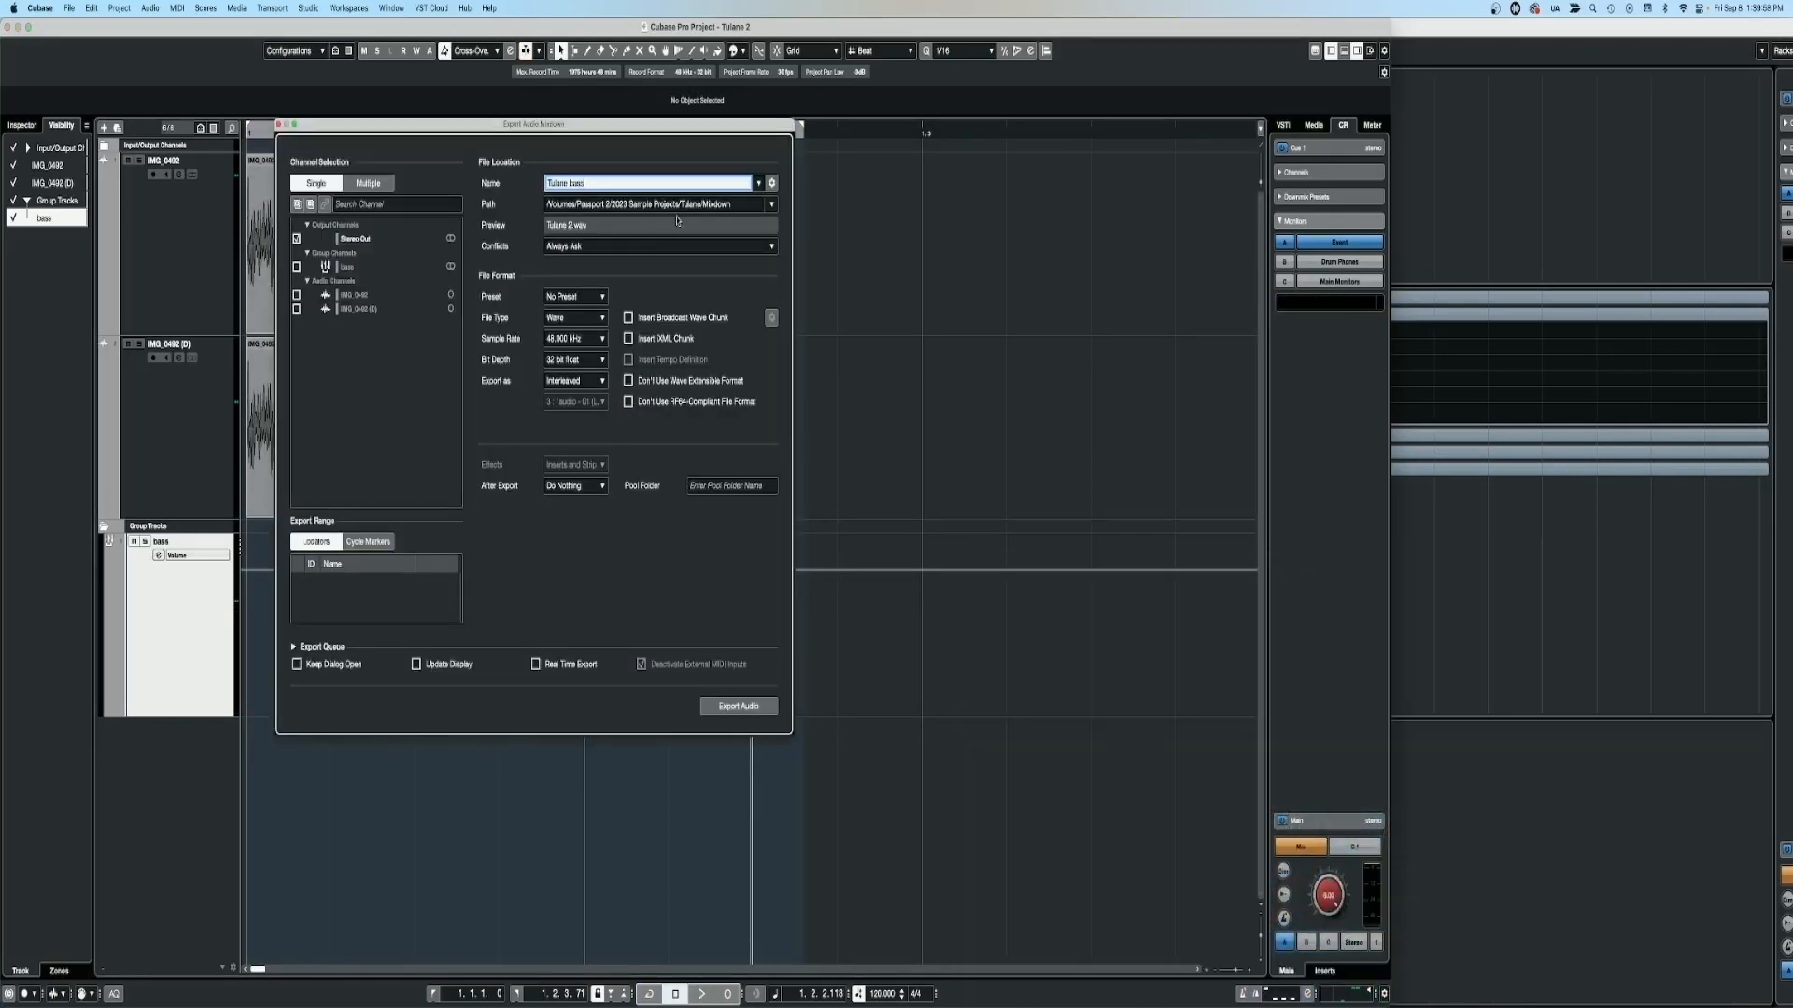
left_click(738, 706)
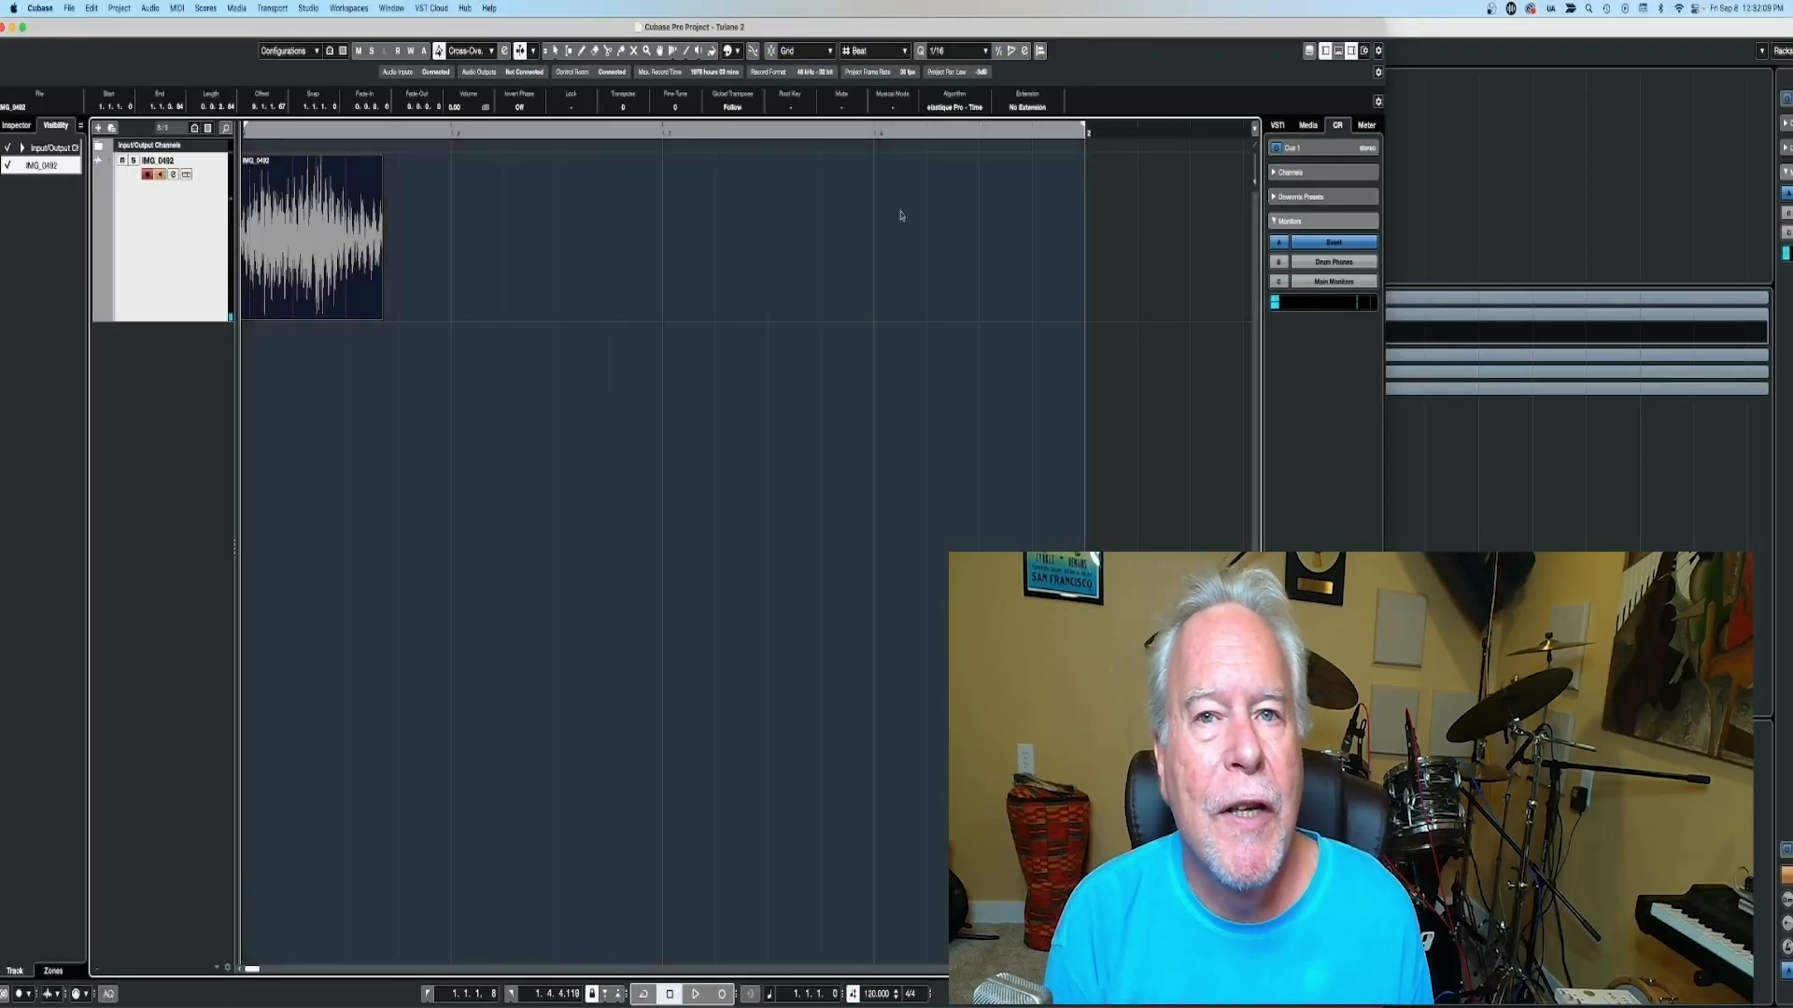
Turn on cycle playback, audition the IMG_0492 event, and shorten the cycle range to end just past the middle of beat 2.
key("KP_Divide")
key("space")
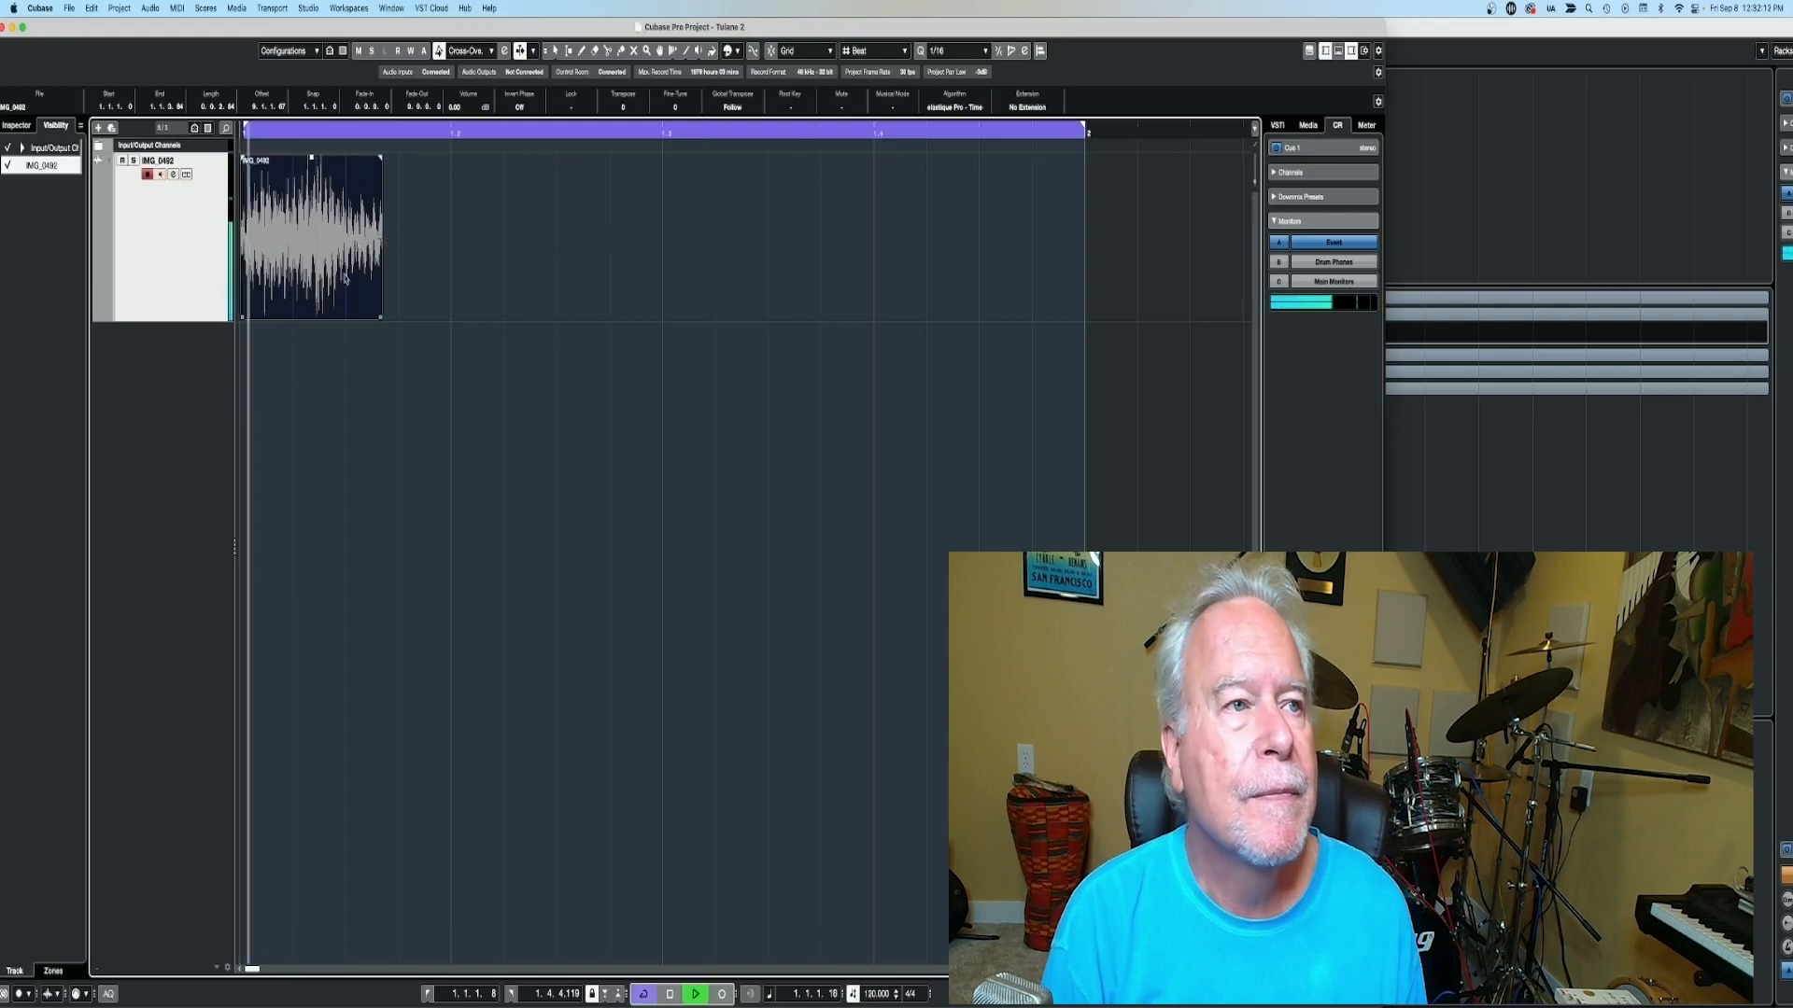
key("space")
left_click_drag(1085, 131, 580, 188)
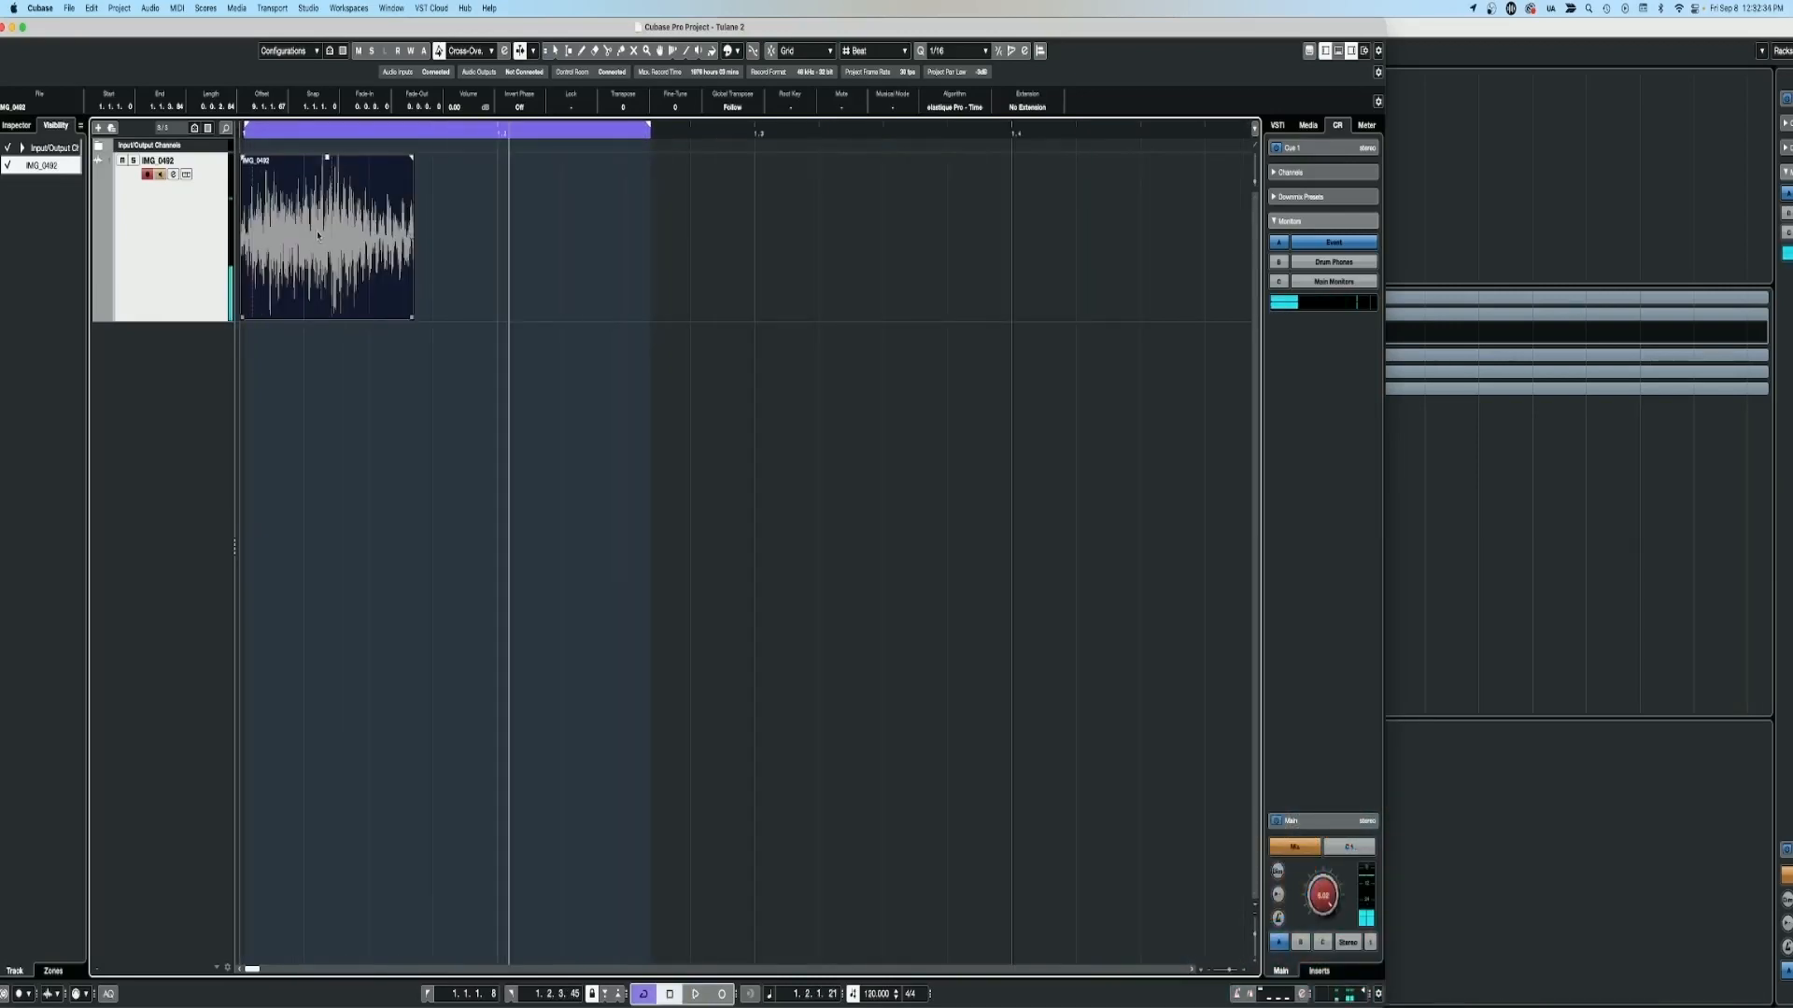
Apply an offline Pitch Shift to the IMG_0492 event, transposing it up 11 semitones, and close the processing window.
right_click(319, 229)
mouse_move(323, 278)
mouse_move(409, 266)
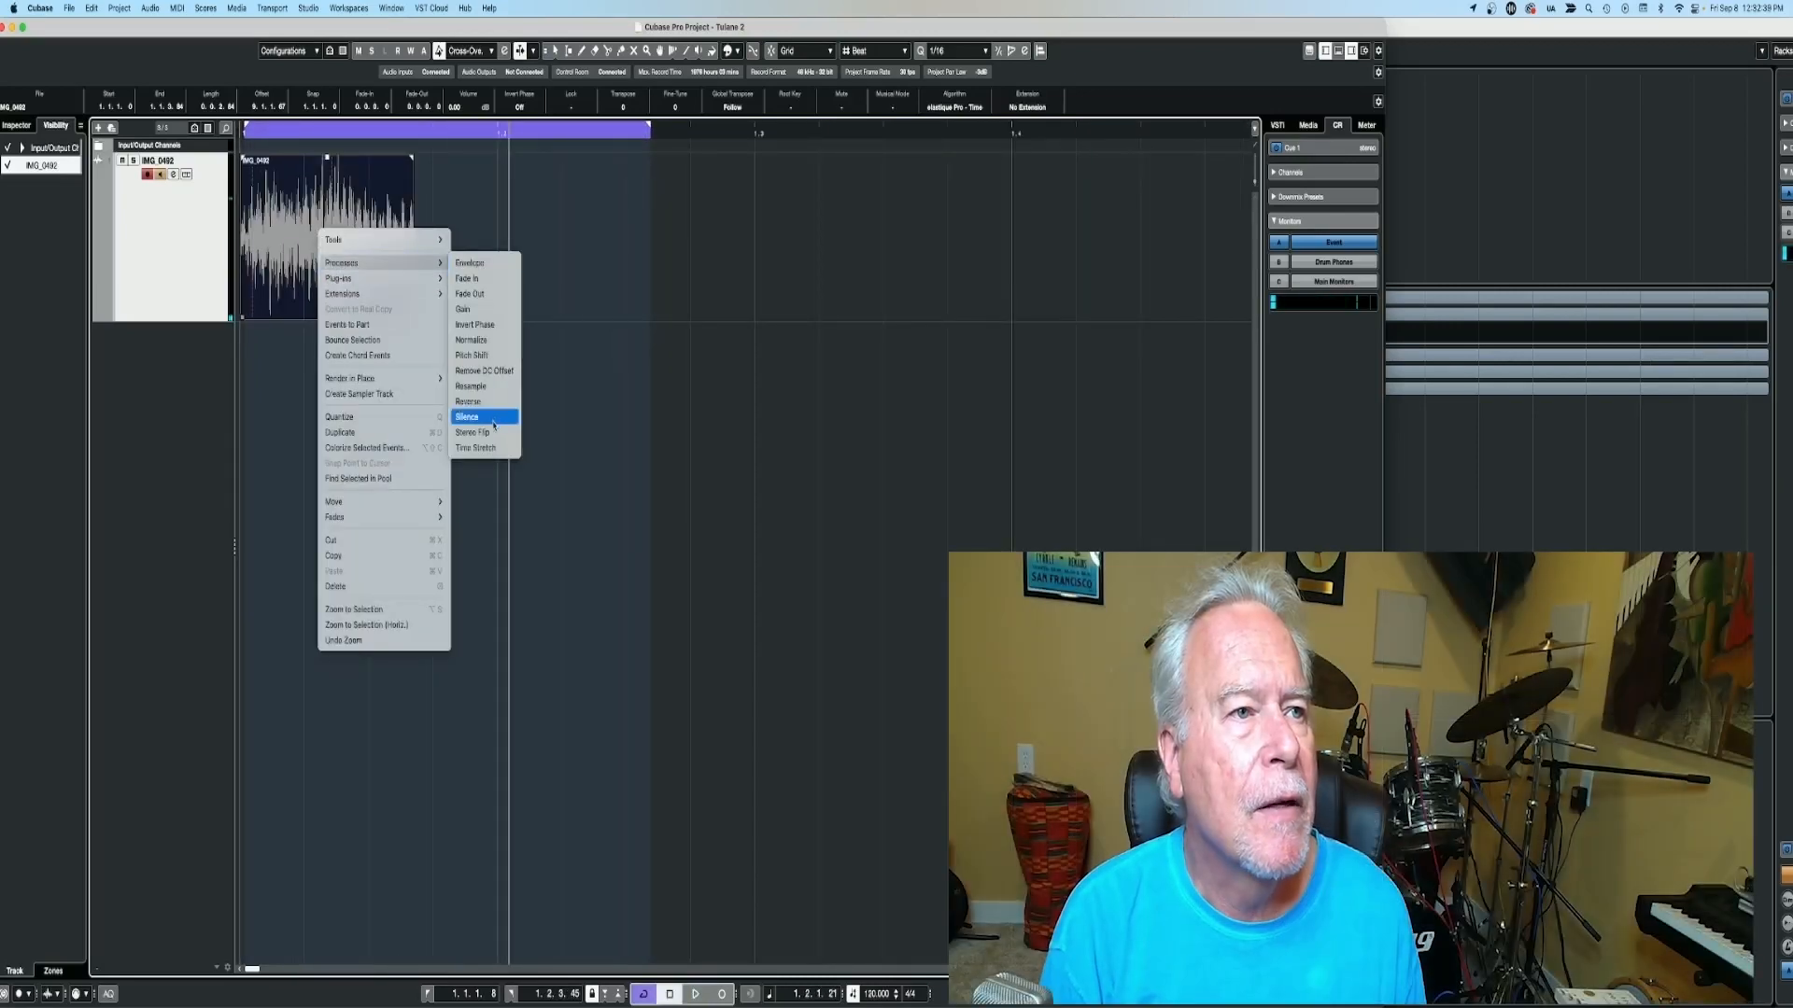
left_click(472, 355)
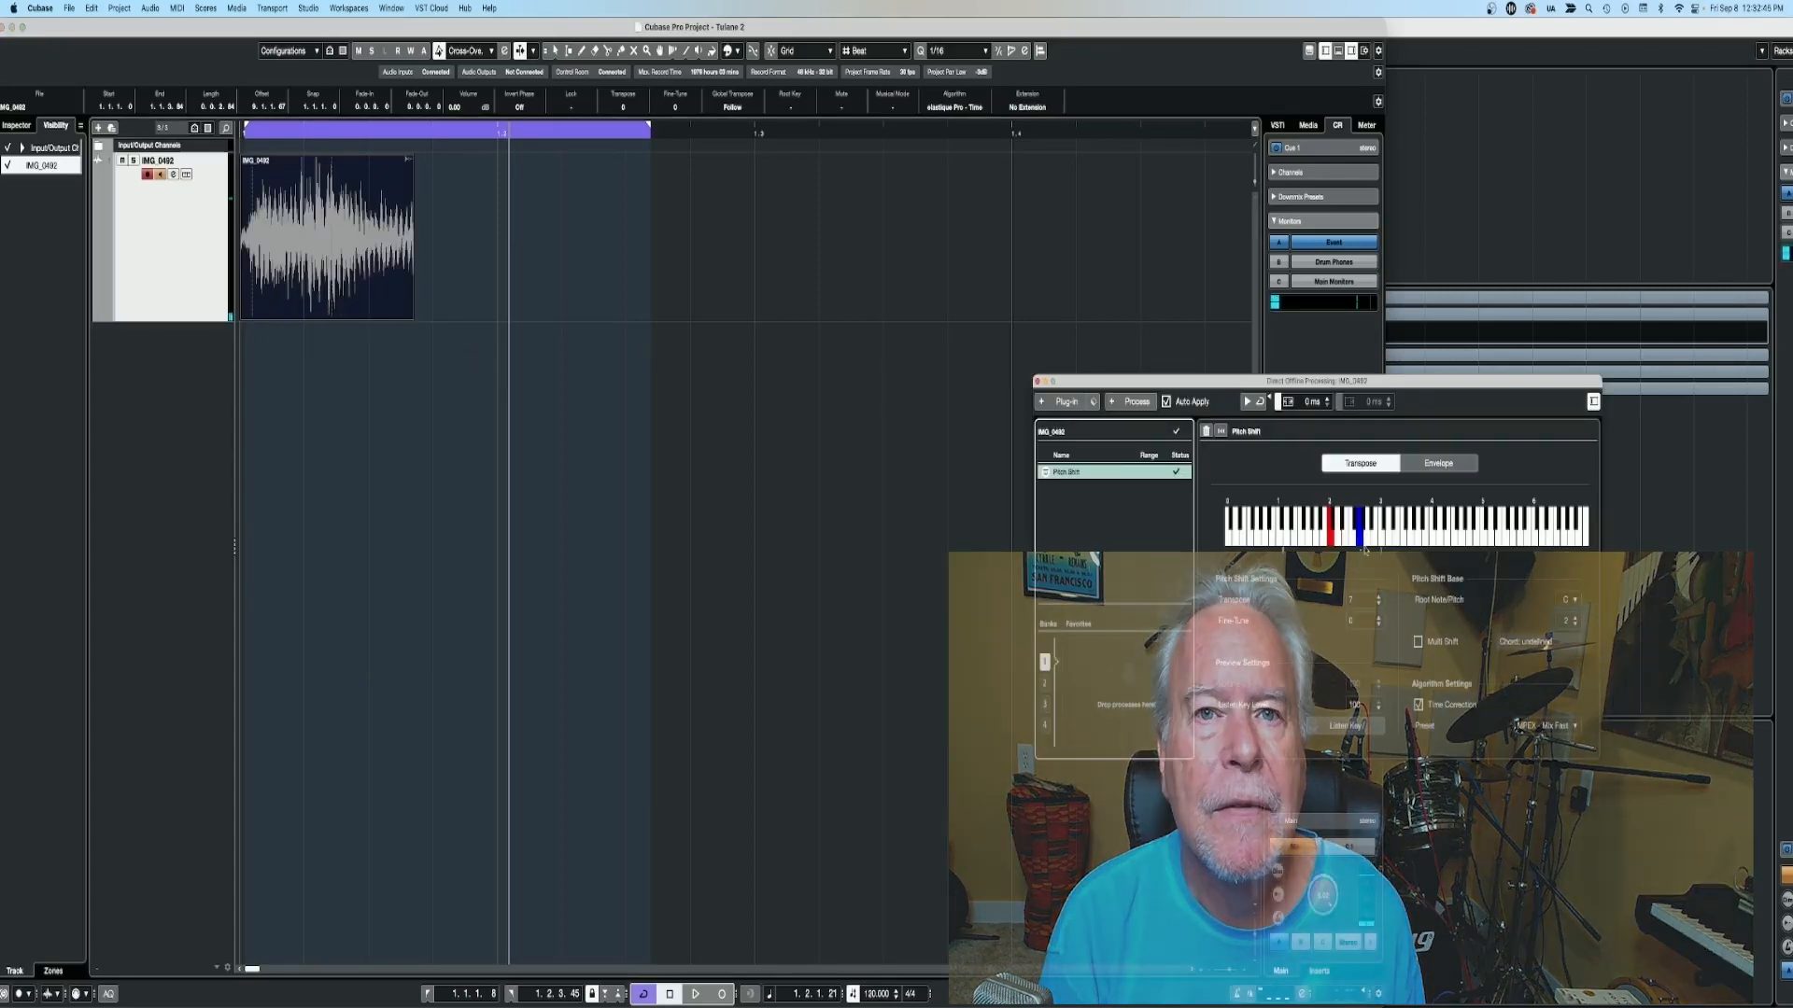
left_click(1373, 533)
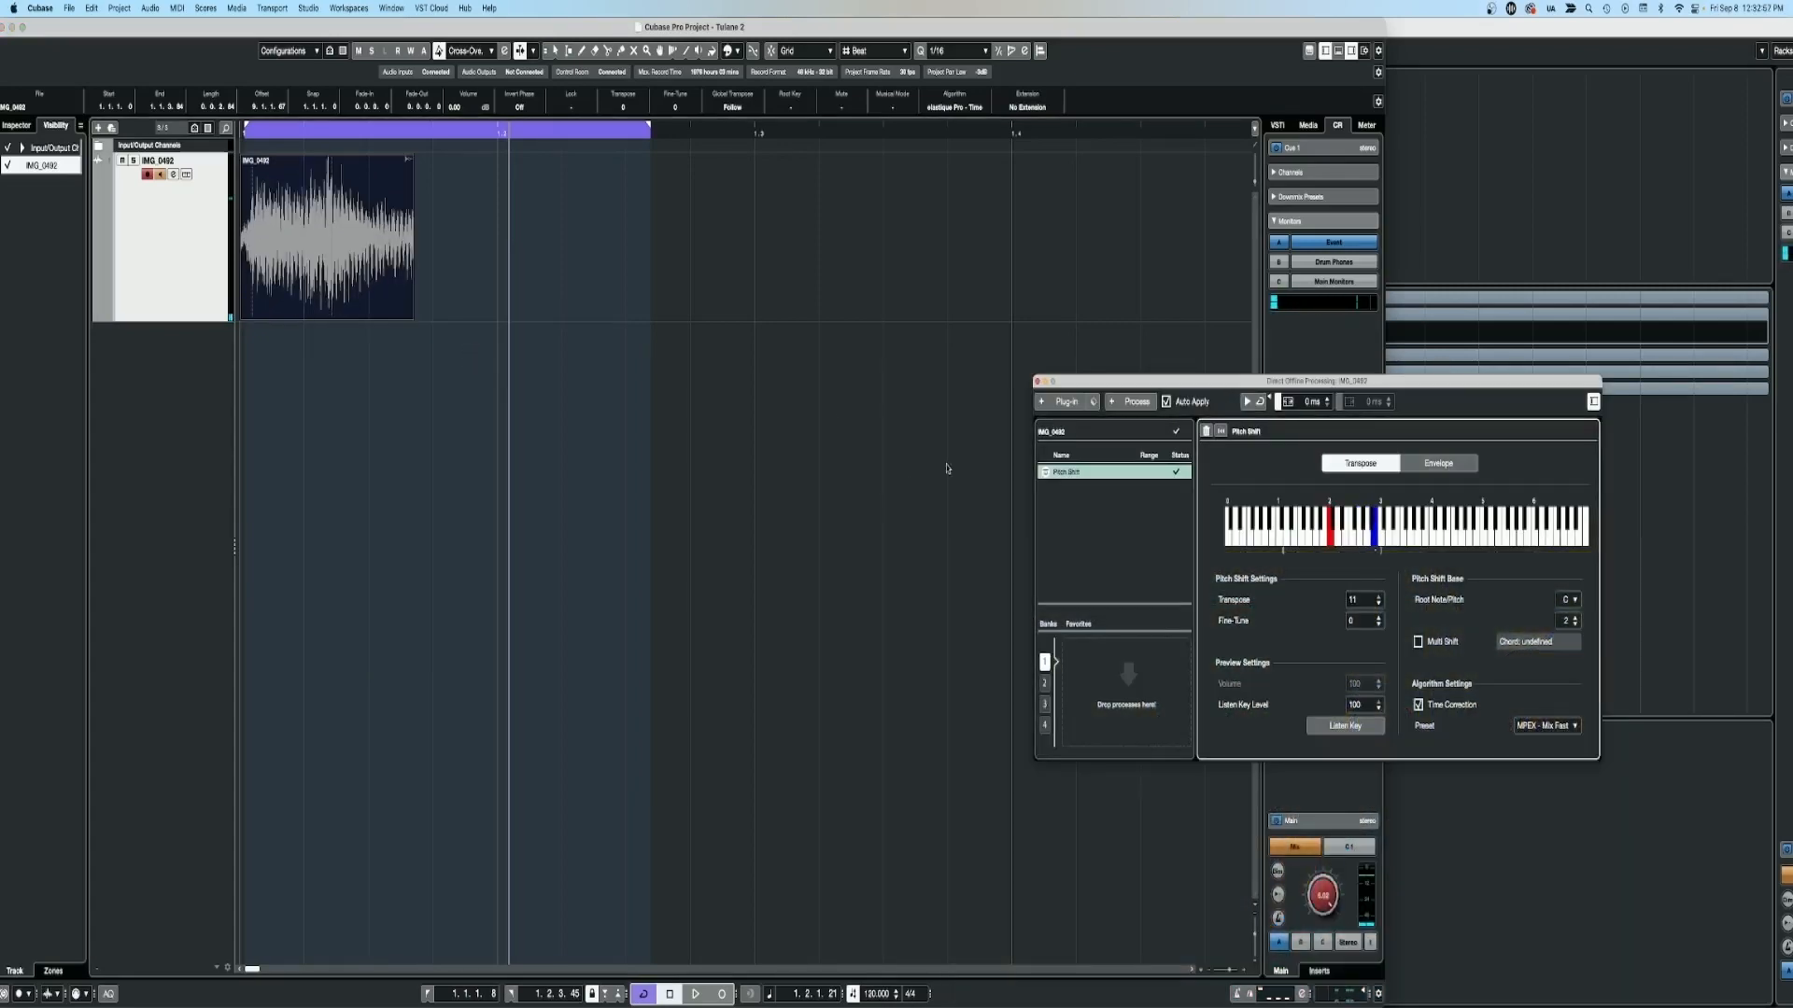
left_click(1036, 383)
left_click(555, 283)
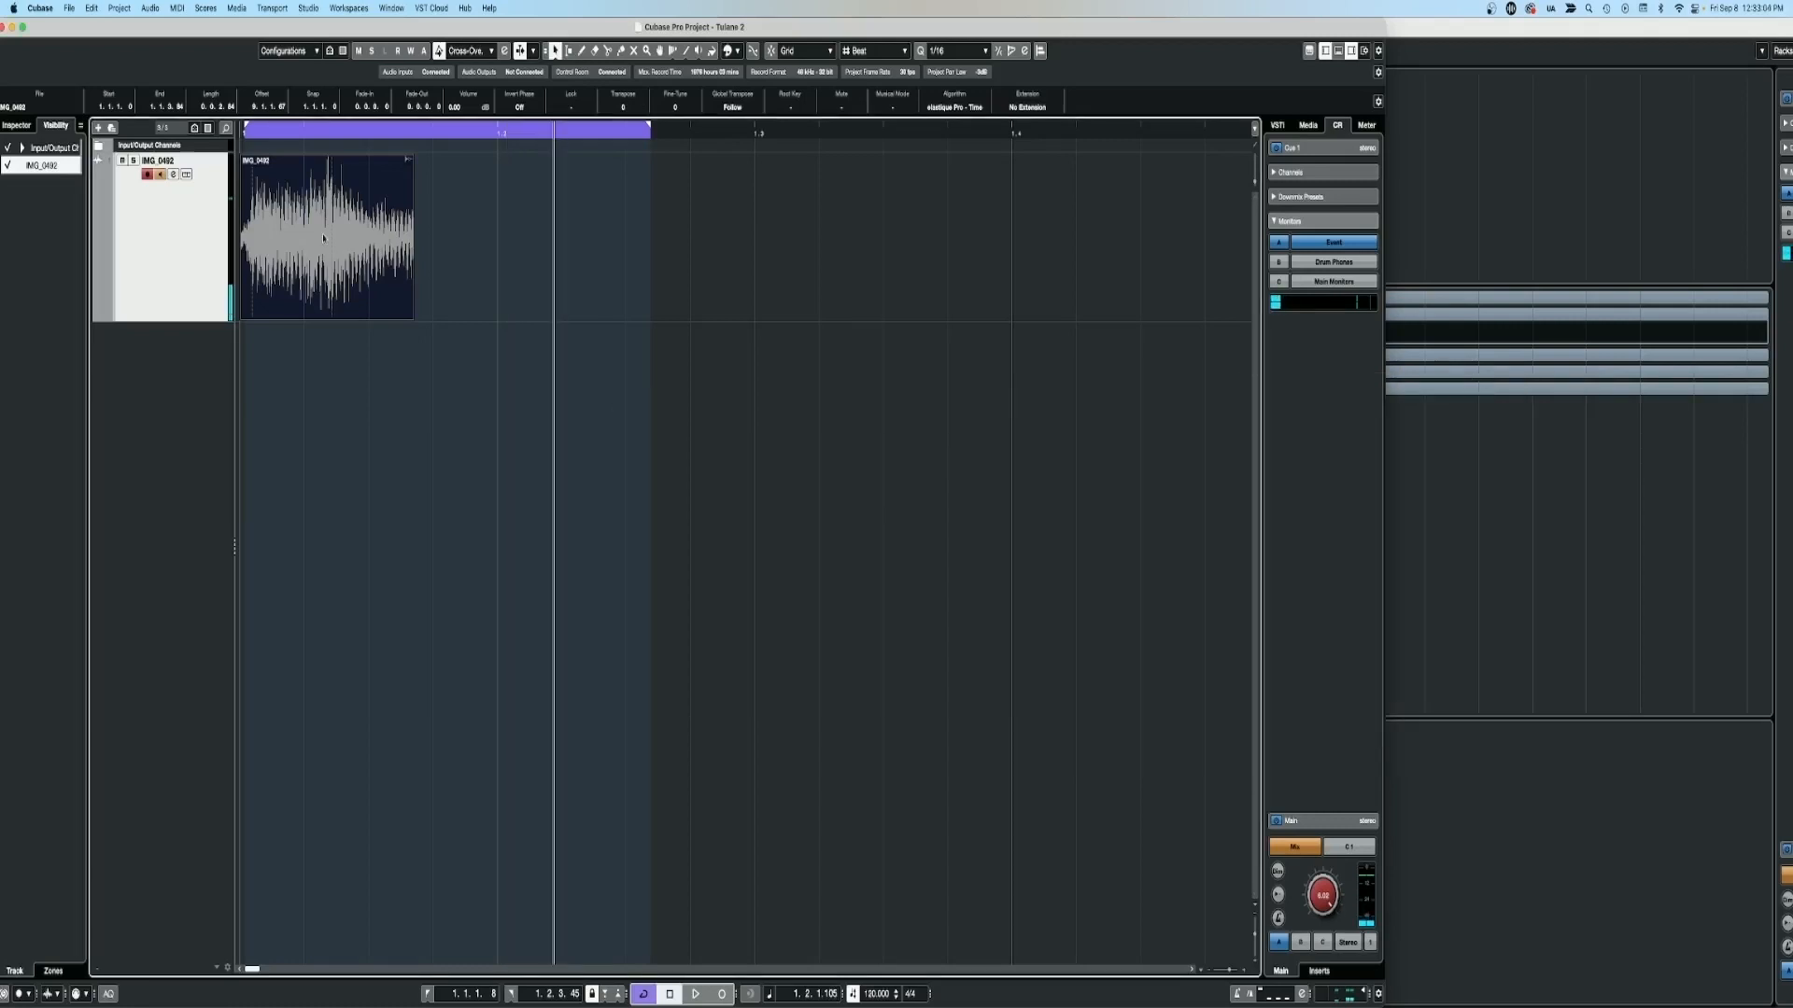
Add a second Pitch Shift of 11 semitones to the event and close the processing window.
right_click(325, 233)
mouse_move(433, 276)
left_click(480, 374)
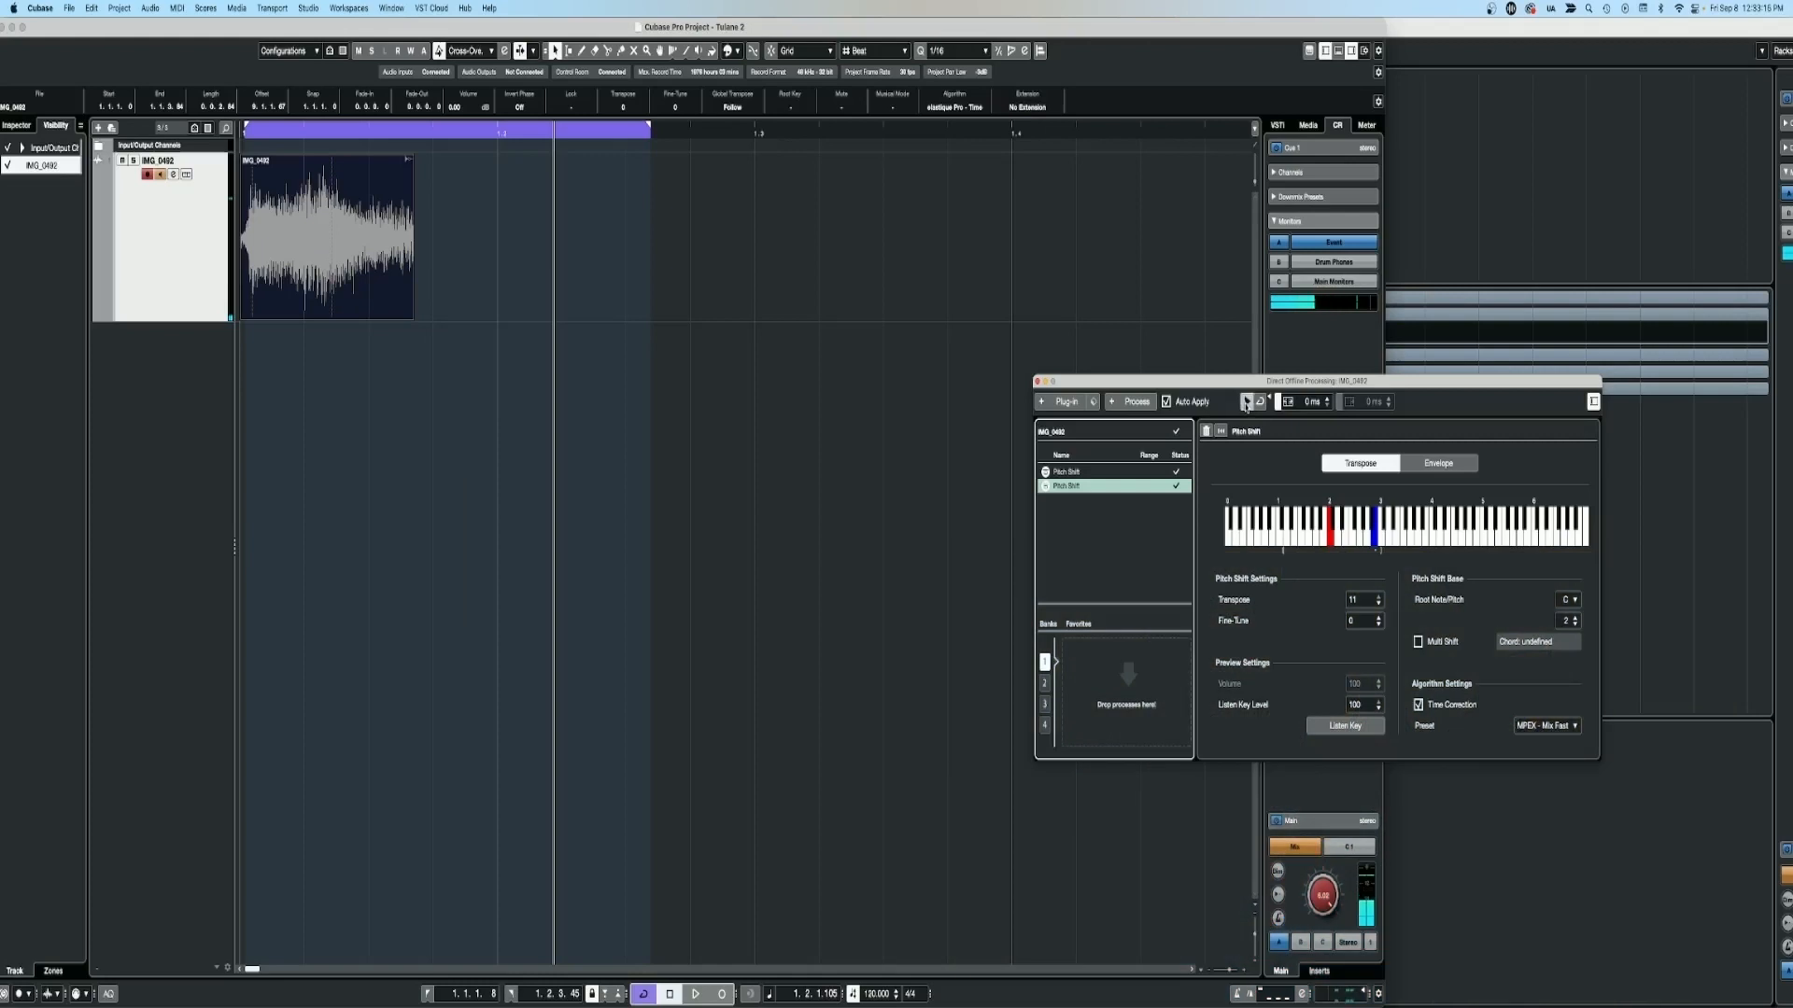
left_click(1036, 381)
Add a third Pitch Shift of 11 semitones to the event and close the processing window.
right_click(329, 262)
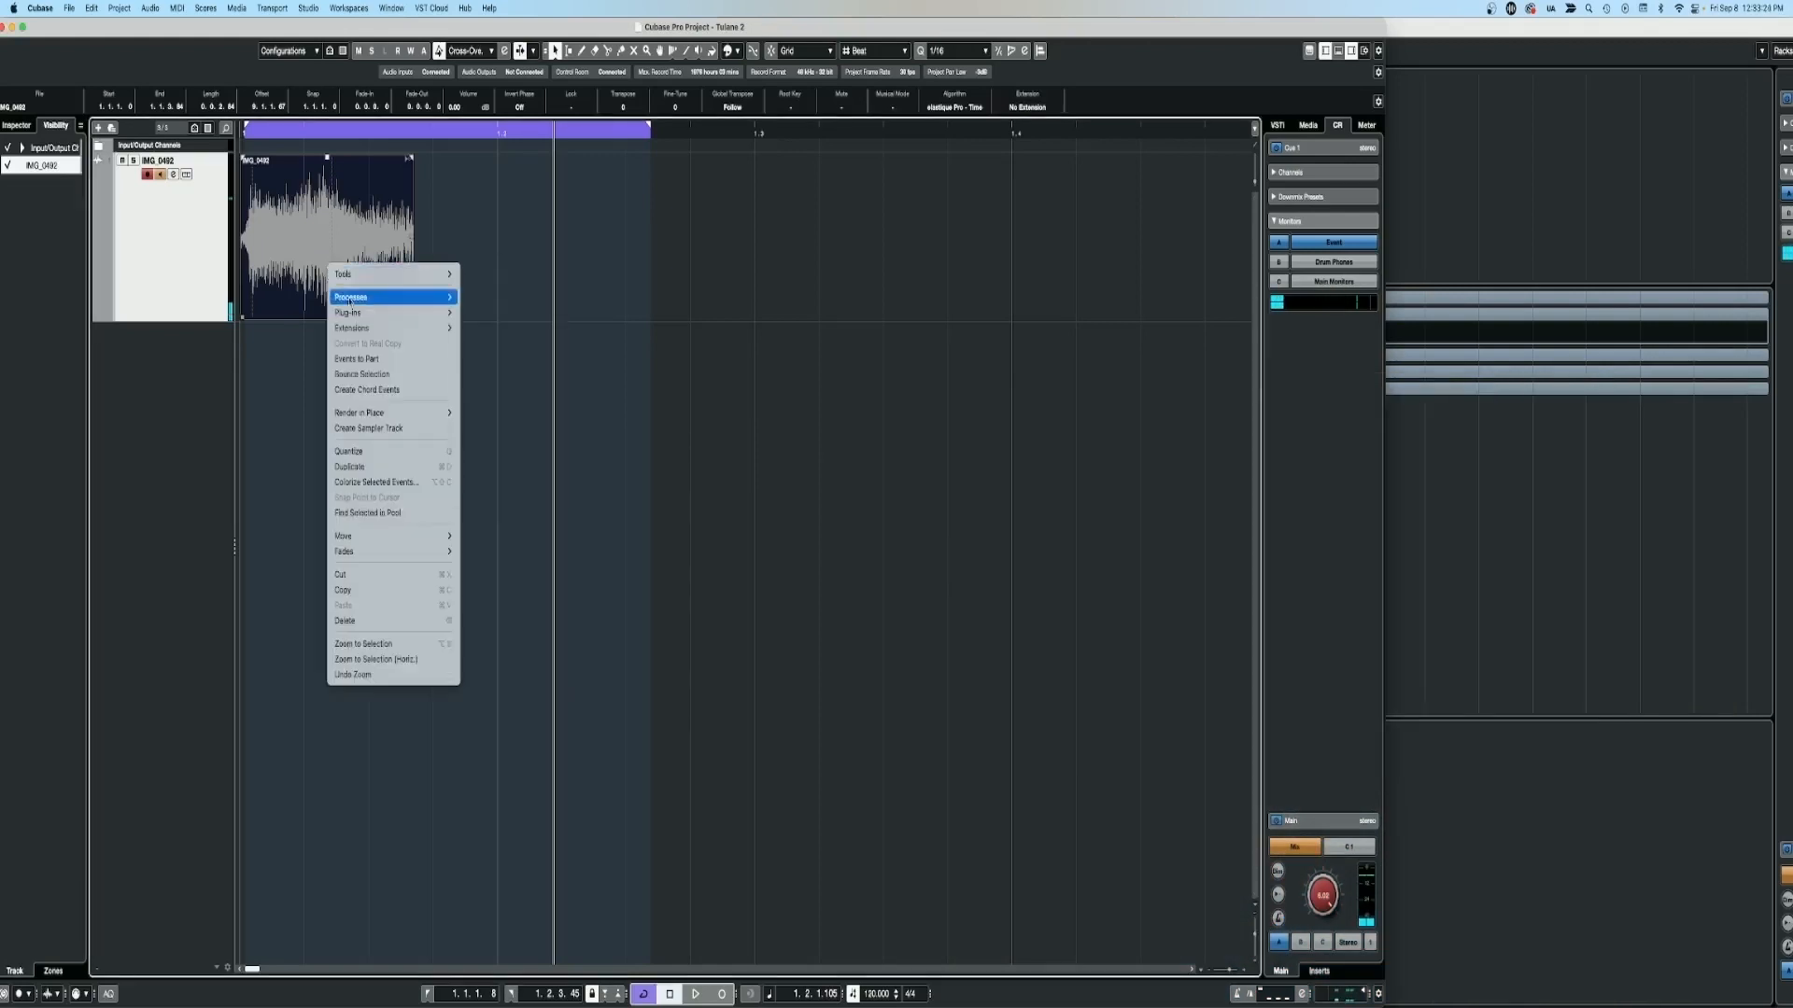
mouse_move(387, 293)
left_click(486, 361)
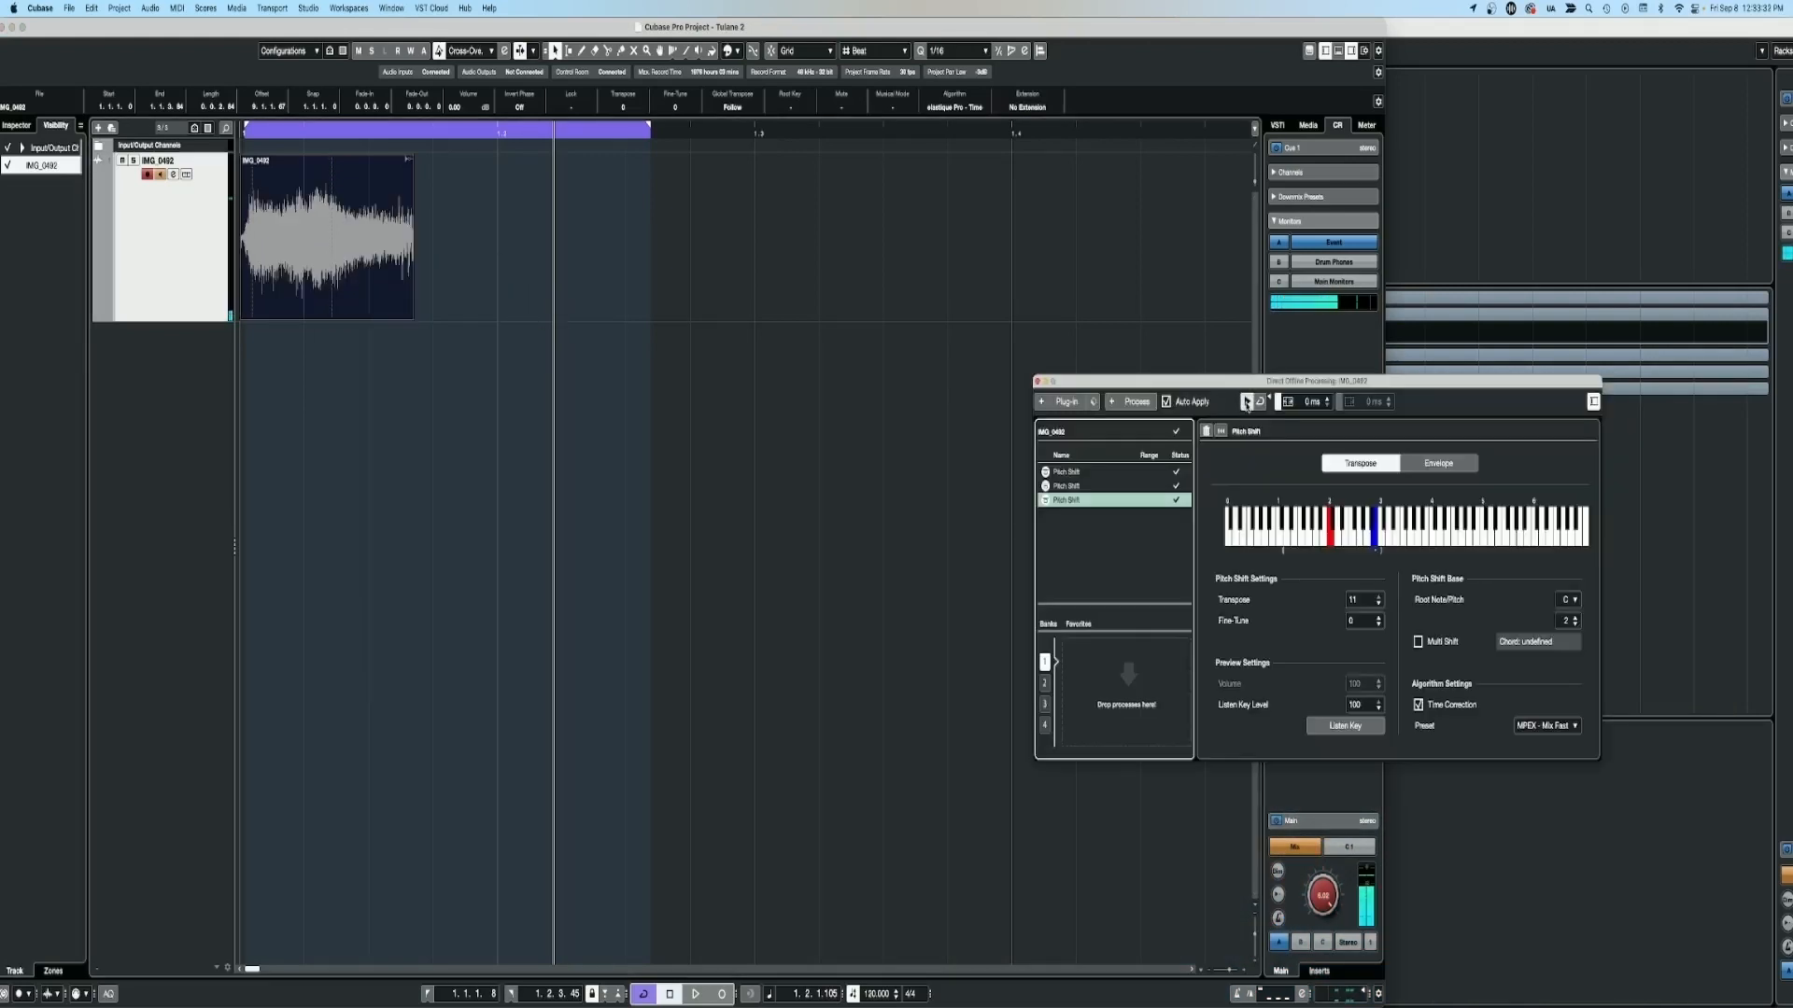
left_click(1036, 381)
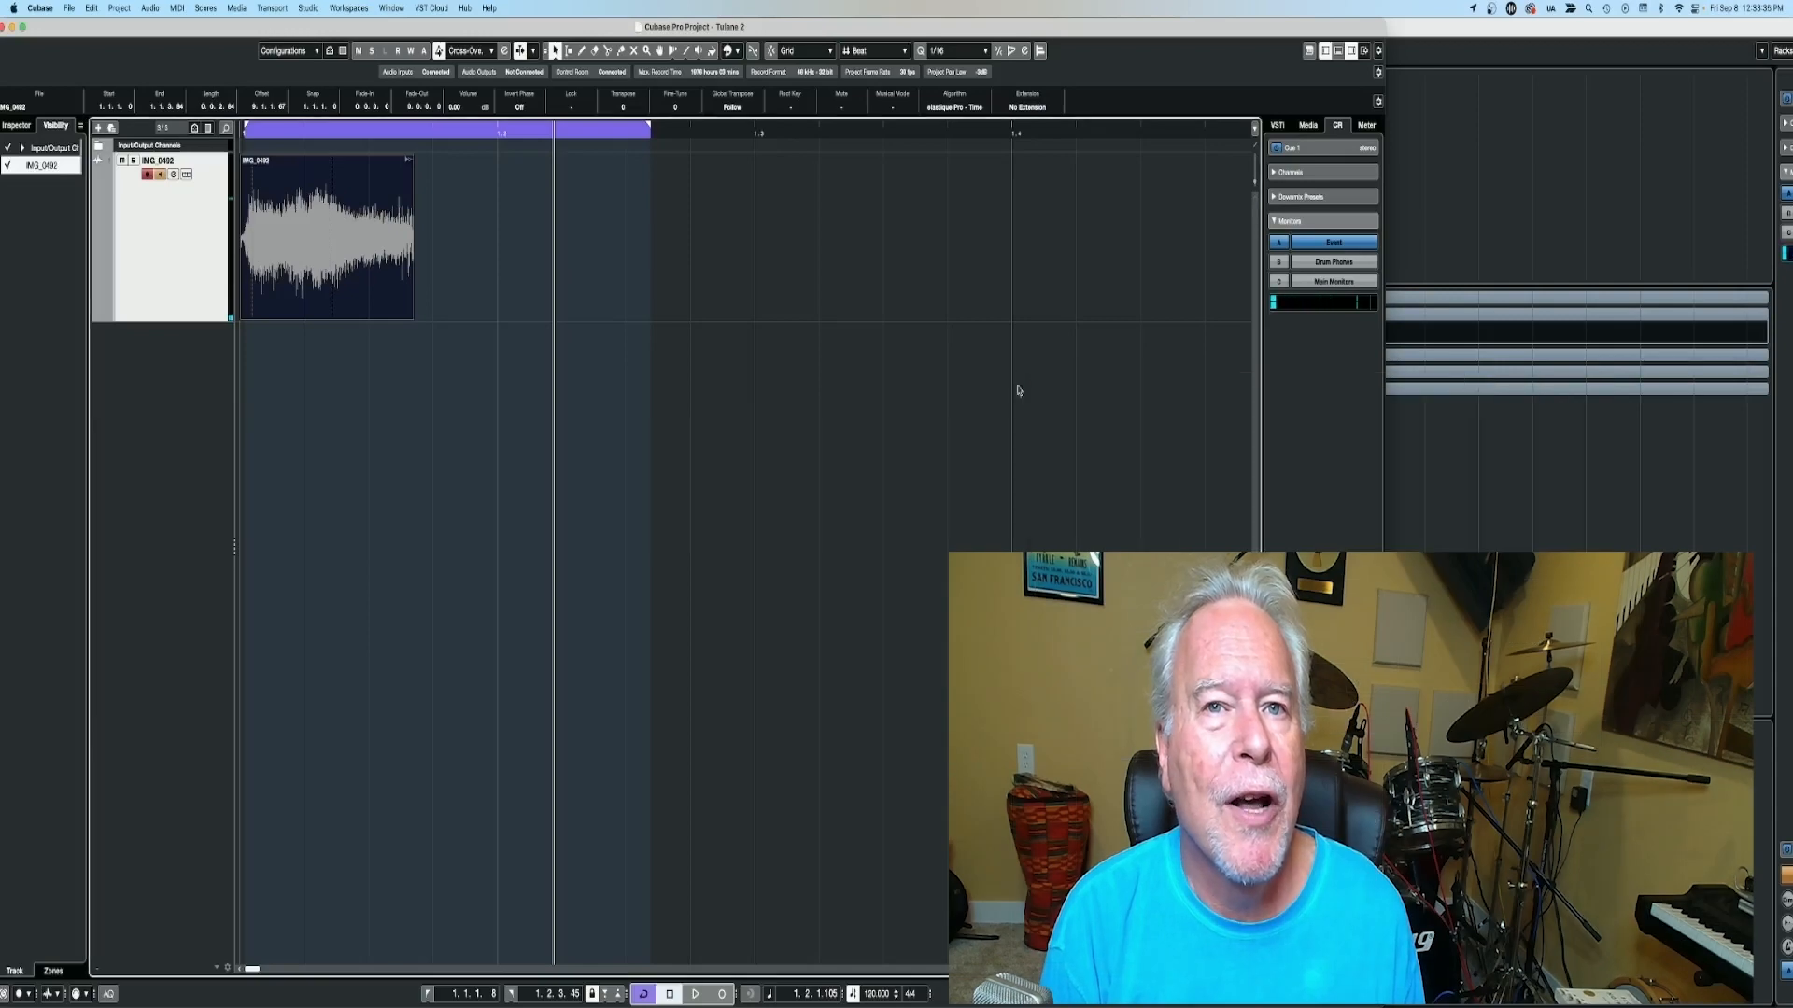
Play the shifted event from the project start and add a fade-out beginning about a third of the way in.
left_click(278, 261)
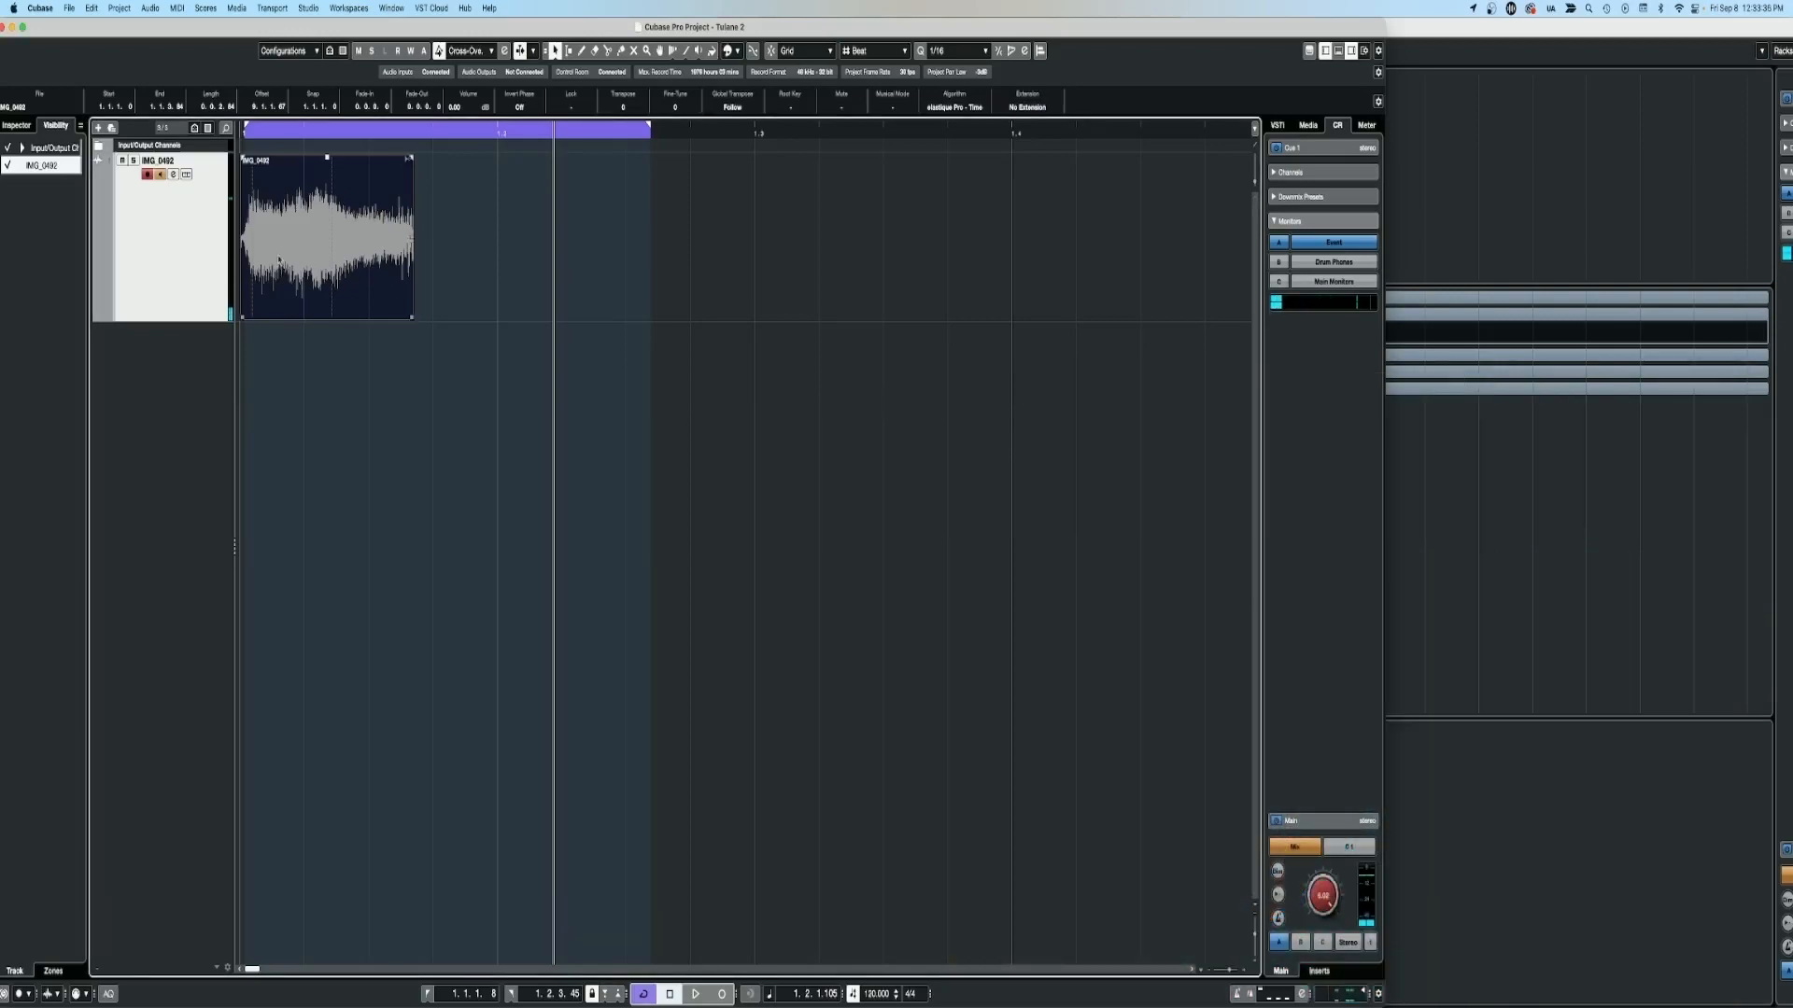
left_click(253, 131)
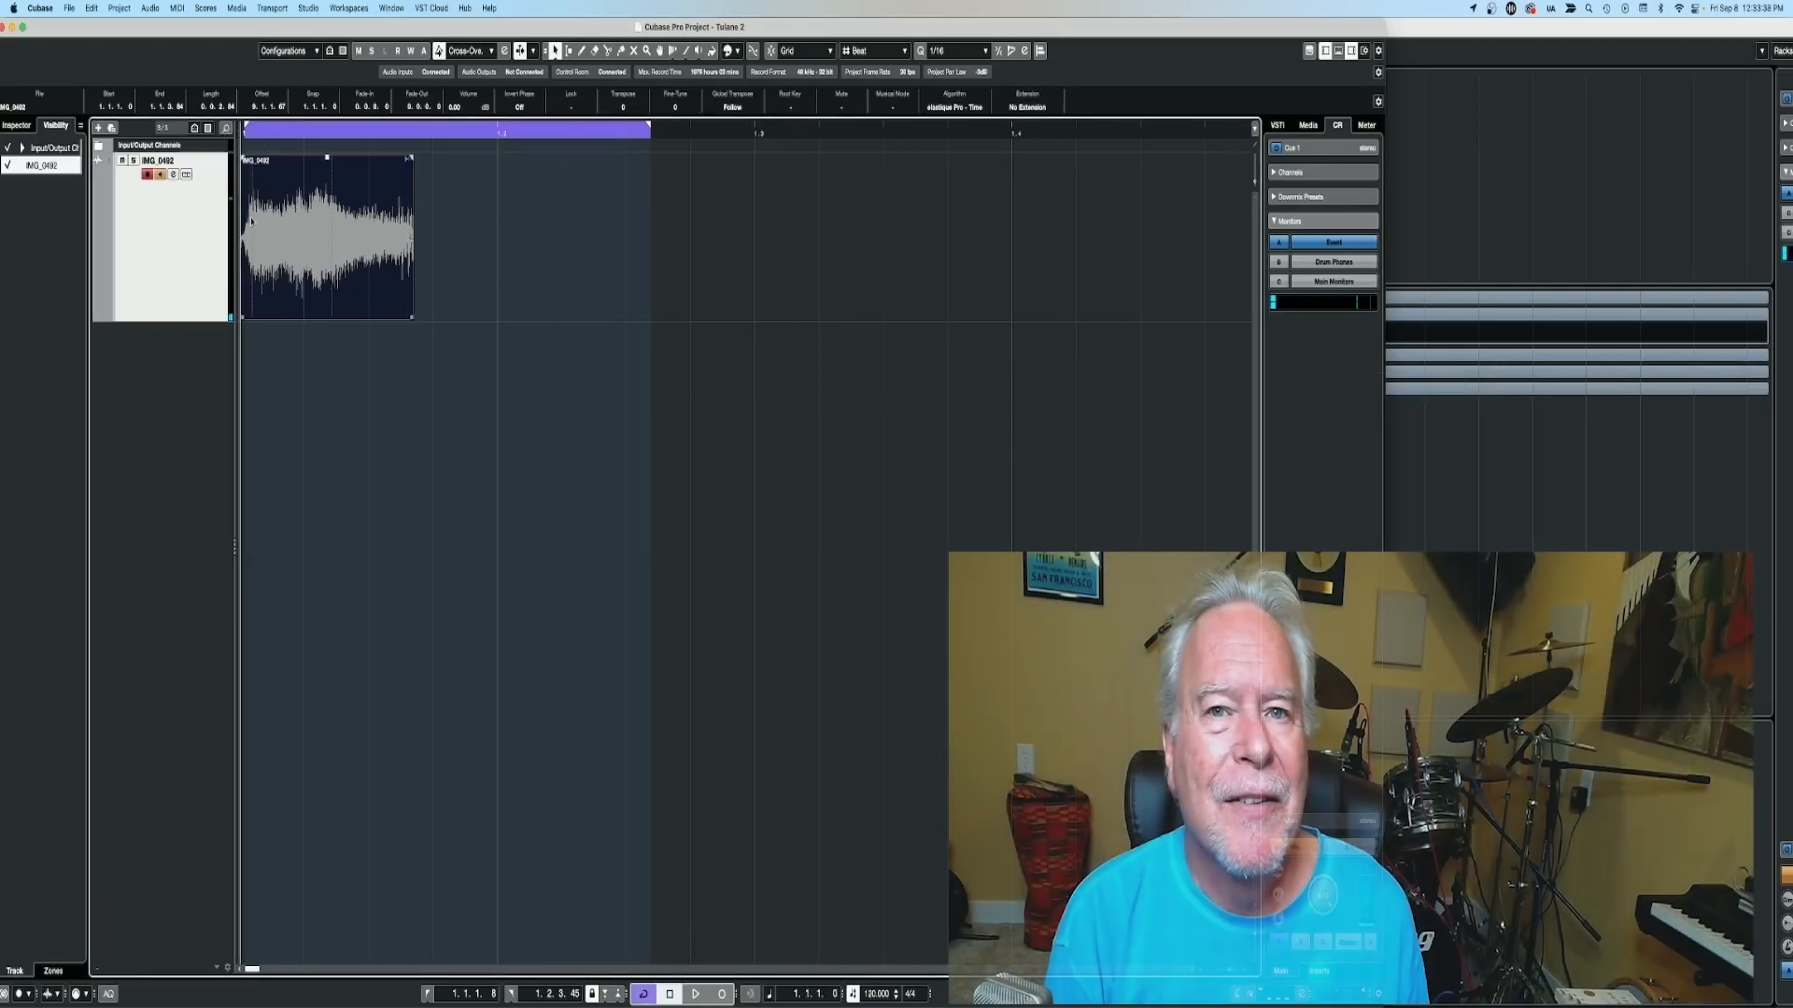
key("space")
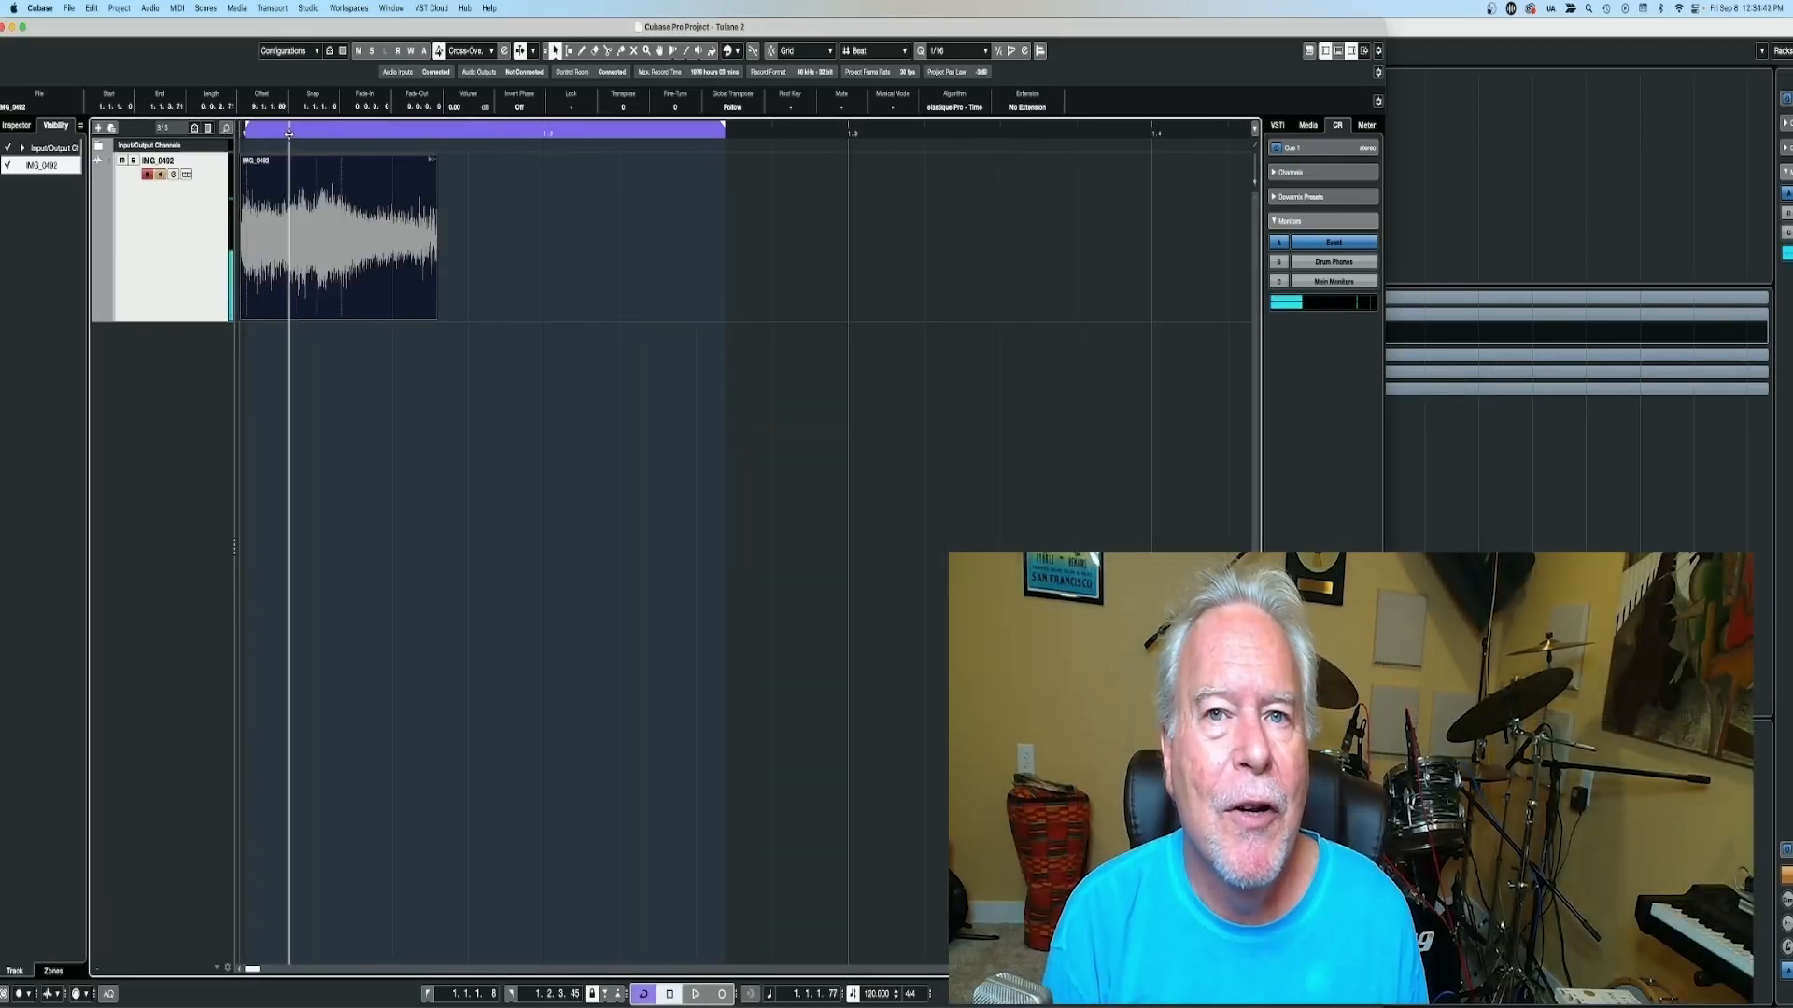
left_click_drag(430, 175, 299, 181)
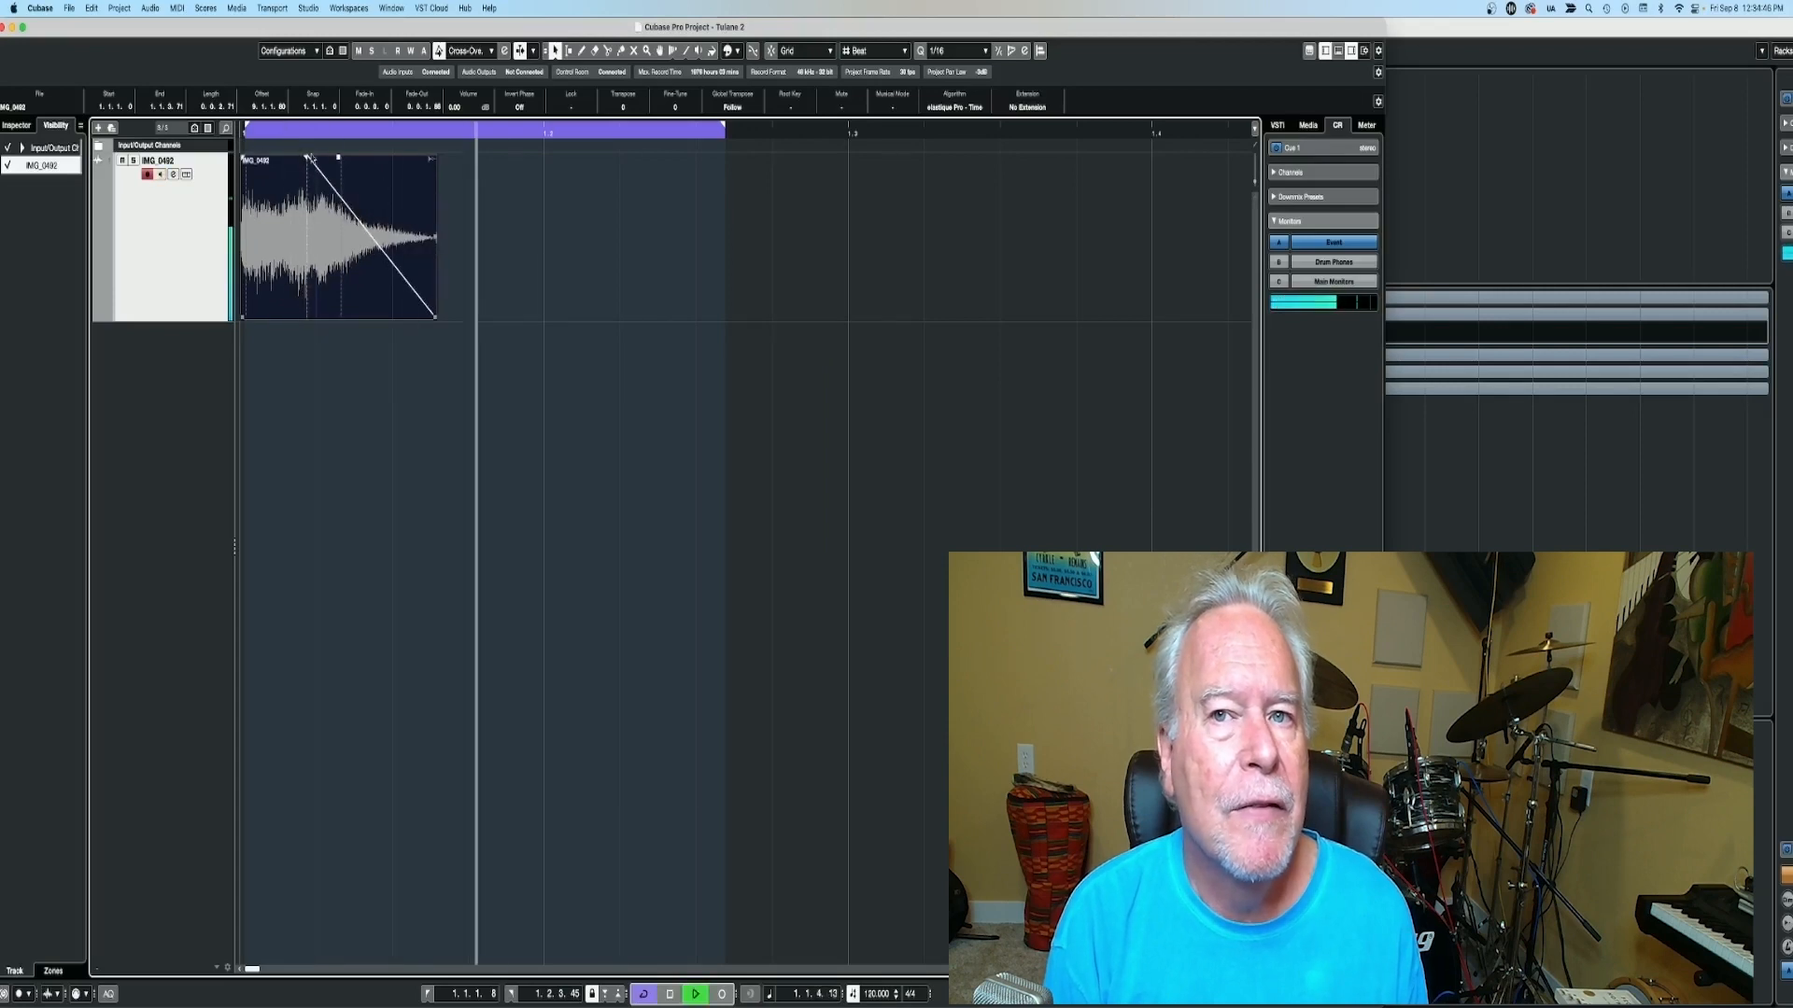
Trim the event's start to where the fade-out begins and move the event back to the project start.
key("space")
left_click_drag(243, 317, 307, 321)
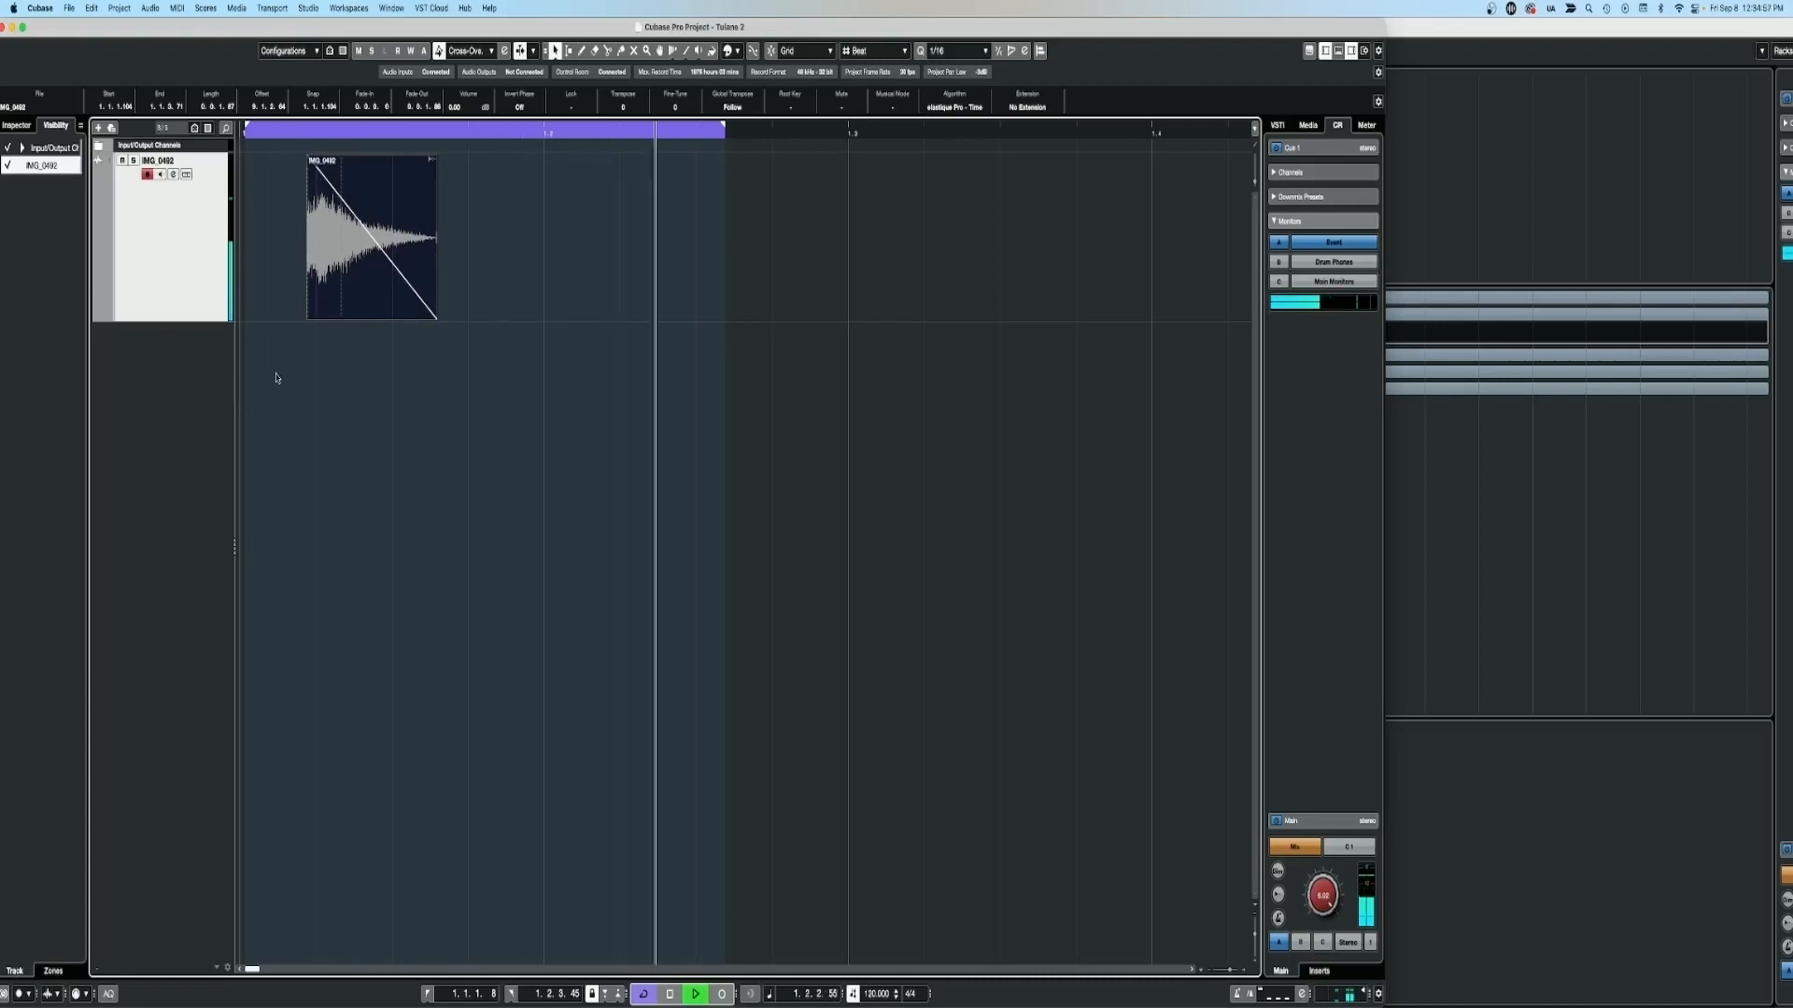
left_click_drag(368, 268, 282, 265)
Apply an offline Time Stretch of 200 percent to the event and play it back.
right_click(282, 265)
mouse_move(355, 294)
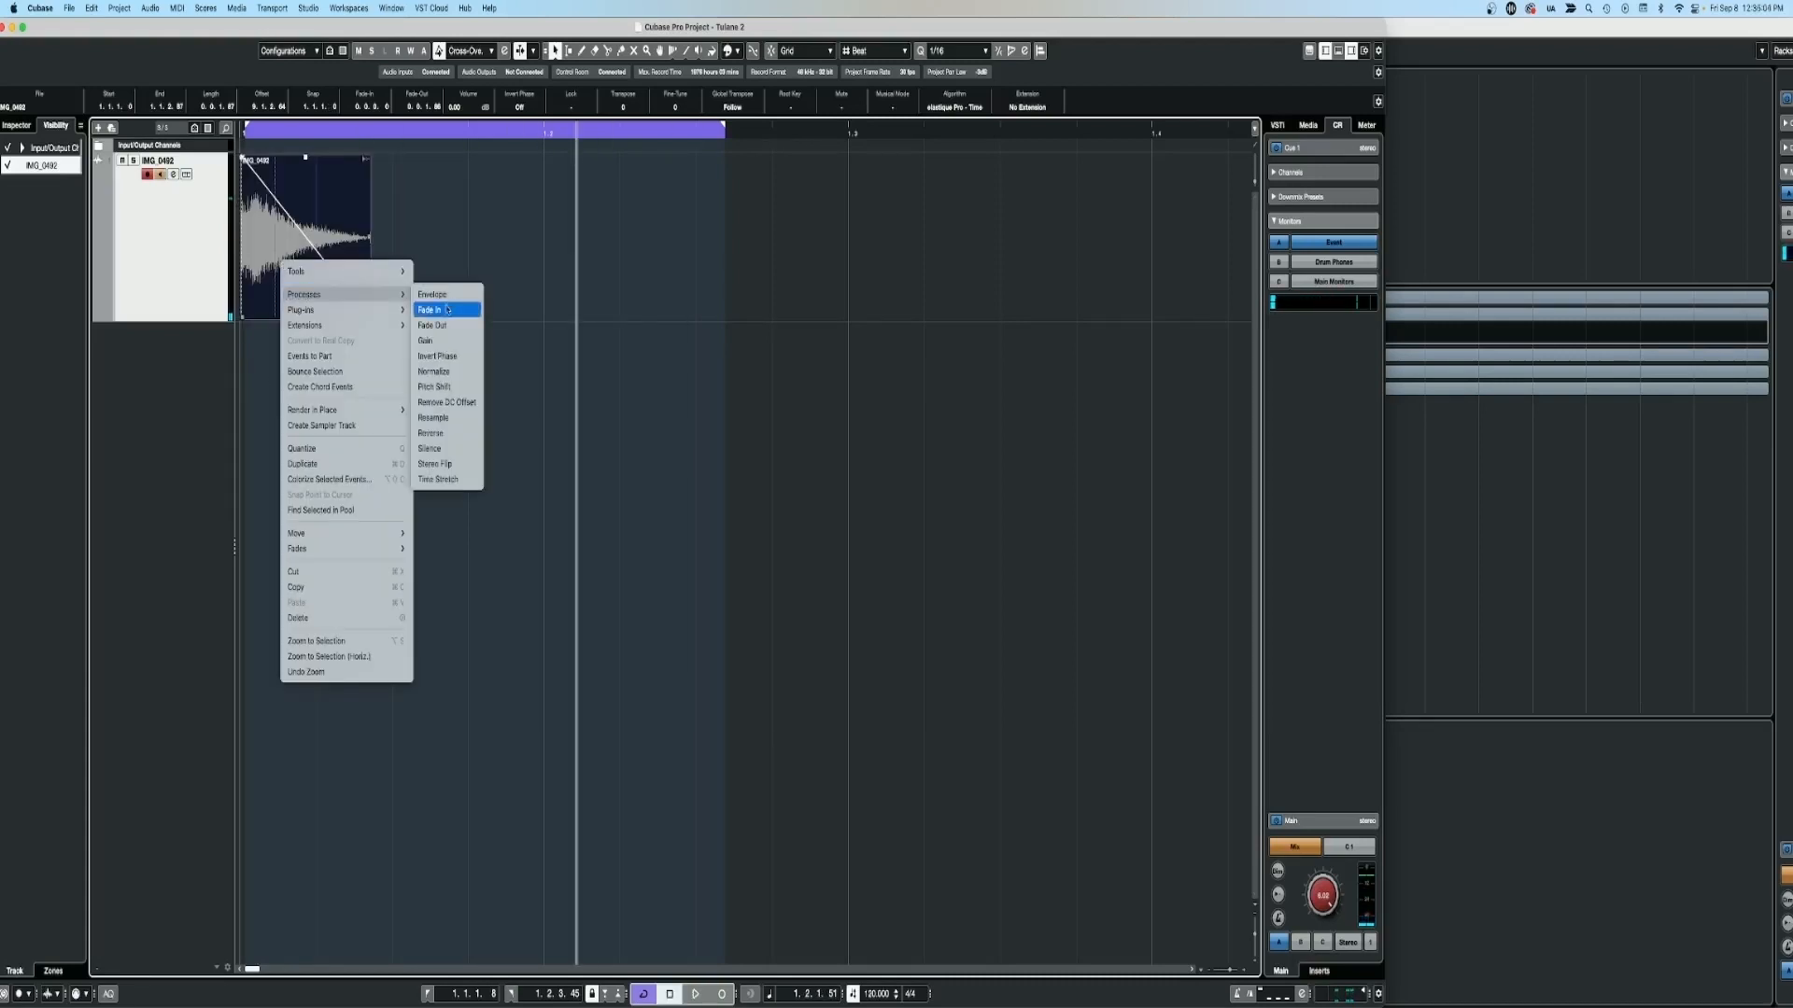
left_click(431, 481)
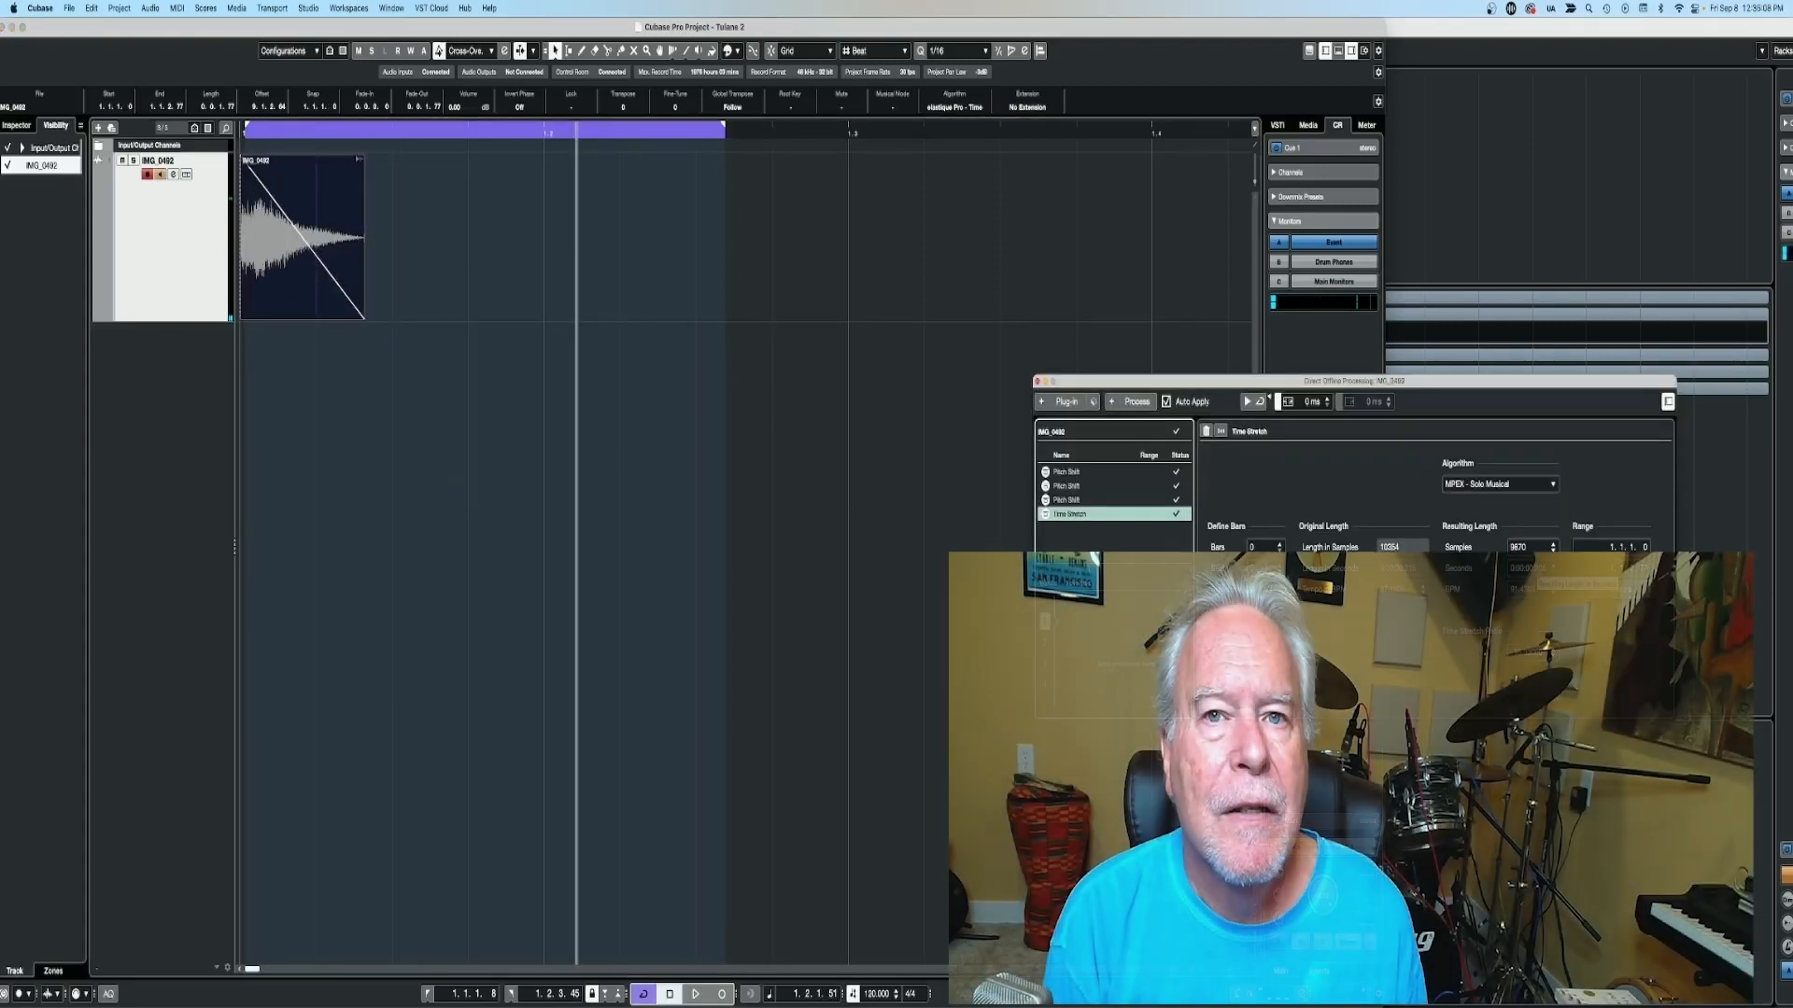
double_click(1529, 653)
type("200")
key("Return")
key("space")
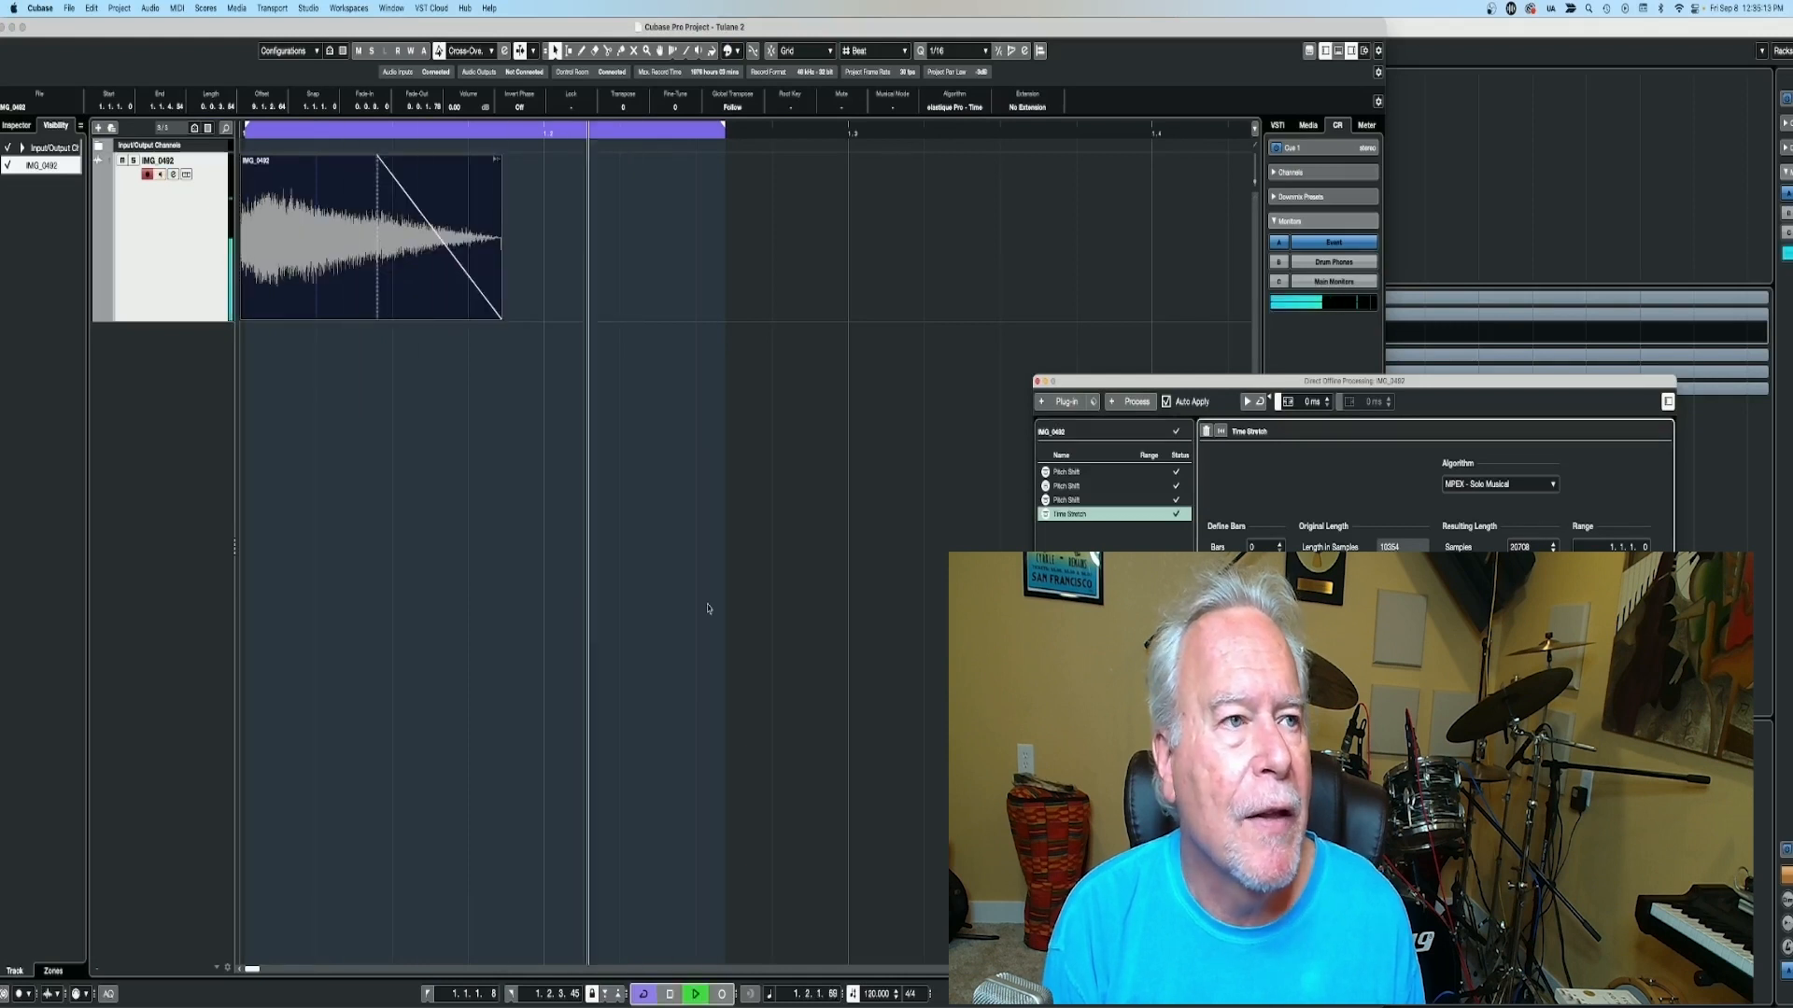
Shorten the stretched event by trimming about 40 percent off its end, keeping the fade-out, and audition it.
left_click(708, 607)
key("space")
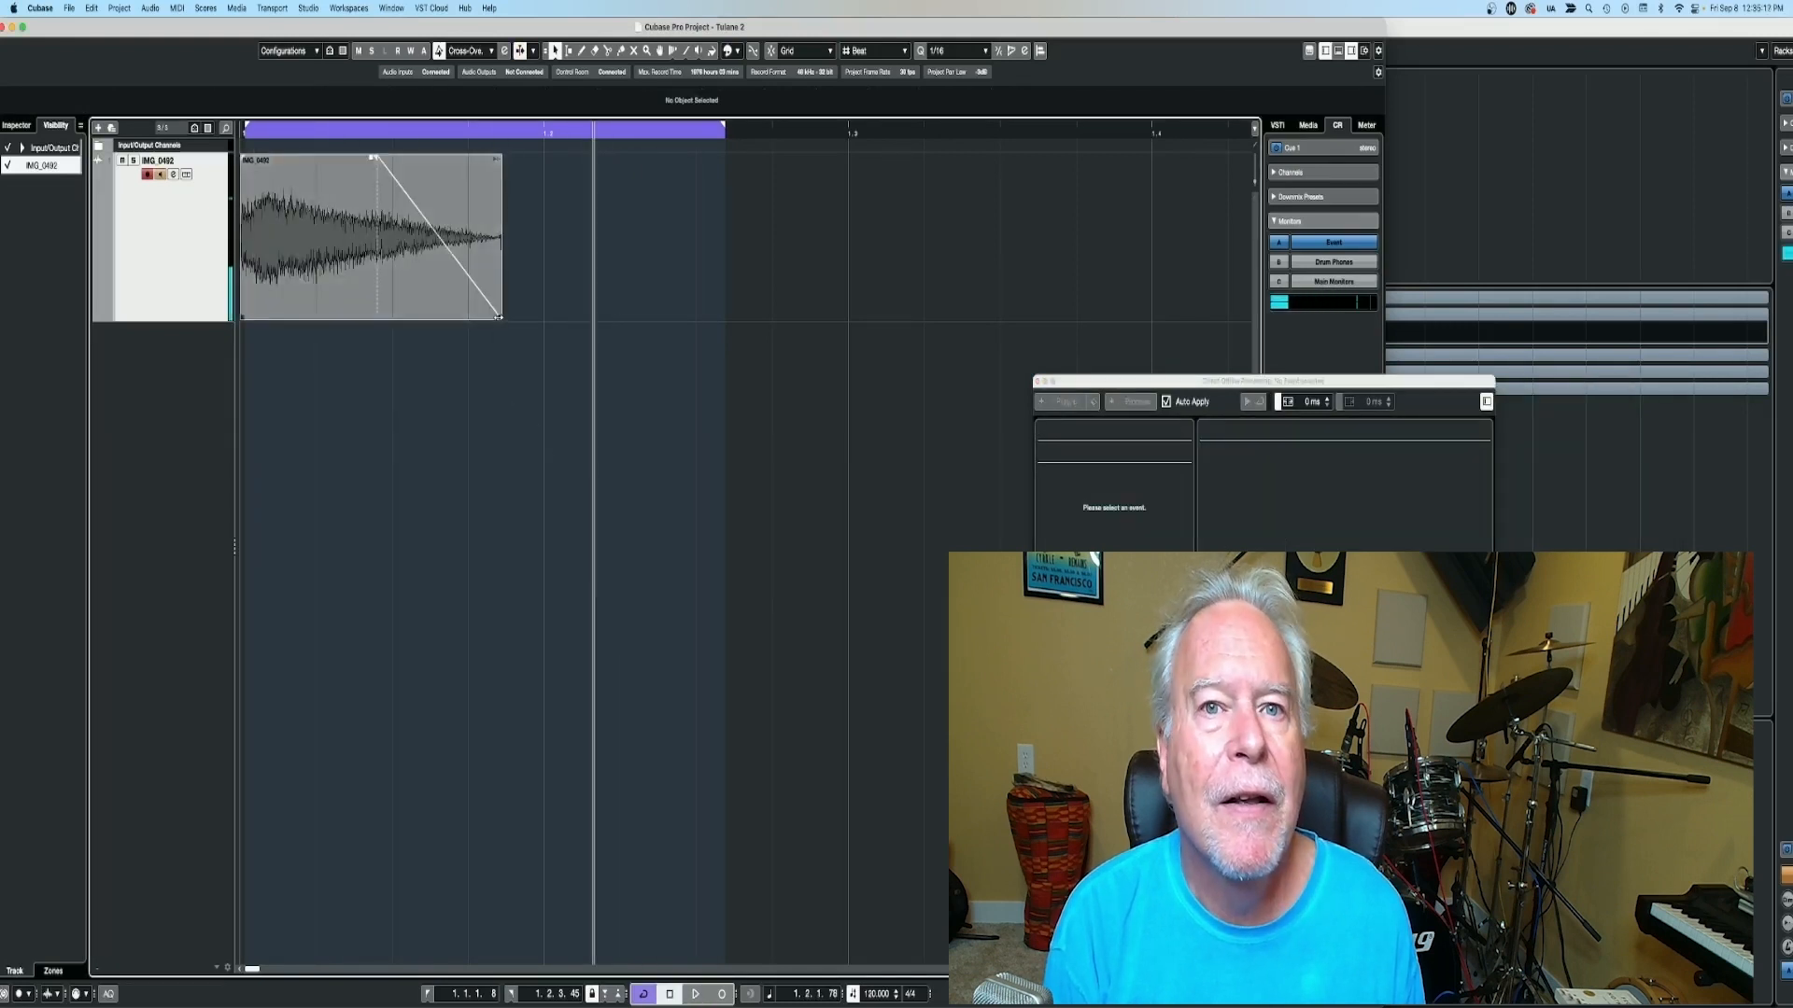
left_click_drag(498, 318, 393, 328)
key("space")
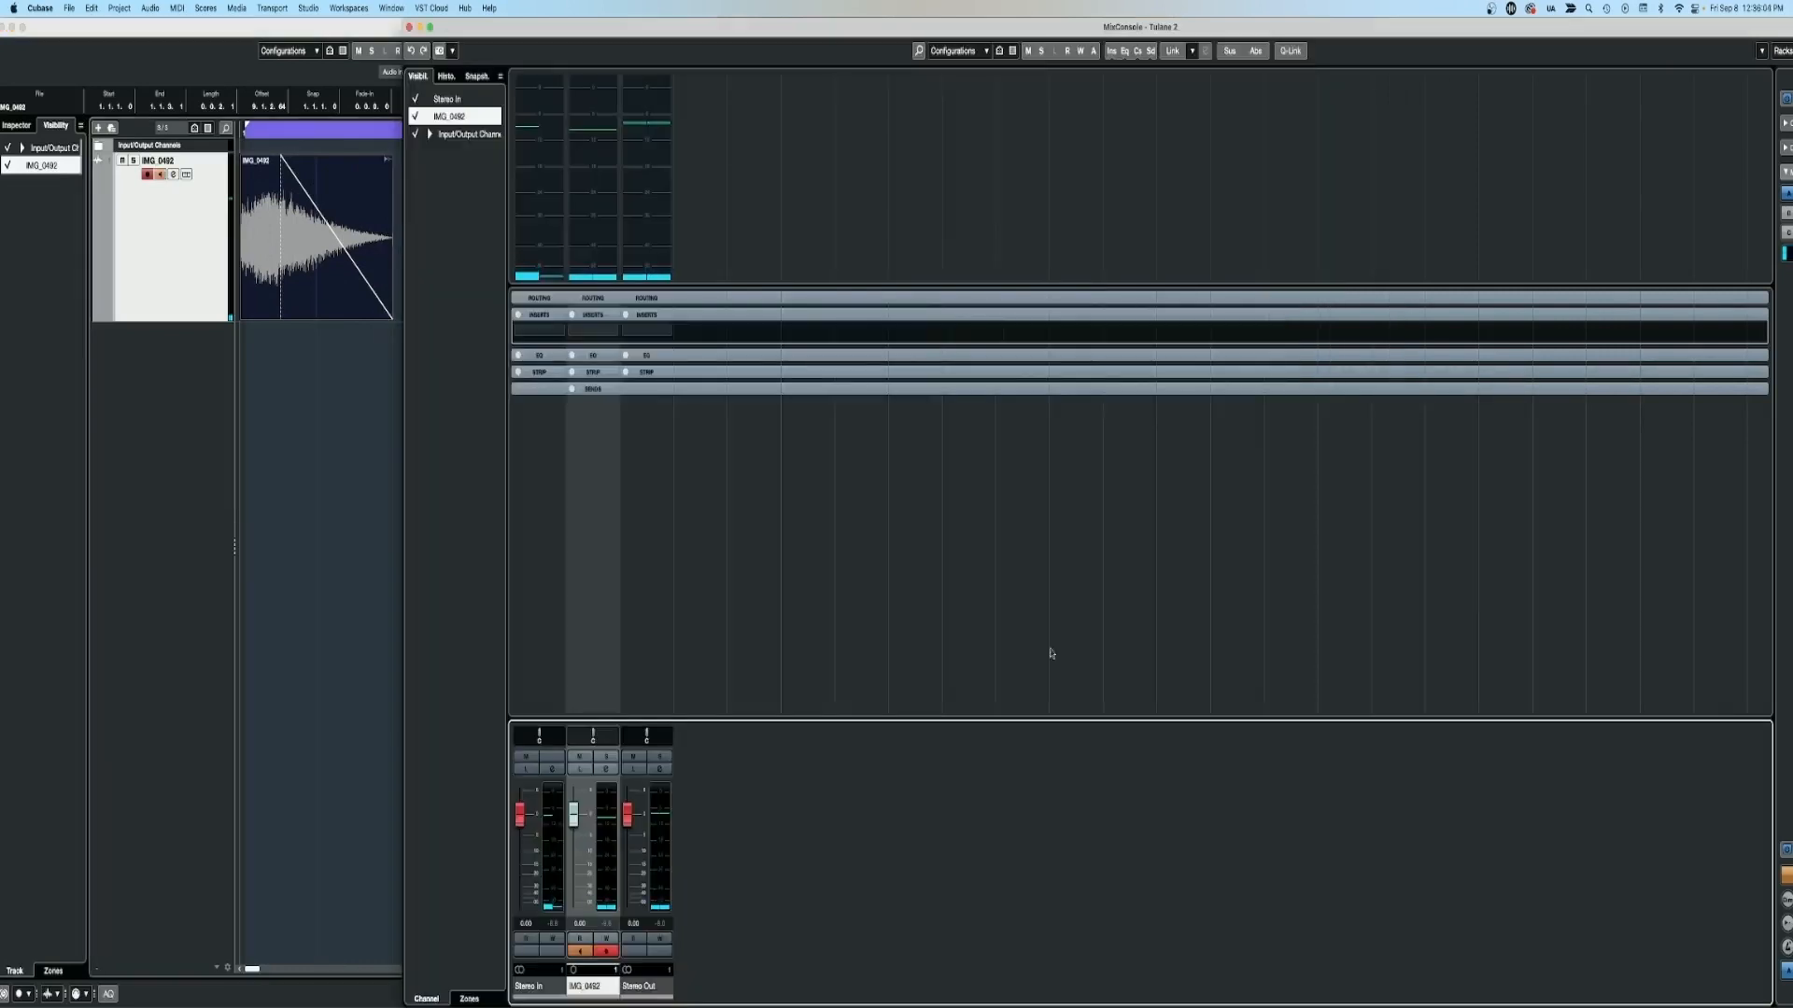
Insert StudioEQ in the IMG_0492 channel's first slot and adjust its EQ curve.
left_click(592, 332)
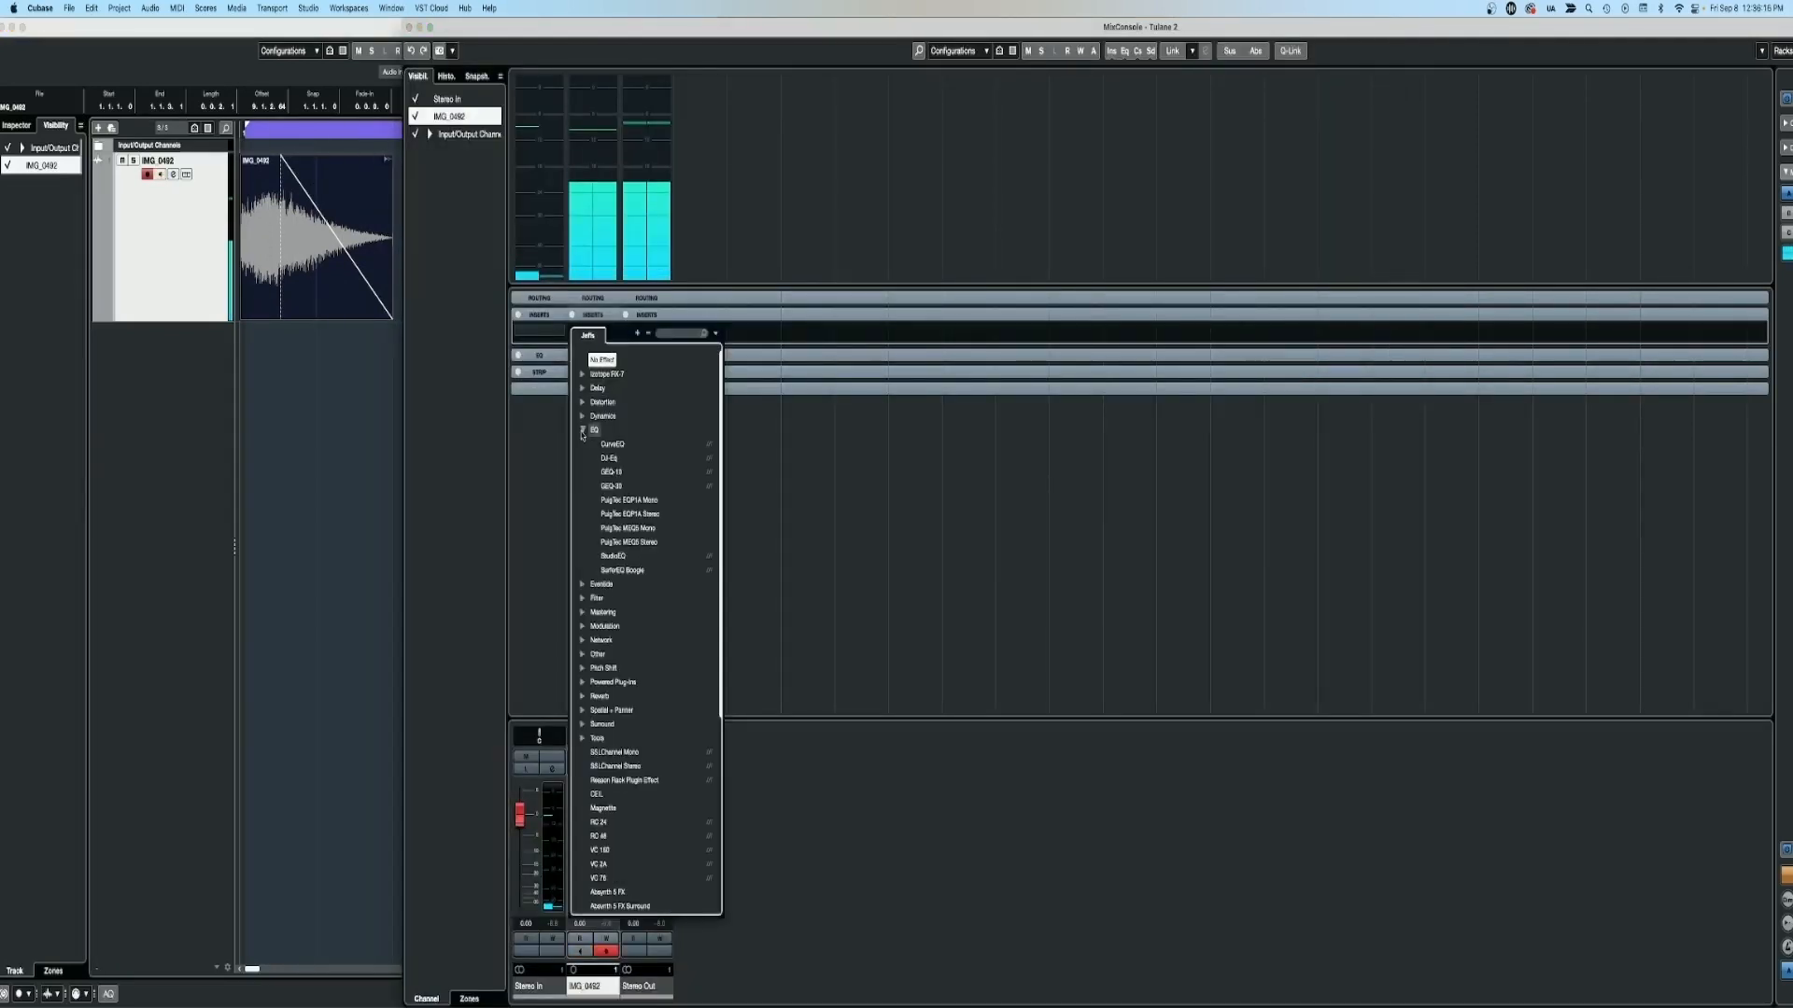
left_click(607, 467)
left_click_drag(763, 409, 779, 398)
left_click_drag(667, 409, 718, 468)
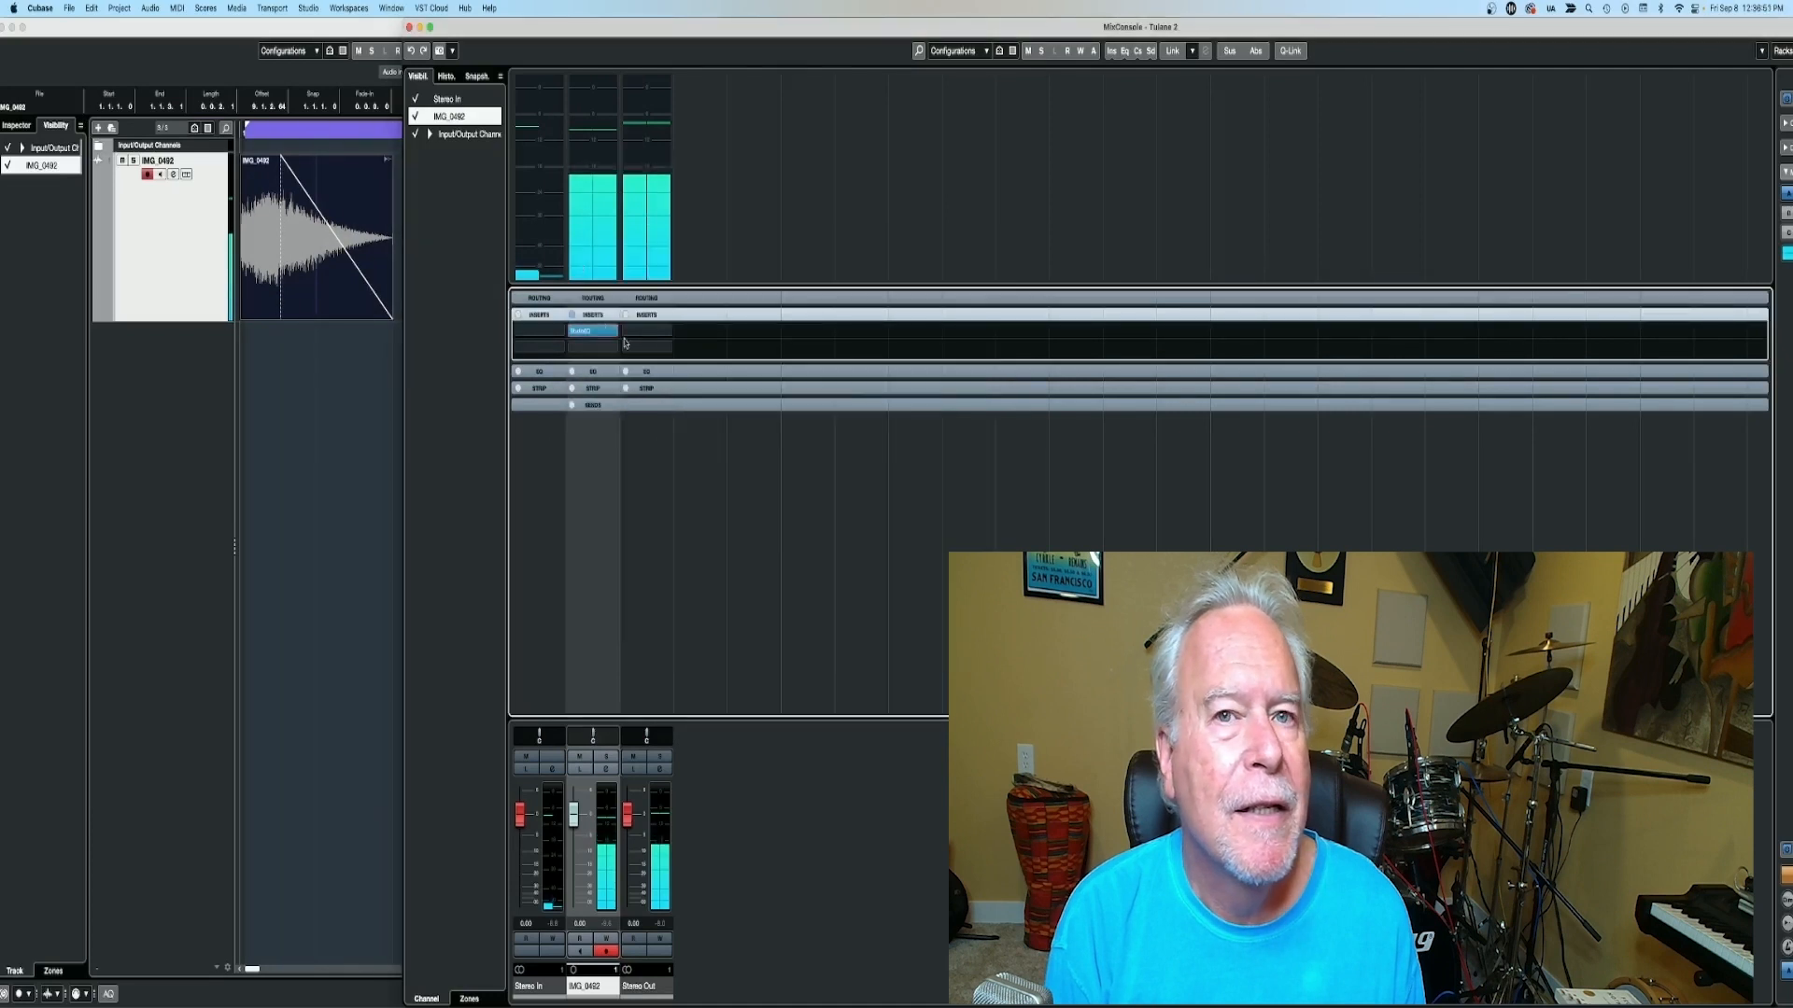
Insert the 2016 Stereo Room reverb in the IMG_0492 channel's second slot and browse effects for the third slot.
left_click(593, 347)
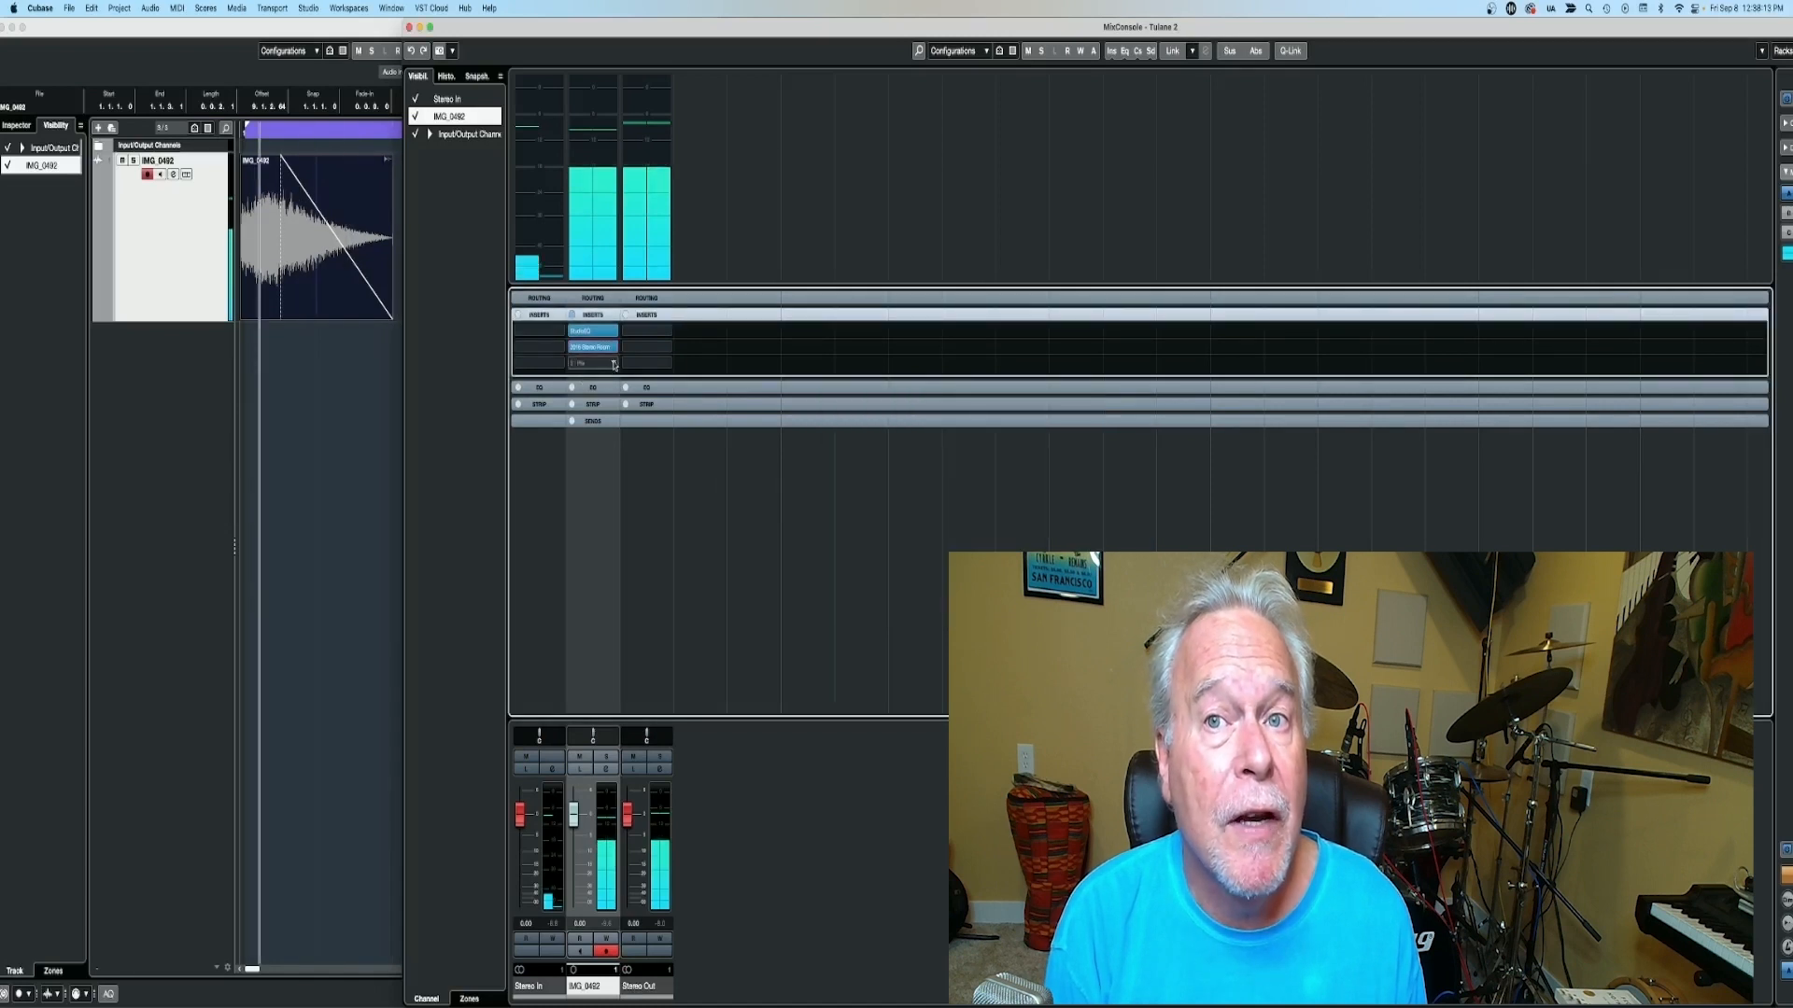
left_click(613, 364)
left_click(583, 449)
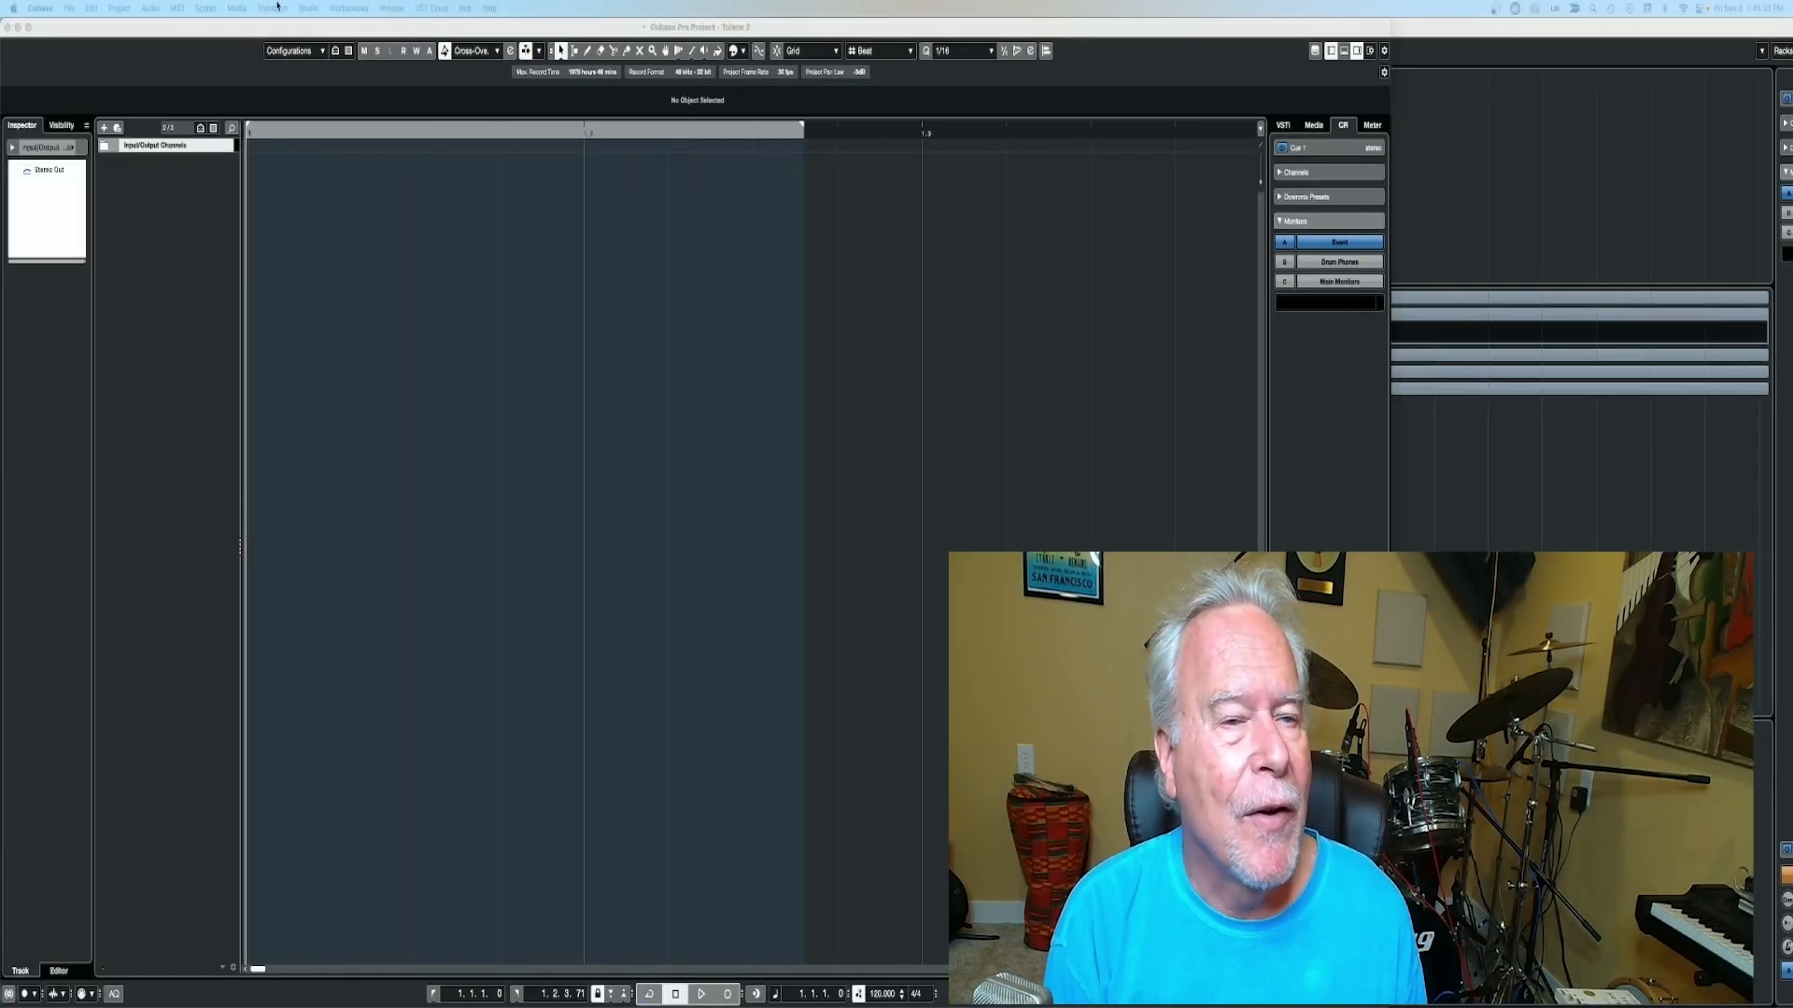
Add three Kontakt instrument tracks routed to Stereo Out in the emptied project.
left_click(168, 227)
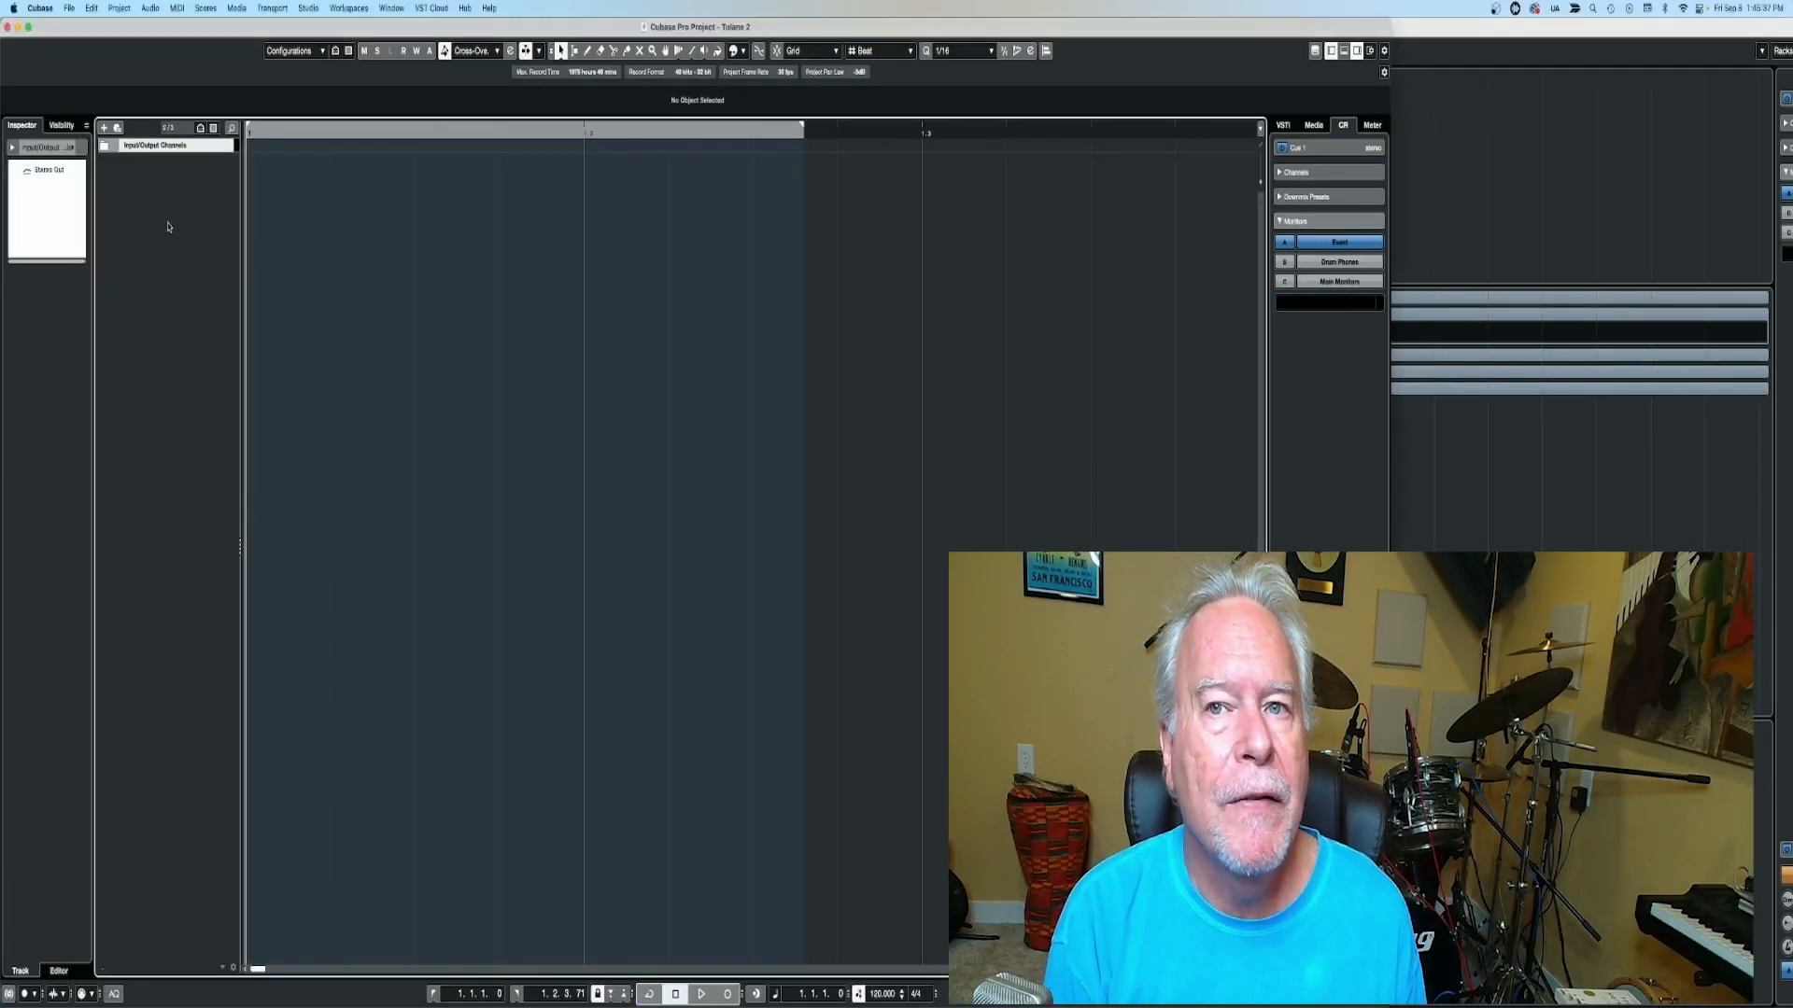
right_click(168, 227)
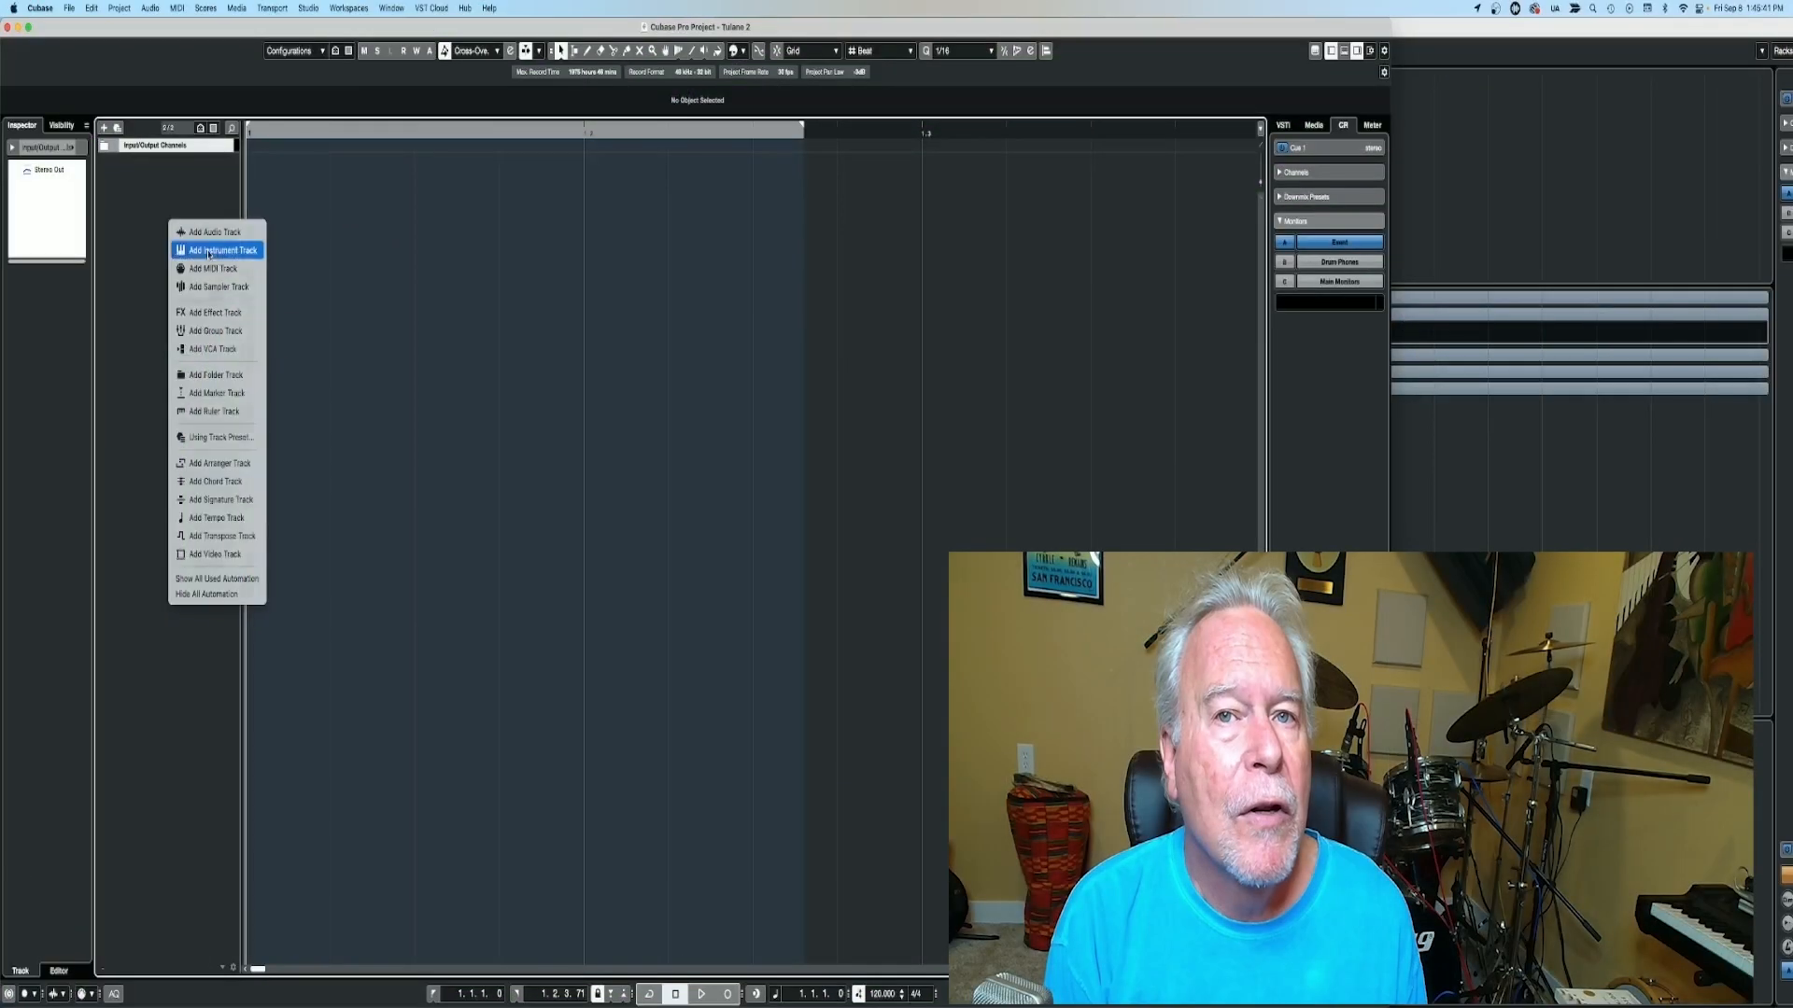
left_click(210, 251)
left_click(526, 128)
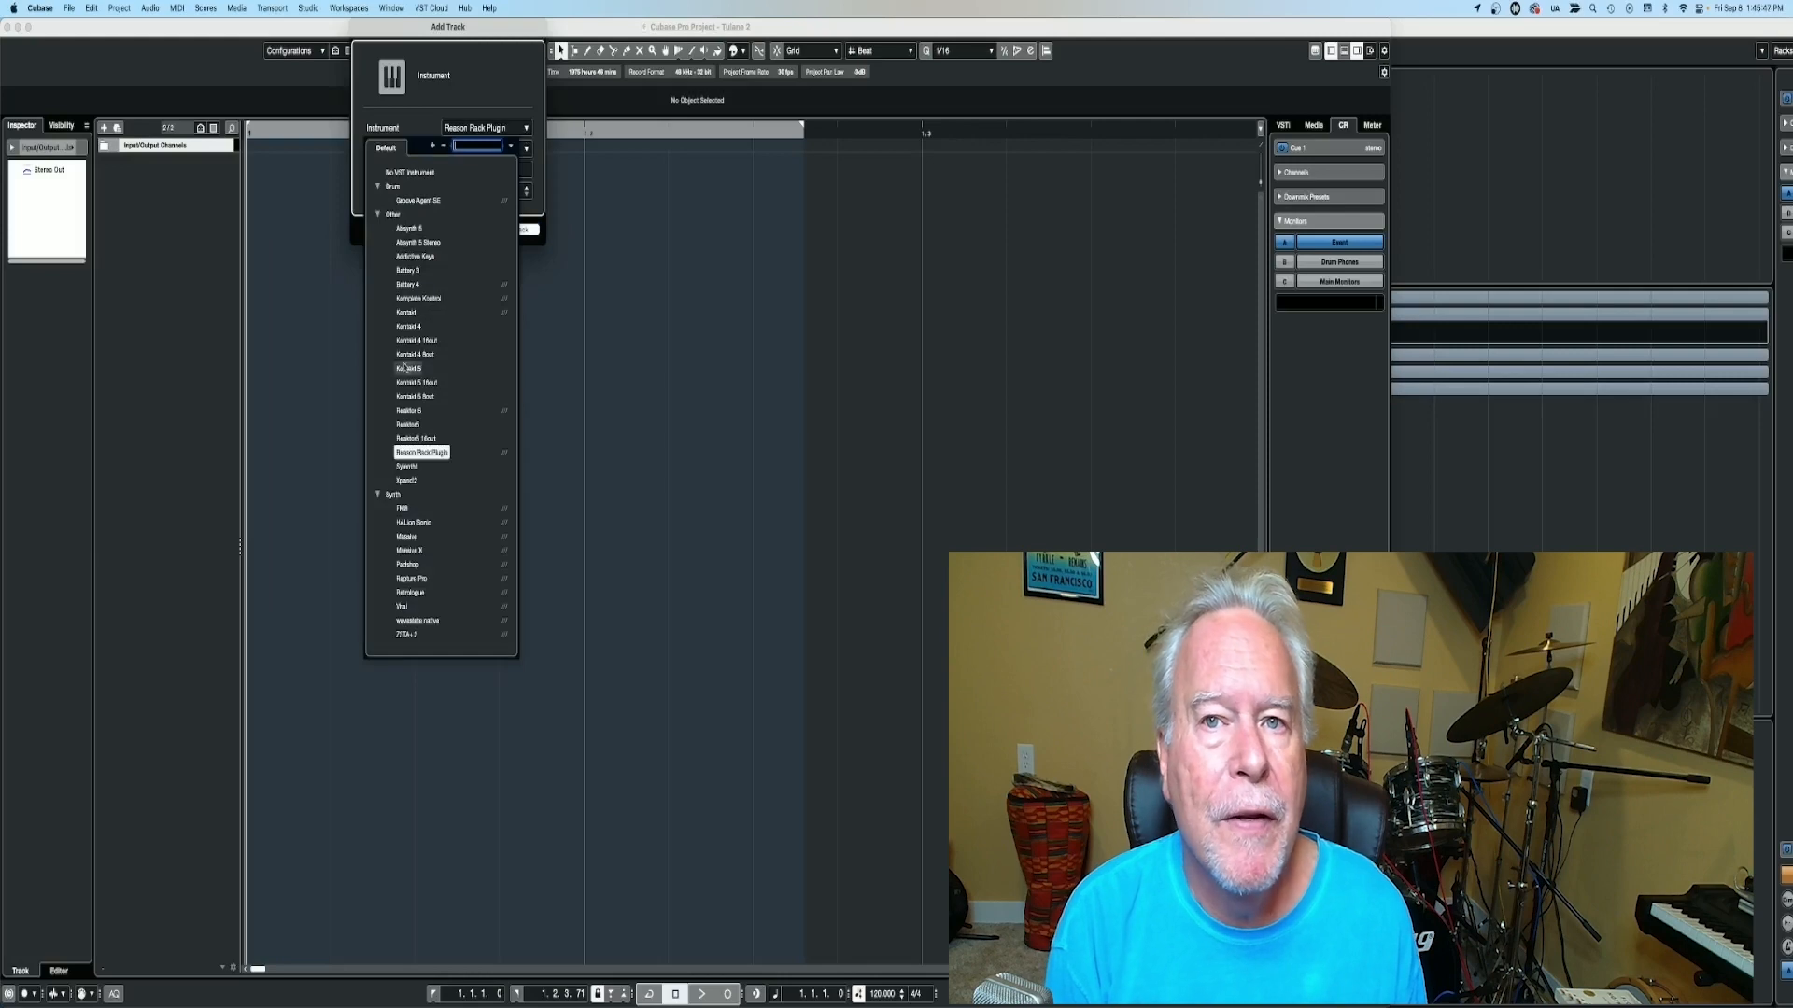
left_click(407, 312)
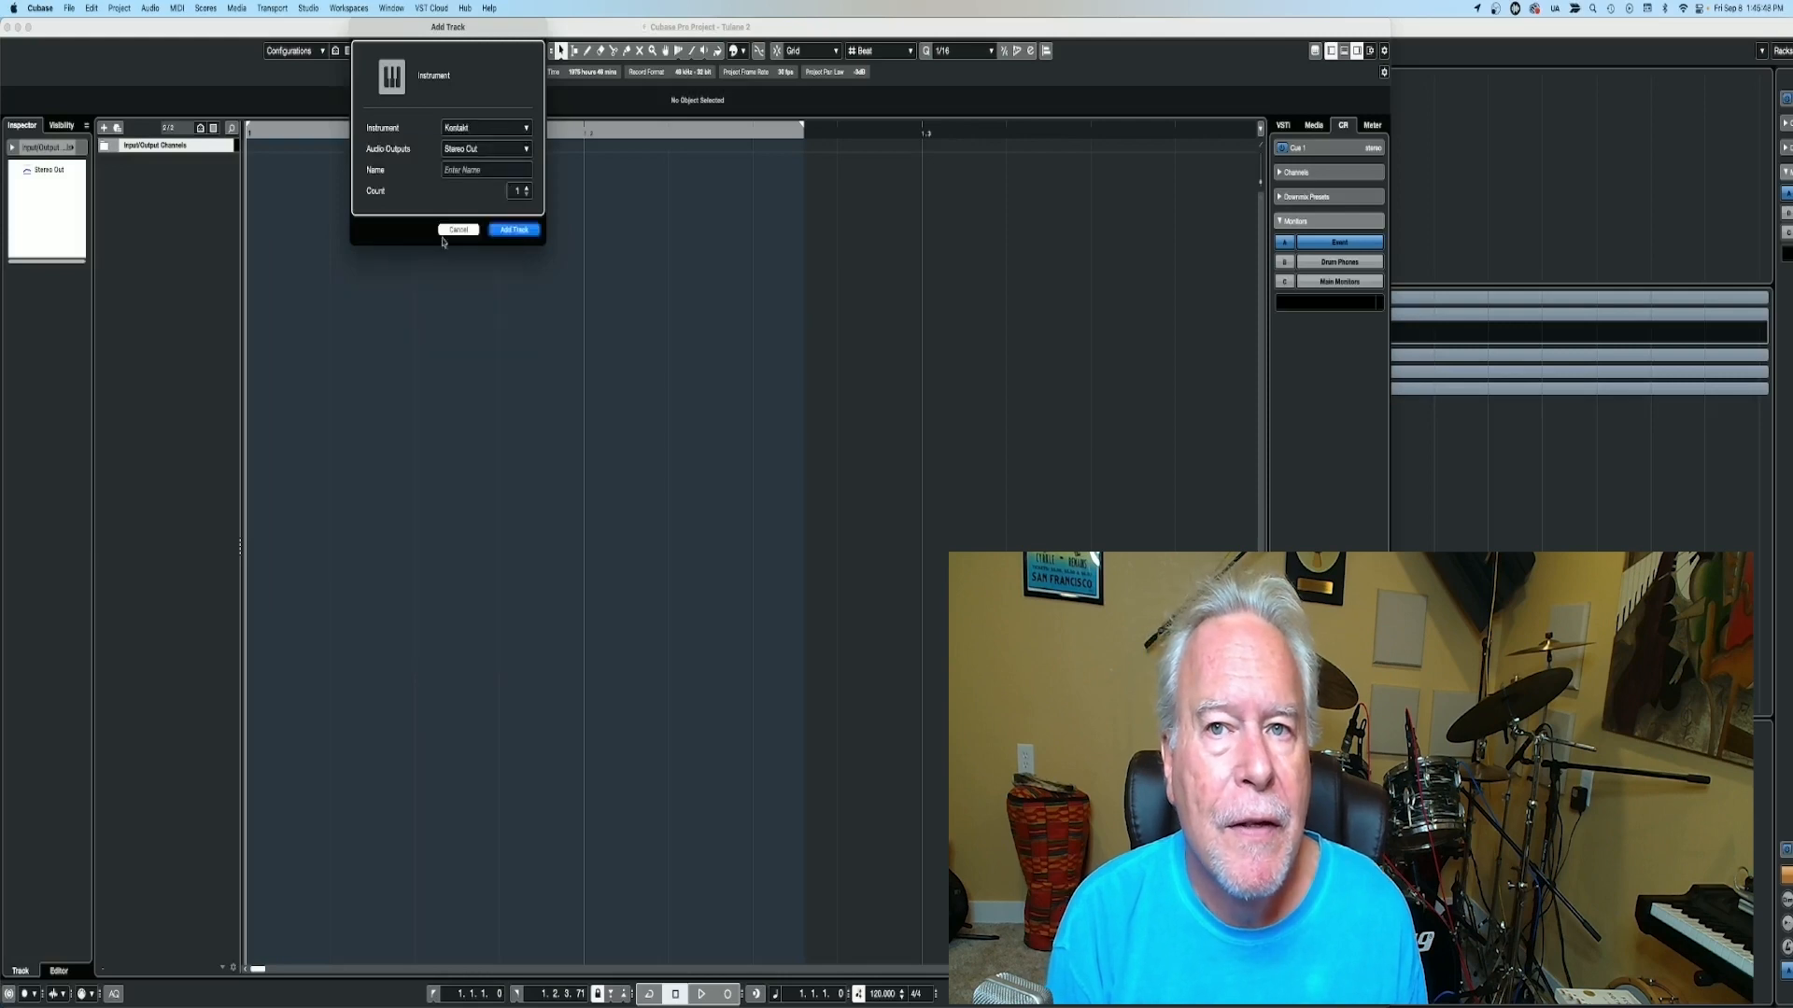
left_click(513, 230)
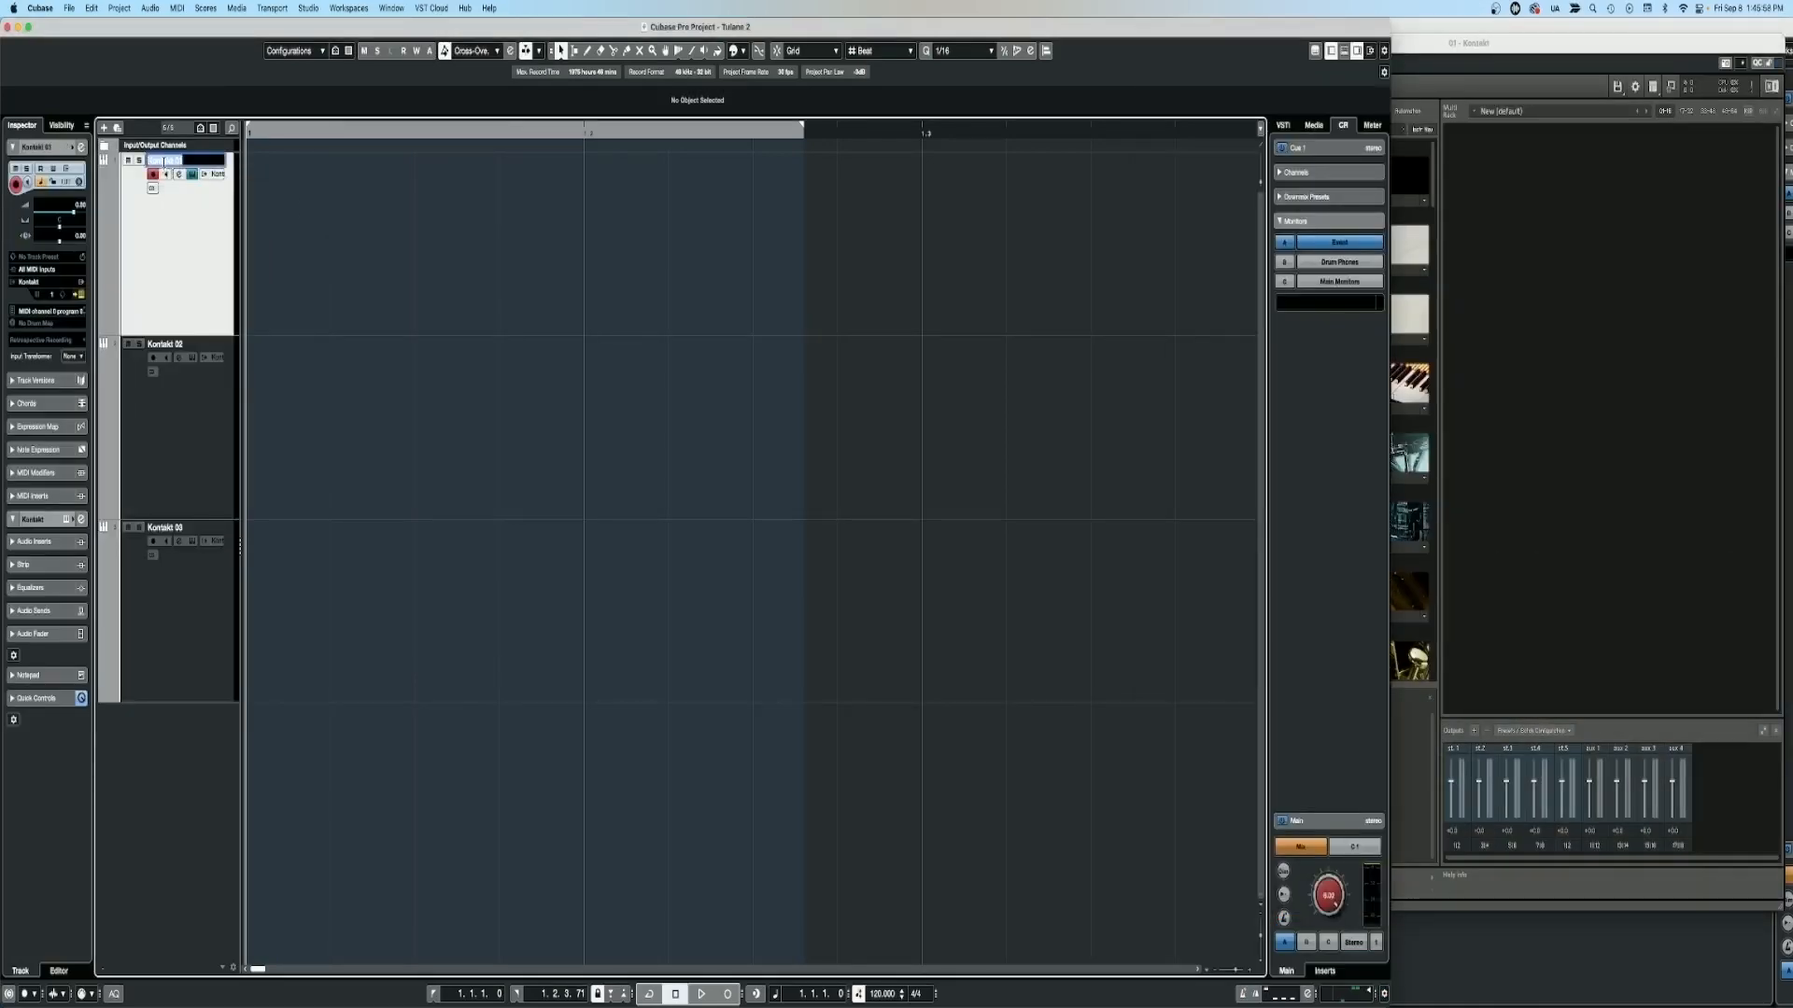
Rename the three Kontakt tracks kick, bass and key.
type("kick")
key("Tab")
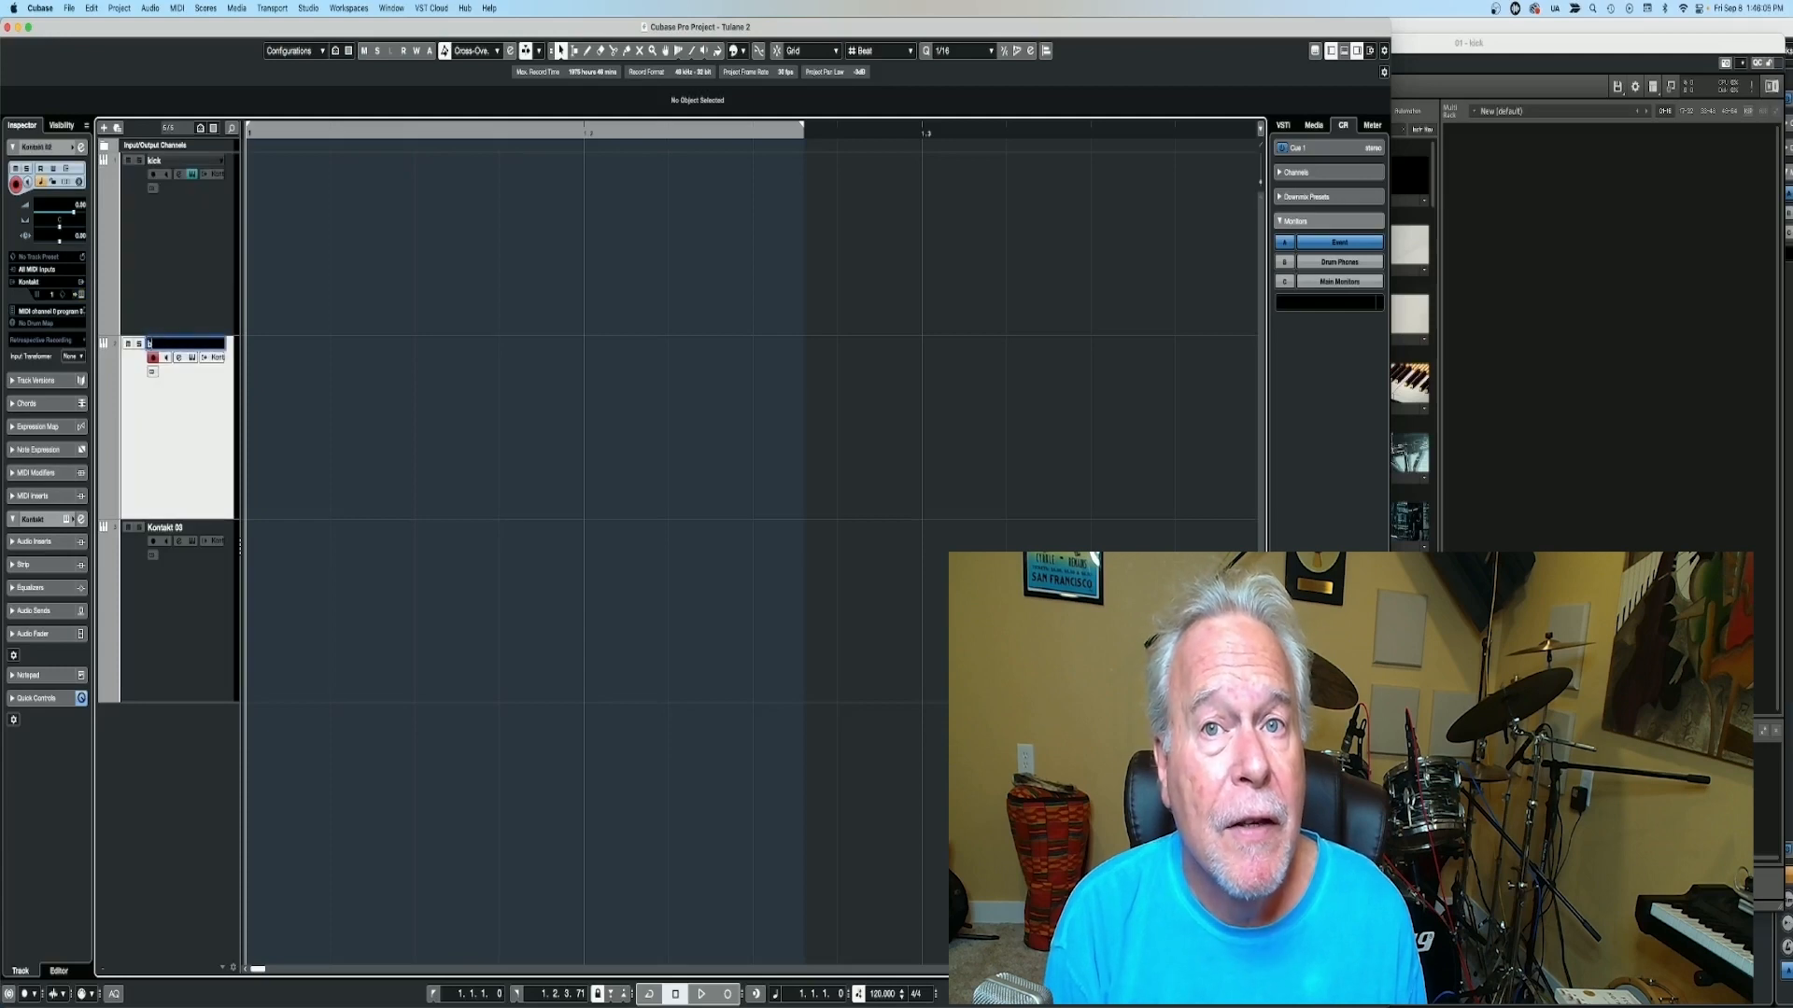
double_click(170, 527)
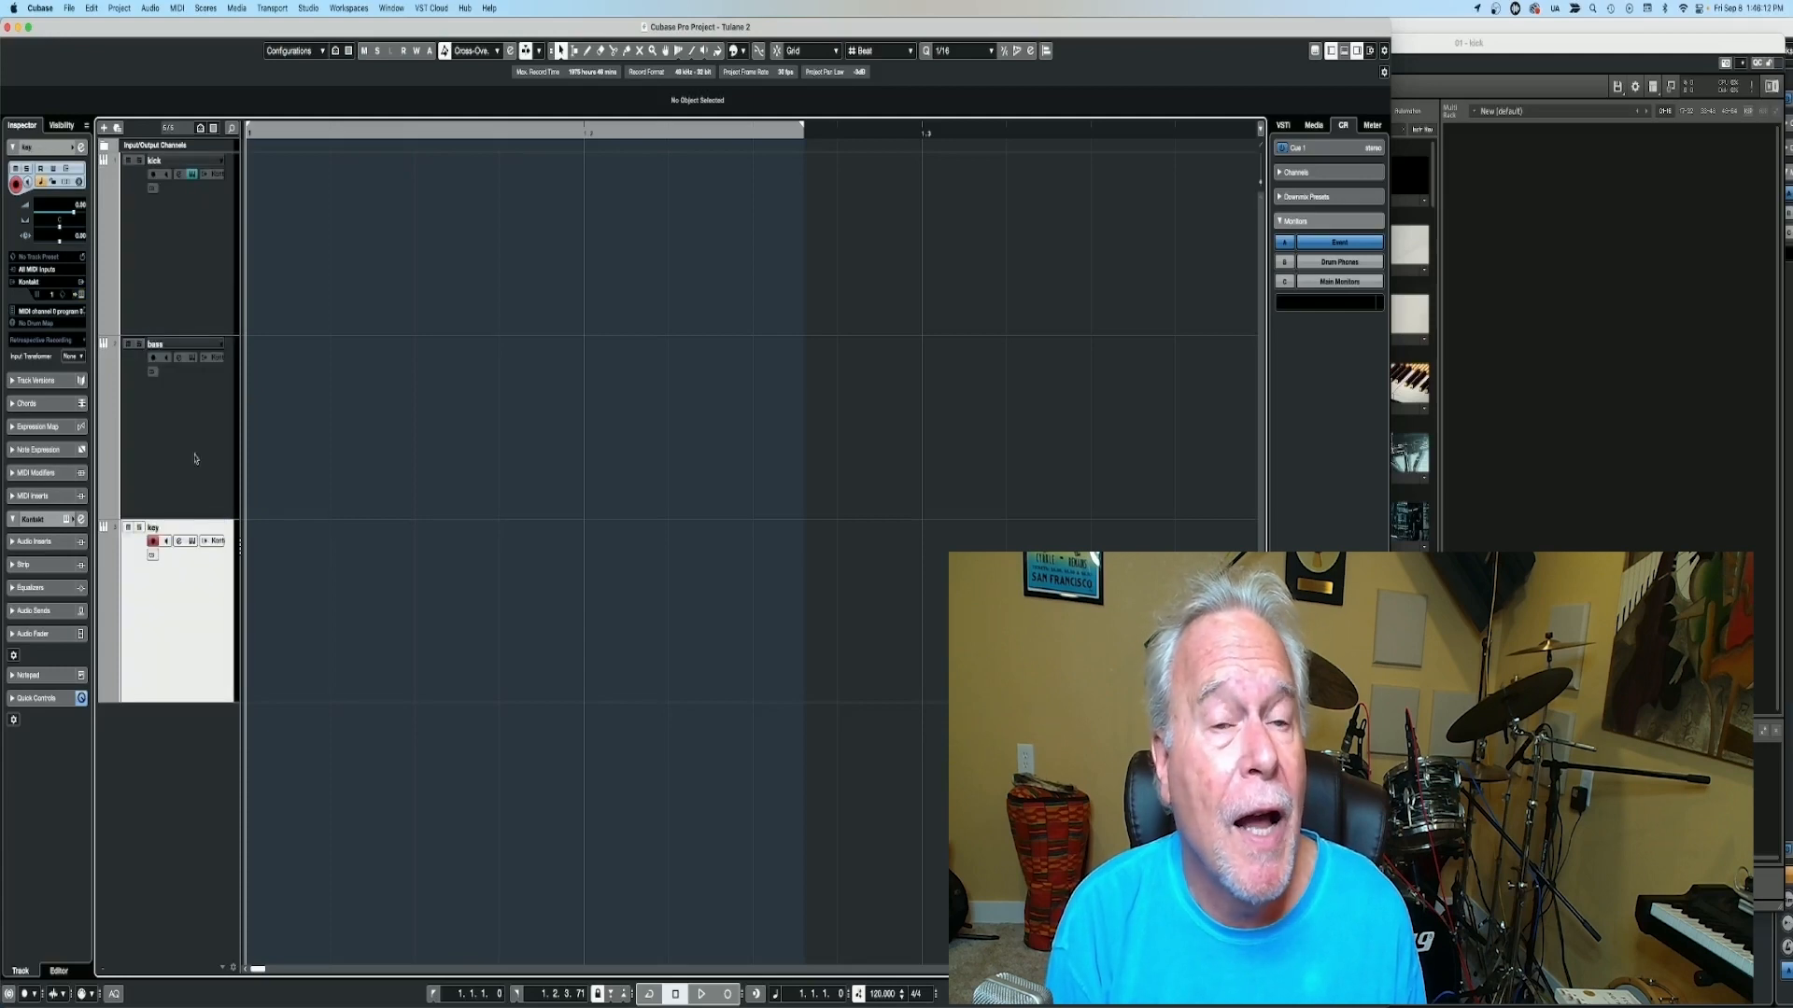
Load Tulane kick.wav from the Mixdown folder into the kick track's Kontakt.
left_click(191, 267)
left_click_drag(1438, 43, 830, 82)
left_click(530, 1001)
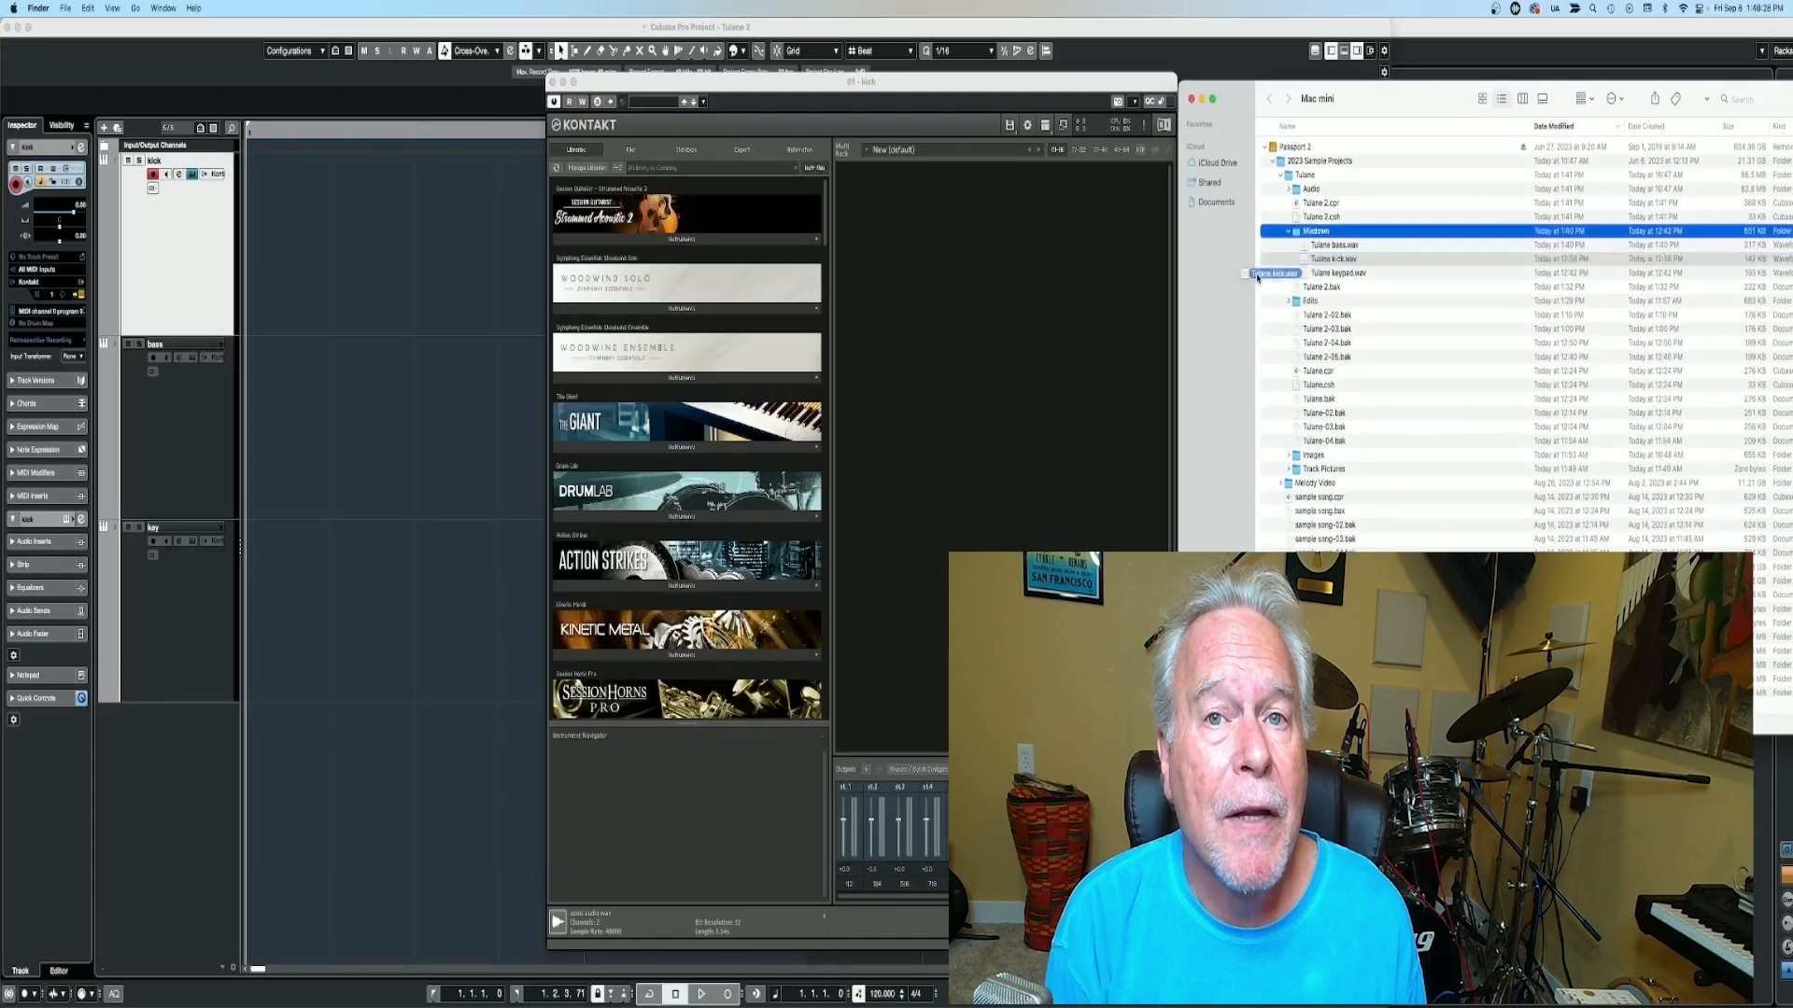
left_click_drag(1335, 259, 1006, 312)
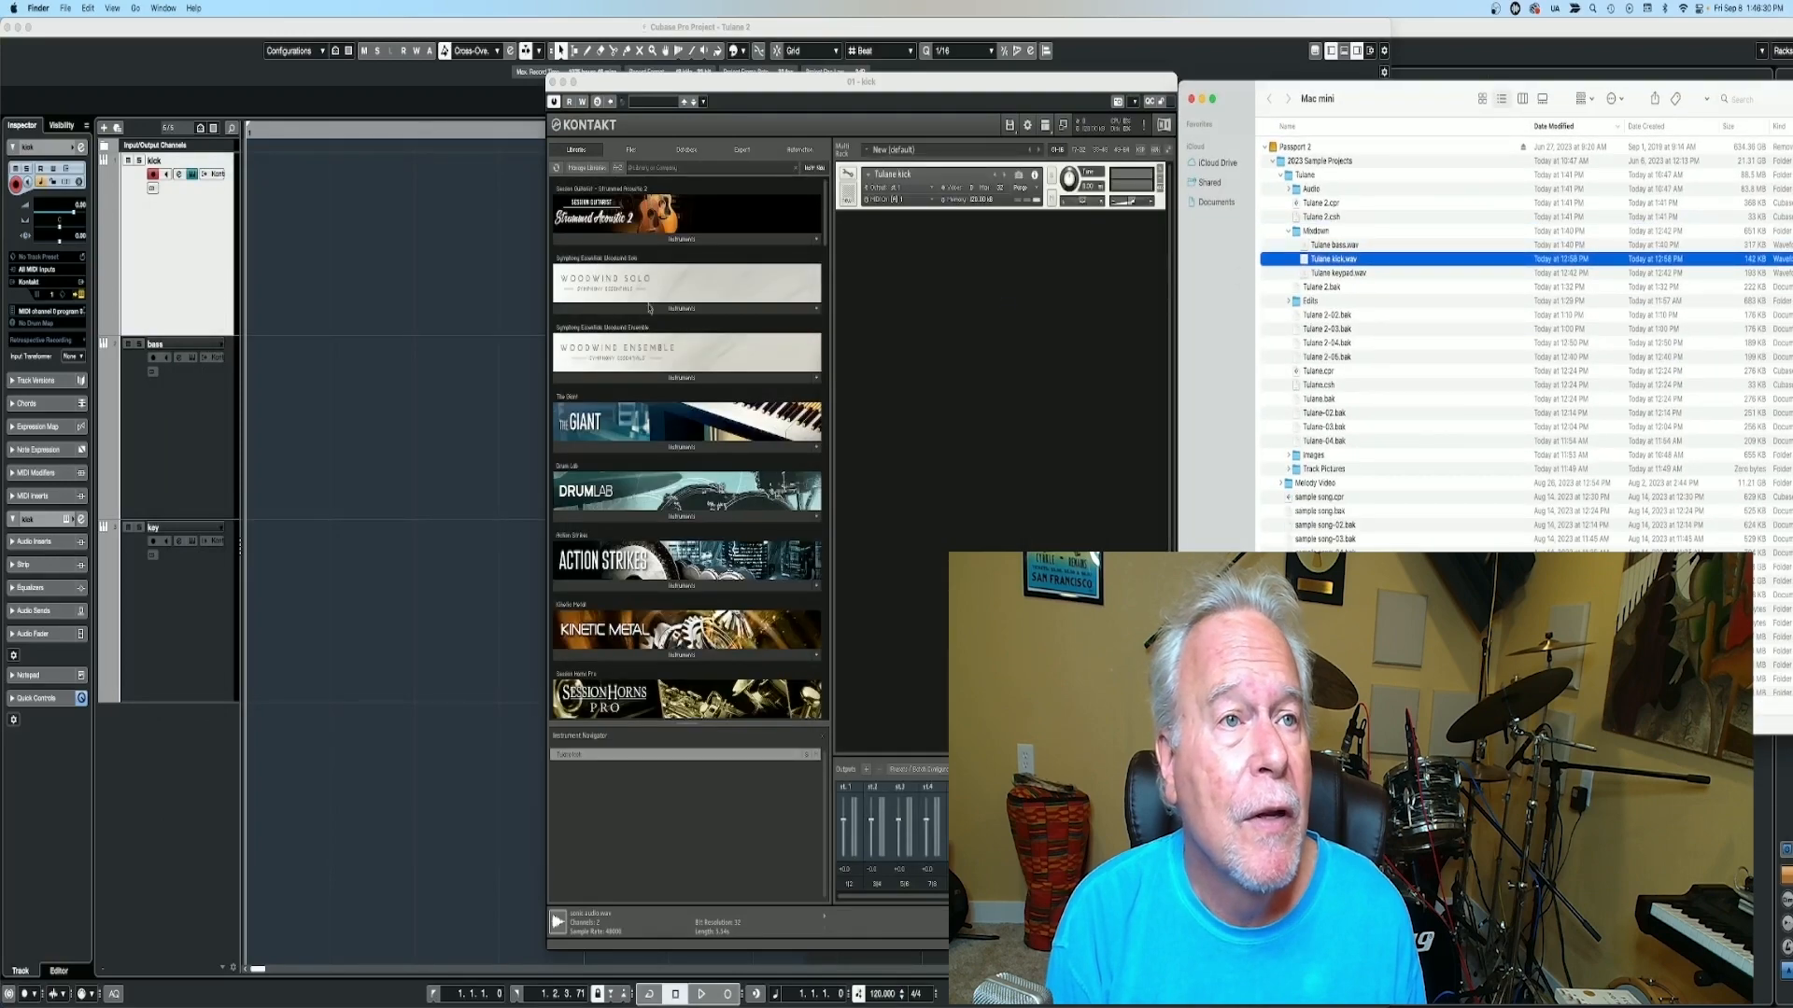
Load Tulane bass.wav into the bass track's Kontakt.
left_click(181, 416)
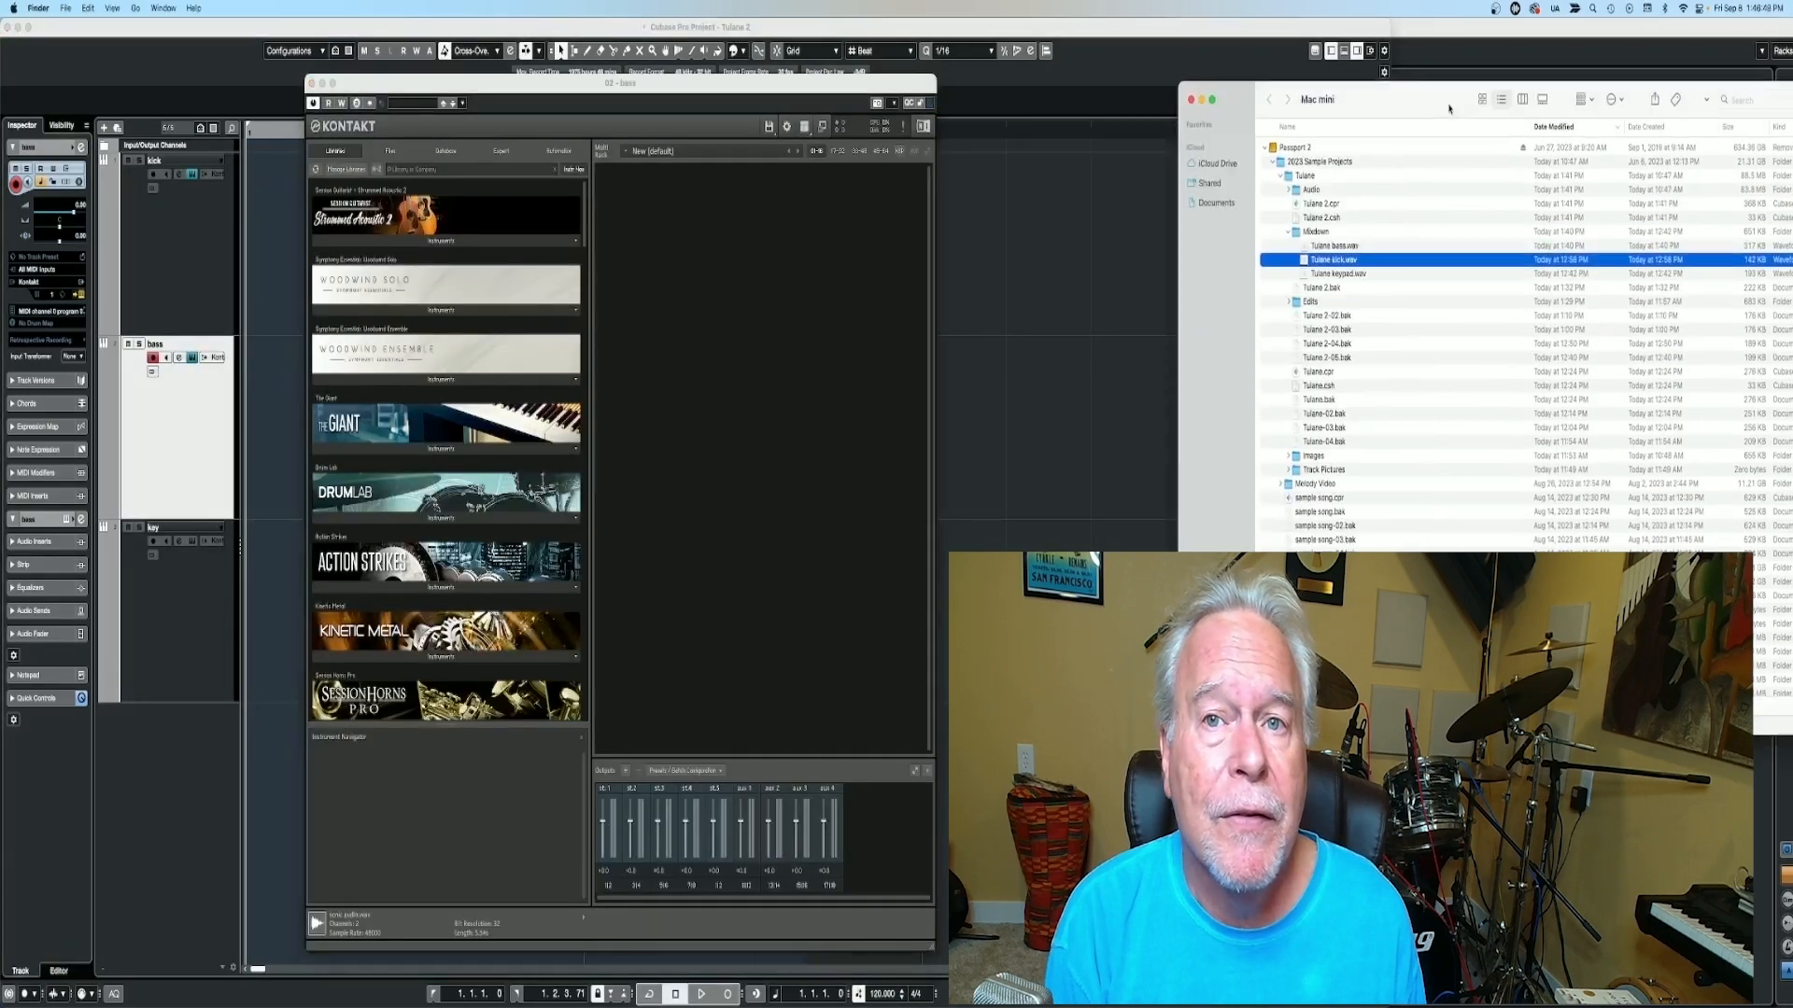
left_click_drag(1453, 104, 1198, 173)
left_click_drag(795, 303, 791, 301)
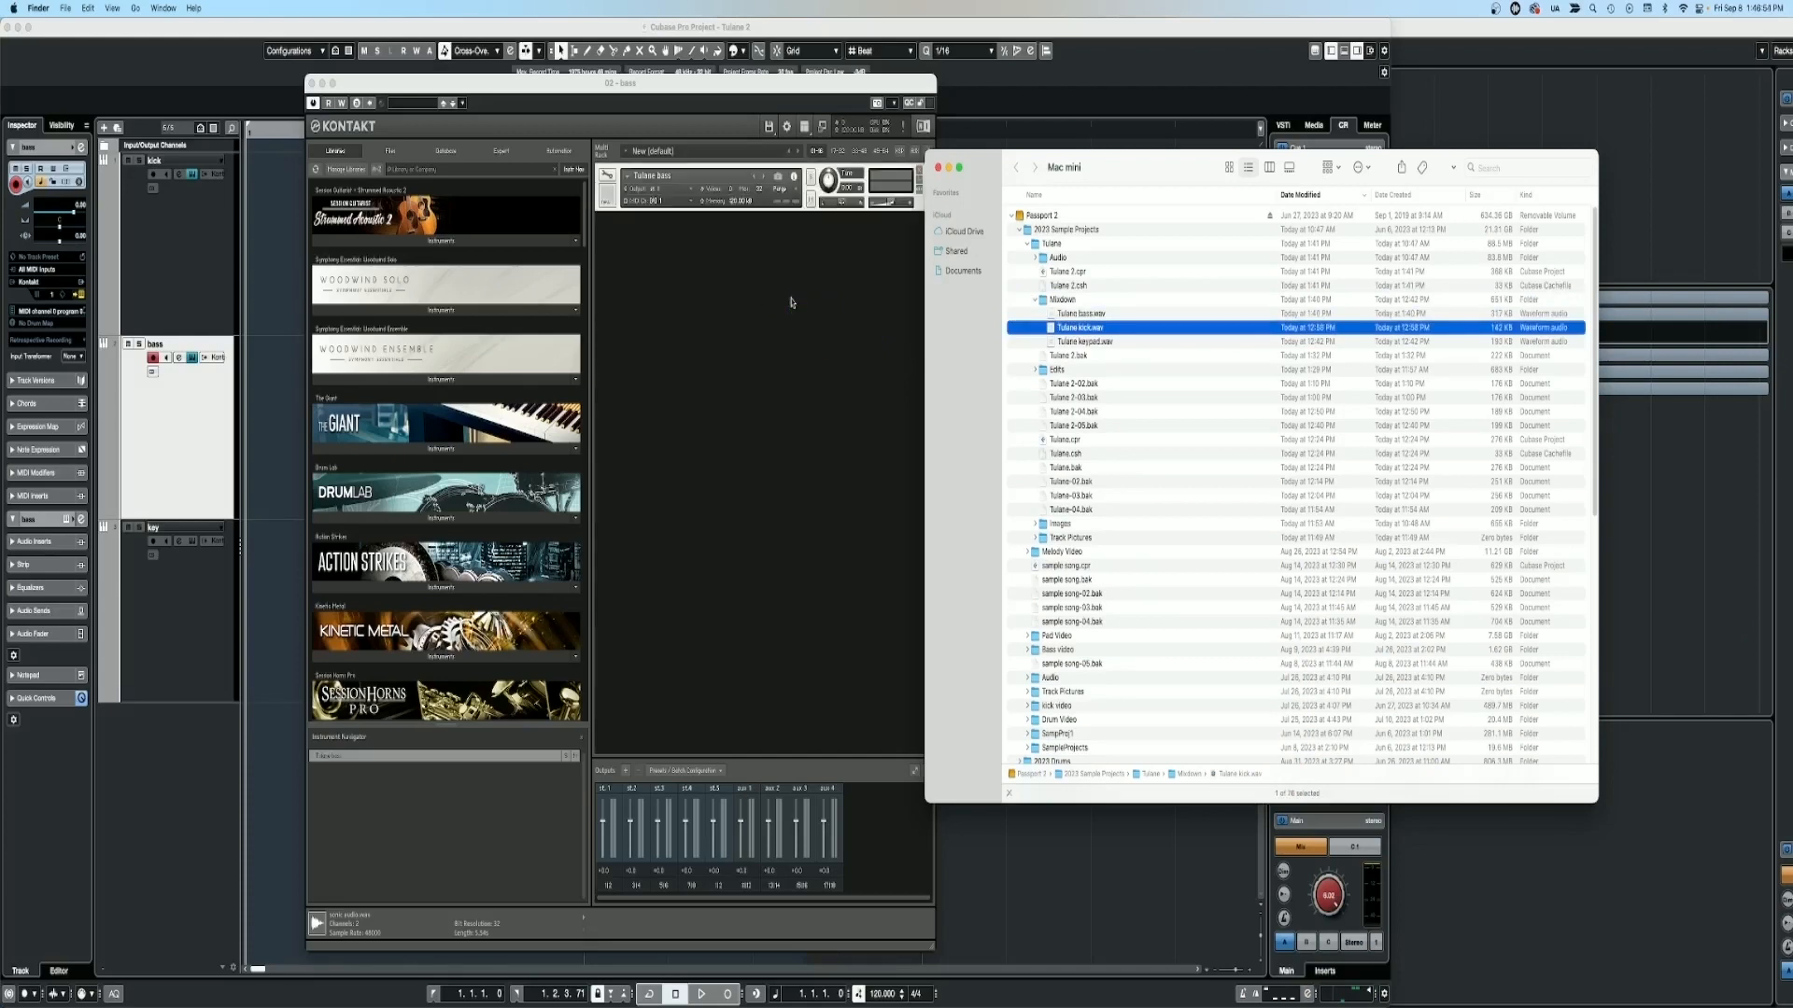
Load Tulane keypad.wav into the key track's Kontakt, move its window aside and audition the bass and key tracks.
left_click(254, 623)
left_click(196, 590)
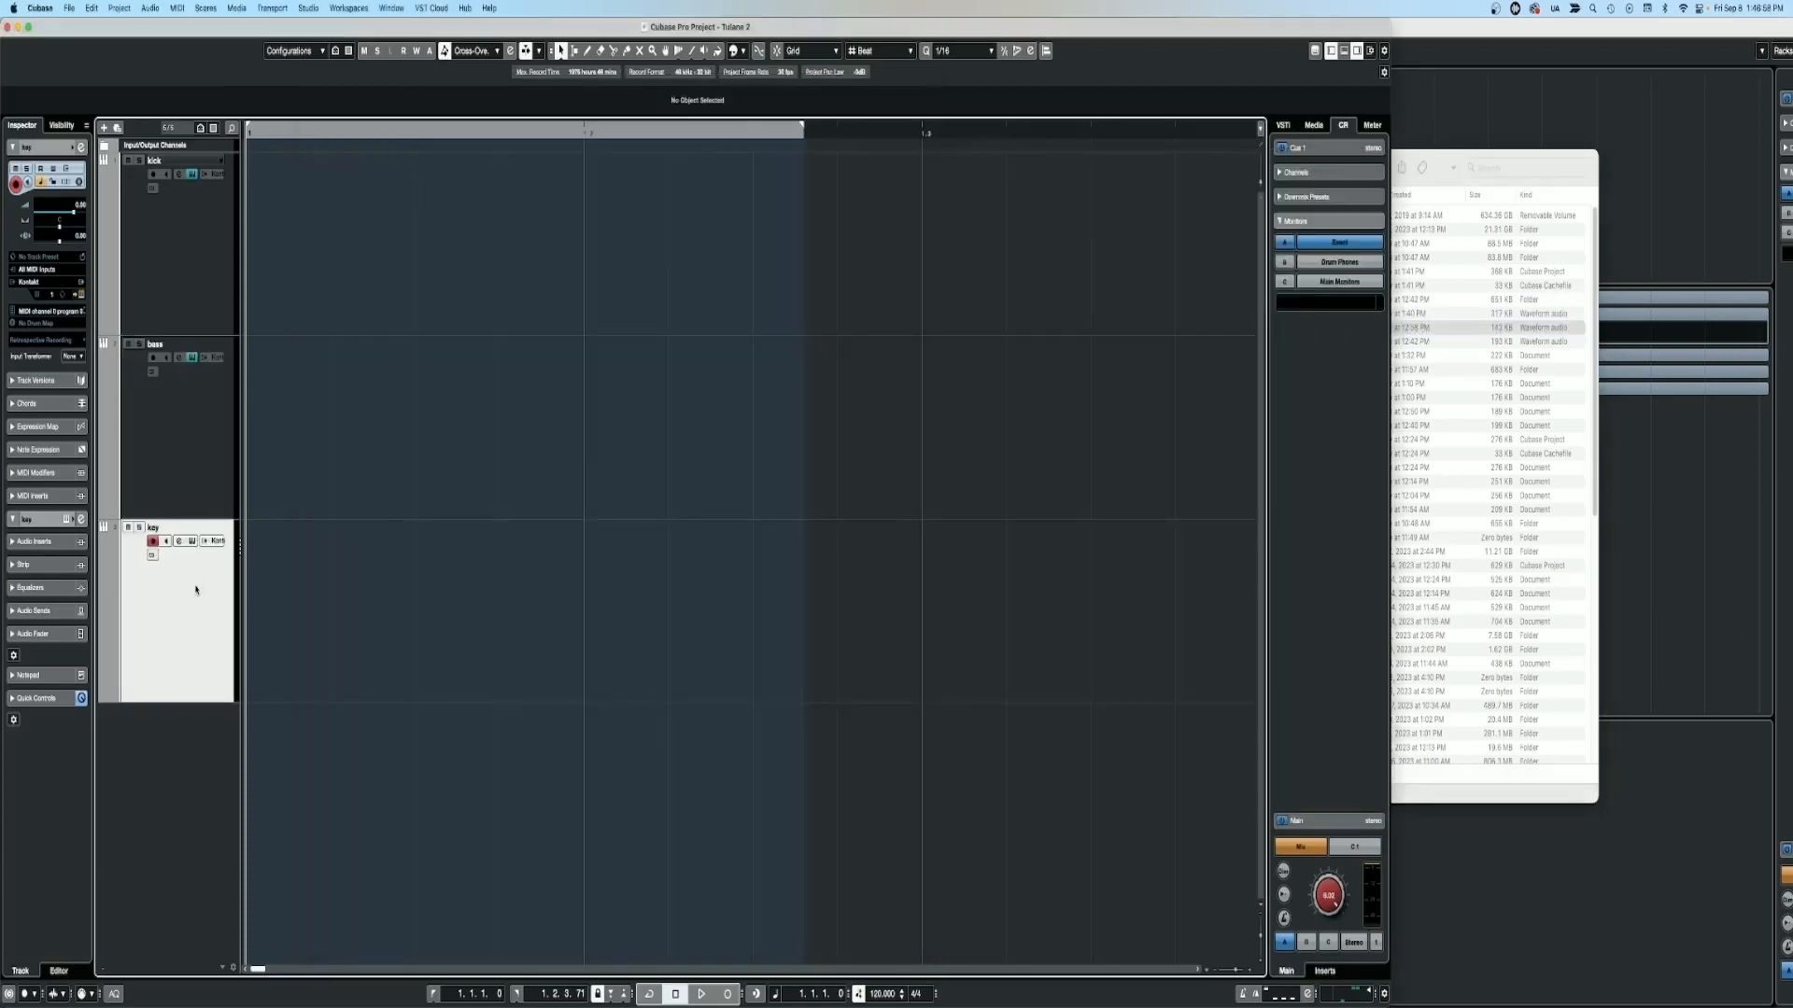
left_click(81, 295)
left_click_drag(1152, 84, 729, 69)
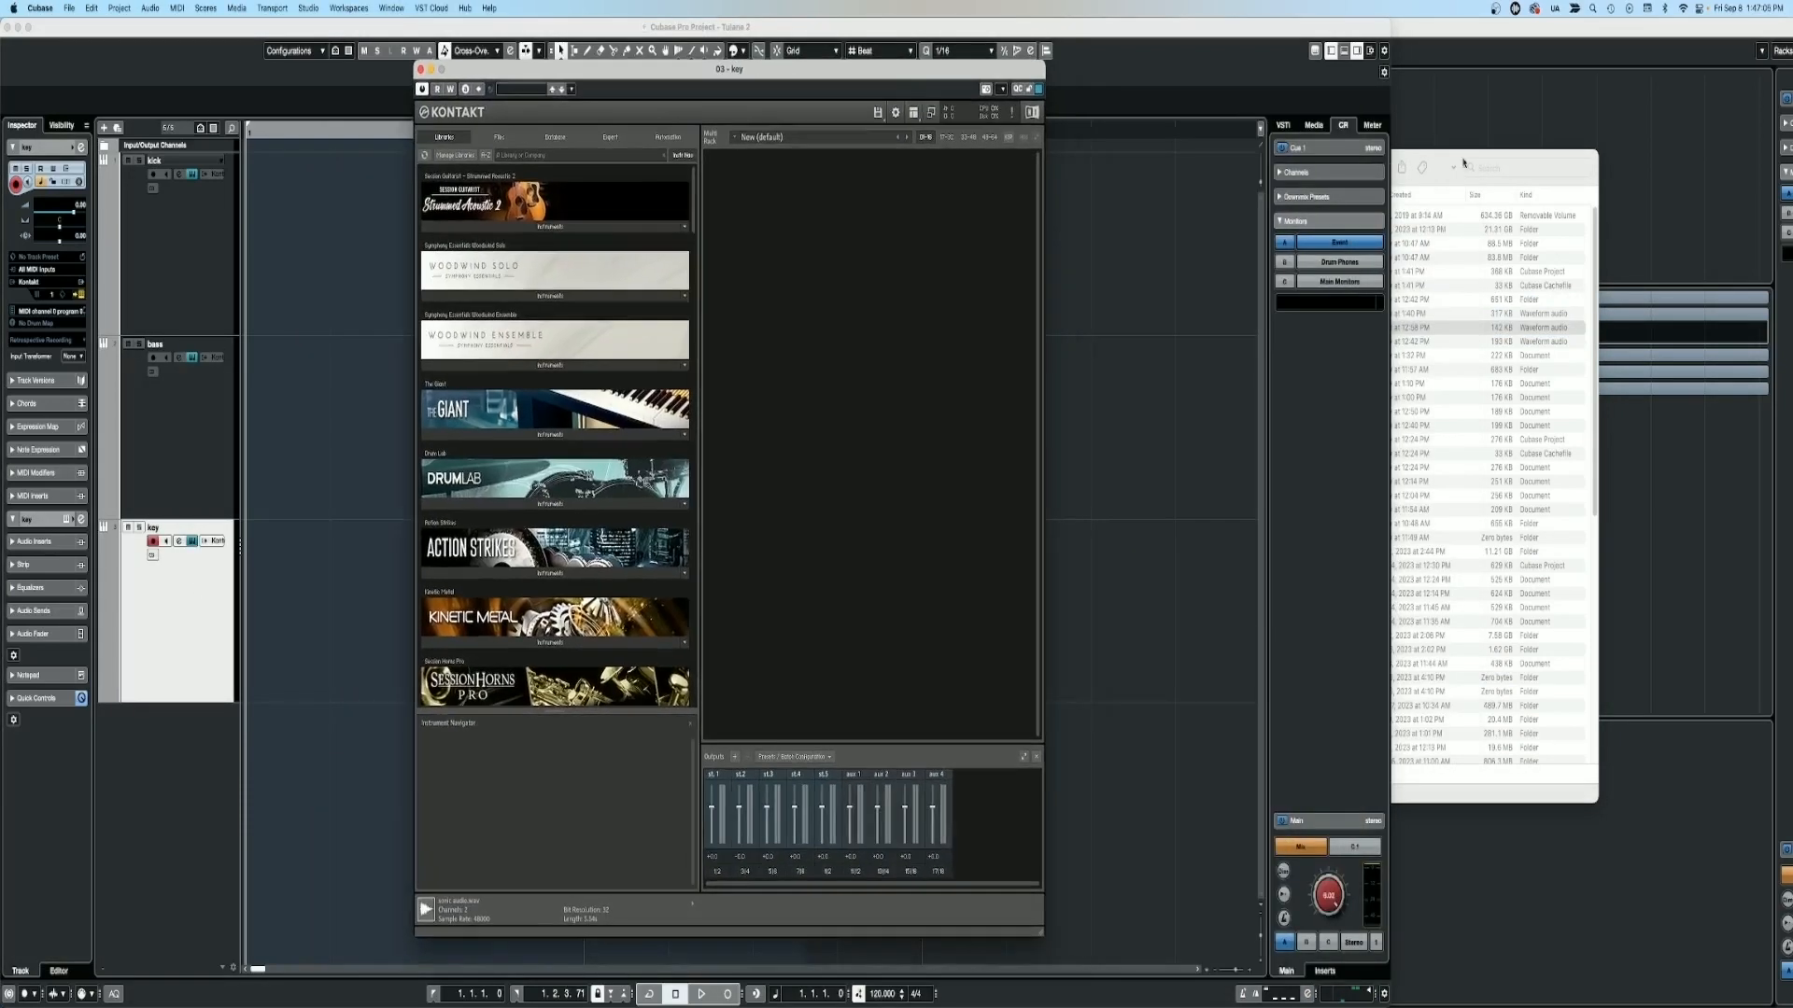
left_click(1460, 164)
left_click_drag(1055, 342, 836, 277)
left_click(938, 167)
left_click_drag(808, 71, 1551, 47)
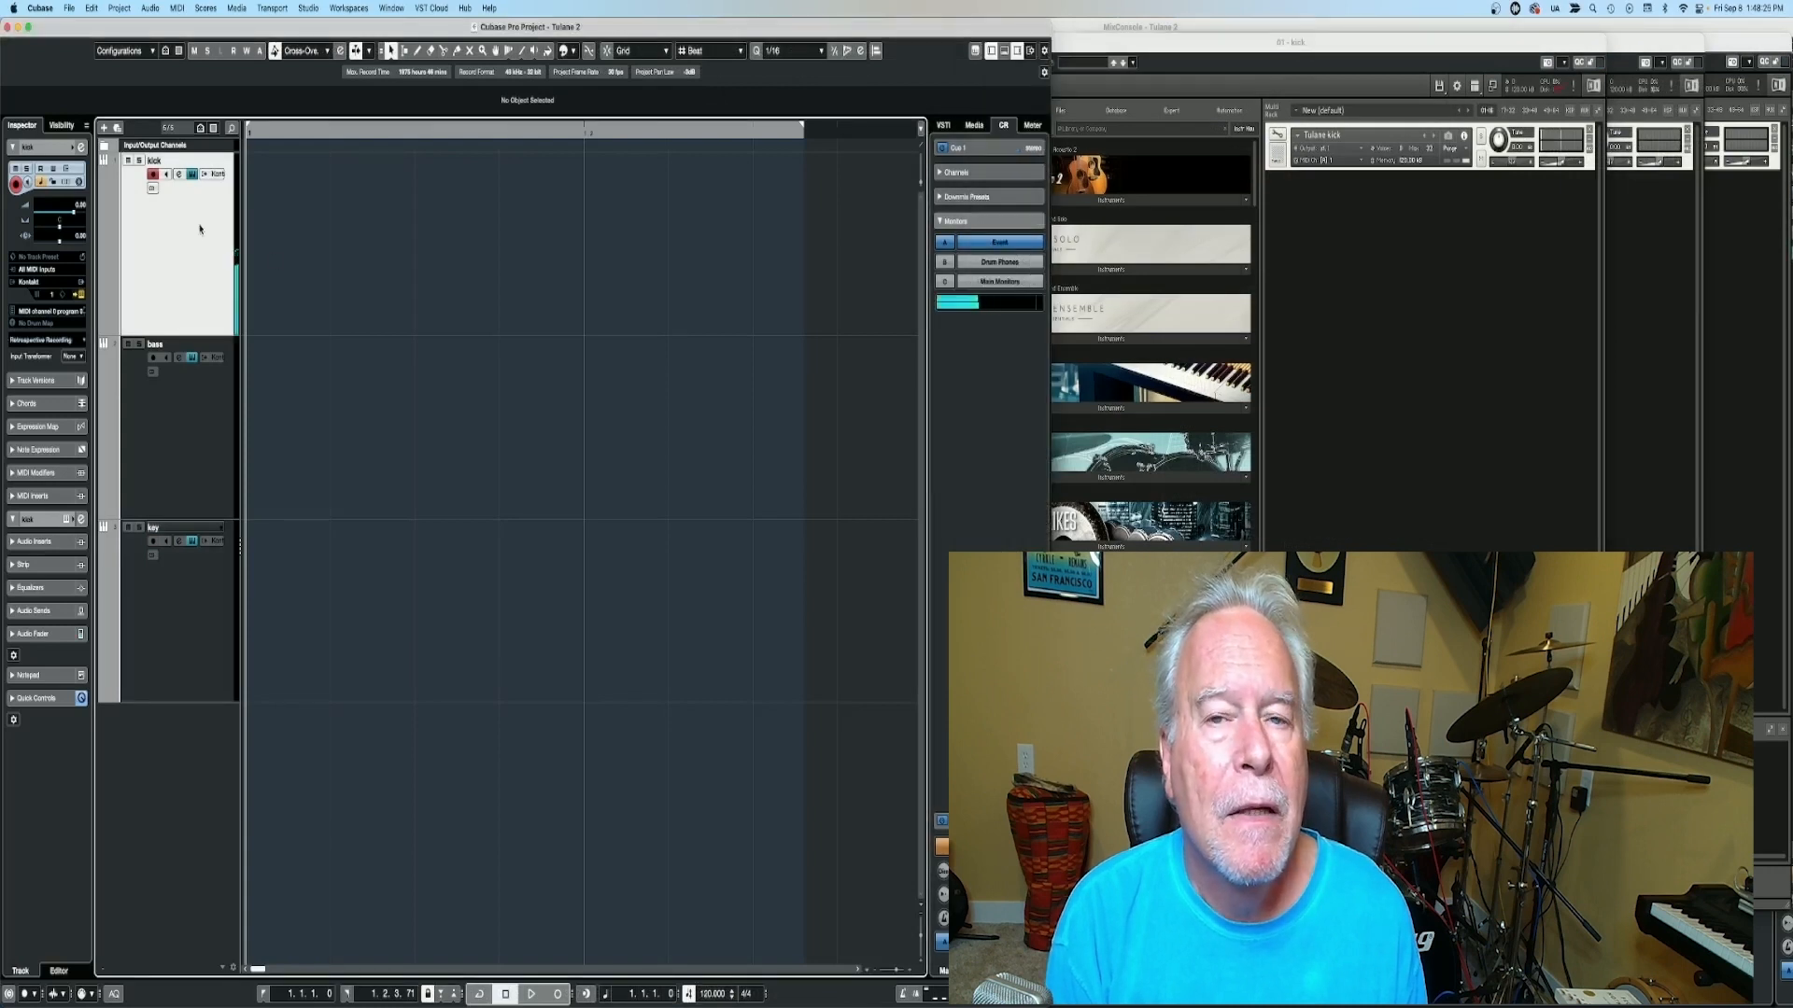
left_click(159, 431)
left_click(168, 580)
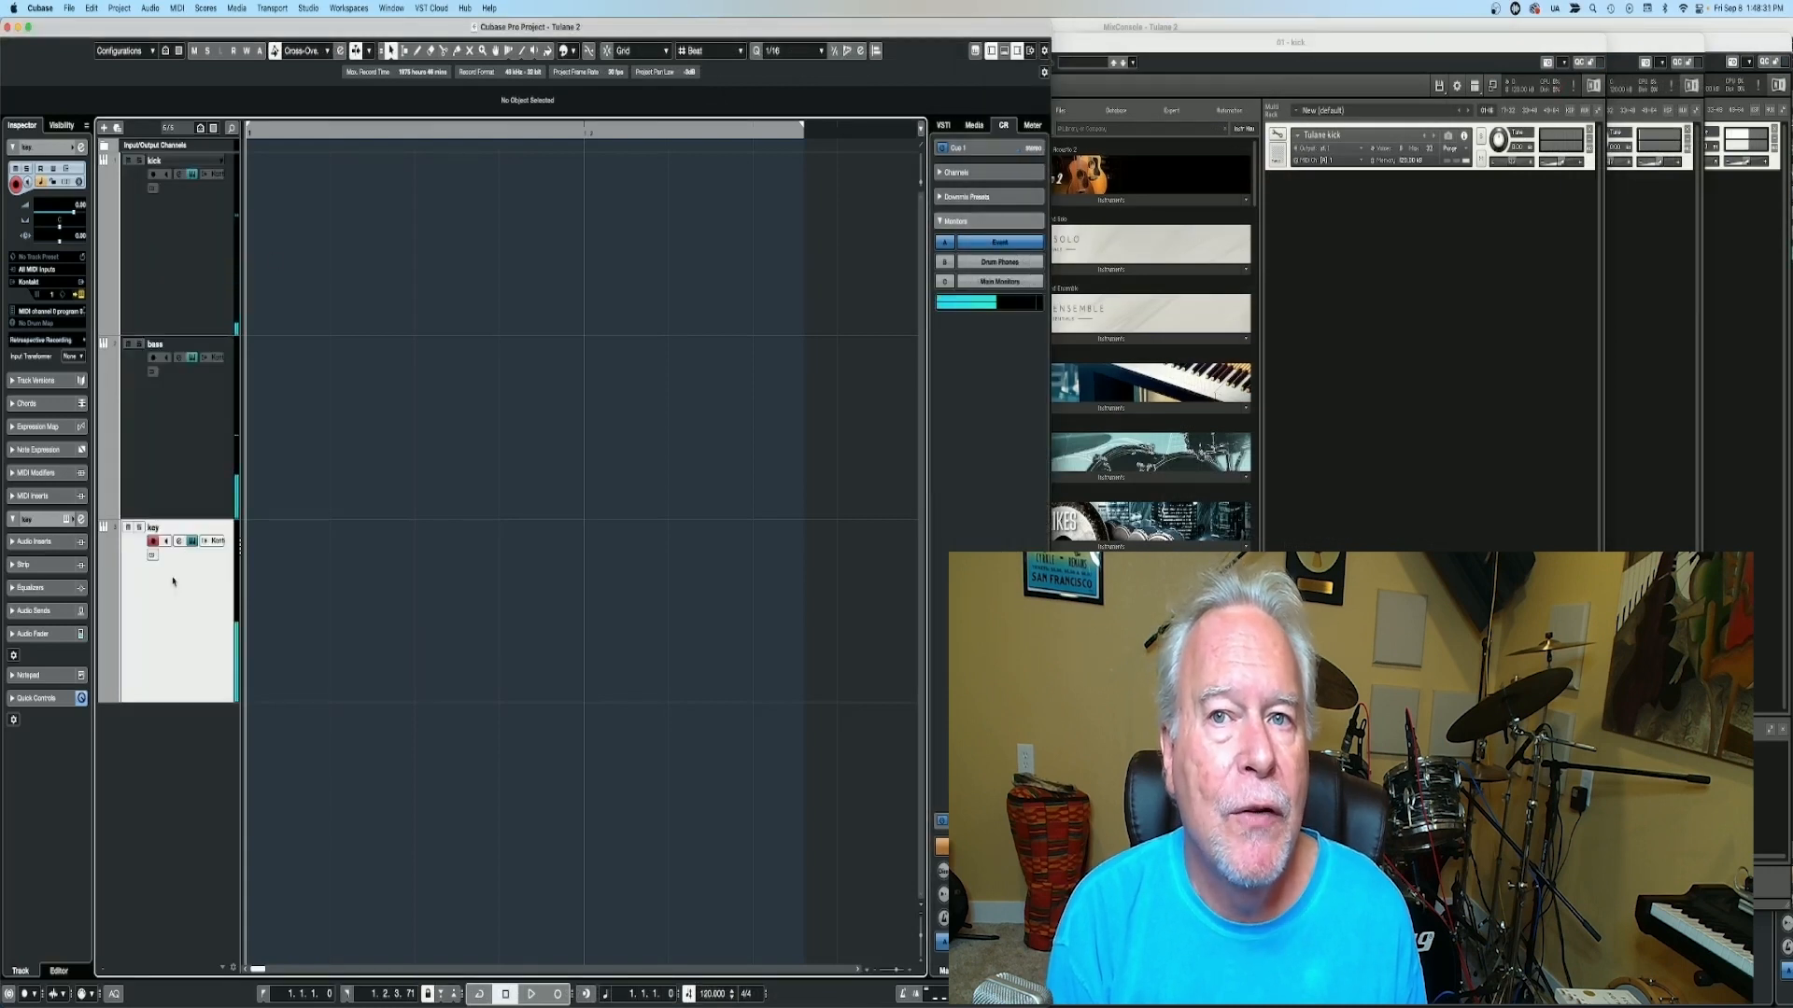
Add one FM8 instrument track named pitch, routed to Stereo Out, and place it below the key track.
right_click(154, 780)
left_click(221, 803)
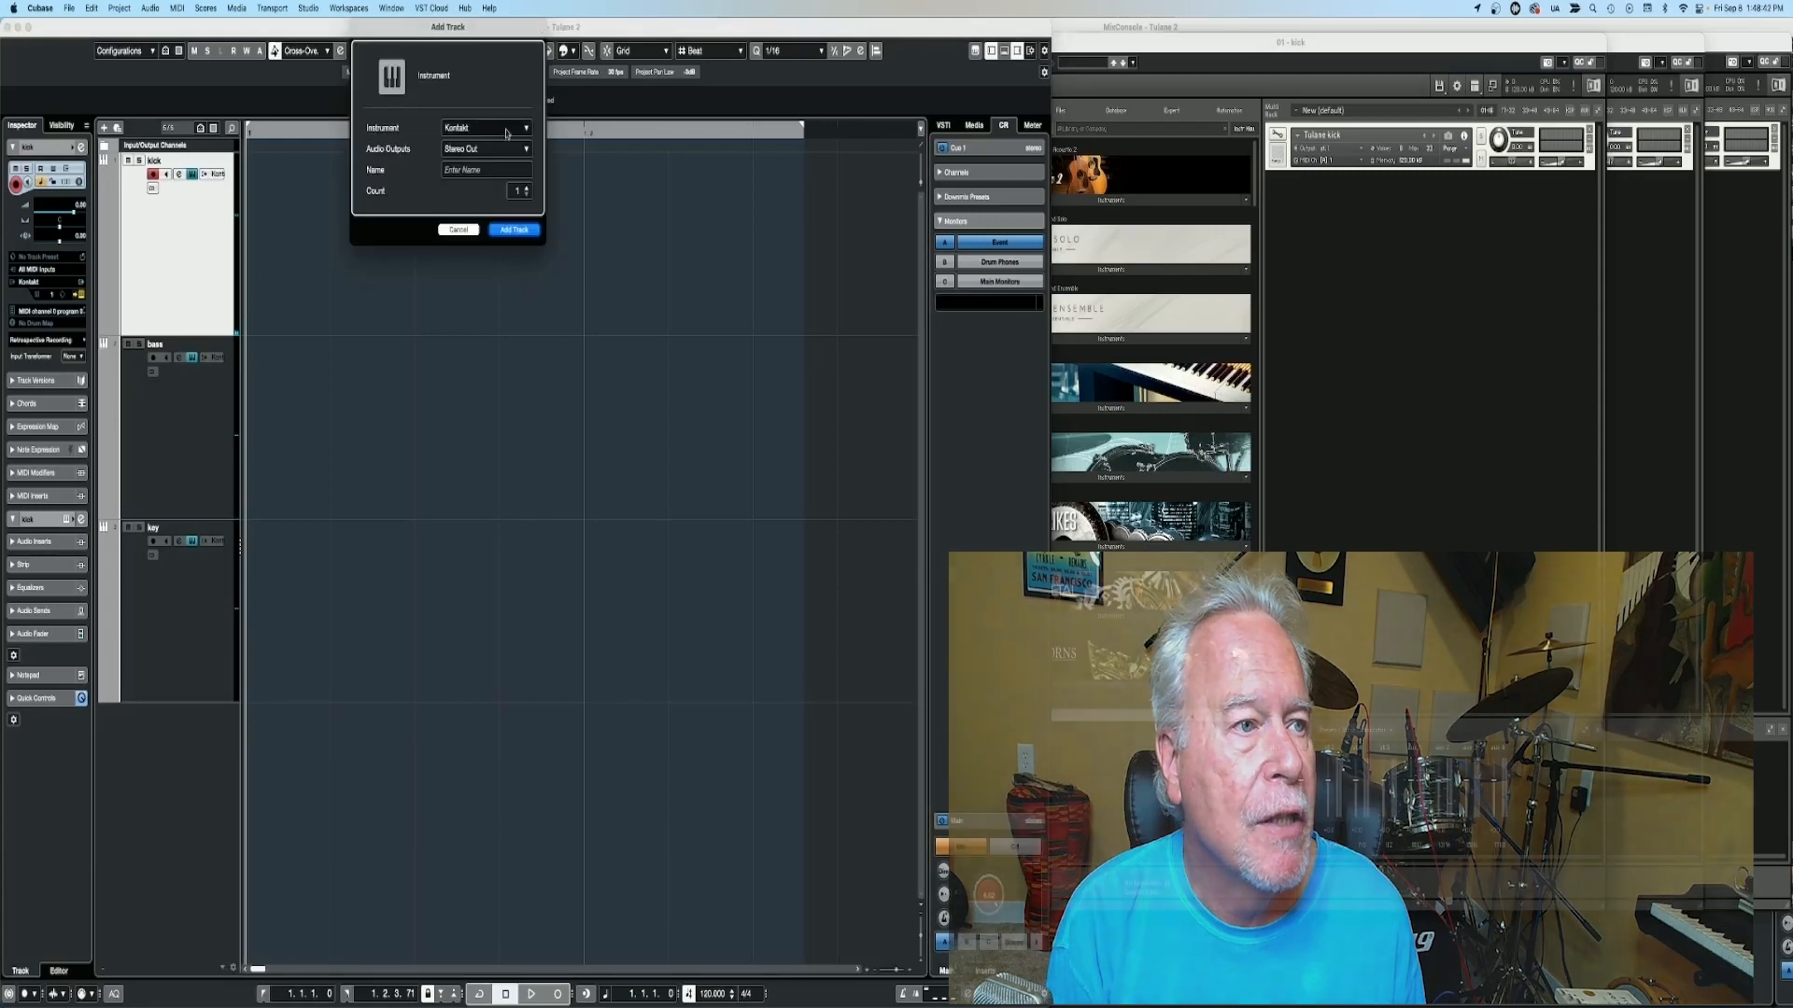
left_click(485, 126)
left_click(505, 188)
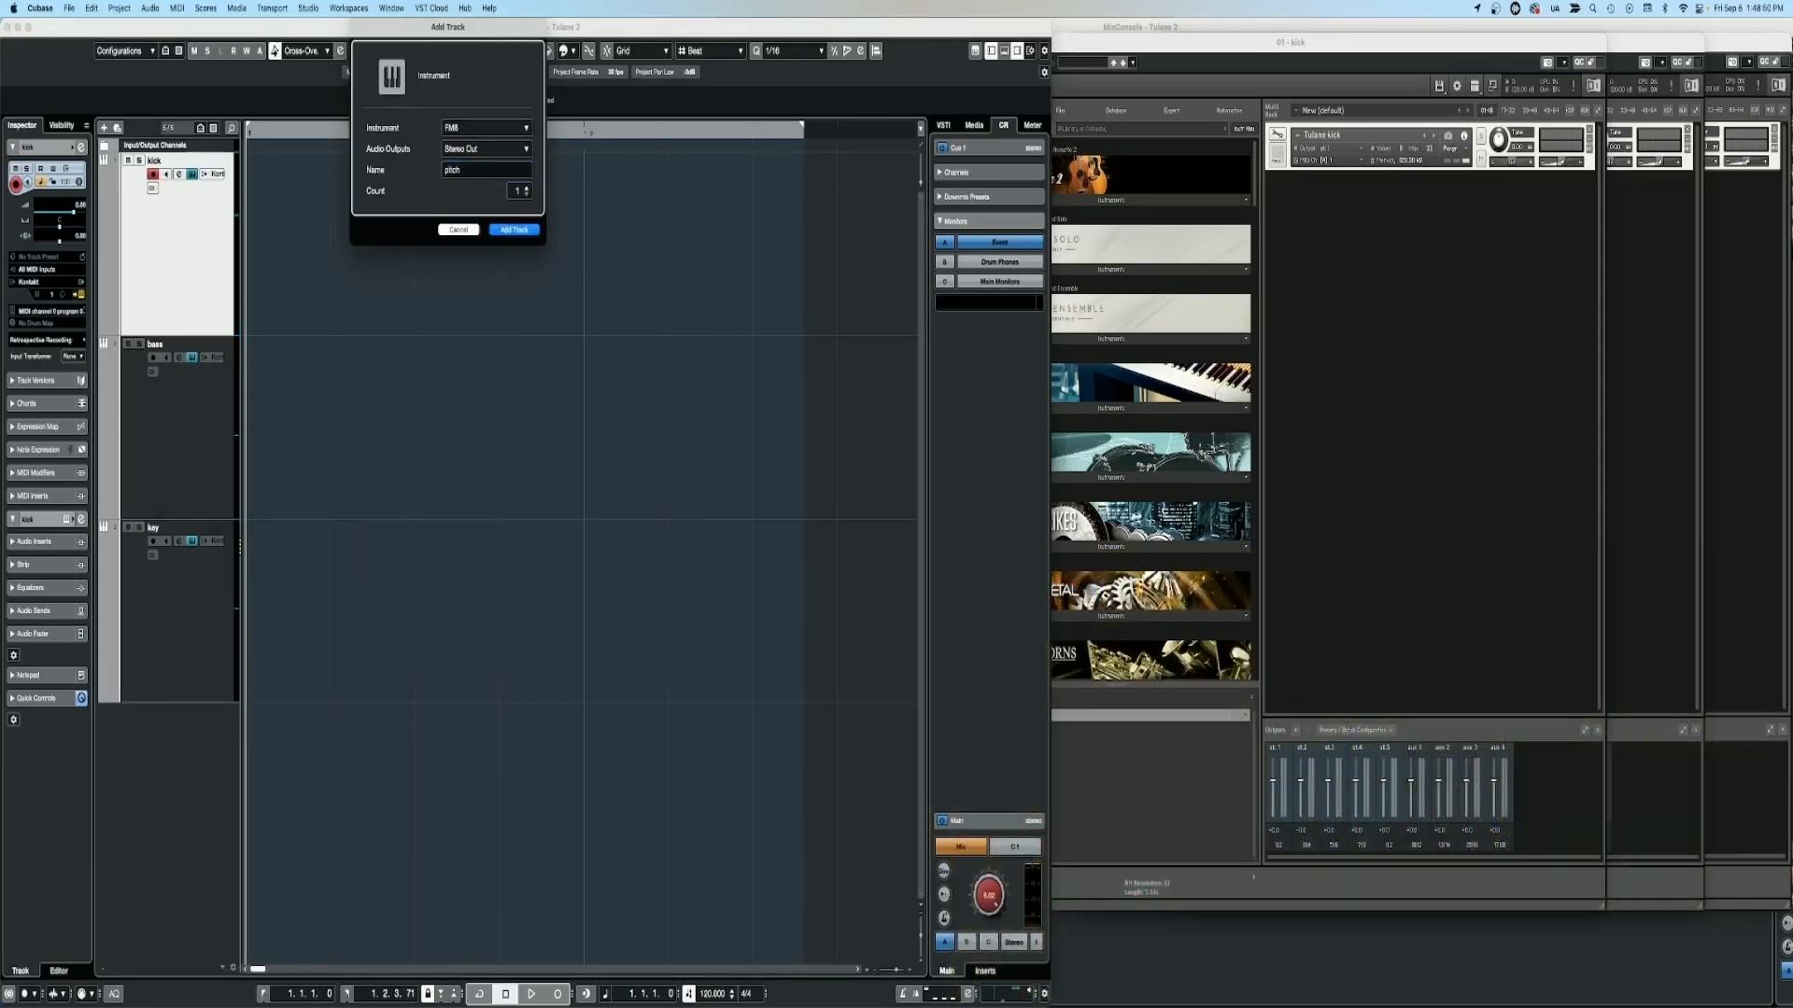
type("pitch")
key("Return")
left_click(168, 87)
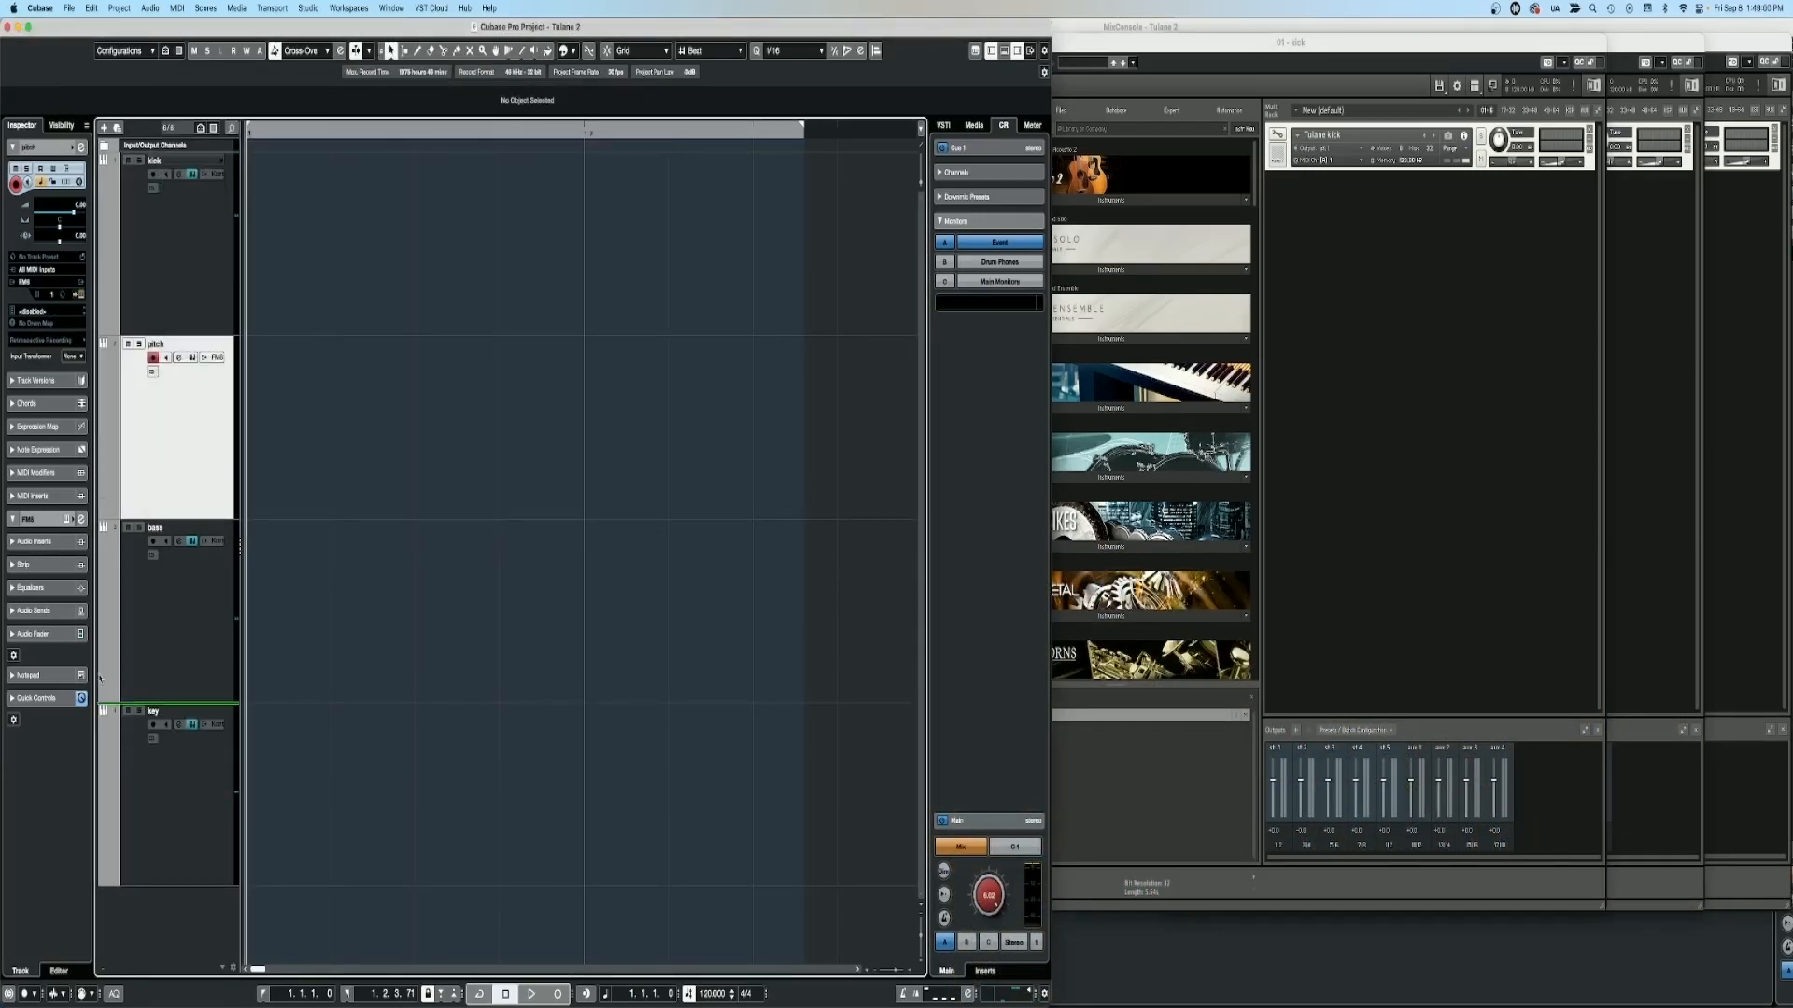
left_click_drag(117, 890, 119, 887)
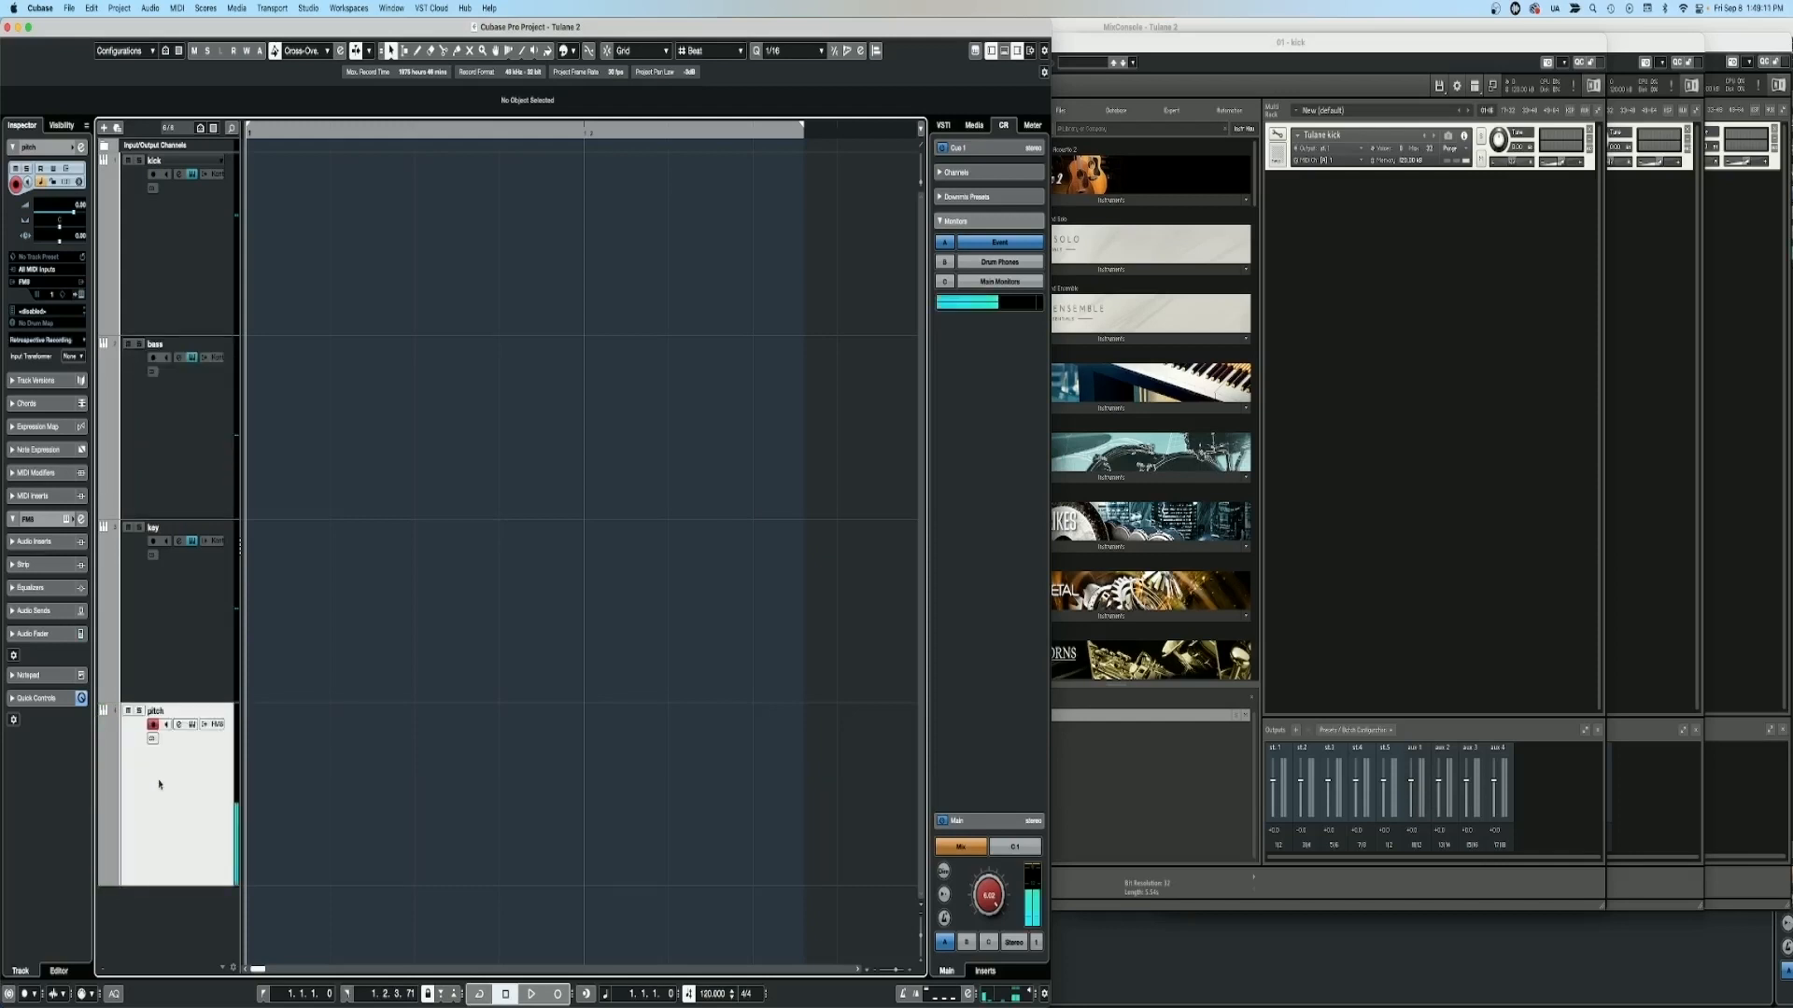
Tune the key and bass samples in Kontakt by ear, using the pitch track as the reference.
left_click(172, 607)
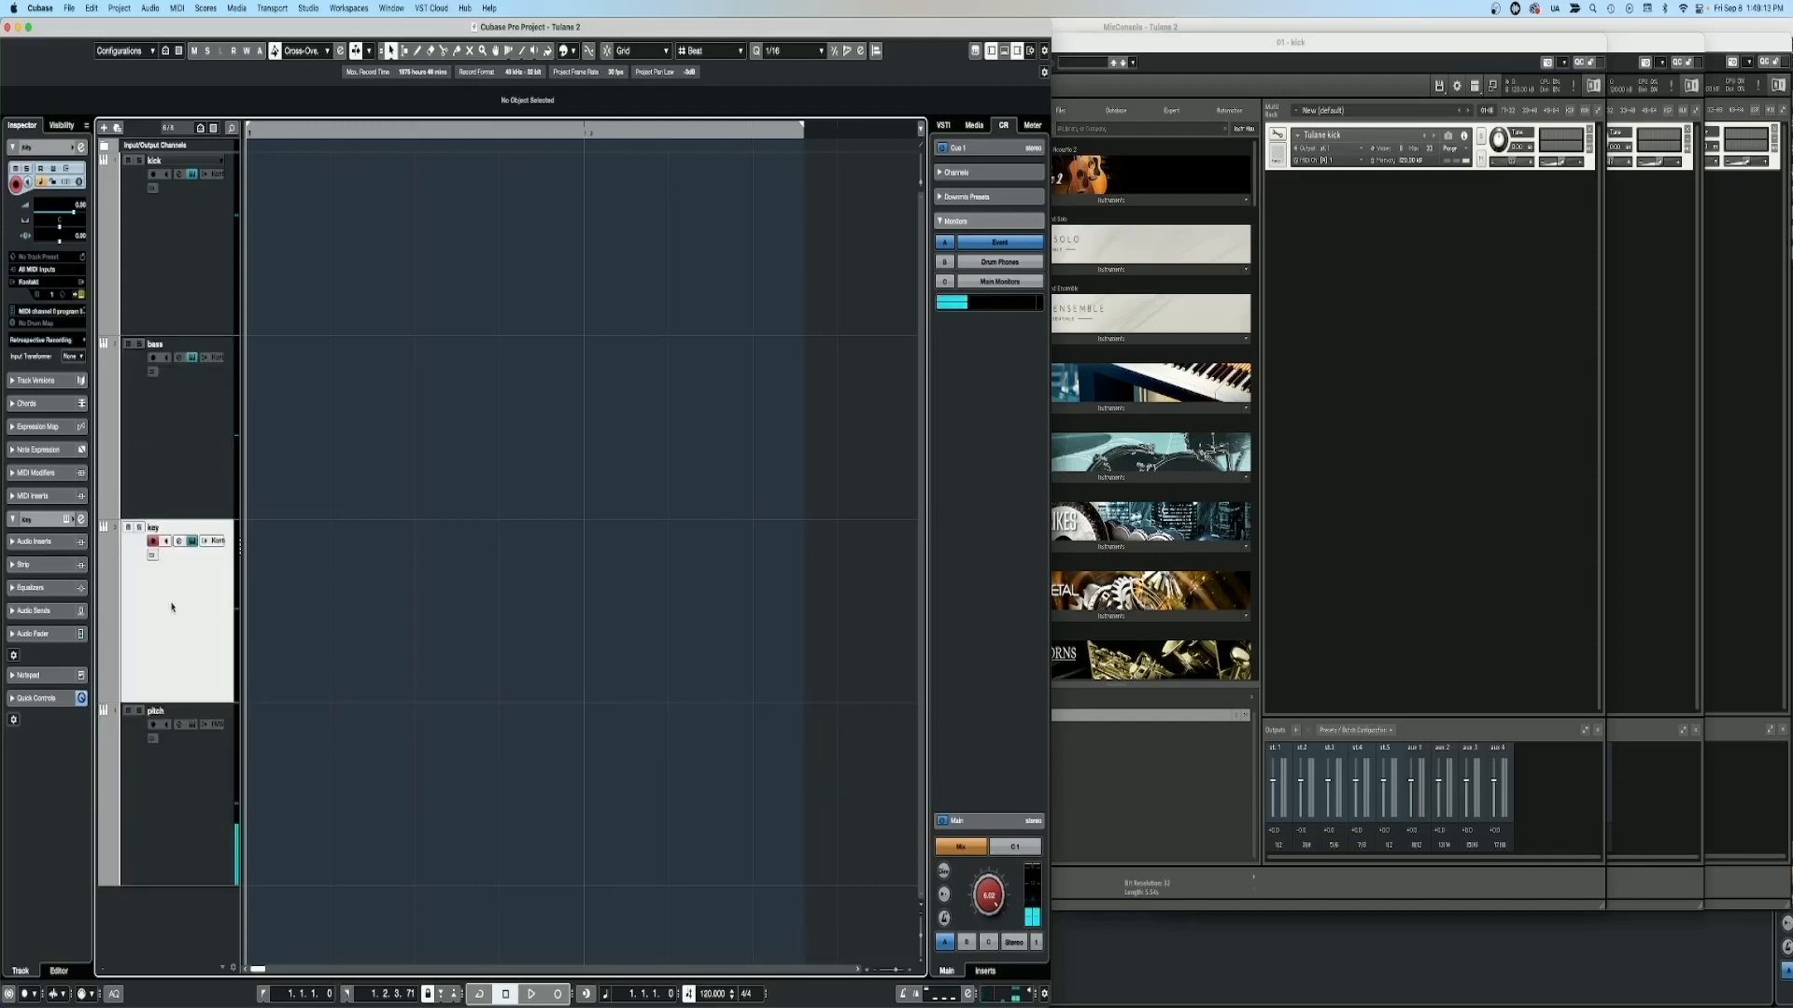
left_click(1764, 459)
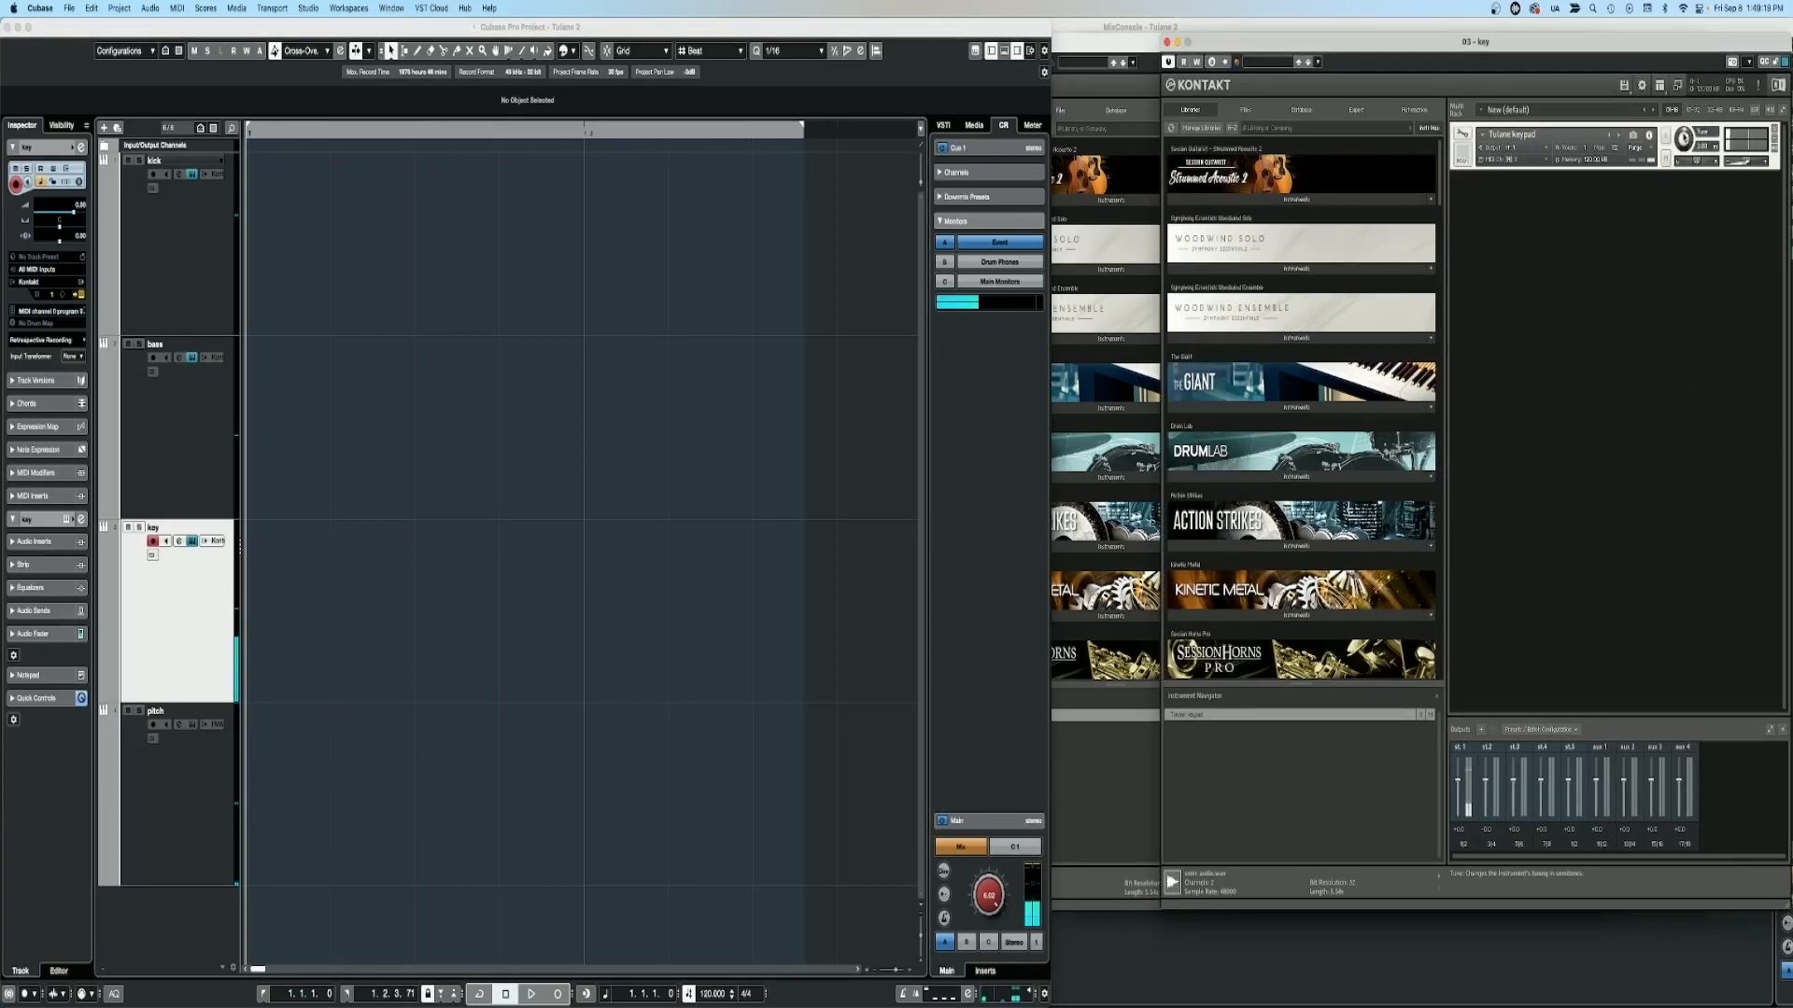
left_click(158, 432)
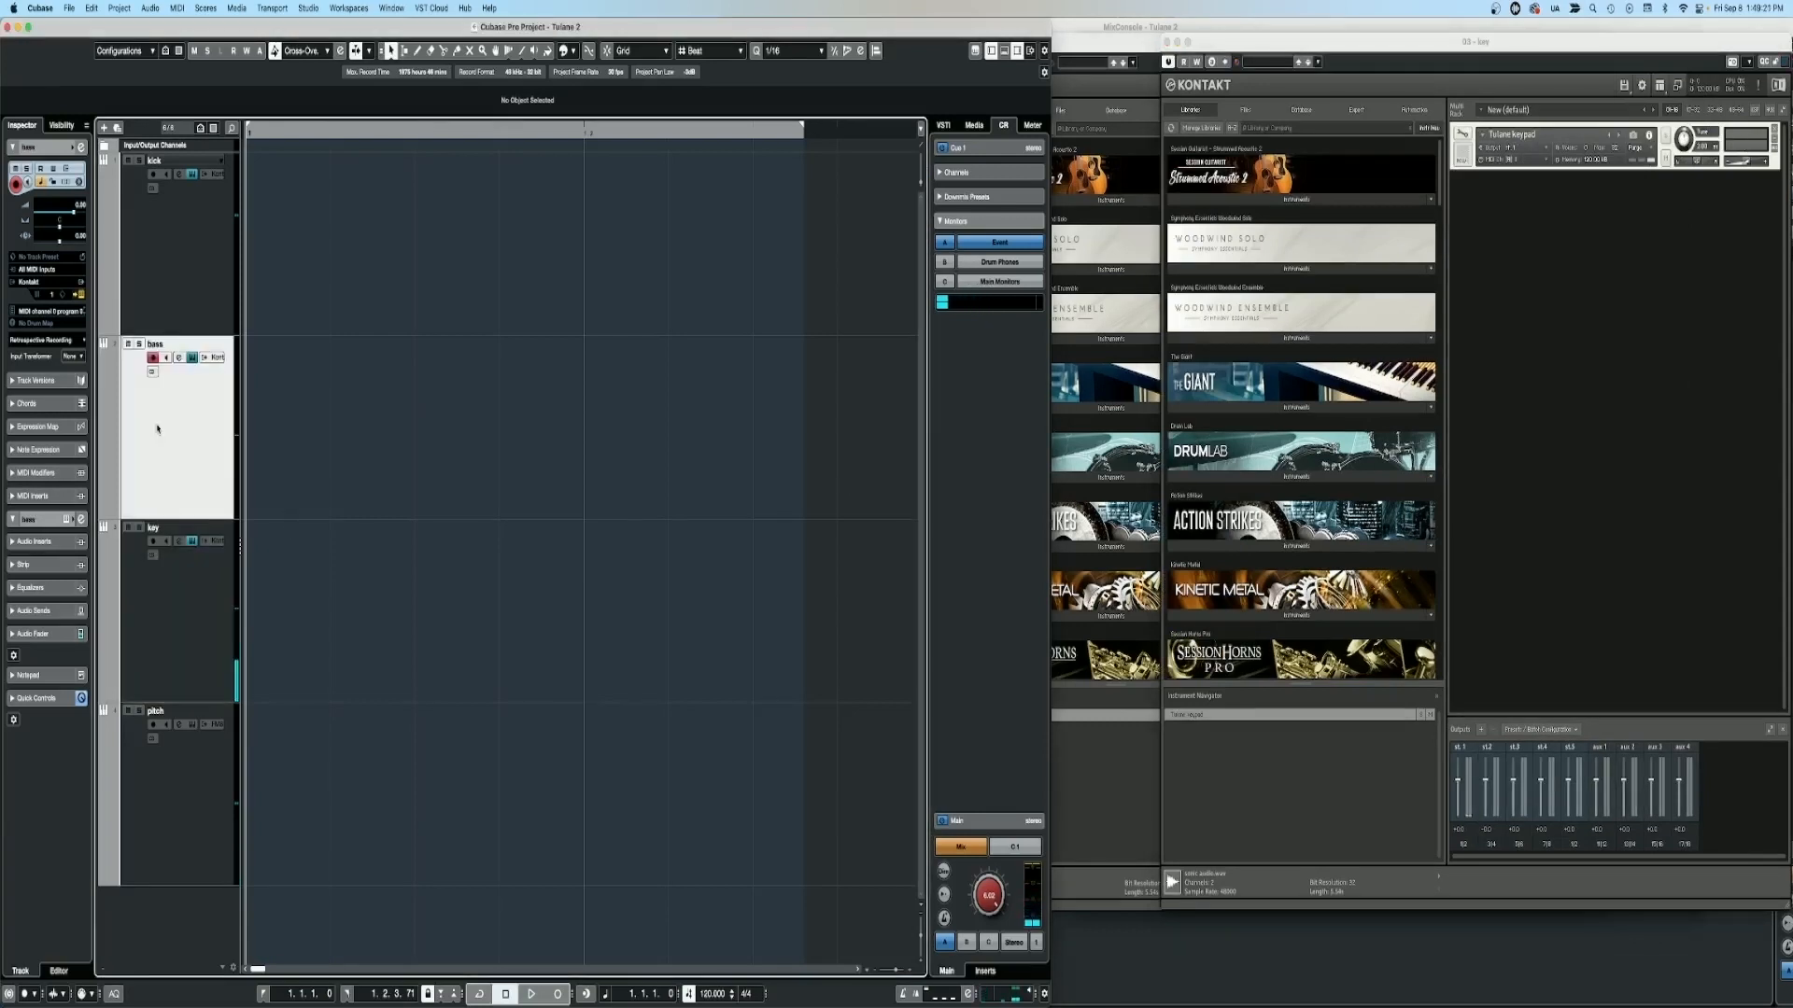
left_click(198, 617)
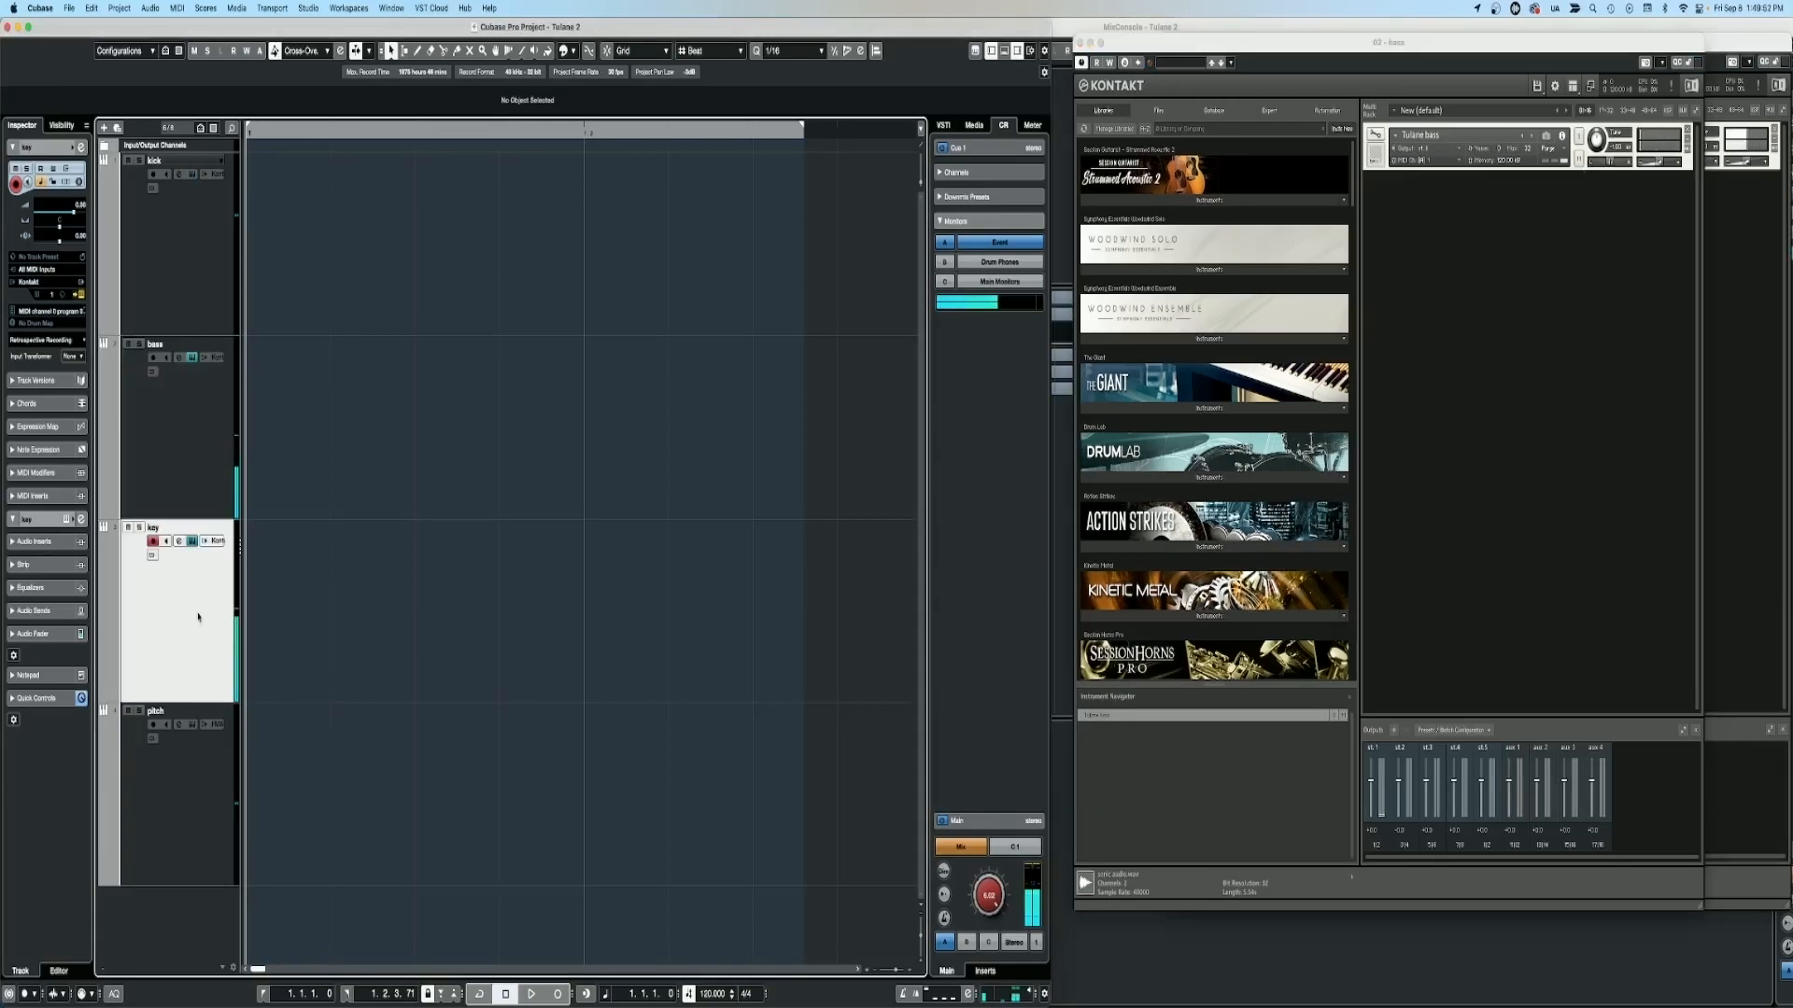
left_click(169, 443)
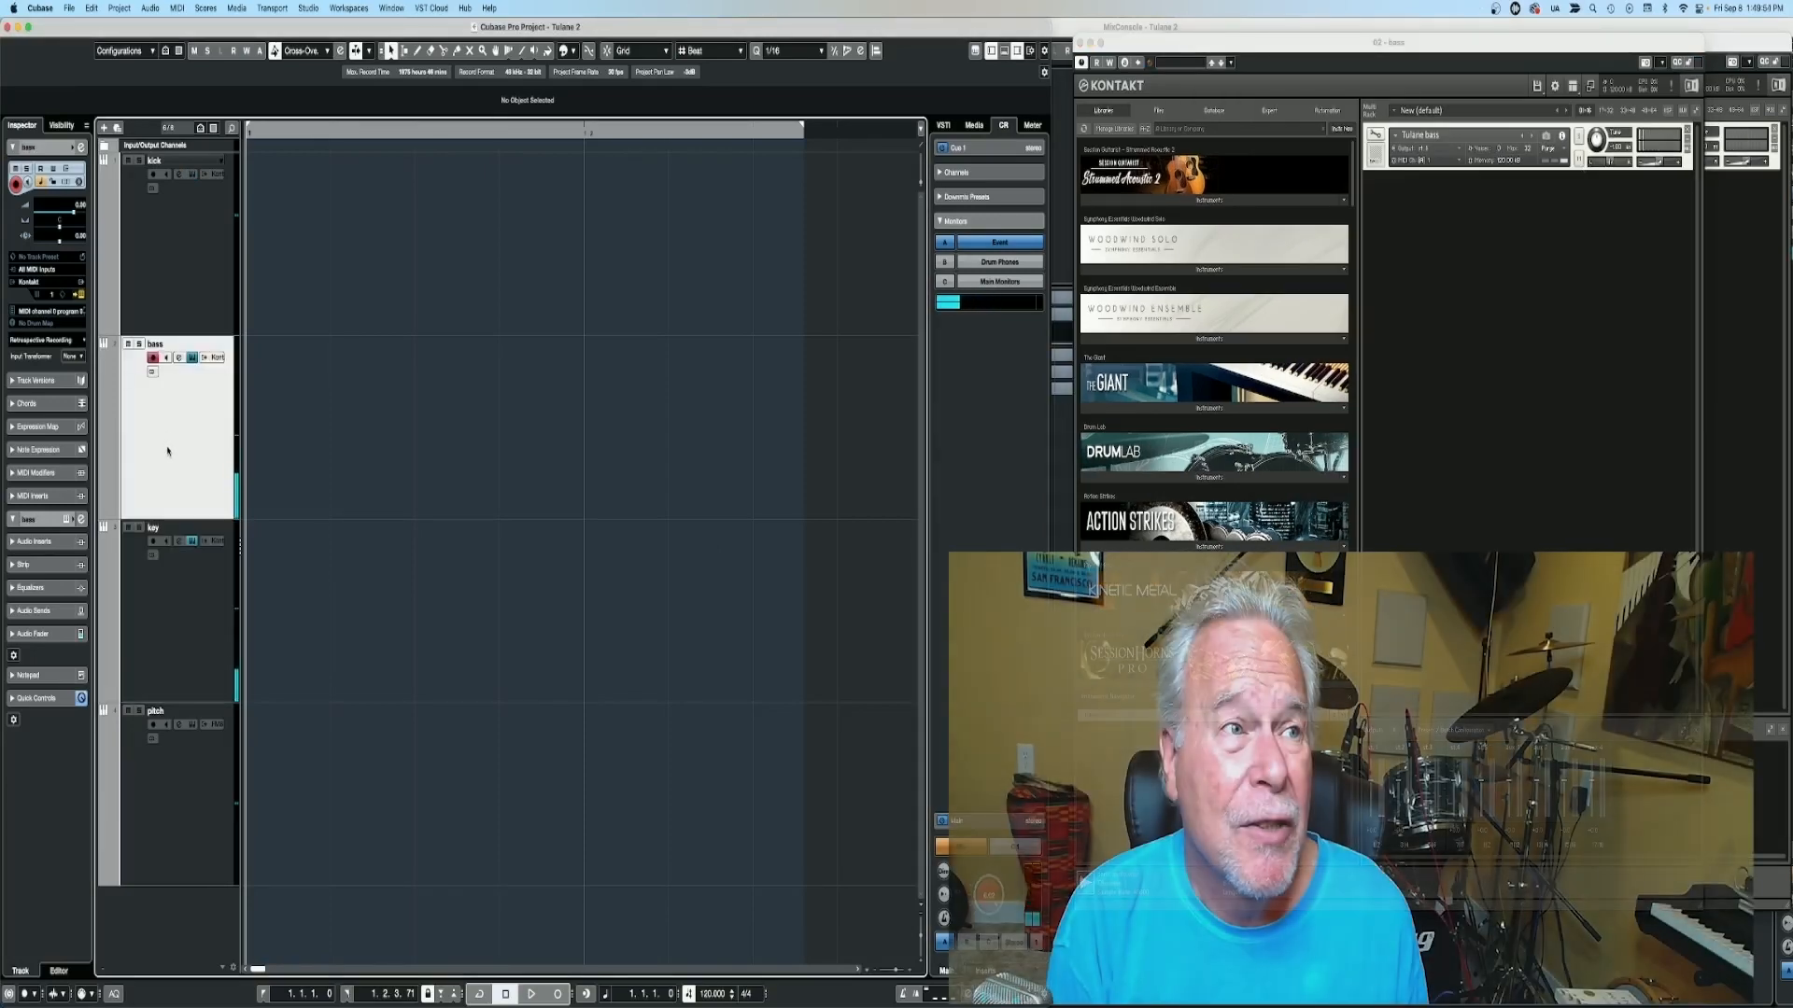
Record a four-bar MIDI part on the kick track starting at bar 1.
left_click(172, 252)
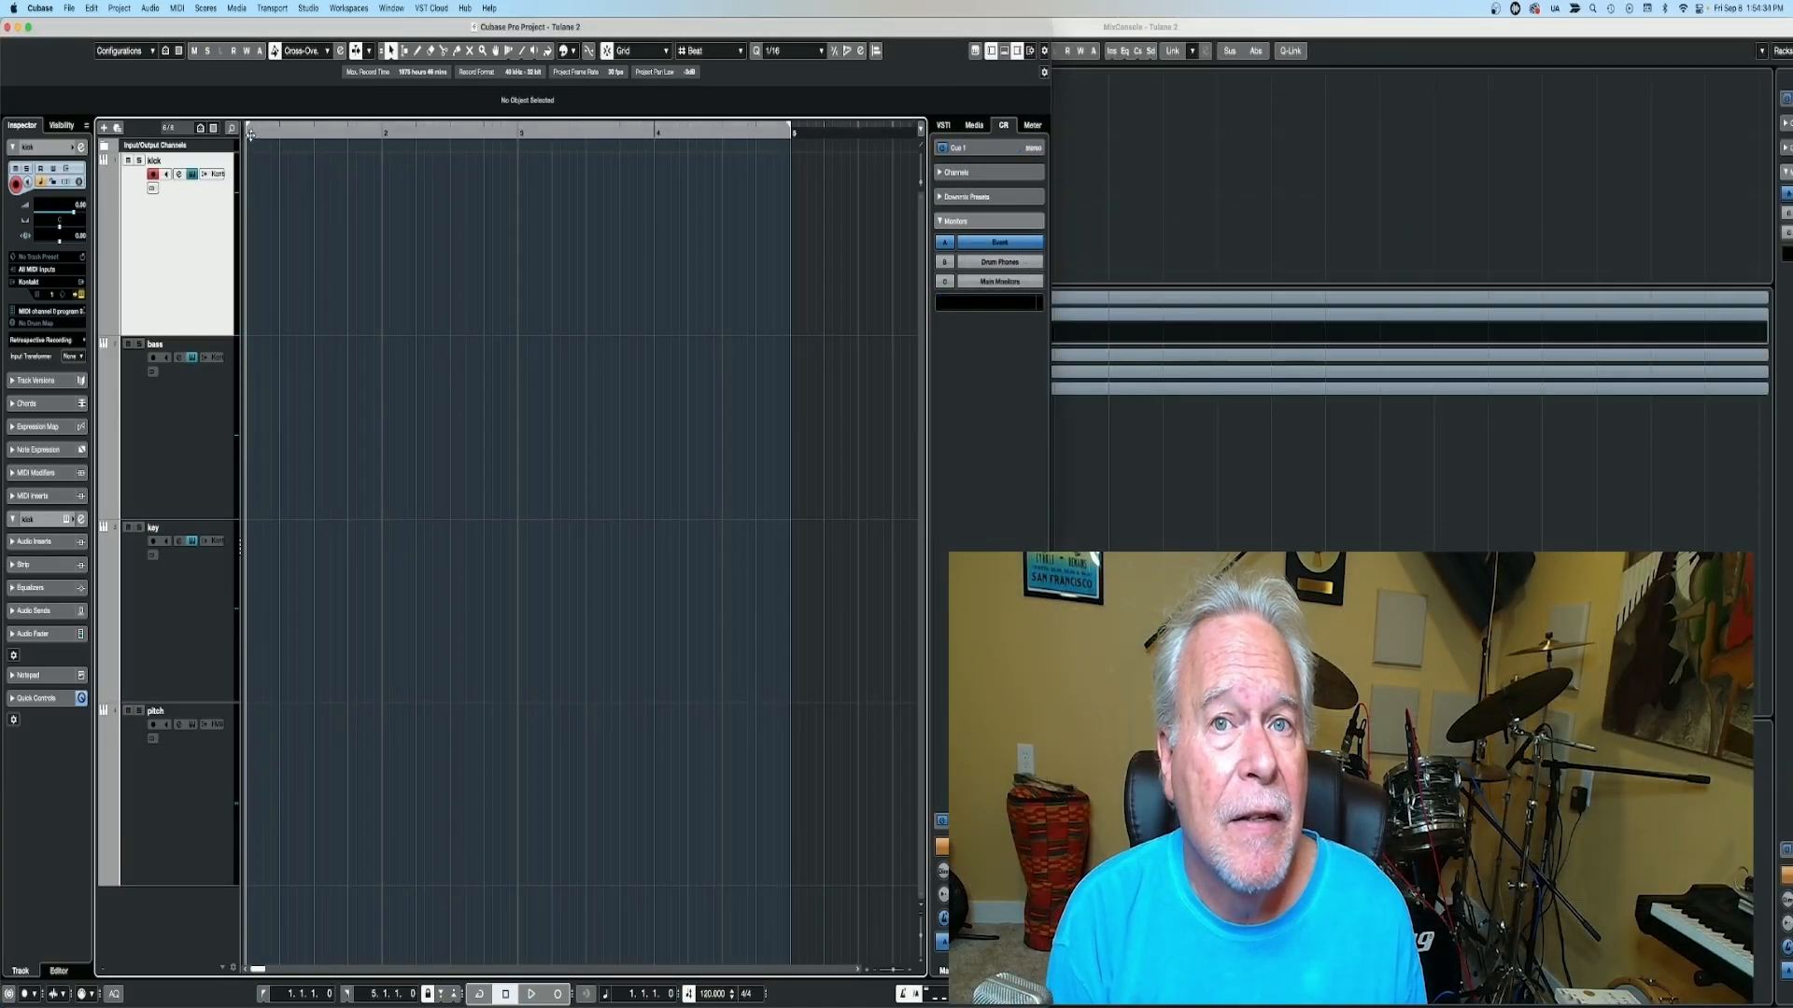
key("KP_Multiply")
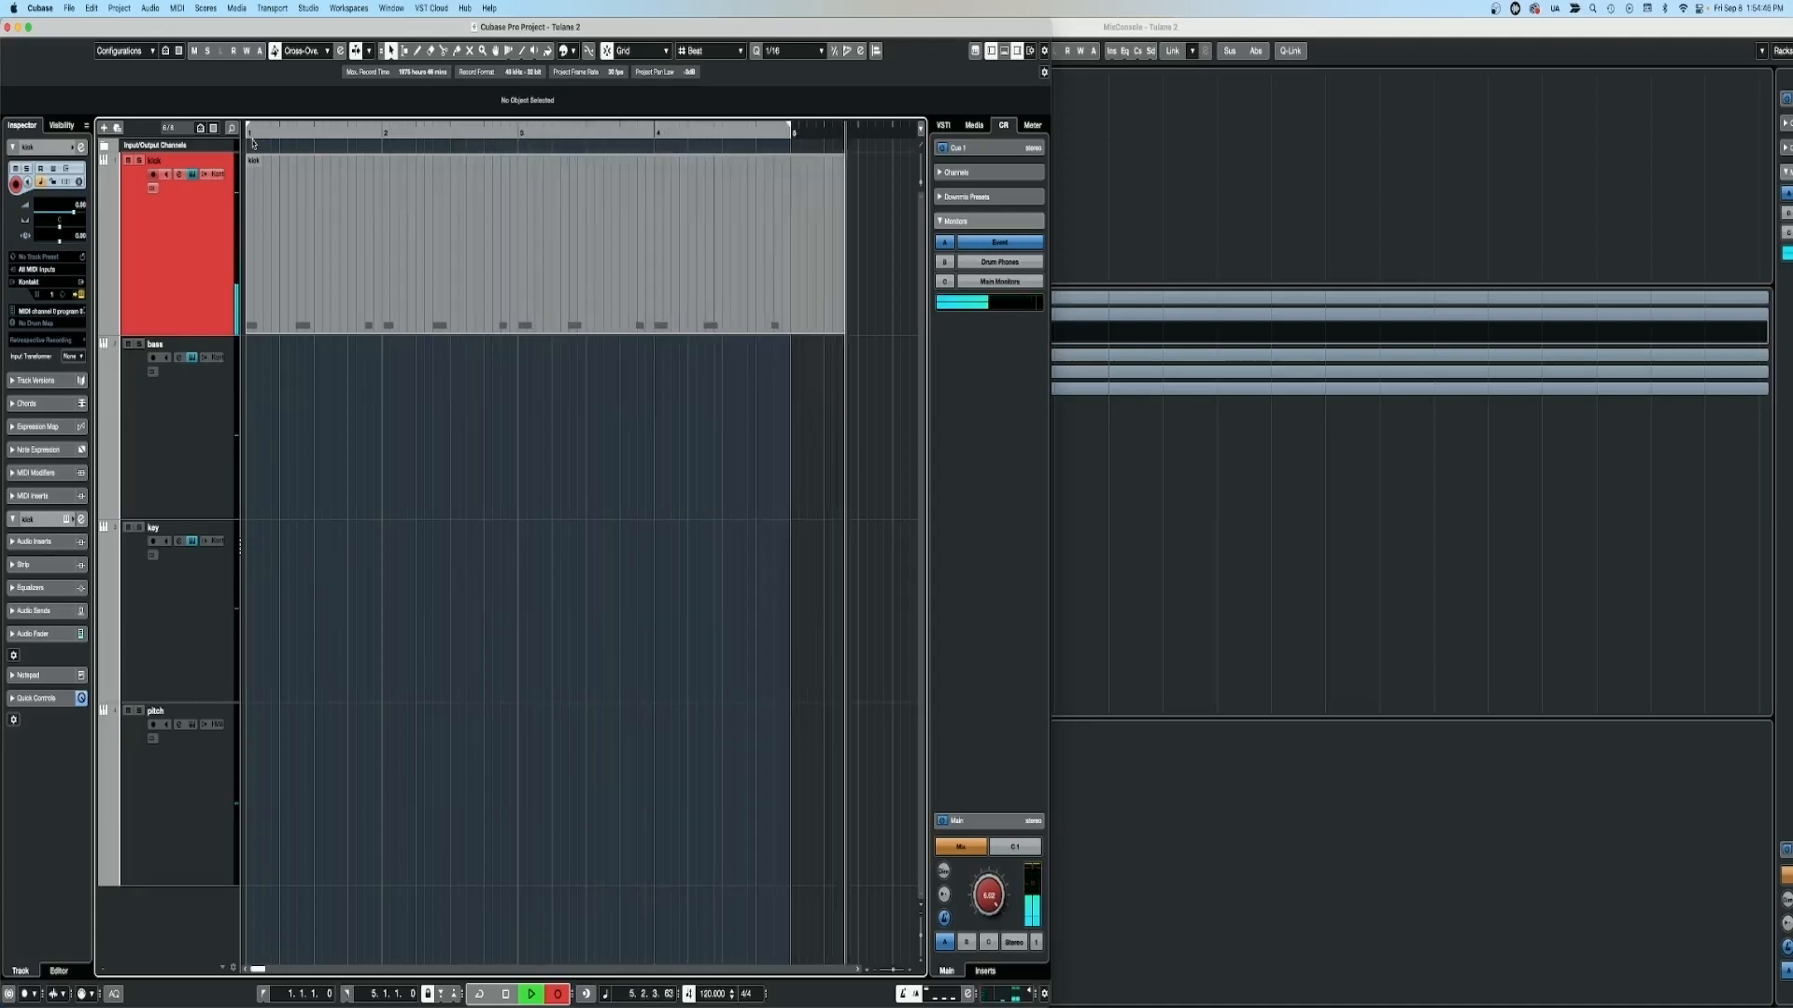
key("space")
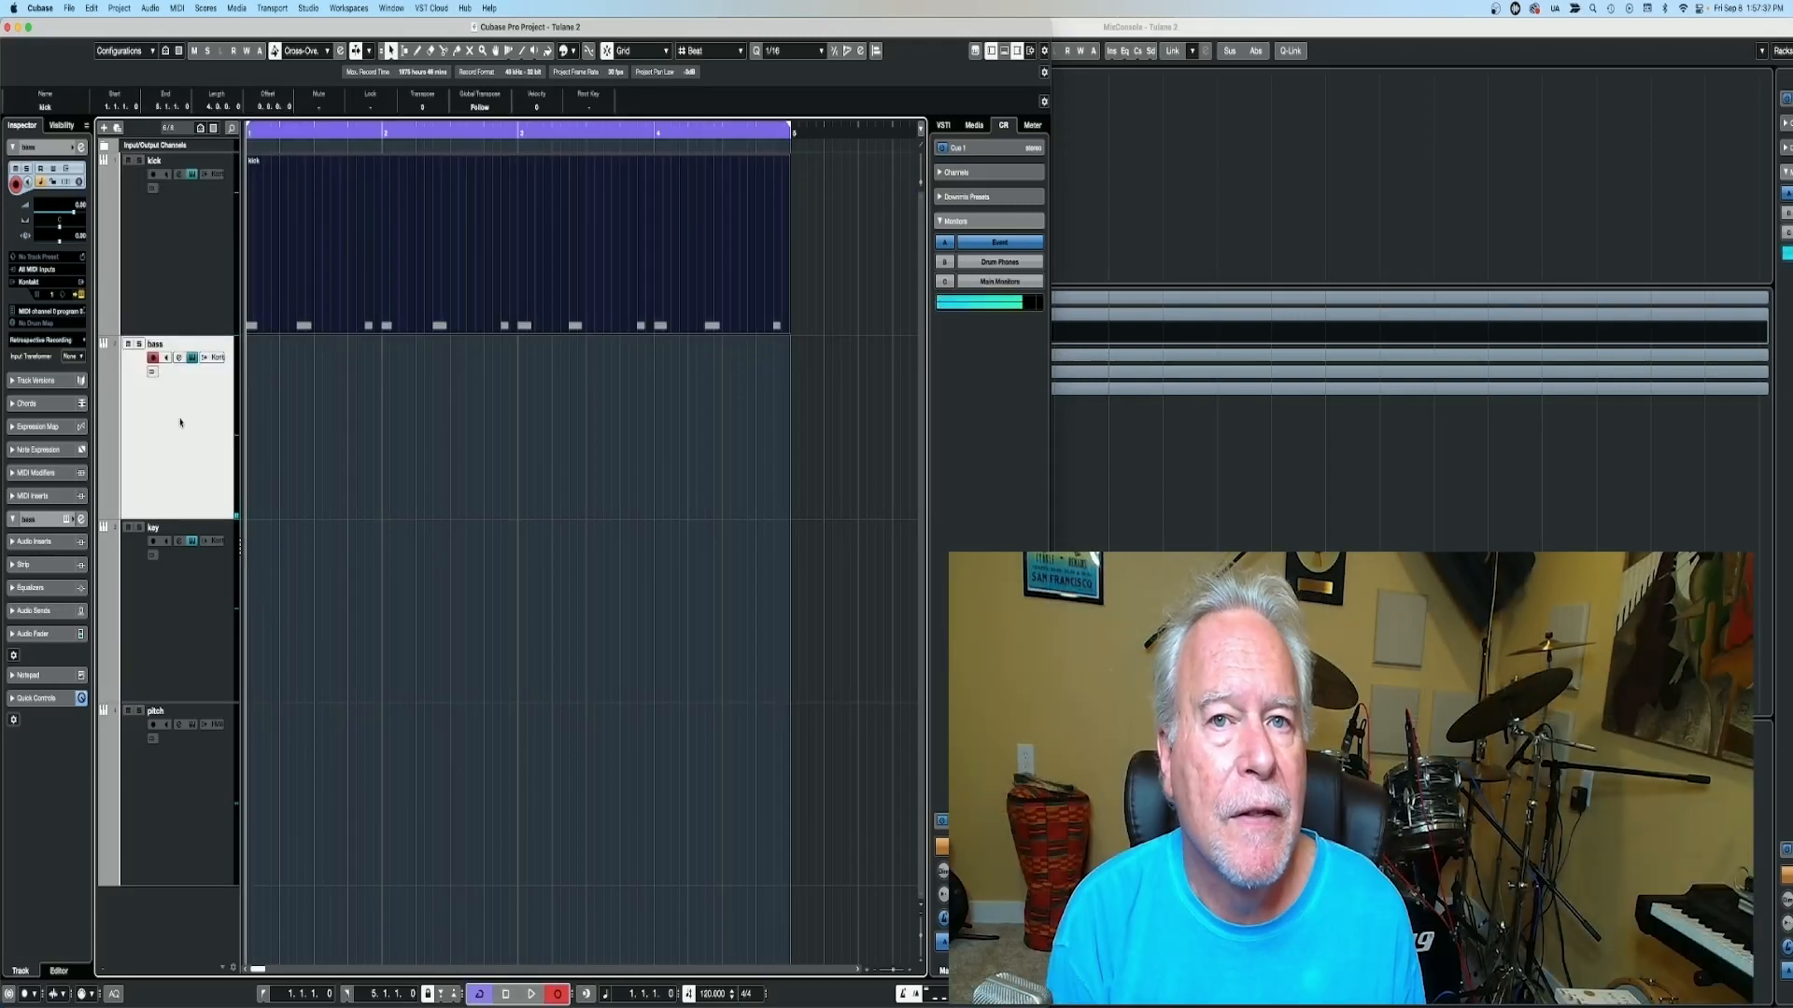
Record four-bar MIDI parts on the bass, key and key (D) tracks.
key("space")
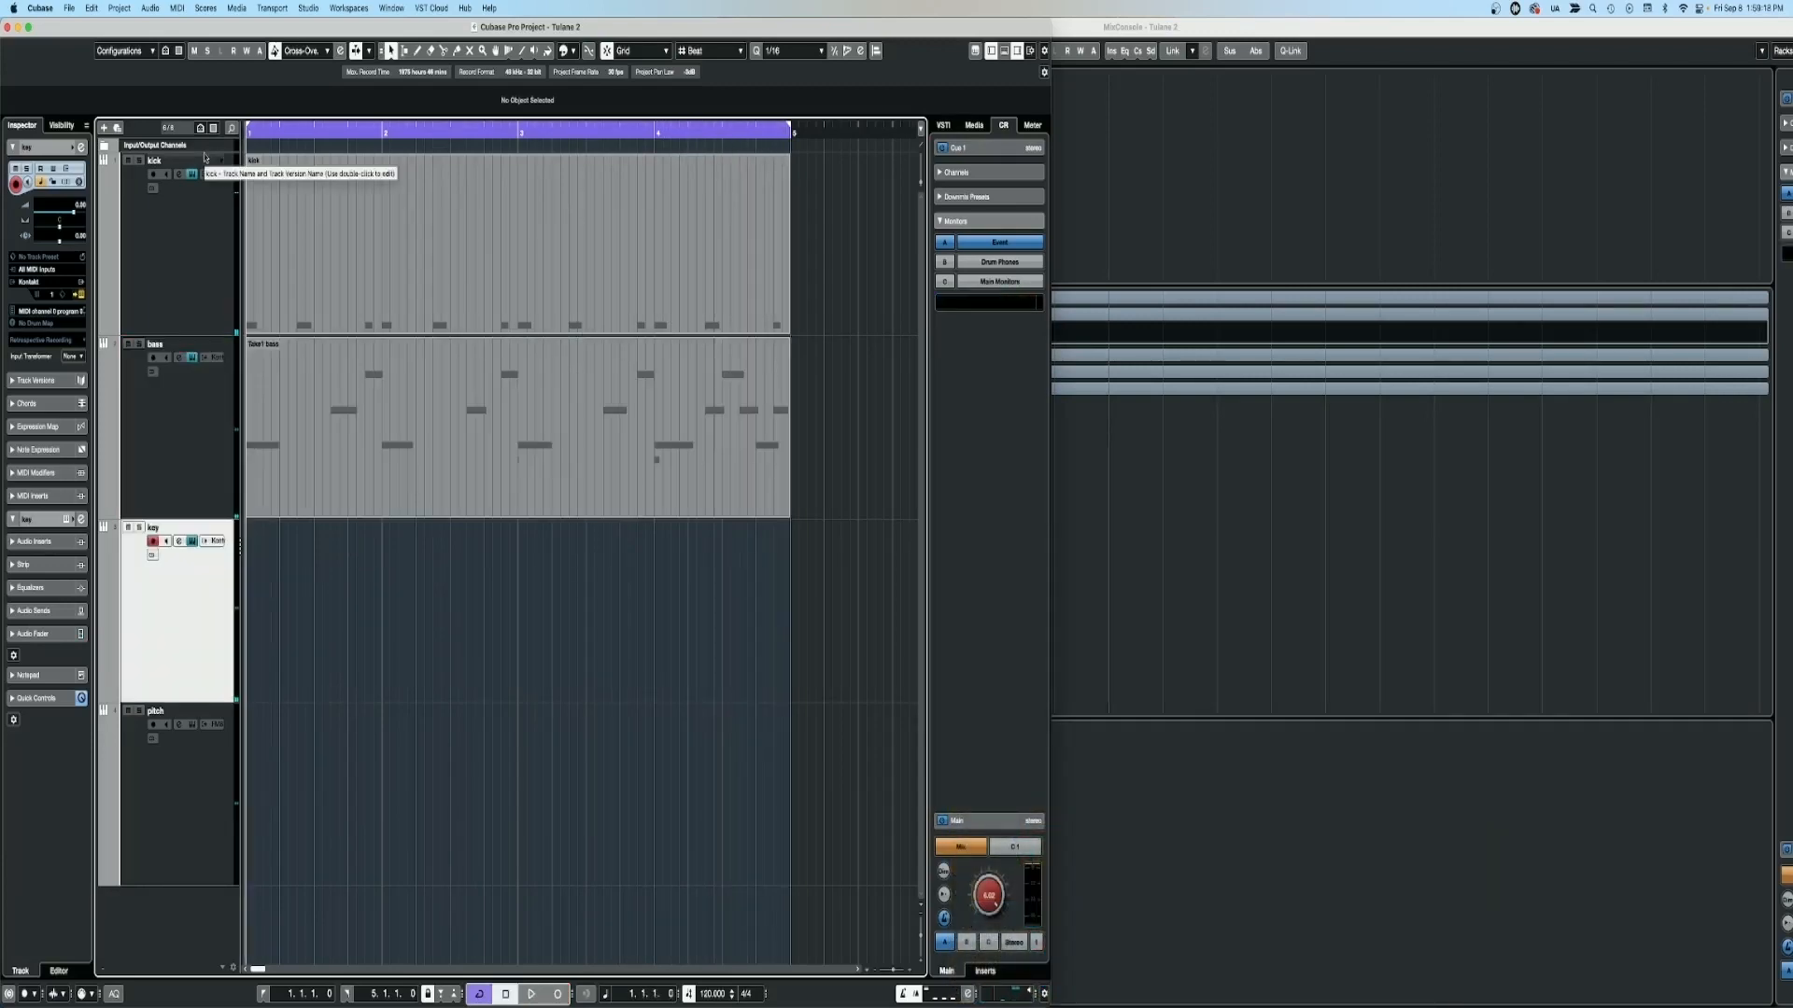
key("KP_Multiply")
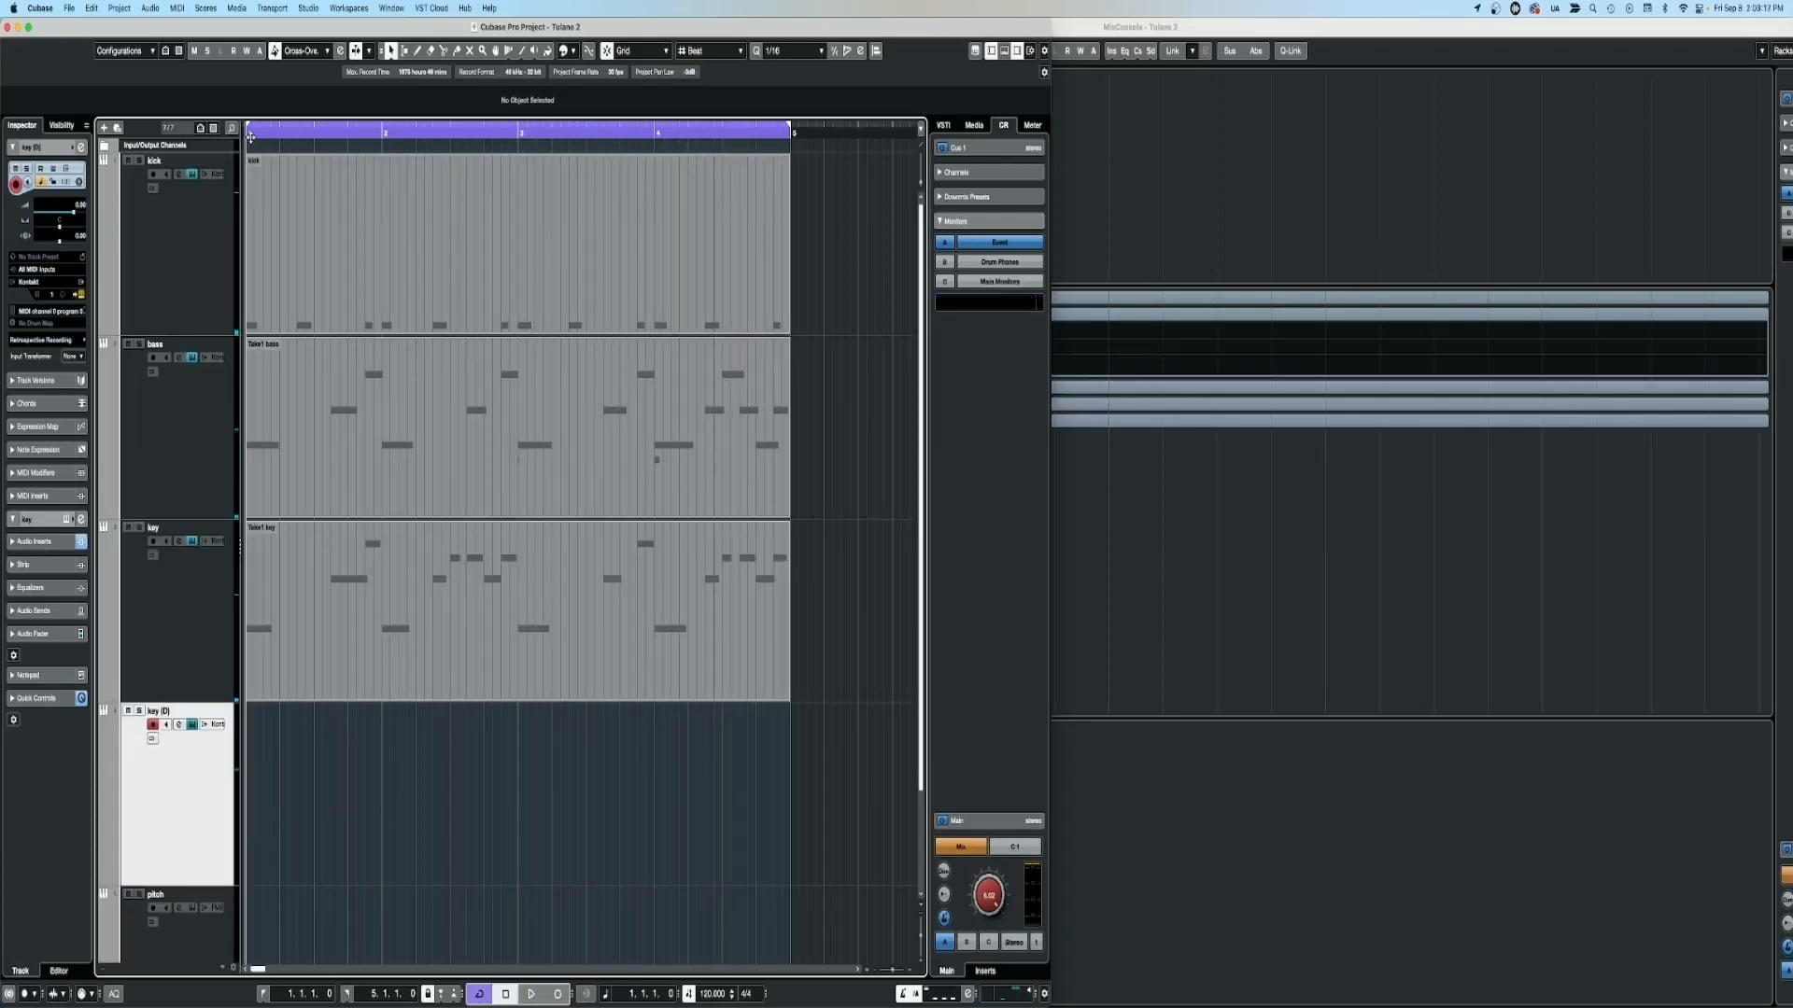
key("KP_Multiply")
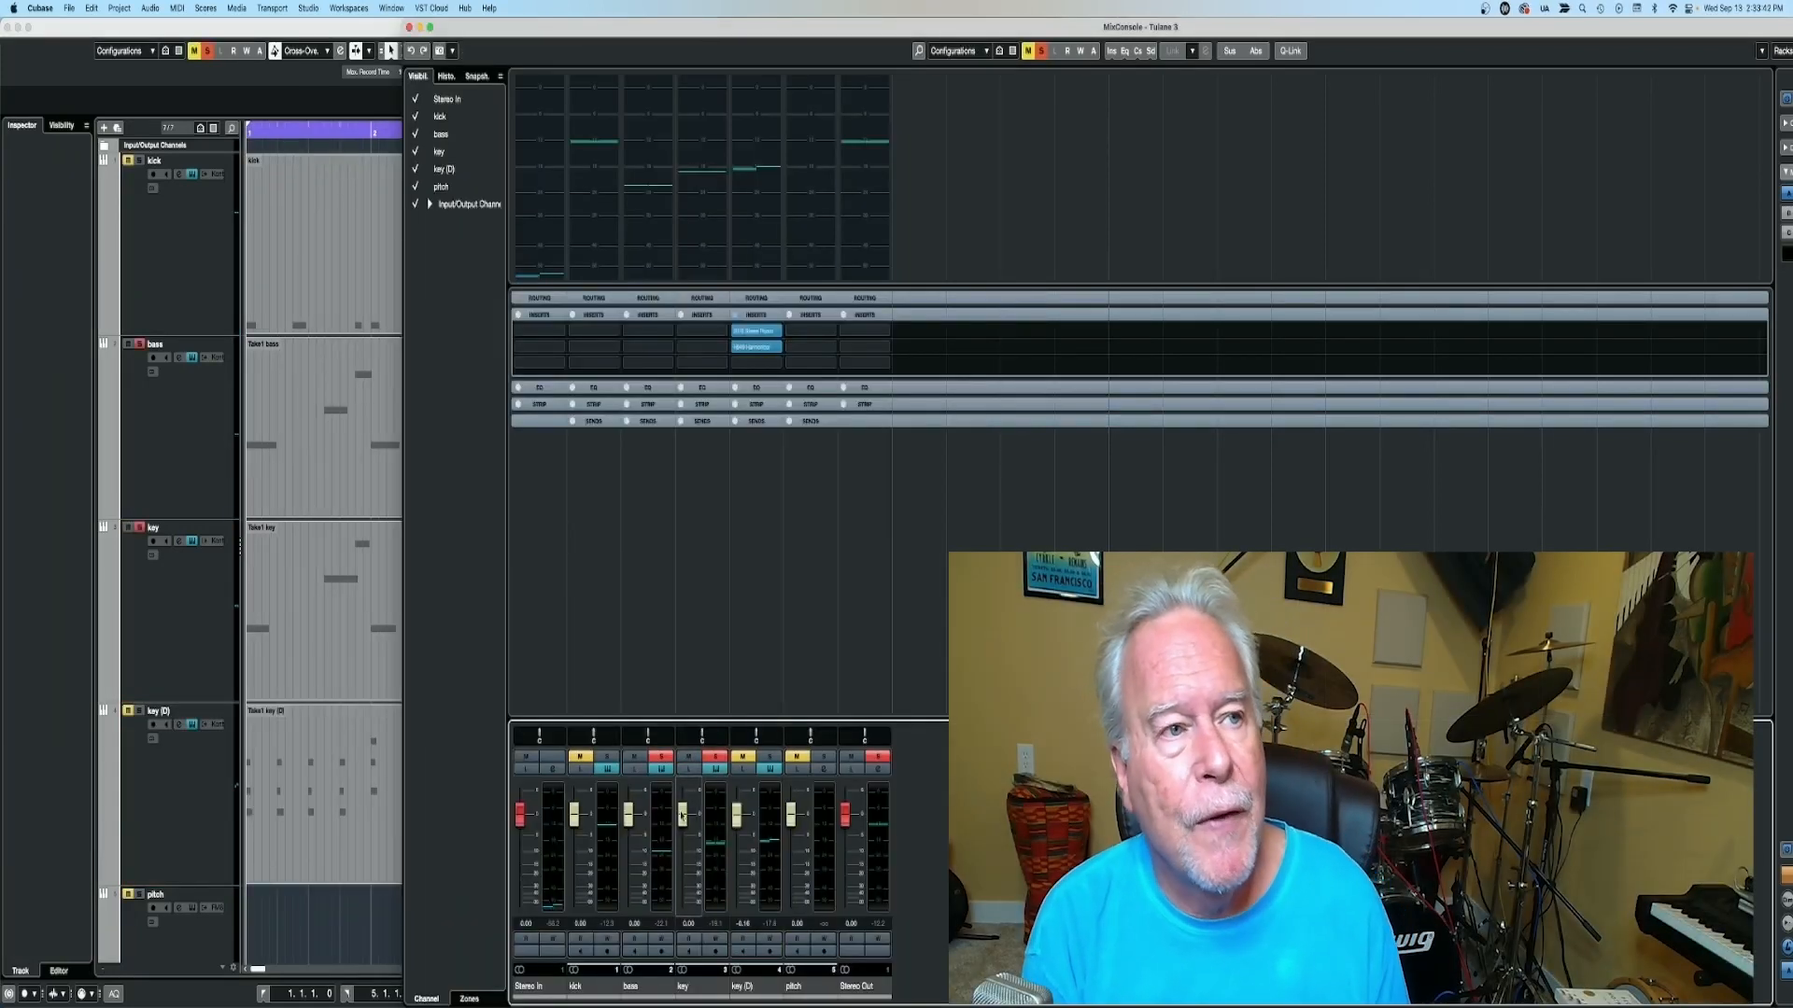
Lower the key channel's fader to about -7 dB while playing back the soloed bass and key tracks.
key("space")
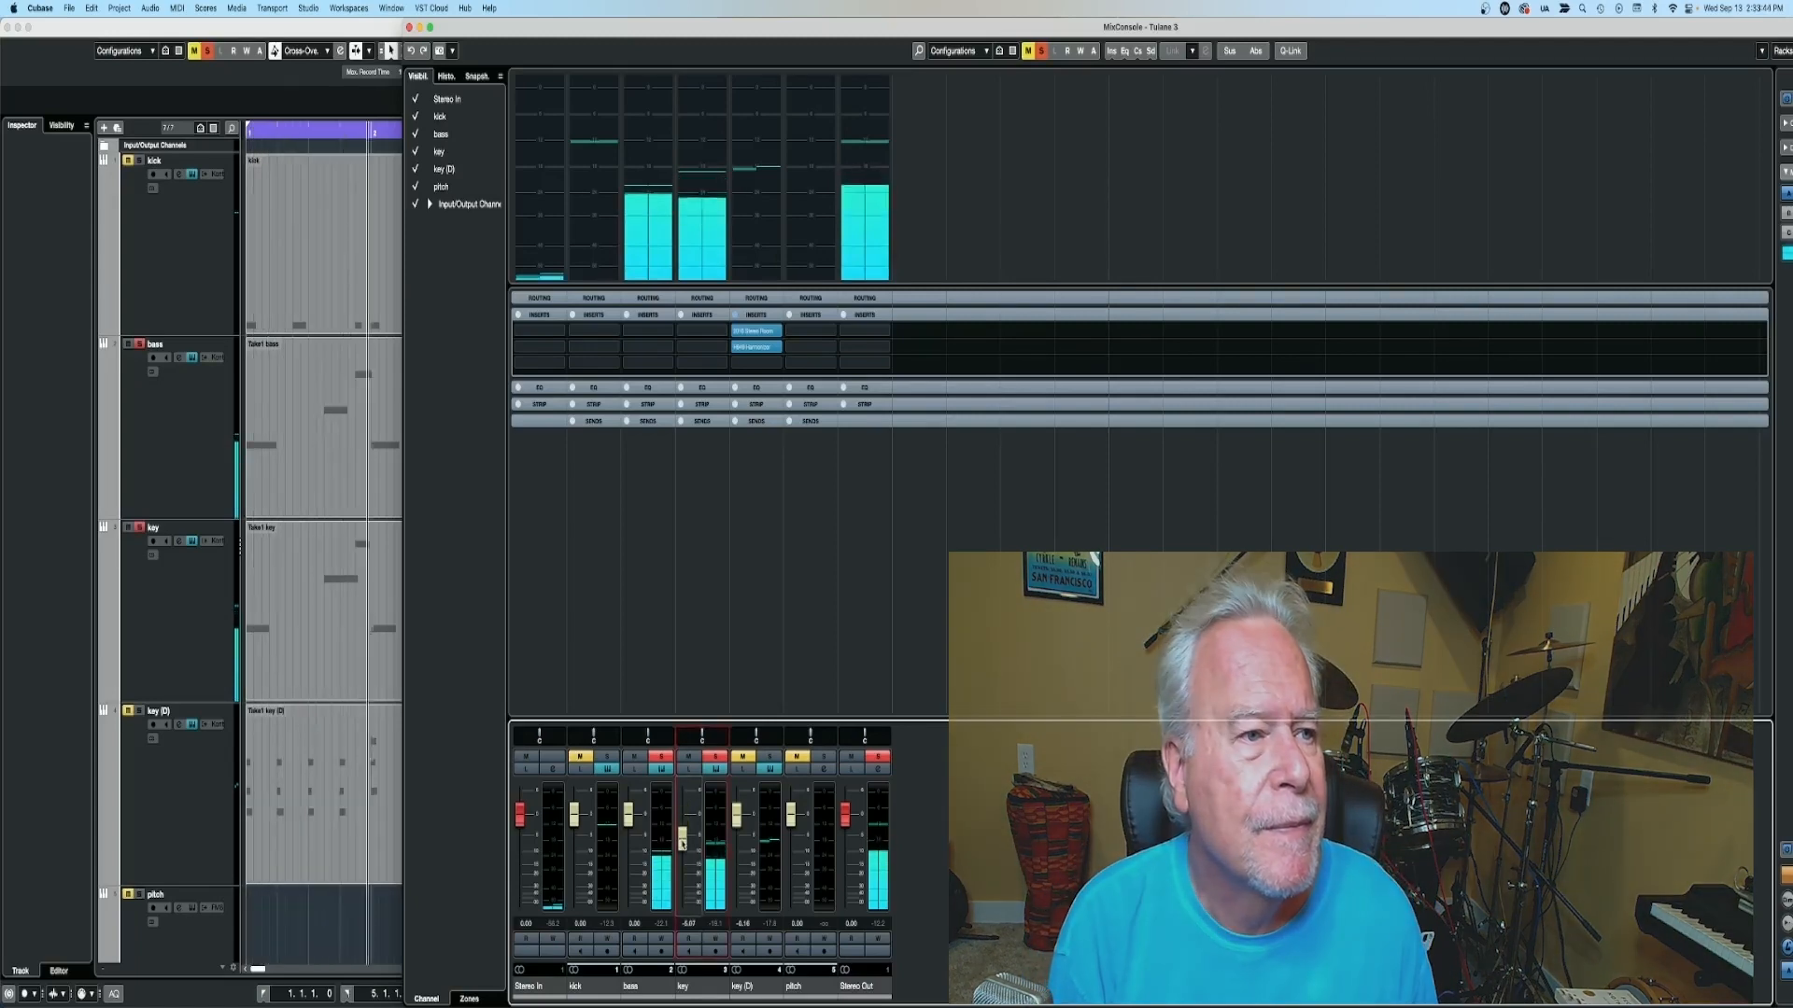
left_click_drag(682, 816, 683, 845)
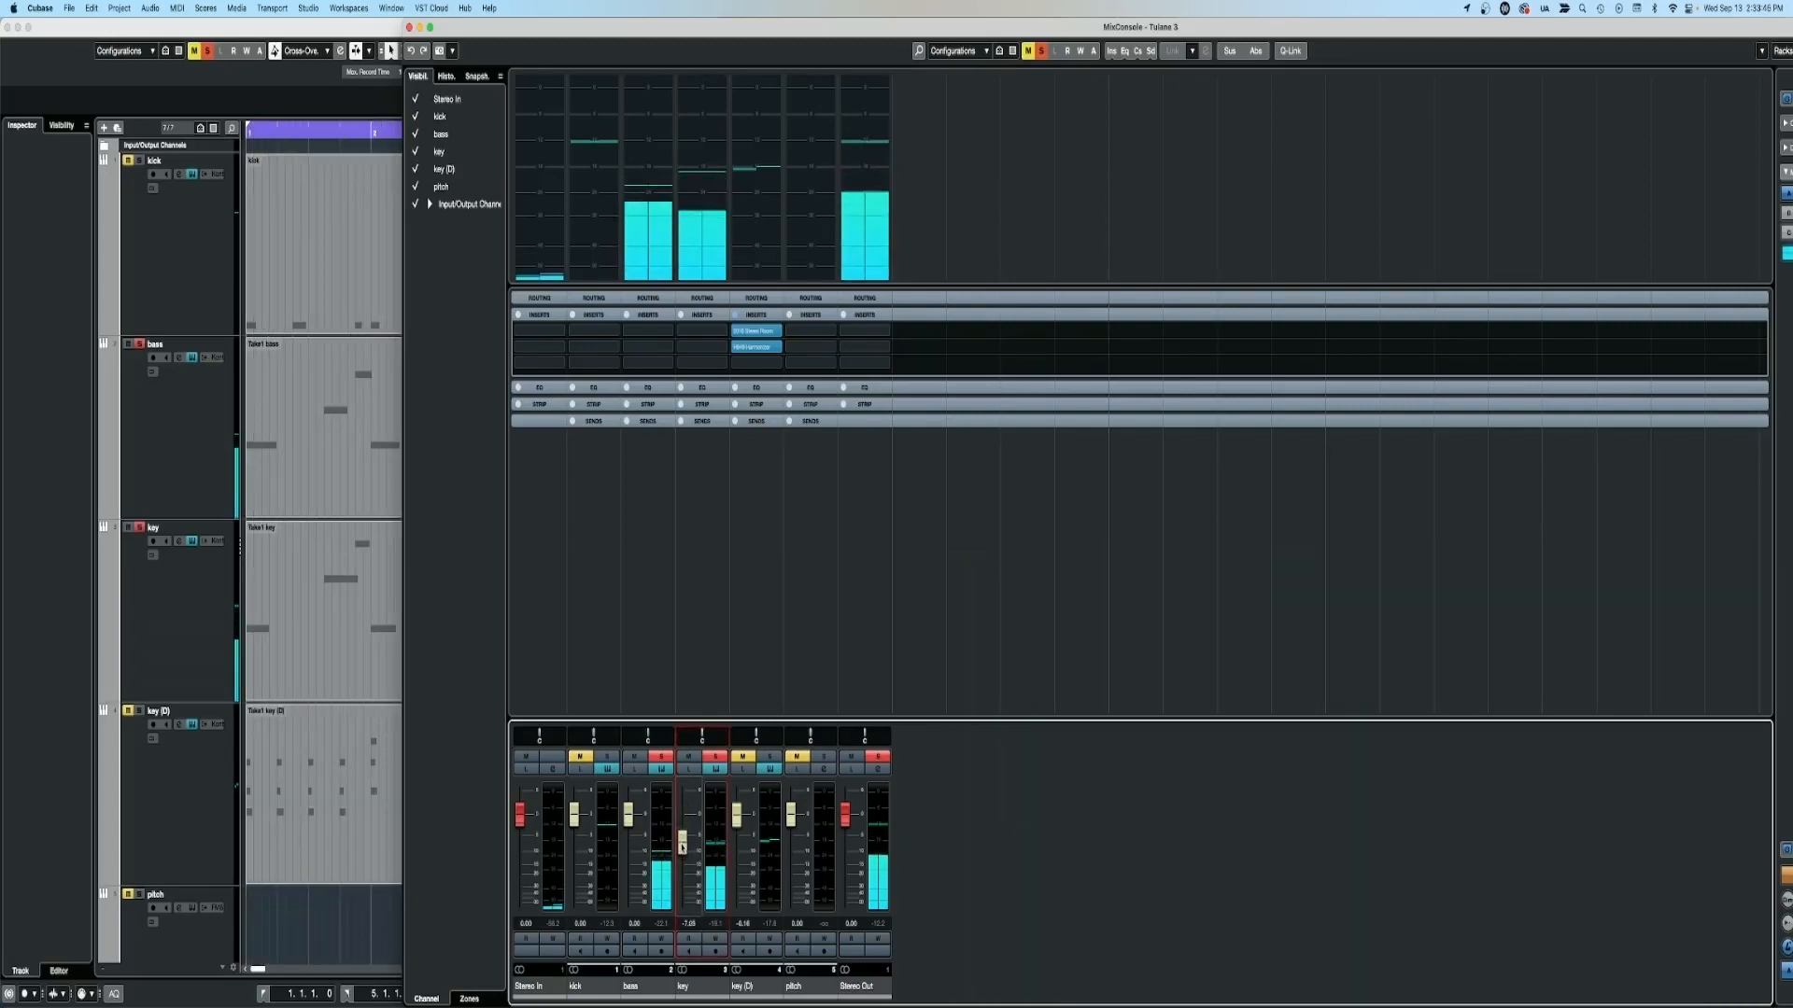
left_click(84, 848)
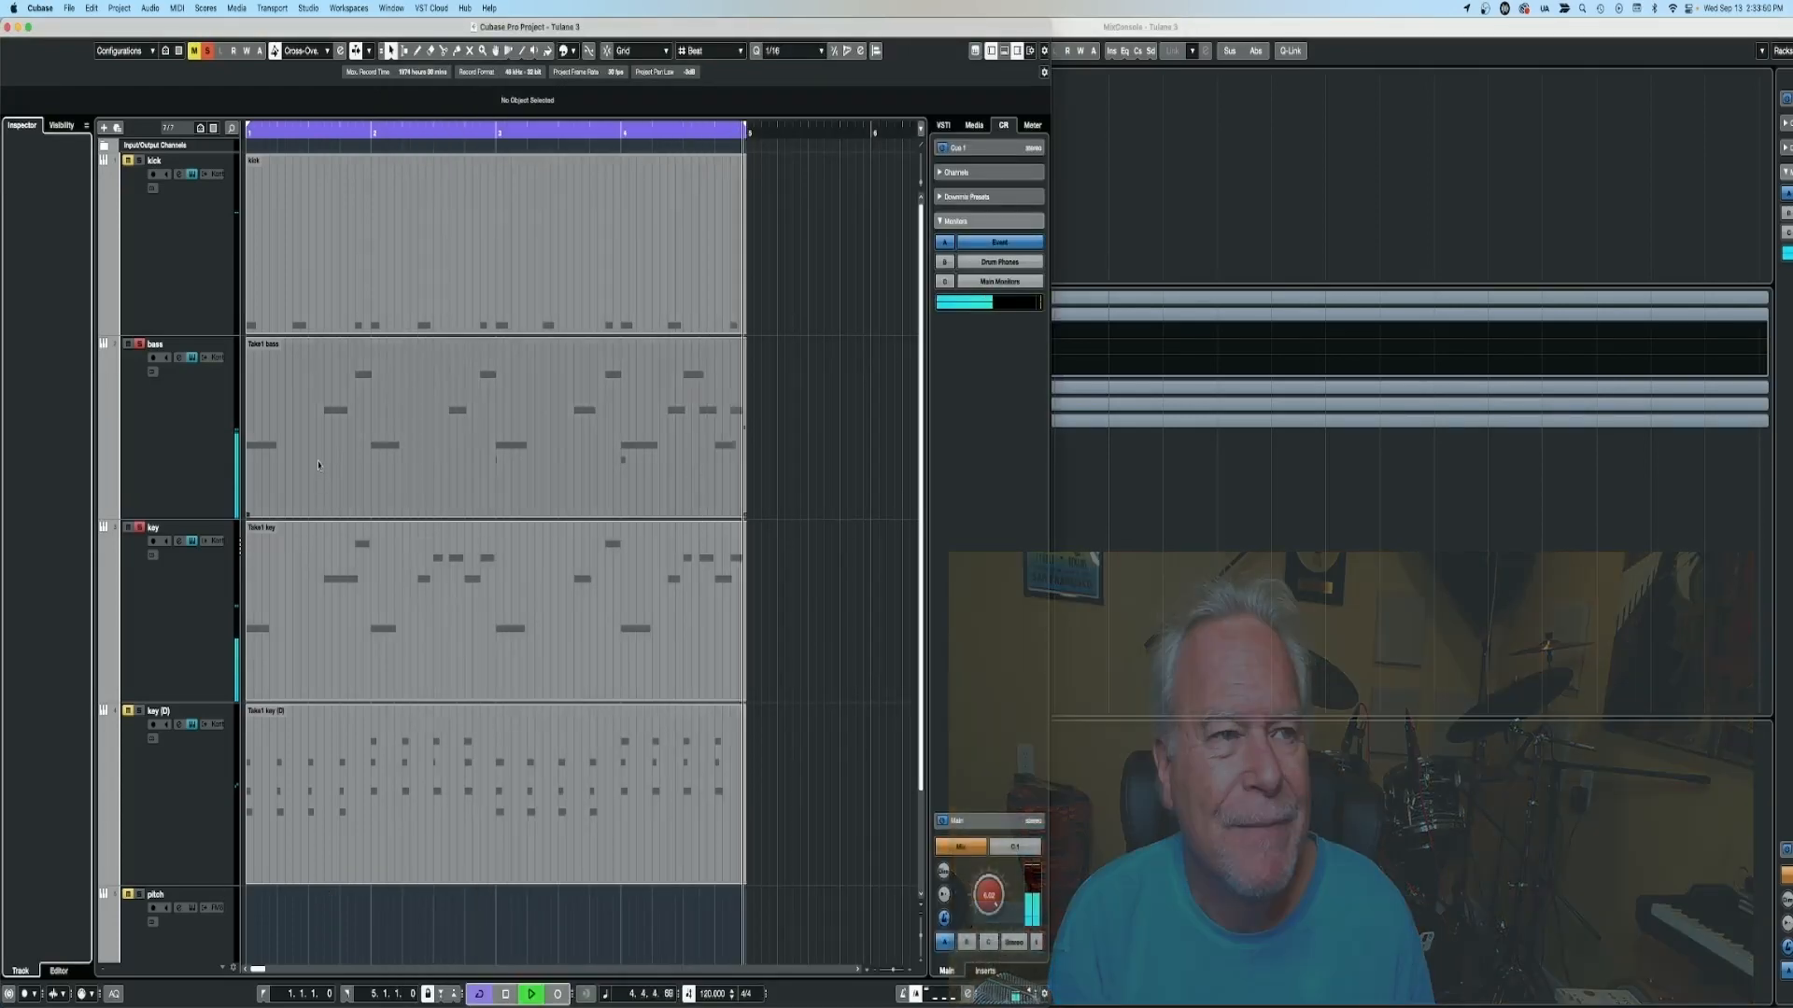
Transpose the lowest main row of notes in the Take1 bass part down one semitone.
double_click(318, 465)
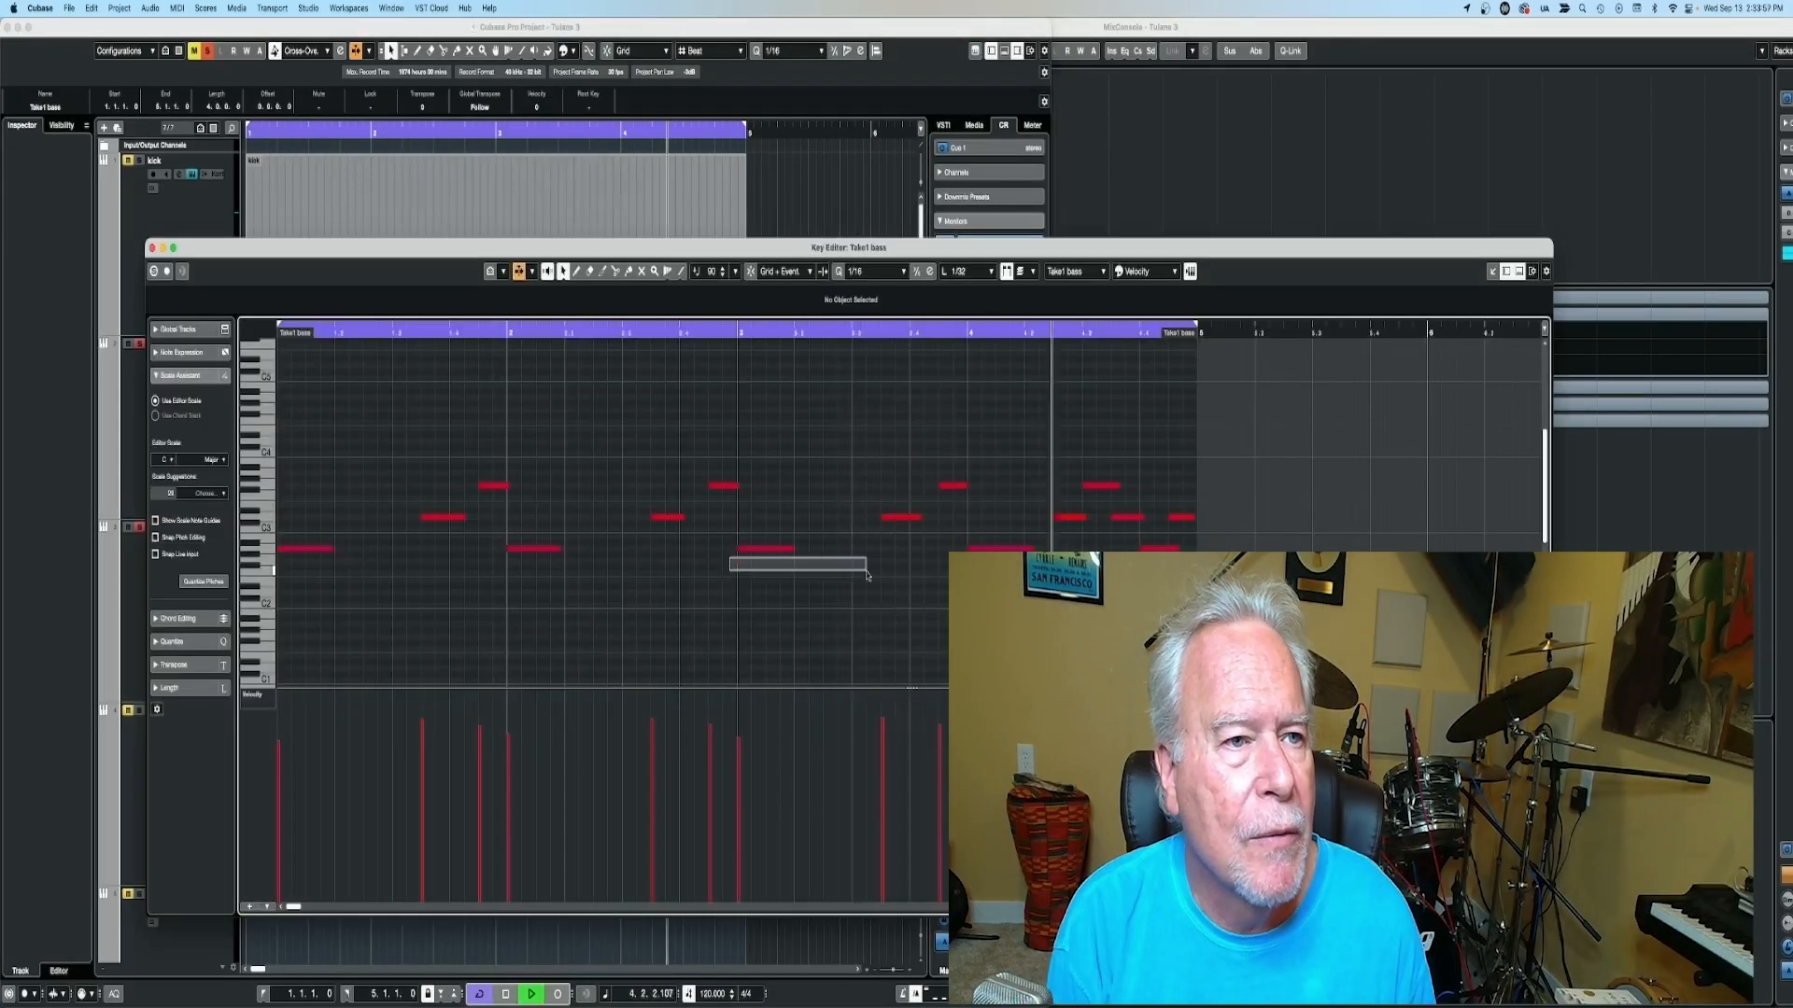
left_click_drag(867, 573, 980, 596)
left_click(292, 562)
left_click_drag(291, 563, 1174, 540)
key("Down")
key("space")
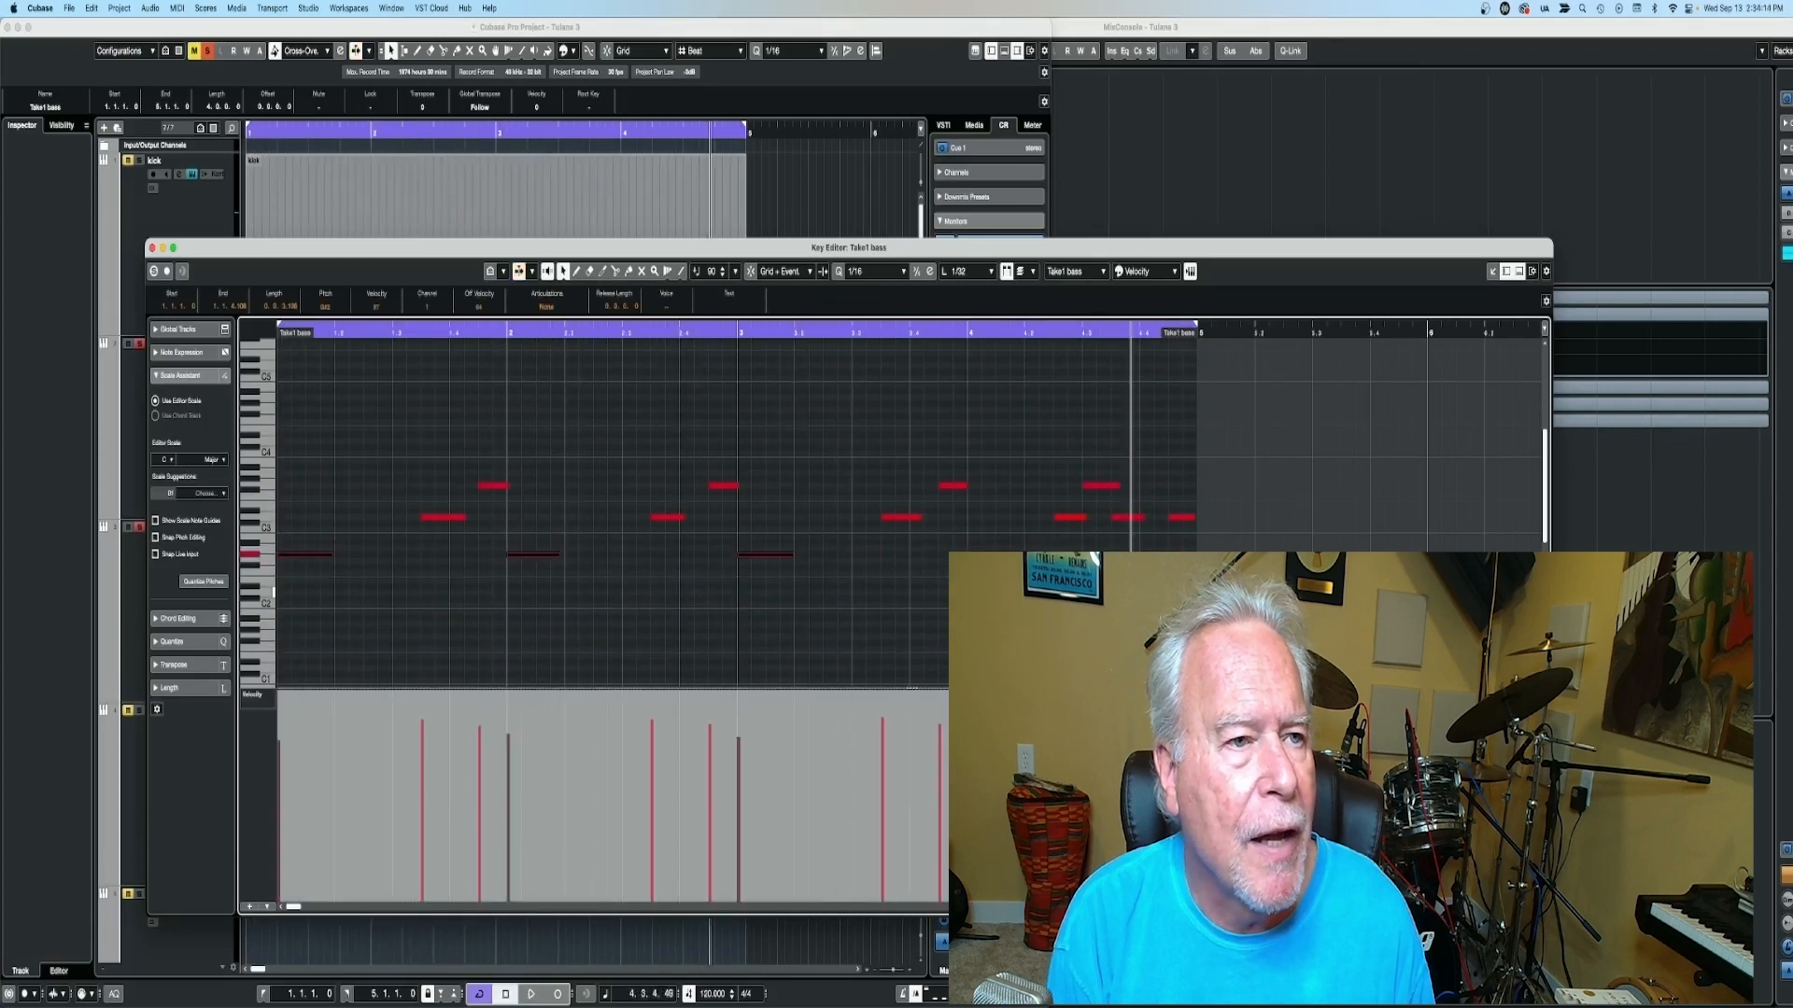
left_click(1074, 592)
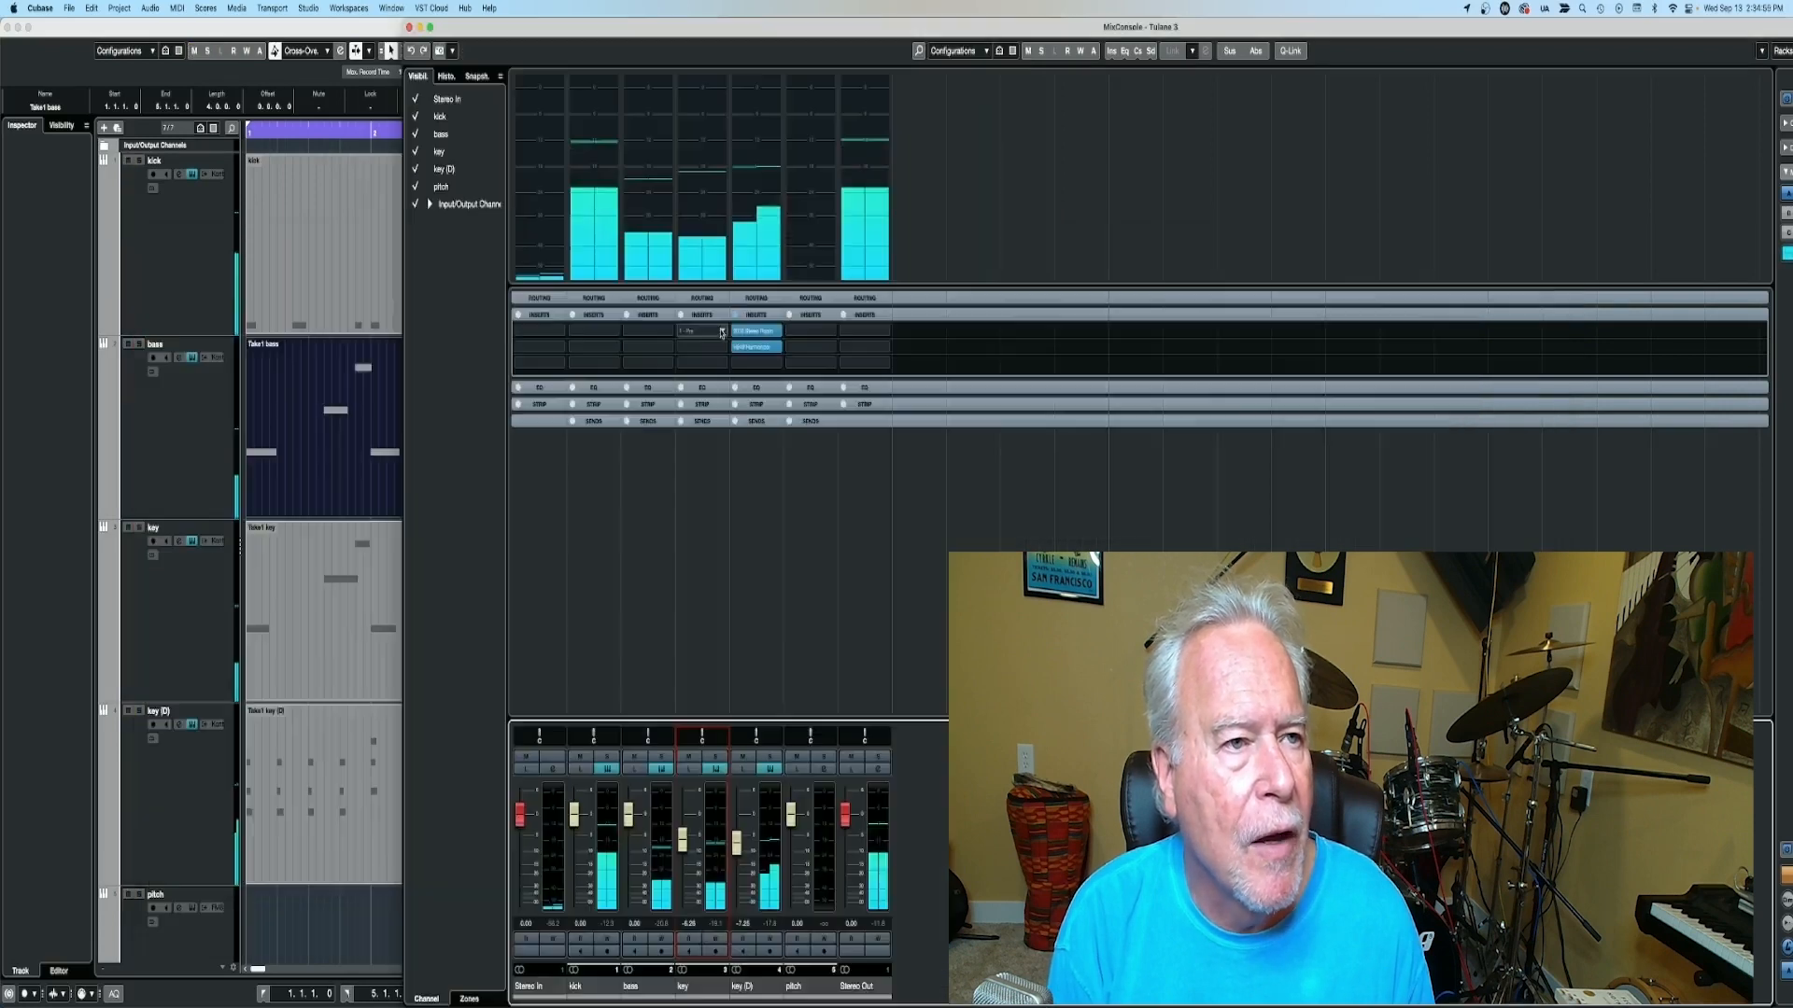
Insert StereoDelay in the key channel's first insert slot and play back the arrangement.
left_click(721, 332)
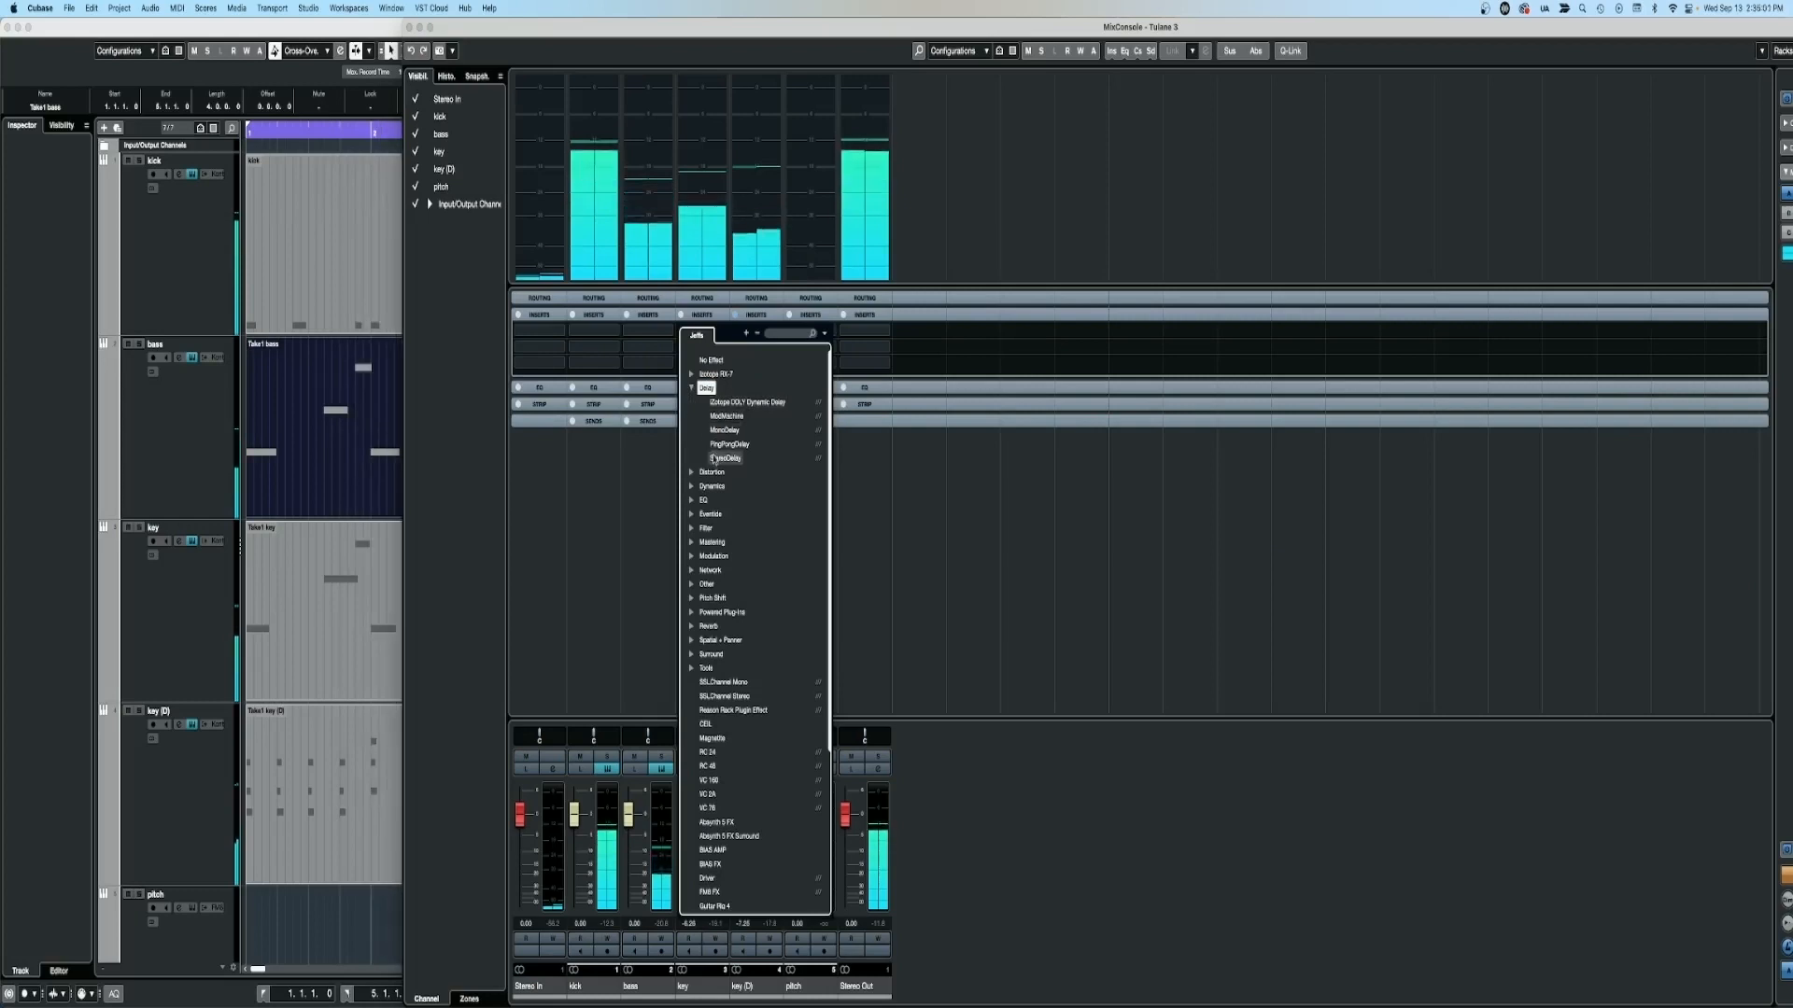
left_click(714, 460)
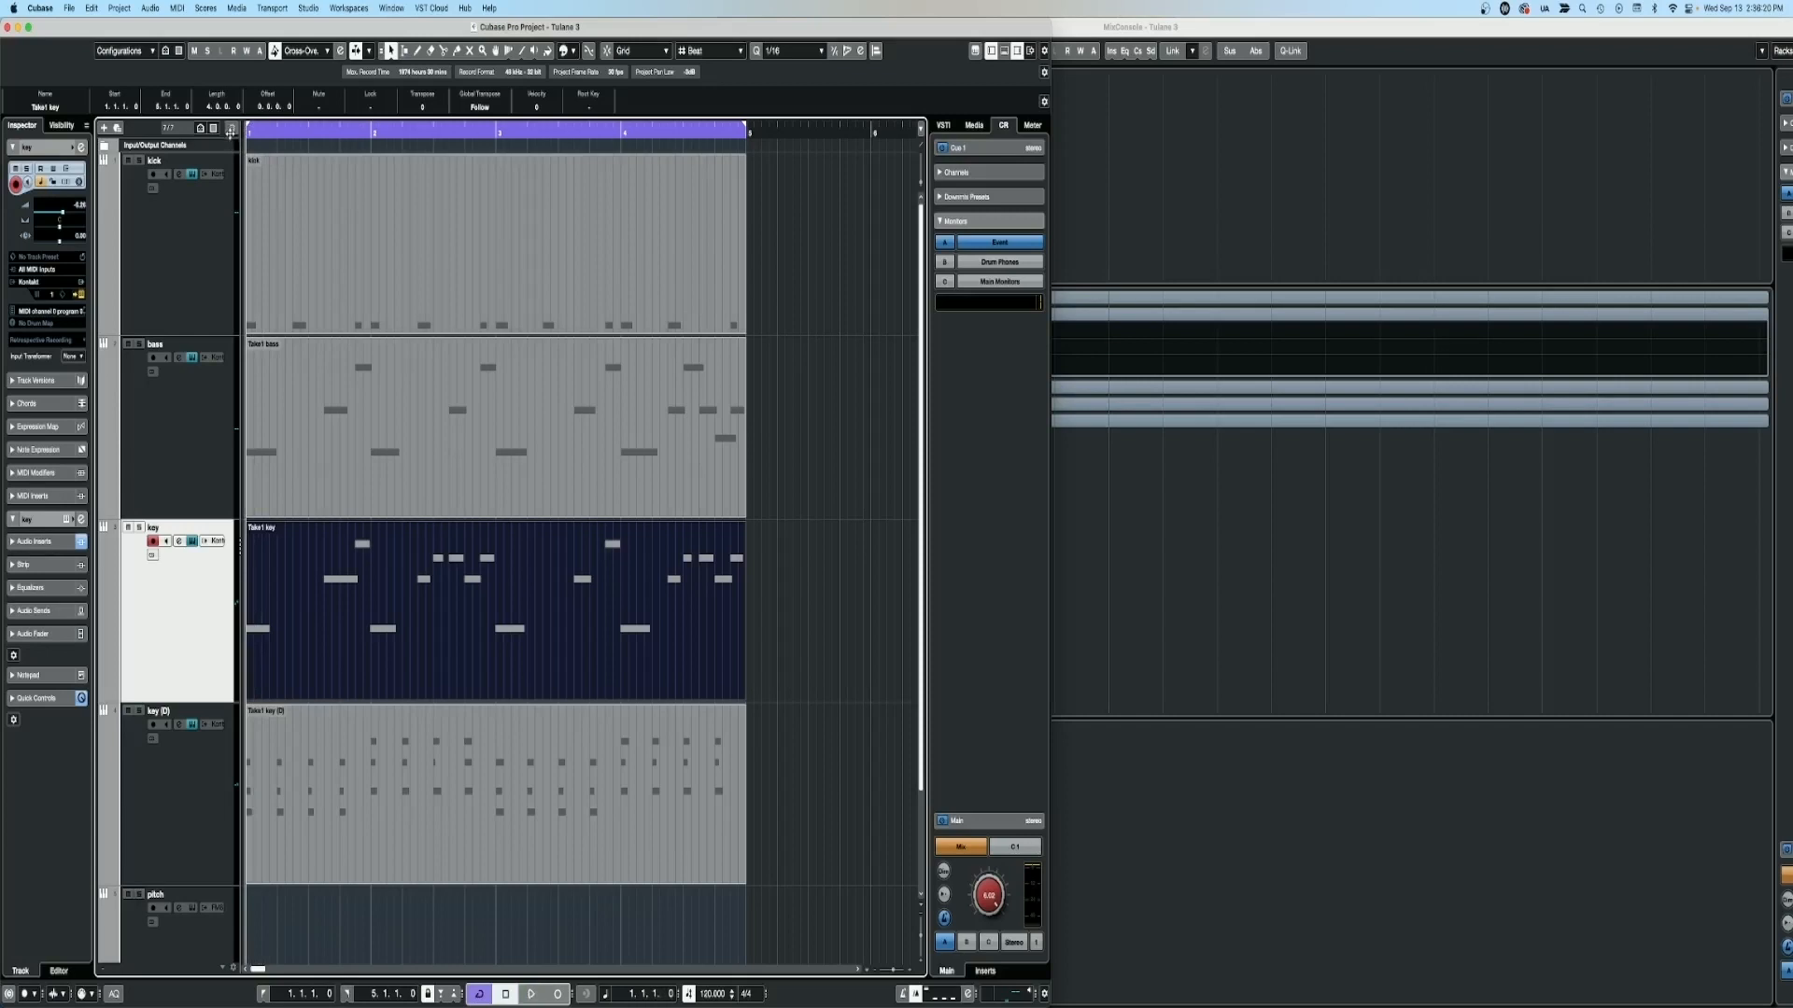
key("space")
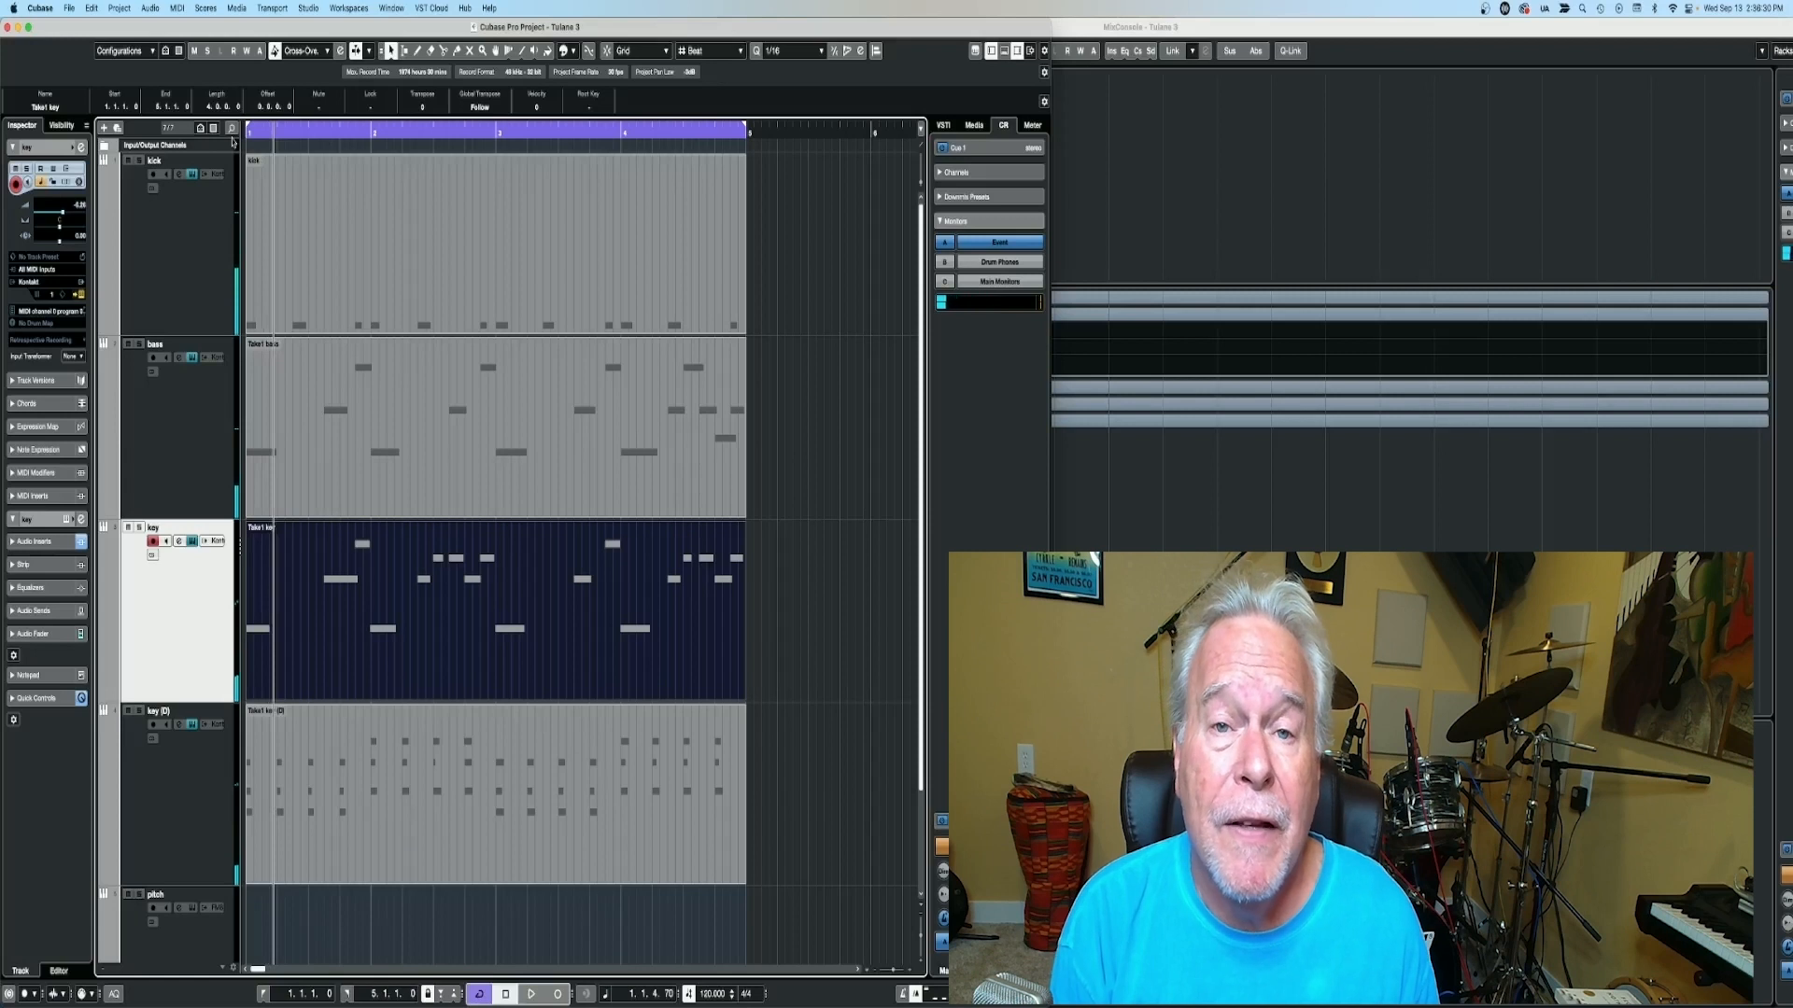
key("space")
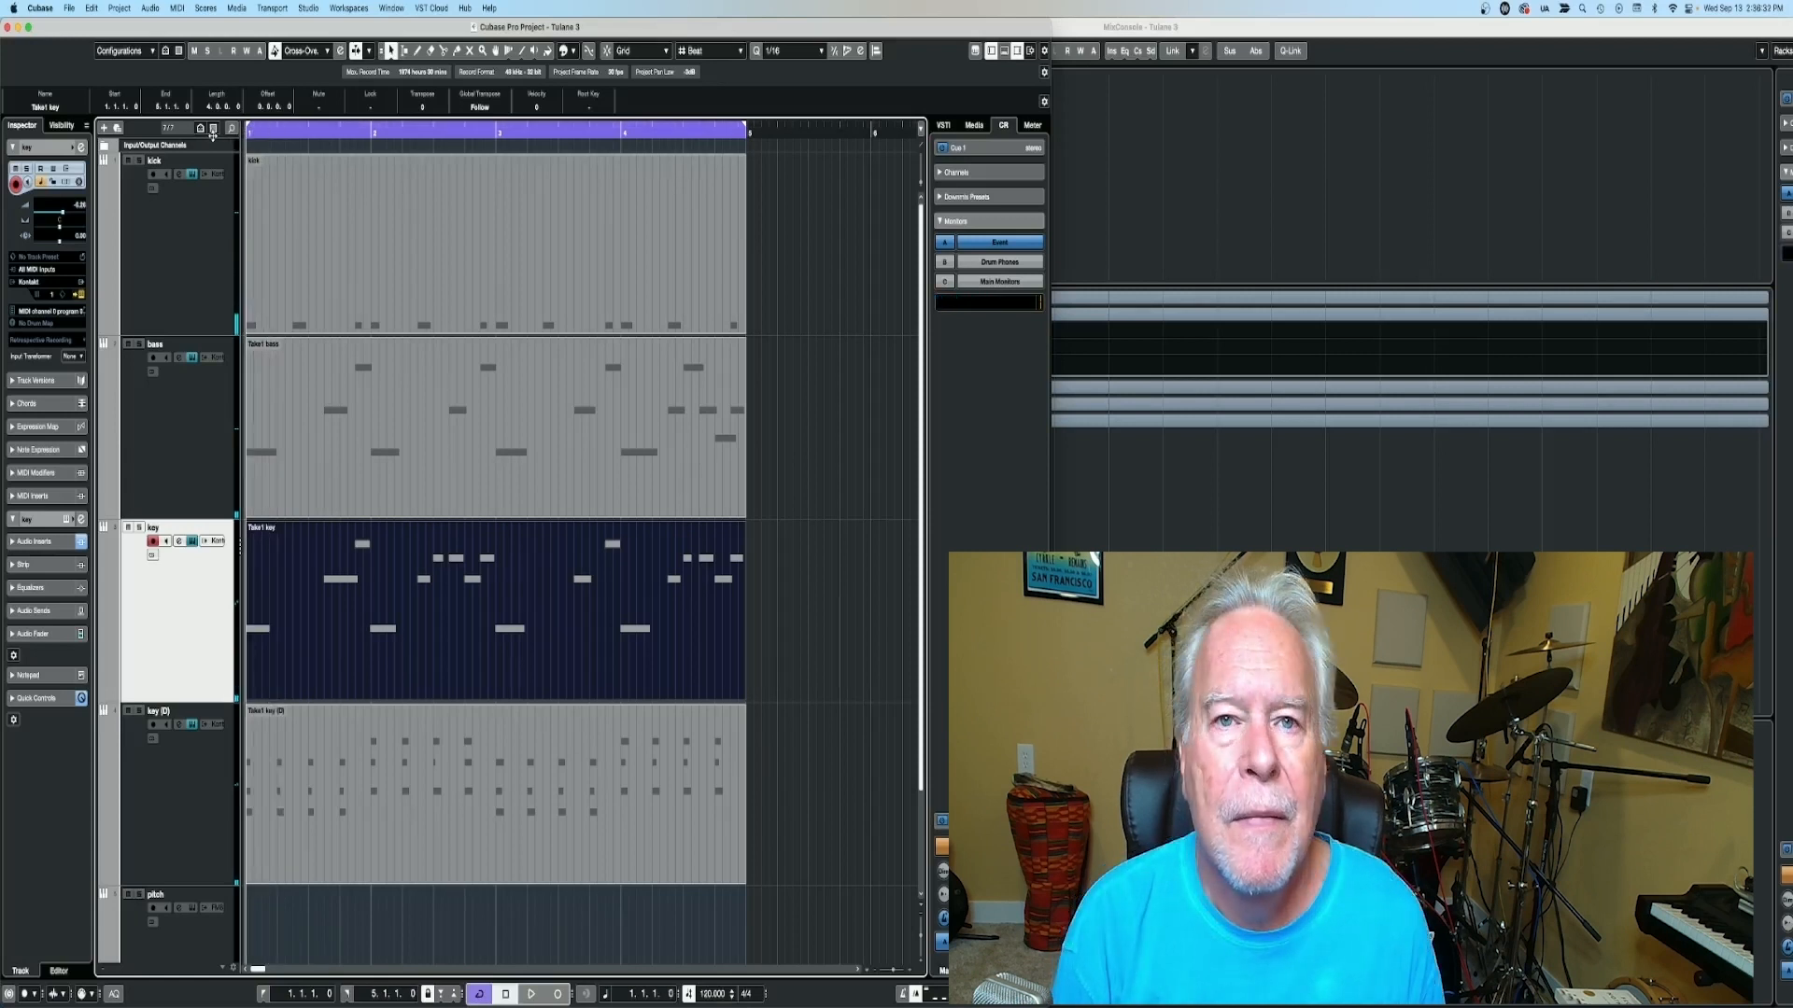